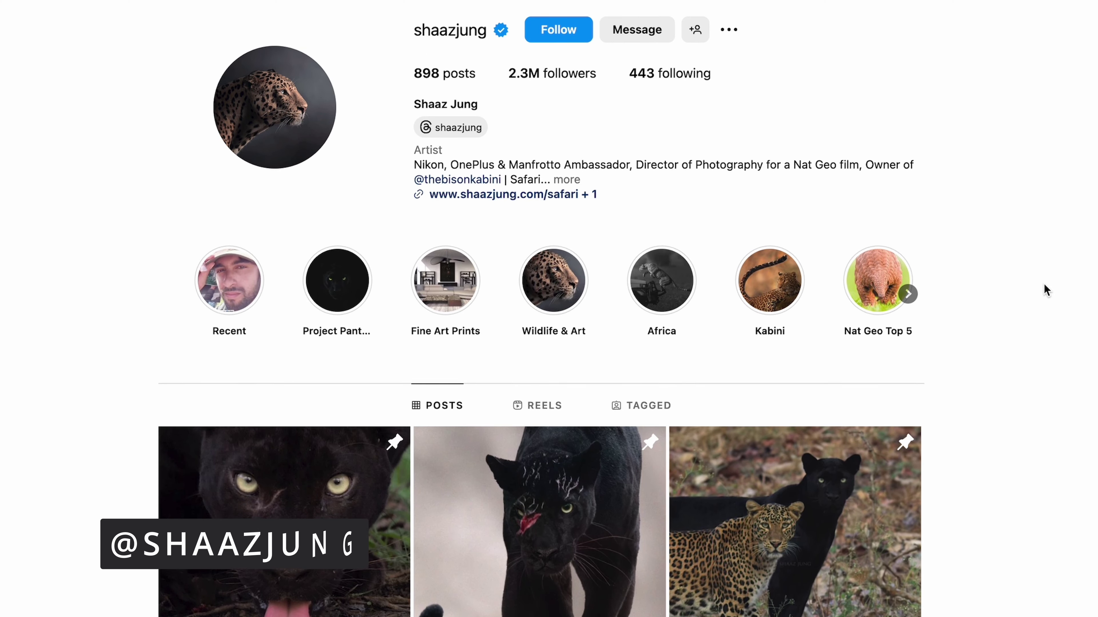
Step: Browse the wildlife photographer's Instagram posts and view the foggy tiger post's images for lighting inspiration
{"action": "scroll", "coordinate": [1042, 303], "scroll_direction": "down", "scroll_amount": 8}
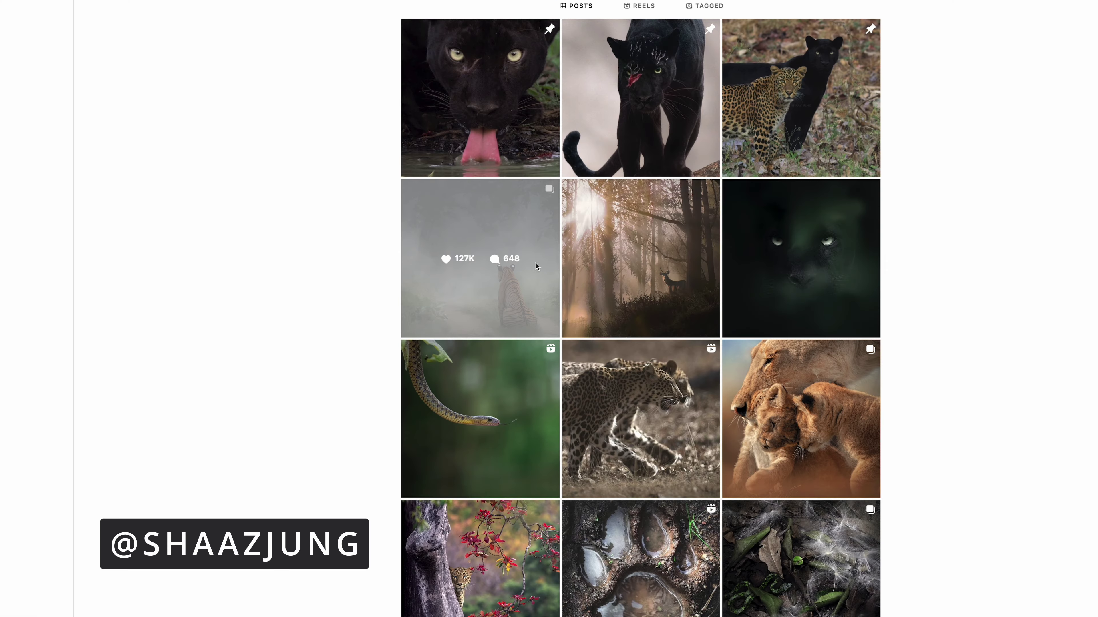
{"action": "left_click", "coordinate": [370, 459]}
{"action": "left_click", "coordinate": [671, 299]}
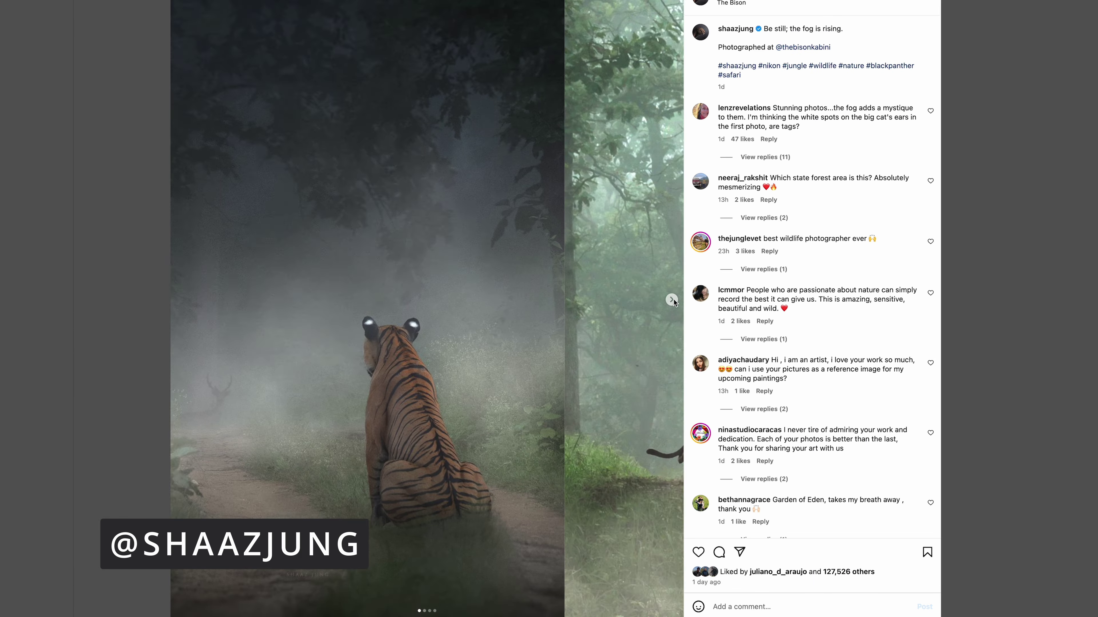
{"action": "left_click", "coordinate": [672, 300]}
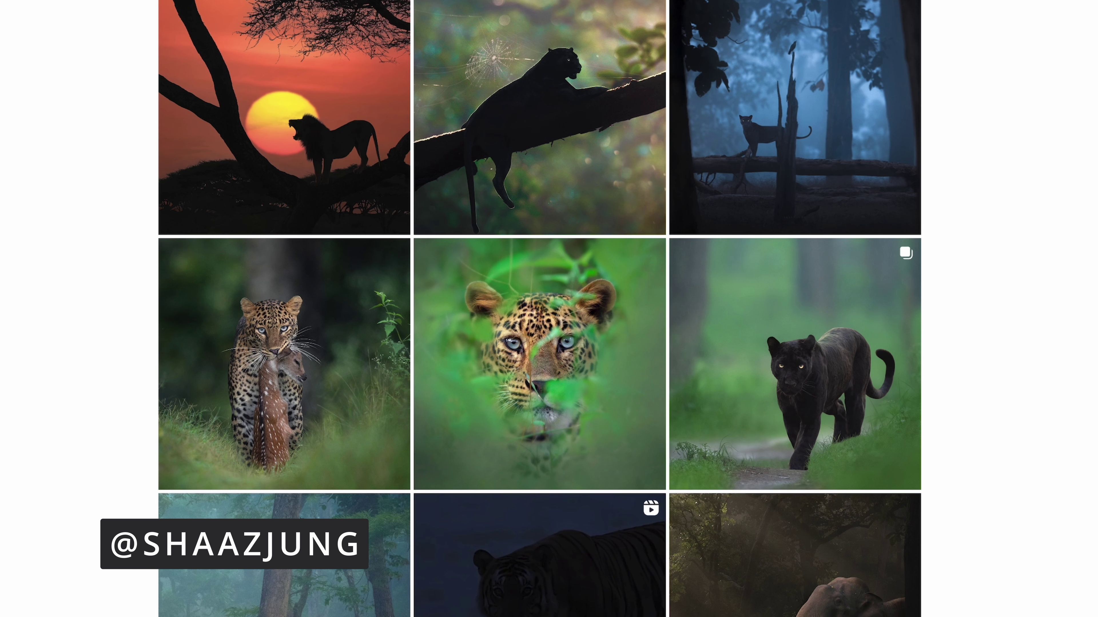
{"action": "left_click", "coordinate": [871, 451]}
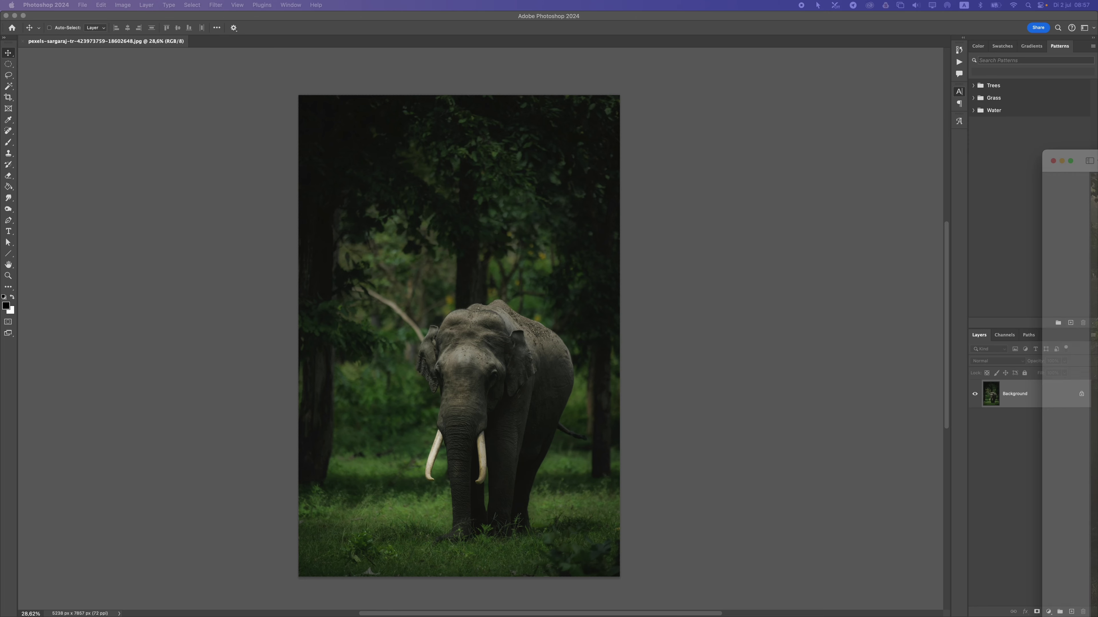
Step: Compare the dark reference elephant screenshot side by side with the Photoshop elephant photo, and move the reference away
{"action": "left_click_drag", "start_coordinate": [1097, 175], "coordinate": [746, 54]}
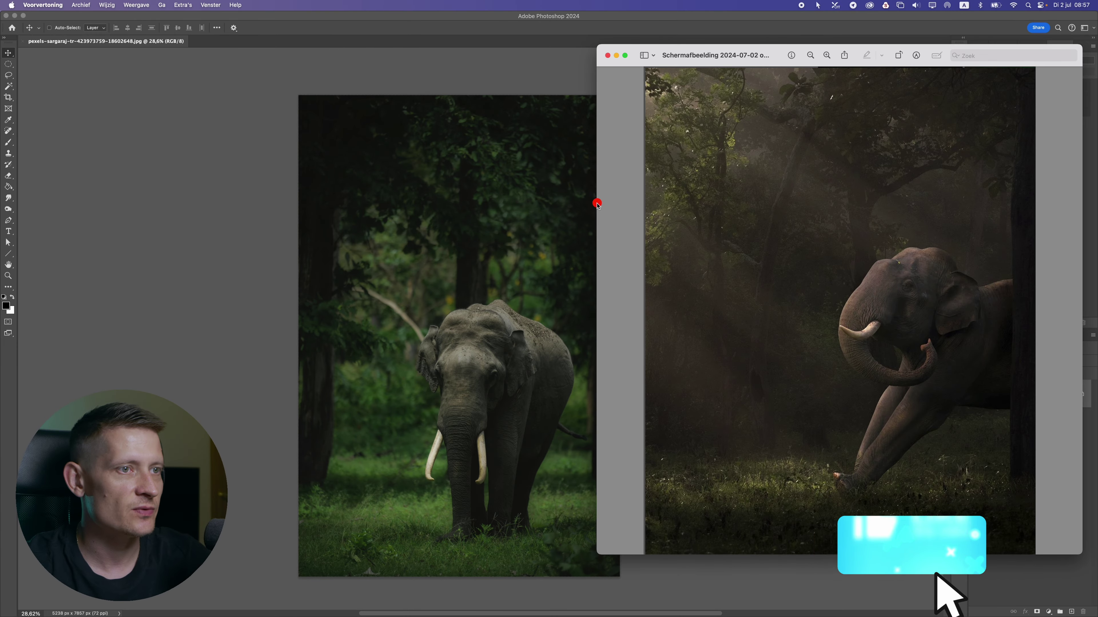
{"action": "left_click_drag", "start_coordinate": [596, 202], "coordinate": [684, 211]}
{"action": "left_click_drag", "start_coordinate": [782, 46], "coordinate": [739, 67]}
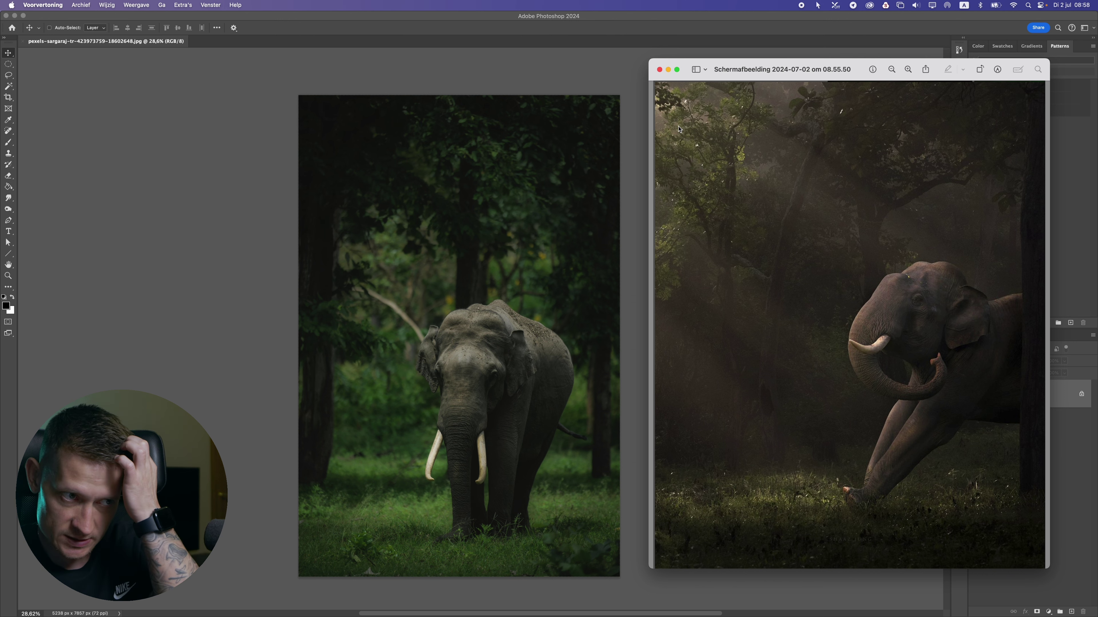
{"action": "left_click_drag", "start_coordinate": [740, 68], "coordinate": [1097, 91]}
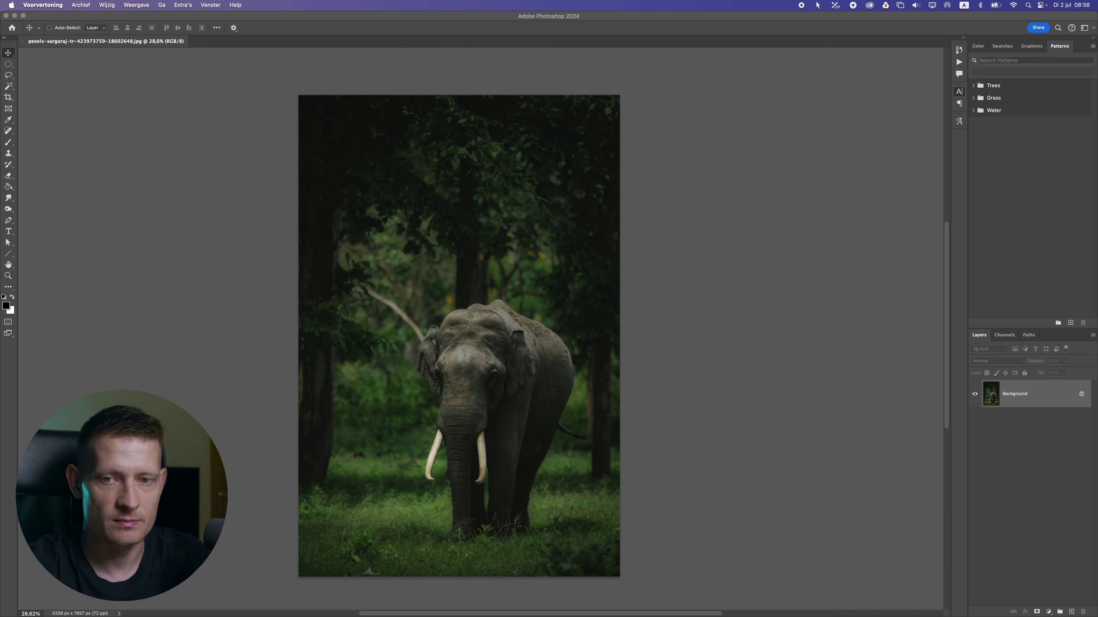
Step: Add a new layer above the elephant photo and fill it with 50% Gray in Normal mode at 100% opacity
{"action": "left_click", "coordinate": [454, 332]}
{"action": "scroll", "coordinate": [496, 410], "scroll_direction": "up", "scroll_amount": 3}
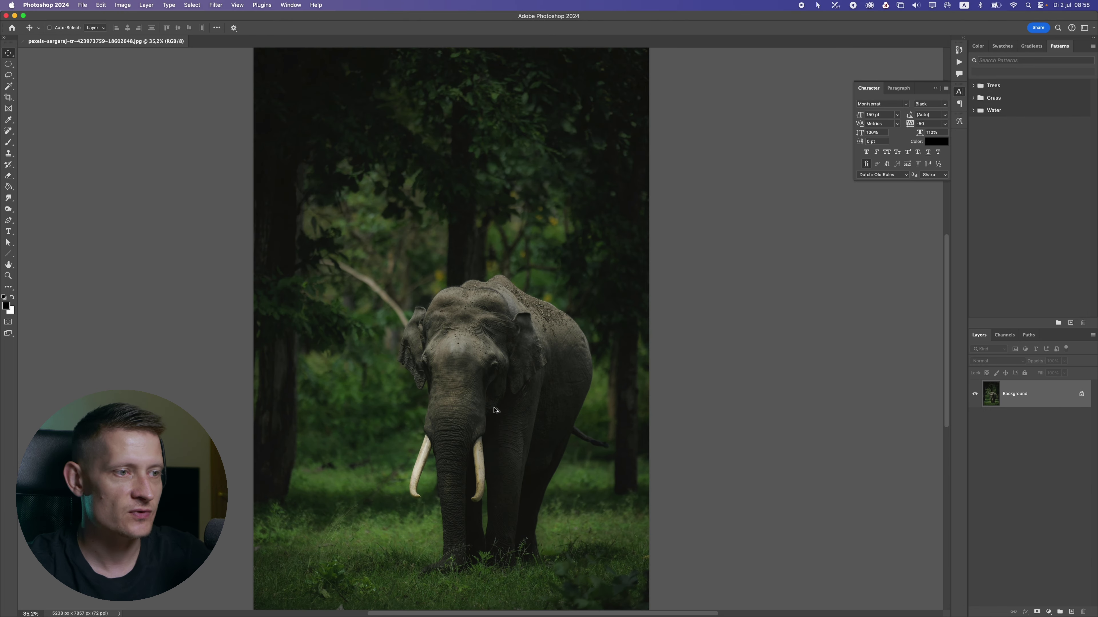
{"action": "left_click_drag", "start_coordinate": [502, 362], "coordinate": [533, 292]}
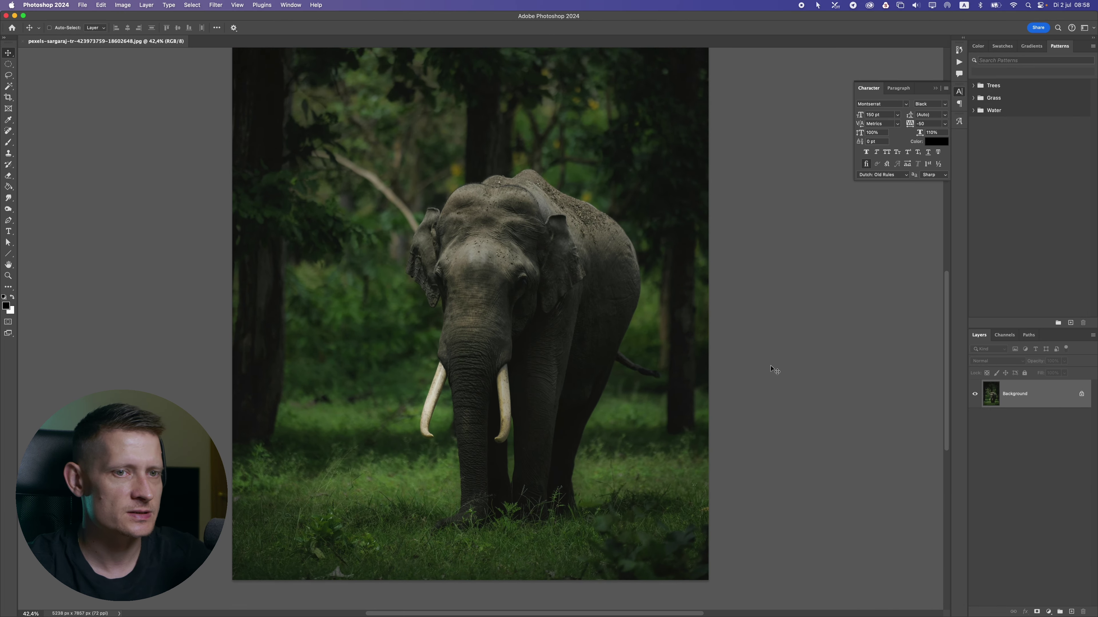
{"action": "left_click", "coordinate": [1070, 612]}
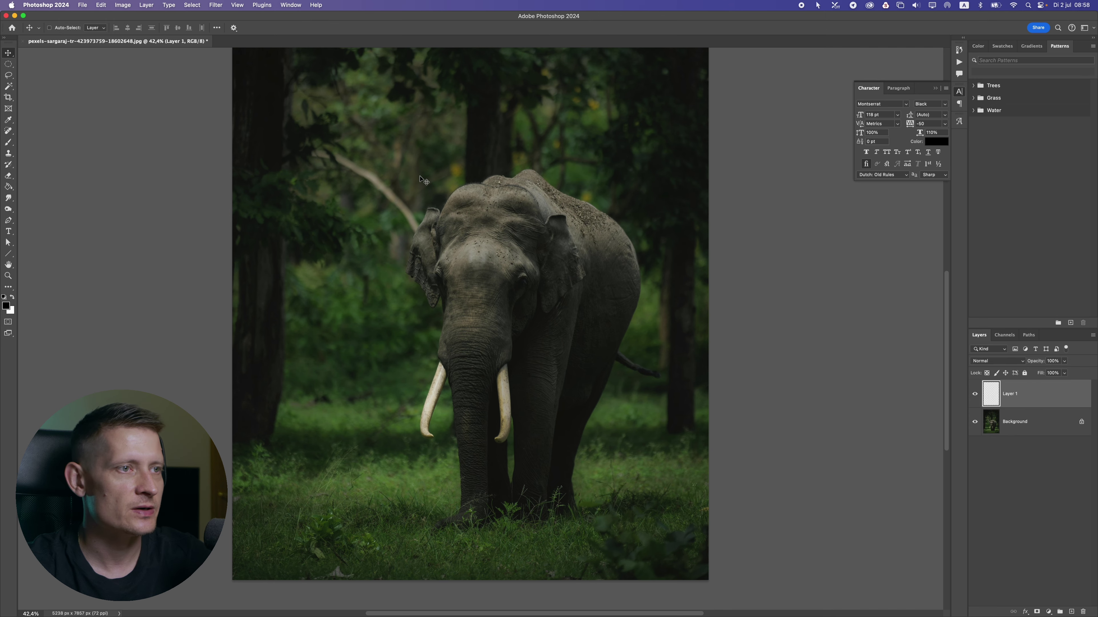
{"action": "left_click", "coordinate": [109, 6]}
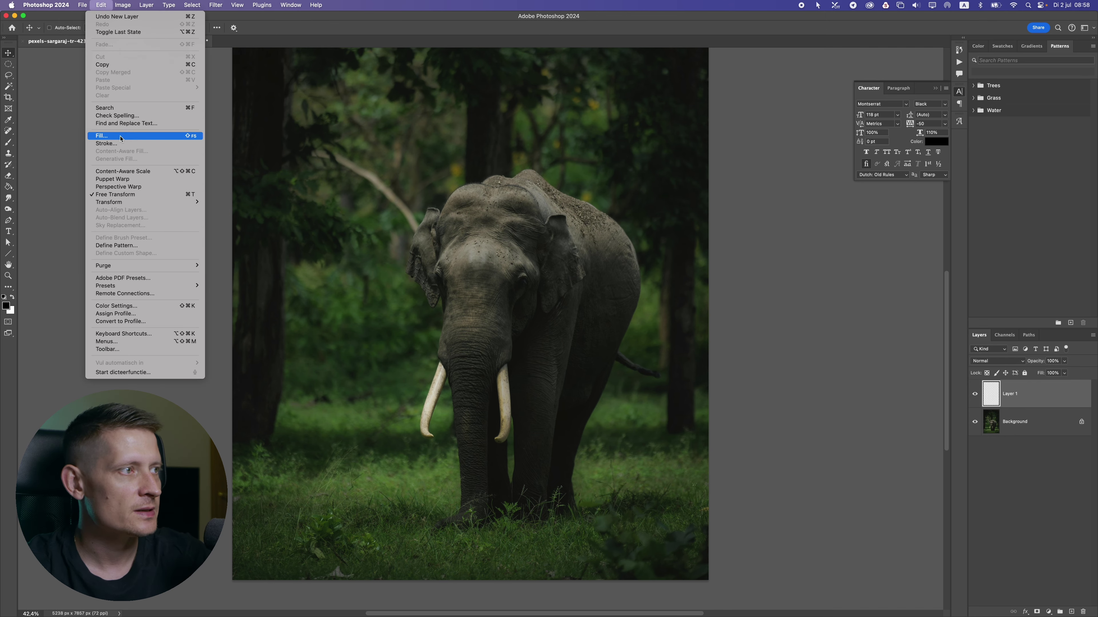
{"action": "left_click", "coordinate": [101, 136]}
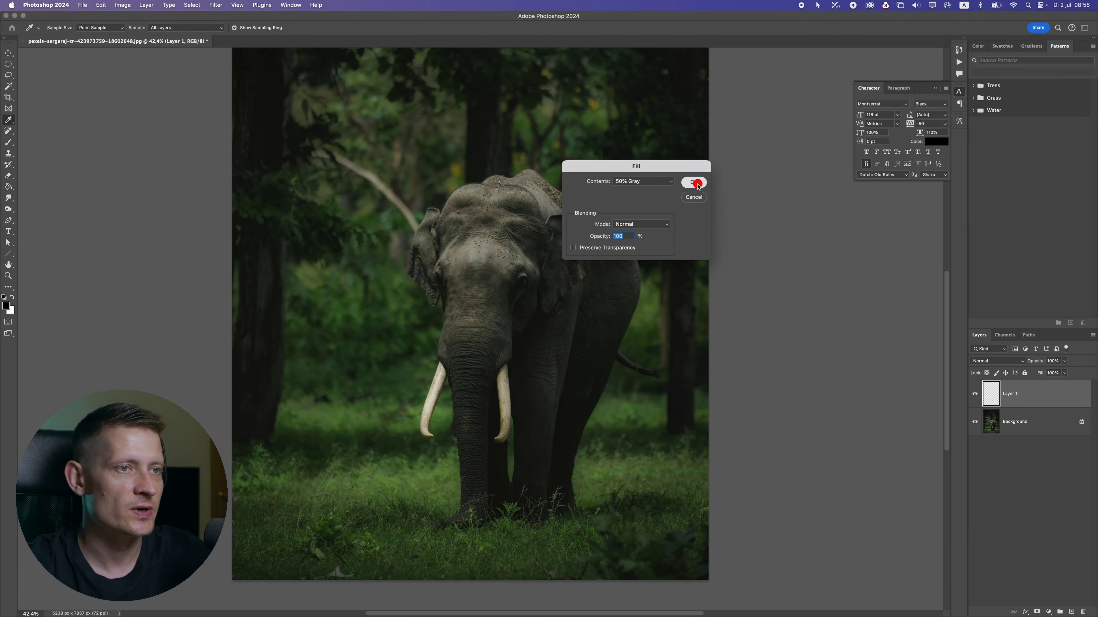
{"action": "left_click", "coordinate": [694, 182]}
Step: Set the gray layer's blend mode to Overlay
{"action": "key", "text": "v"}
{"action": "left_click", "coordinate": [999, 362]}
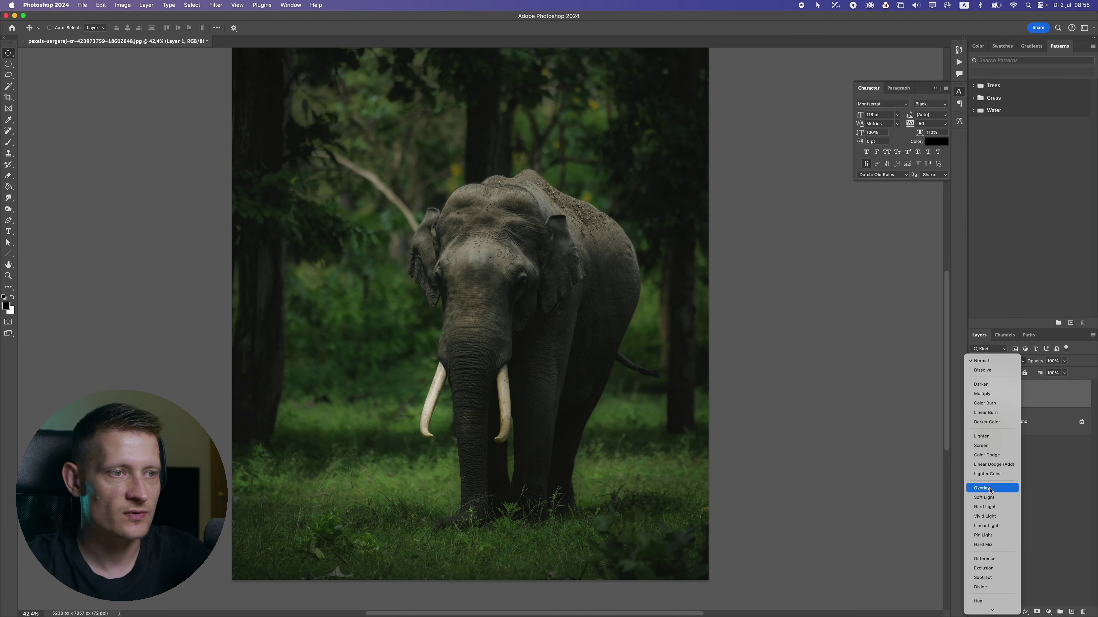
{"action": "left_click", "coordinate": [991, 490]}
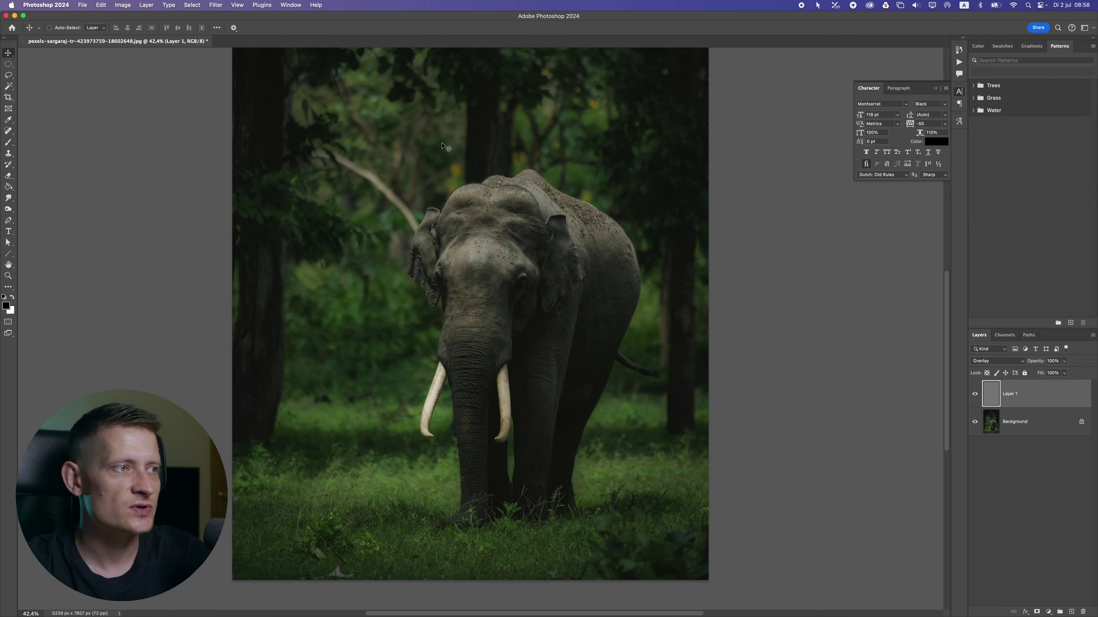
Step: Choose the Dodge tool for the gray overlay layer, with range Midtones and exposure 50%
{"action": "scroll", "coordinate": [476, 220], "scroll_direction": "up", "scroll_amount": 5}
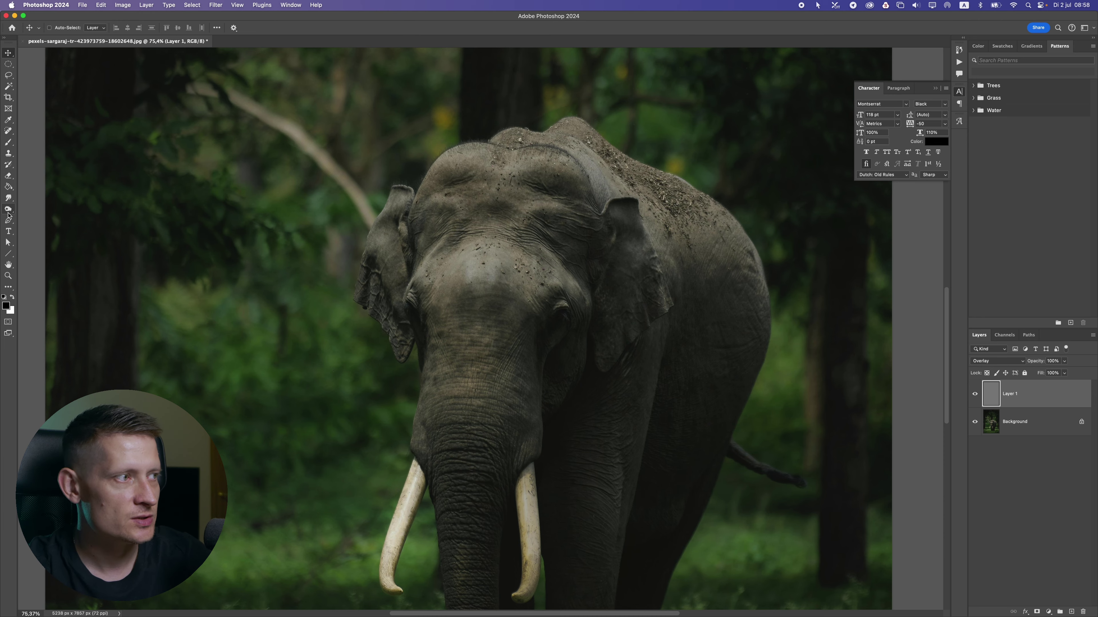
{"action": "left_click", "coordinate": [8, 210]}
{"action": "left_click", "coordinate": [29, 209]}
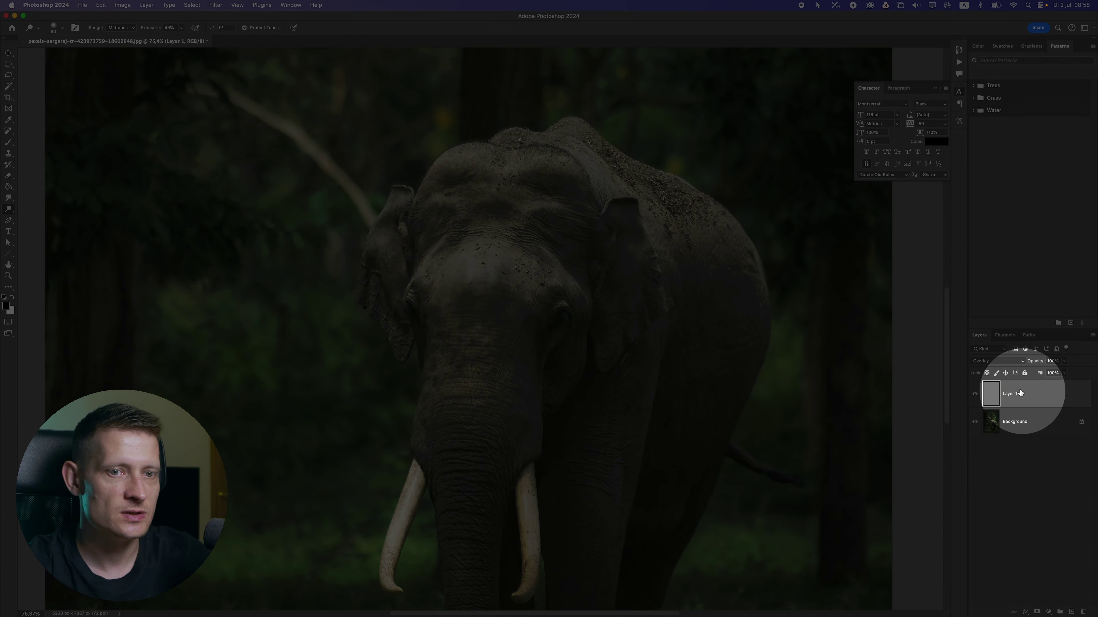
{"action": "left_click", "coordinate": [1005, 393]}
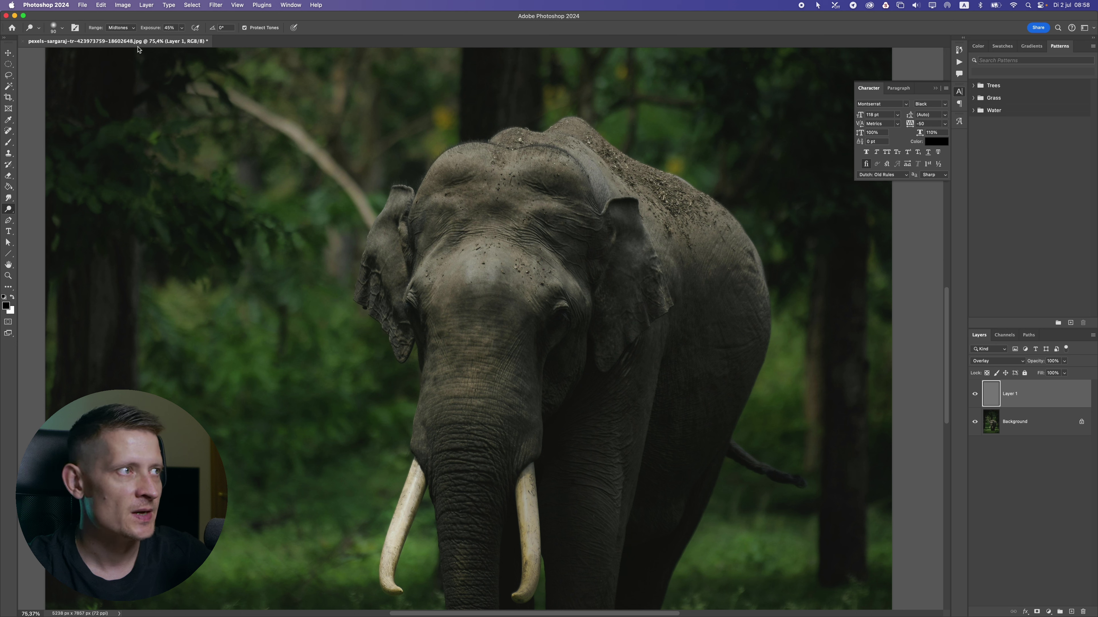
{"action": "left_click", "coordinate": [125, 29]}
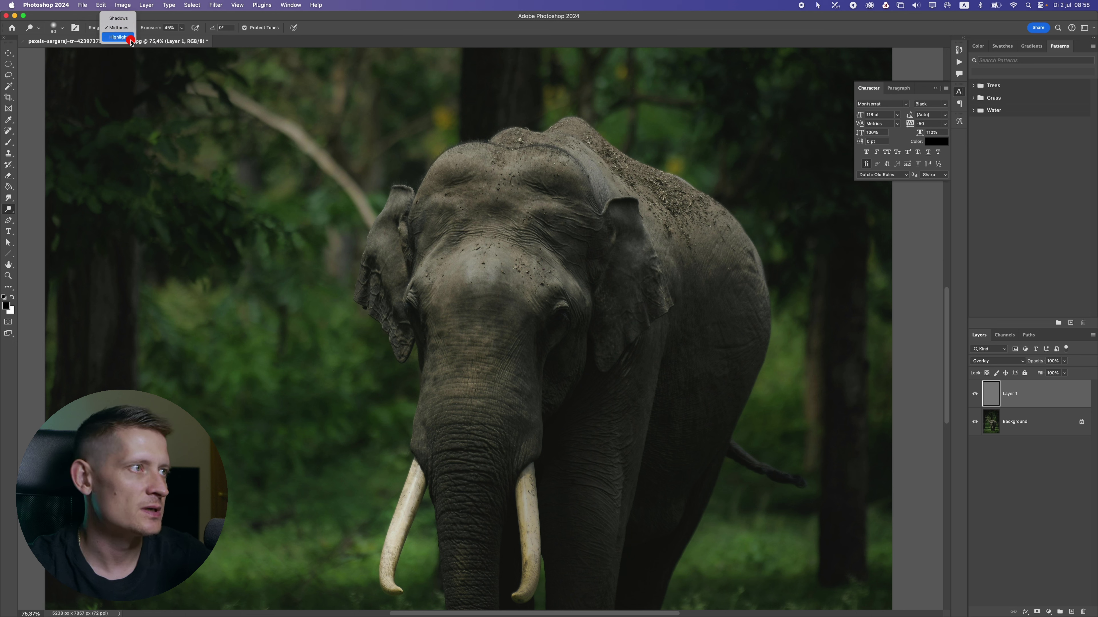
{"action": "left_click", "coordinate": [128, 29]}
{"action": "left_click", "coordinate": [181, 28]}
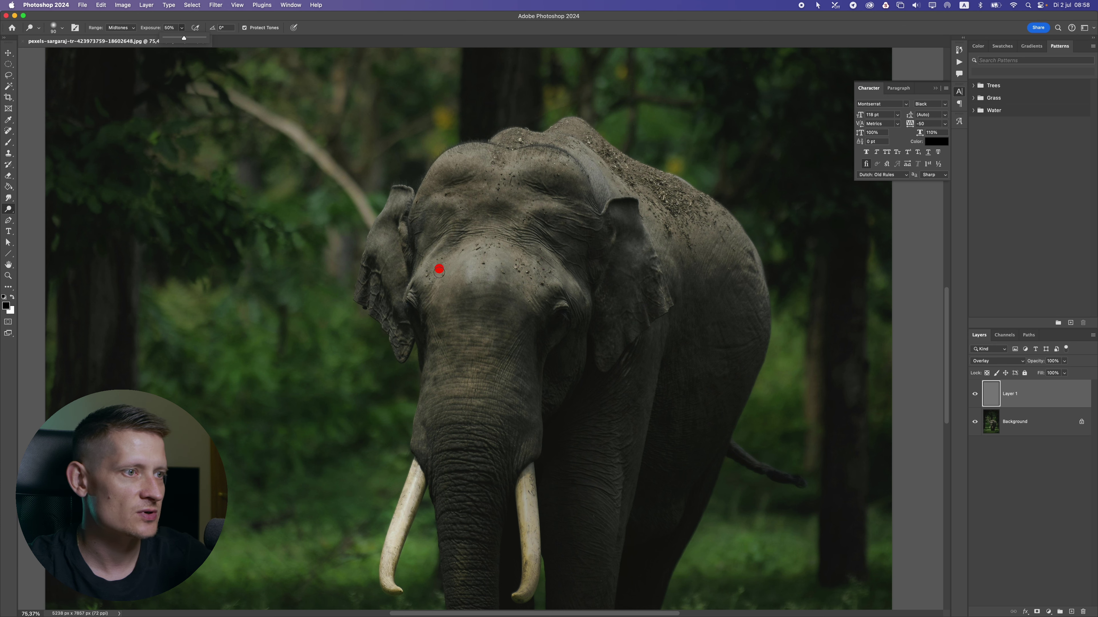
Step: Try a dodge stroke down the elephant's face, undo it, and enlarge the brush to 200
{"action": "left_click_drag", "start_coordinate": [439, 271], "coordinate": [423, 347]}
{"action": "key", "text": "super+z"}
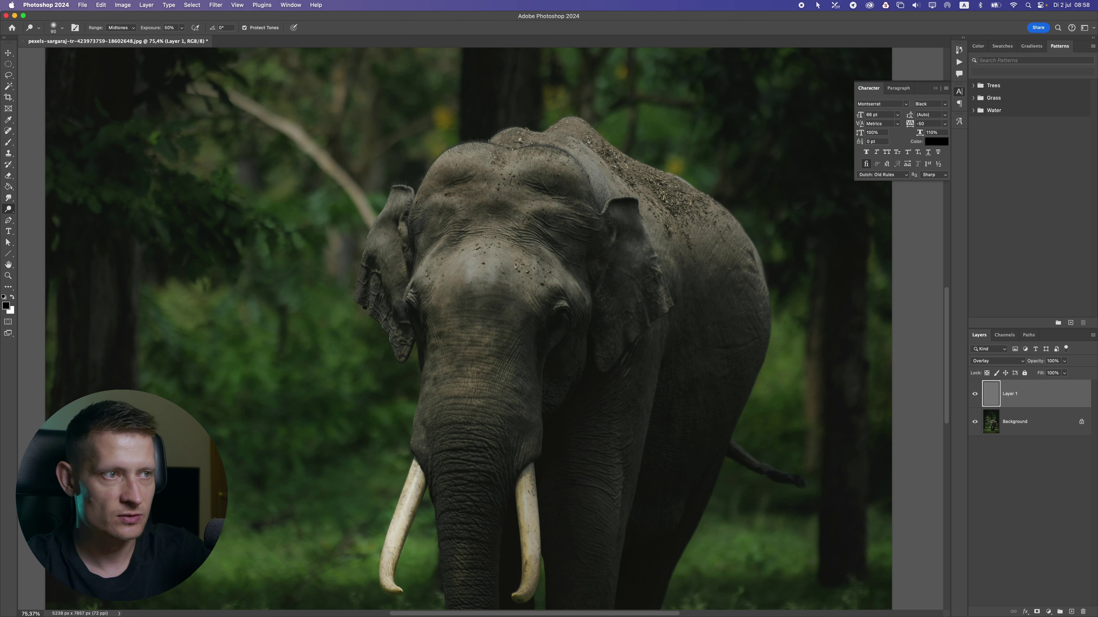
{"action": "key", "text": "bracketright"}
{"action": "key", "text": "bracketright"}
{"action": "key", "text": "bracketright"}
{"action": "key", "text": "bracketright"}
{"action": "key", "text": "bracketright"}
Step: Examine the elephant and the surrounding trees to judge where the light should fall
{"action": "scroll", "coordinate": [454, 215], "scroll_direction": "down", "scroll_amount": 2}
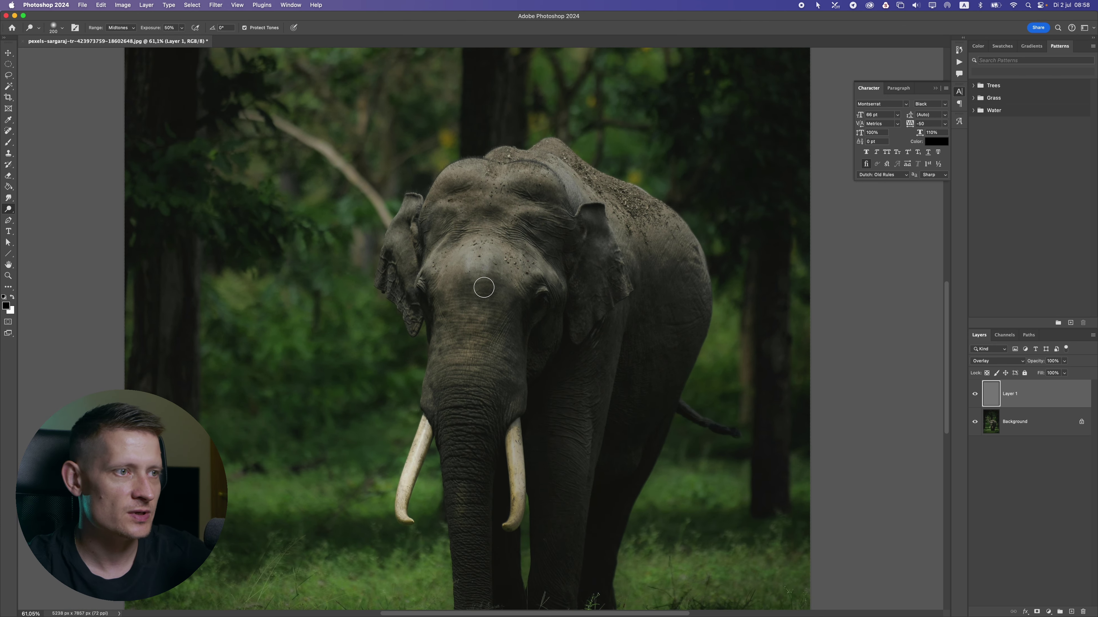
{"action": "scroll", "coordinate": [483, 283], "scroll_direction": "down", "scroll_amount": 2}
{"action": "scroll", "coordinate": [479, 284], "scroll_direction": "up", "scroll_amount": 3}
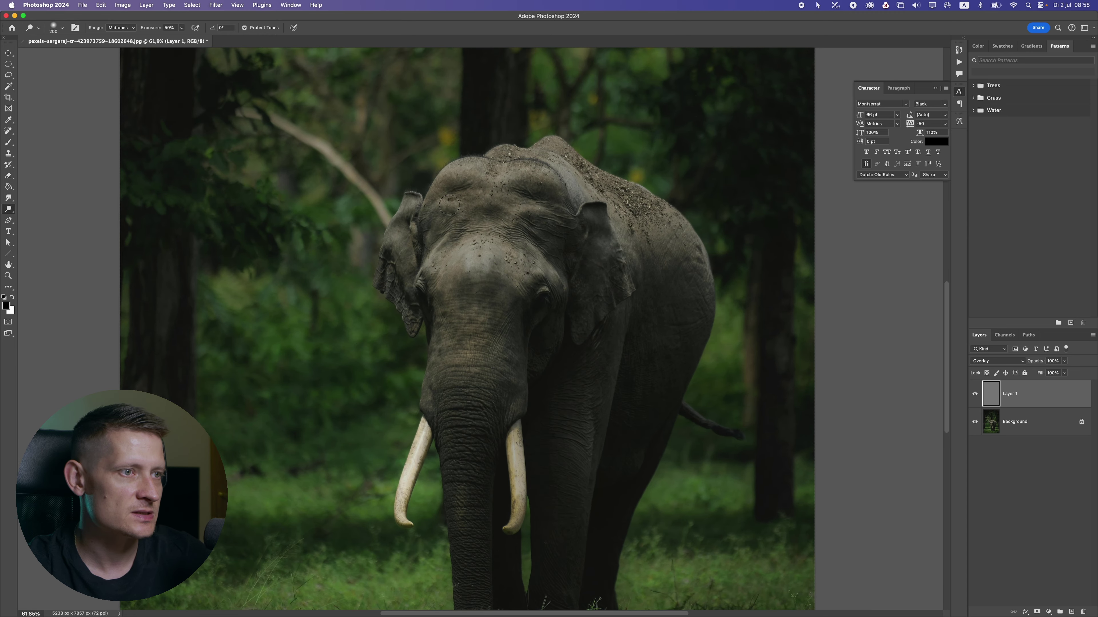
{"action": "left_click_drag", "start_coordinate": [526, 239], "coordinate": [461, 197]}
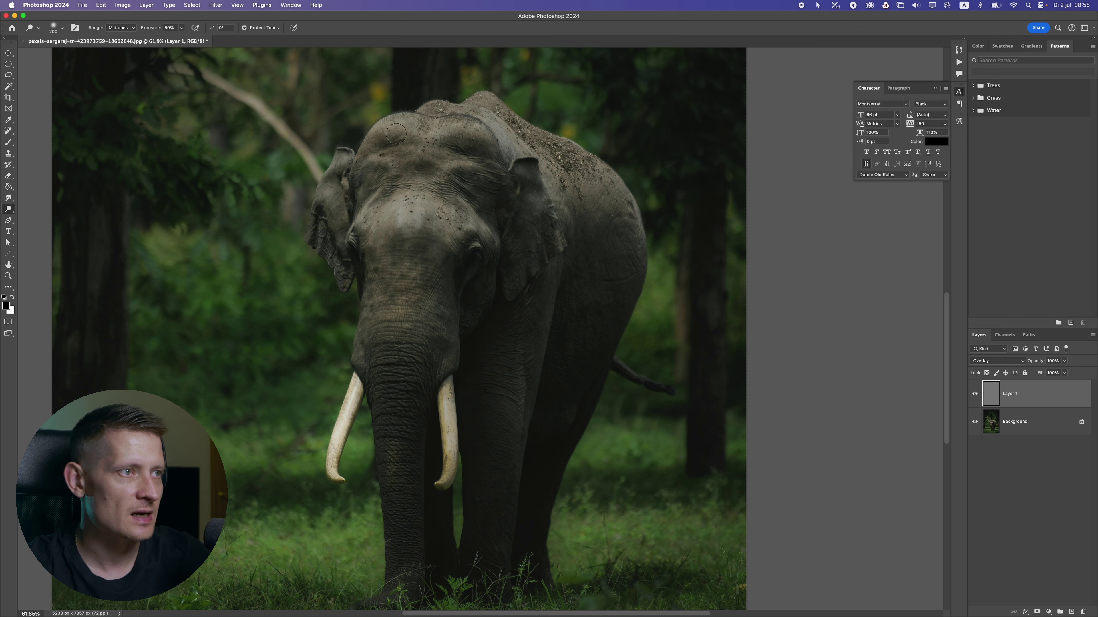
{"action": "scroll", "coordinate": [386, 225], "scroll_direction": "up", "scroll_amount": 4}
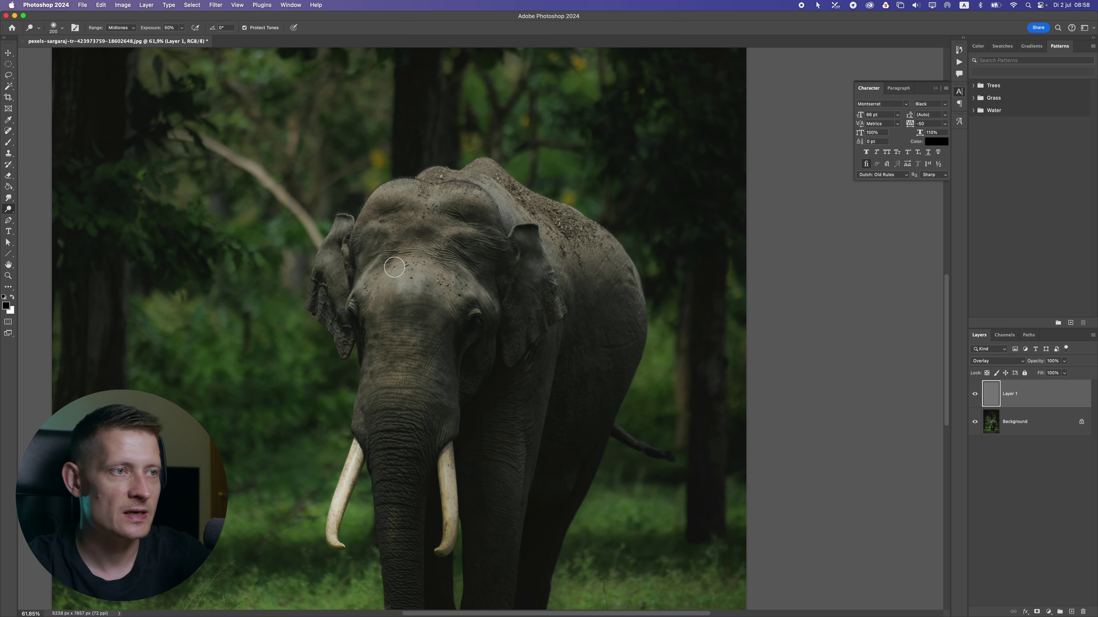
{"action": "scroll", "coordinate": [385, 232], "scroll_direction": "up", "scroll_amount": 1}
{"action": "scroll", "coordinate": [393, 204], "scroll_direction": "down", "scroll_amount": 1}
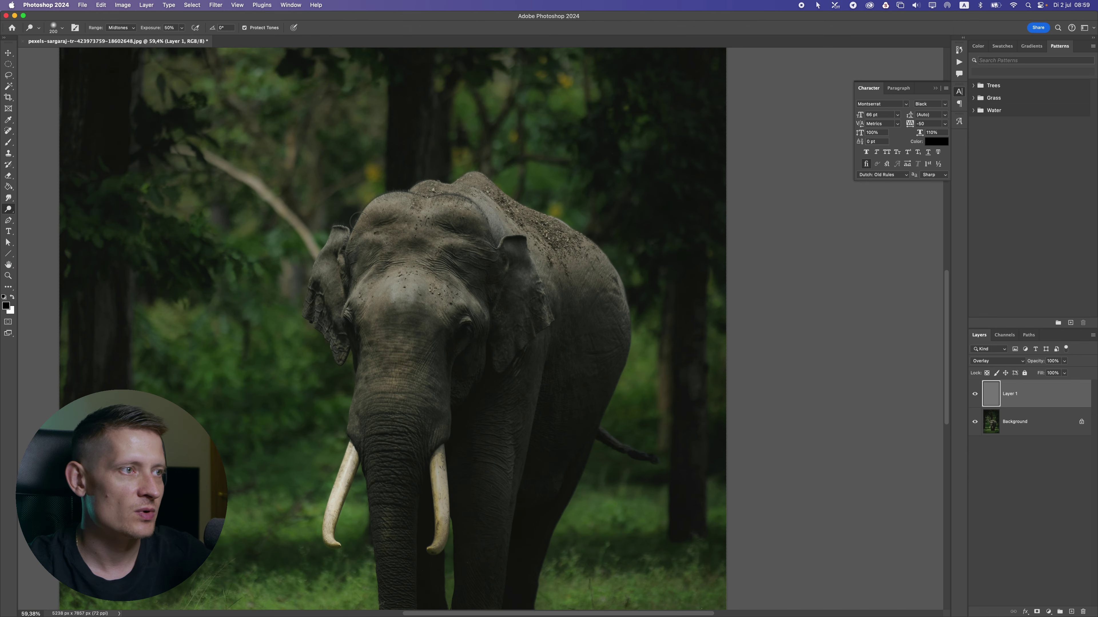
{"action": "scroll", "coordinate": [296, 173], "scroll_direction": "down", "scroll_amount": 3}
{"action": "left_click_drag", "start_coordinate": [284, 142], "coordinate": [333, 212]}
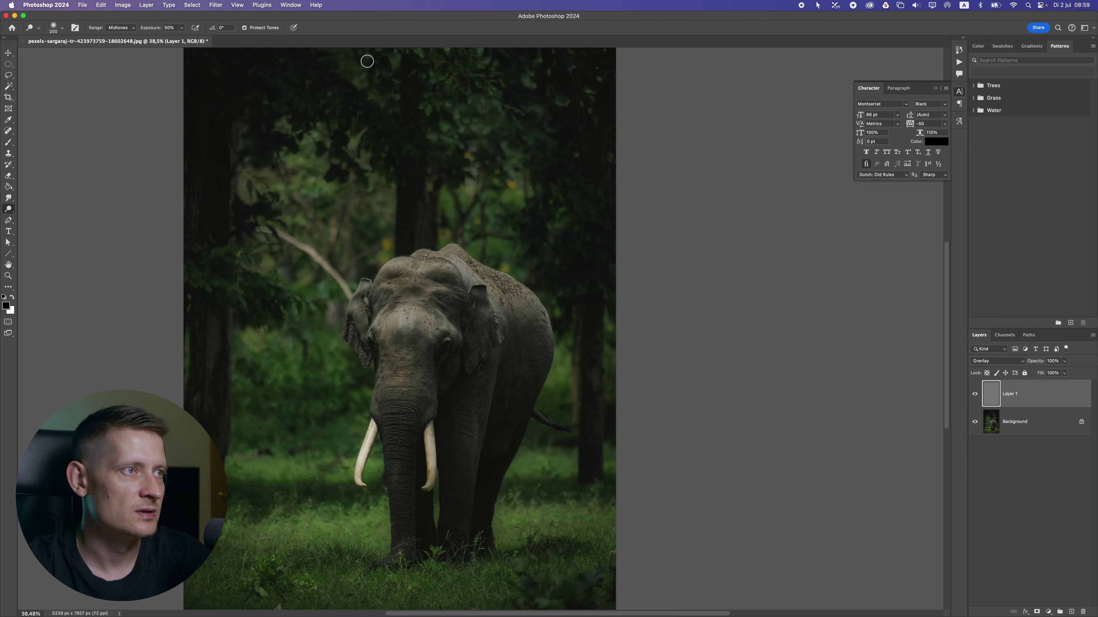
{"action": "scroll", "coordinate": [419, 270], "scroll_direction": "up", "scroll_amount": 3}
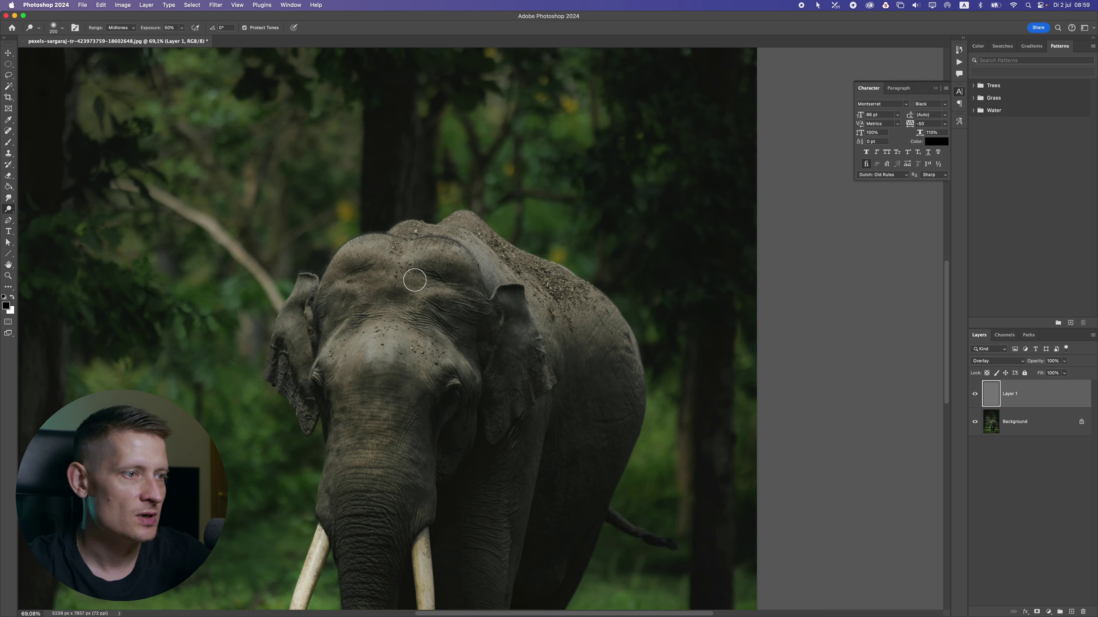
{"action": "scroll", "coordinate": [415, 280], "scroll_direction": "up", "scroll_amount": 4}
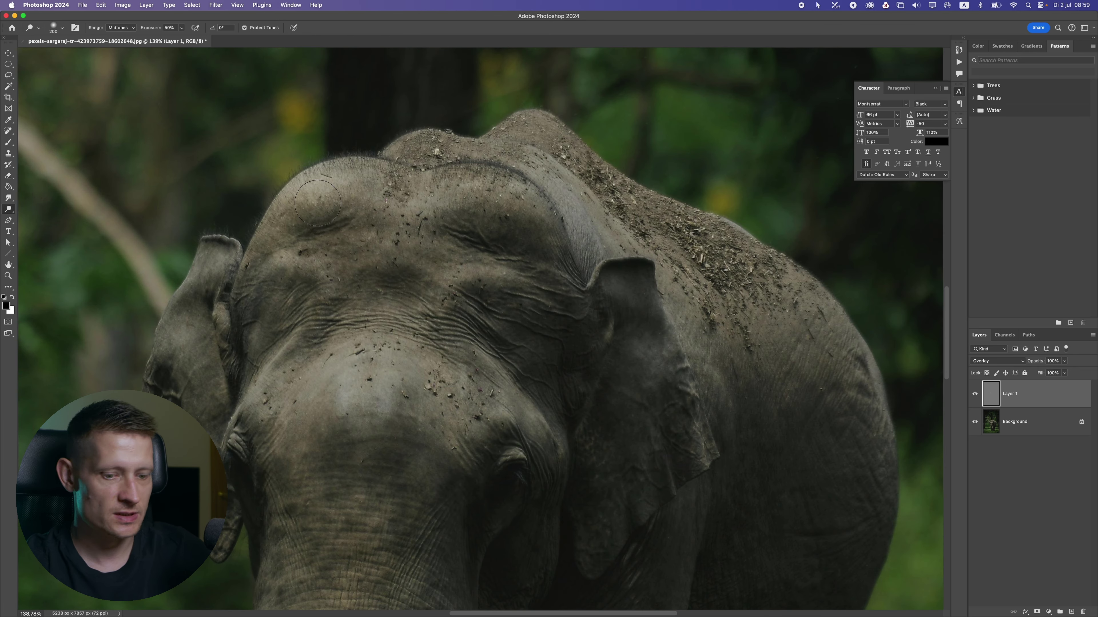
Step: Shrink the Dodge brush, set its exposure to 35%, and lighten the upper edges of the elephant's head and back
{"action": "left_click_drag", "start_coordinate": [347, 166], "coordinate": [324, 168], "text": "ctrl+alt"}
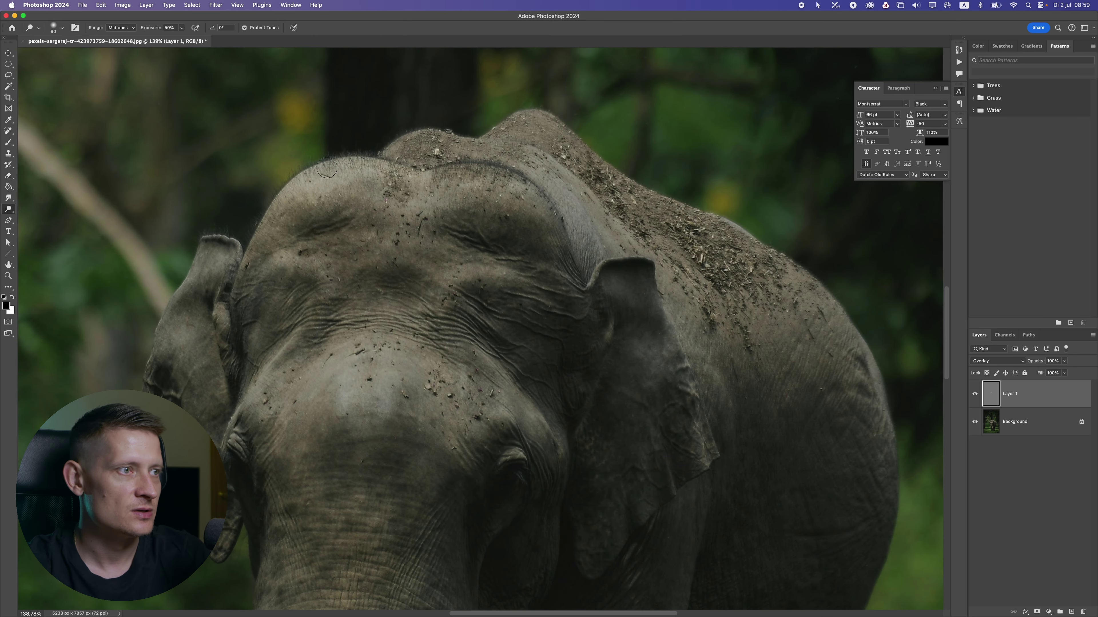
{"action": "left_click", "coordinate": [182, 28]}
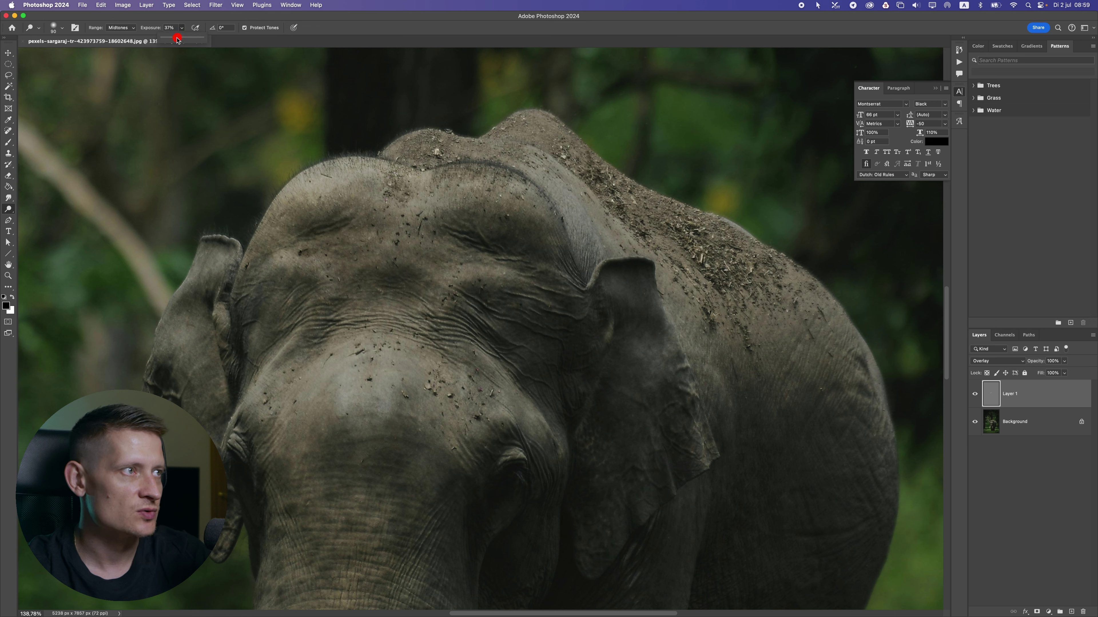
{"action": "mouse_move", "coordinate": [338, 194]}
{"action": "left_mouse_down"}
{"action": "mouse_move", "coordinate": [245, 277]}
{"action": "mouse_move", "coordinate": [282, 215]}
{"action": "left_mouse_up"}
{"action": "left_click", "coordinate": [397, 172]}
{"action": "mouse_move", "coordinate": [397, 172]}
{"action": "left_mouse_down"}
{"action": "mouse_move", "coordinate": [430, 135]}
{"action": "mouse_move", "coordinate": [511, 153]}
{"action": "mouse_move", "coordinate": [533, 119]}
{"action": "mouse_move", "coordinate": [631, 187]}
{"action": "left_mouse_up"}
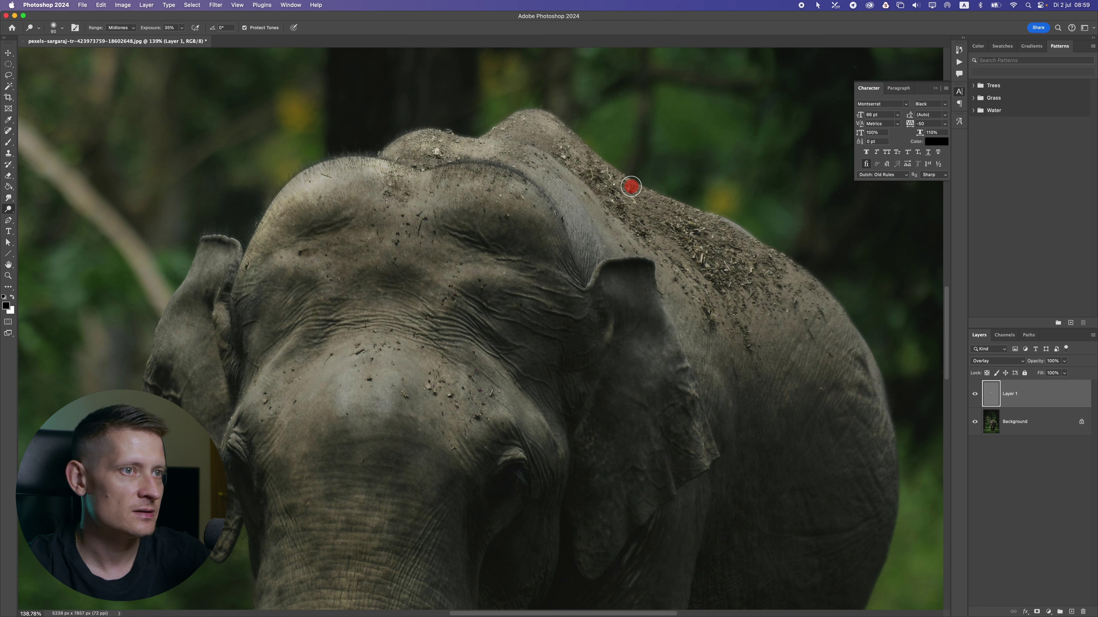
Step: Lower the Dodge exposure to 19% and lighten the outer edge of the ear beside the bare branch, using a smaller brush
{"action": "left_click_drag", "start_coordinate": [182, 27], "coordinate": [180, 38]}
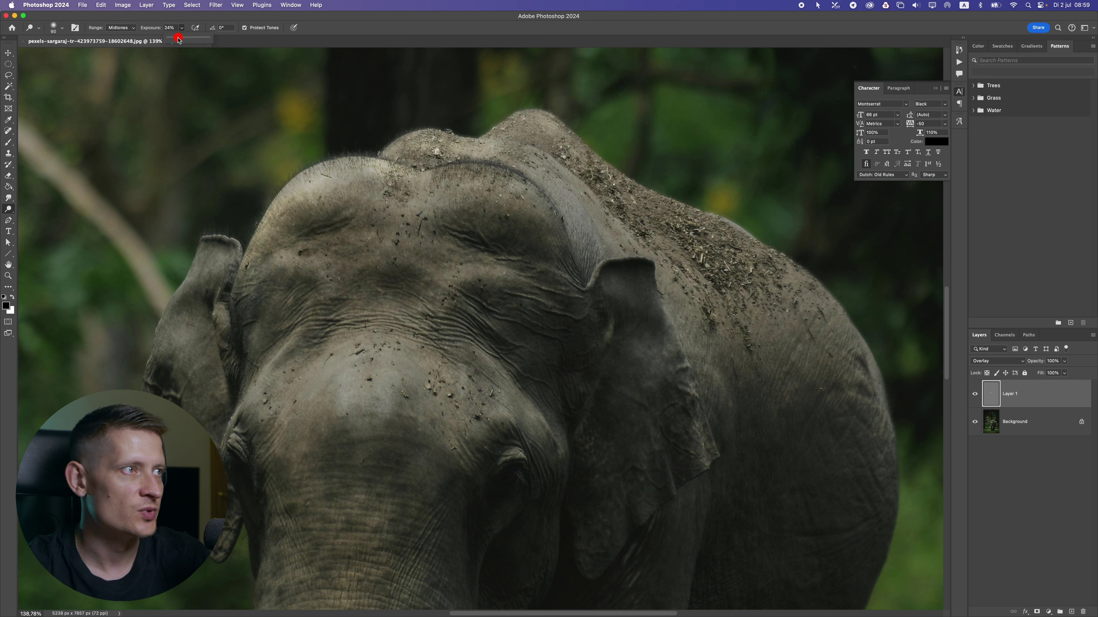
{"action": "mouse_move", "coordinate": [213, 251]}
{"action": "left_mouse_down"}
{"action": "mouse_move", "coordinate": [147, 351]}
{"action": "mouse_move", "coordinate": [202, 268]}
{"action": "mouse_move", "coordinate": [219, 313]}
{"action": "mouse_move", "coordinate": [350, 199]}
{"action": "left_mouse_up"}
{"action": "mouse_move", "coordinate": [276, 255]}
{"action": "left_mouse_down"}
{"action": "mouse_move", "coordinate": [260, 316]}
{"action": "mouse_move", "coordinate": [283, 232]}
{"action": "mouse_move", "coordinate": [245, 346]}
{"action": "left_mouse_up"}
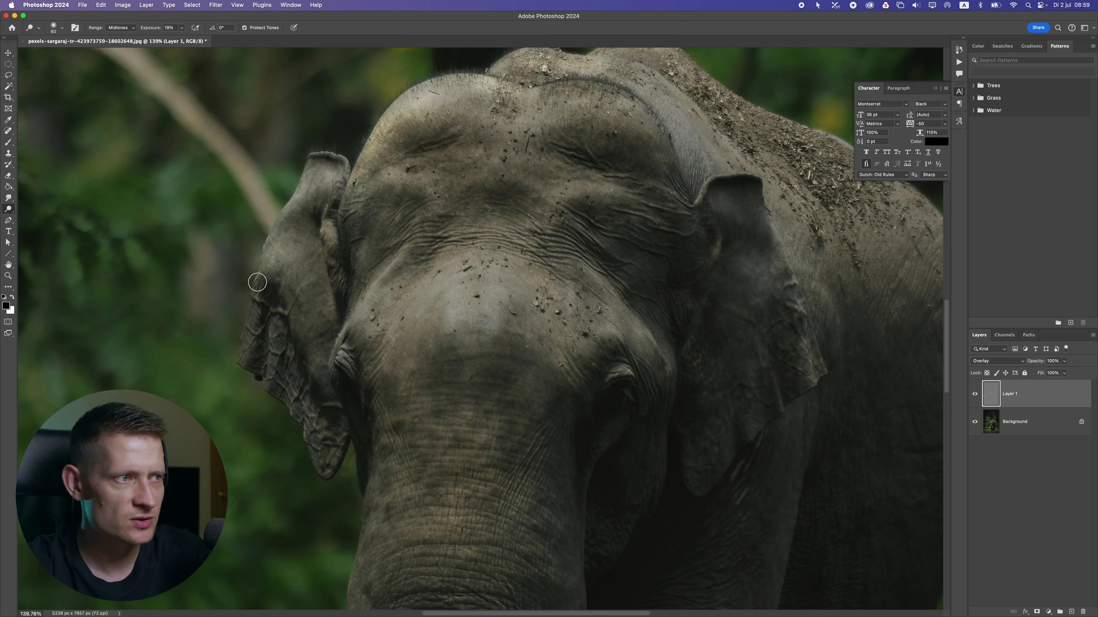
{"action": "key", "text": "bracketleft"}
{"action": "key", "text": "bracketleft"}
{"action": "key", "text": "bracketleft"}
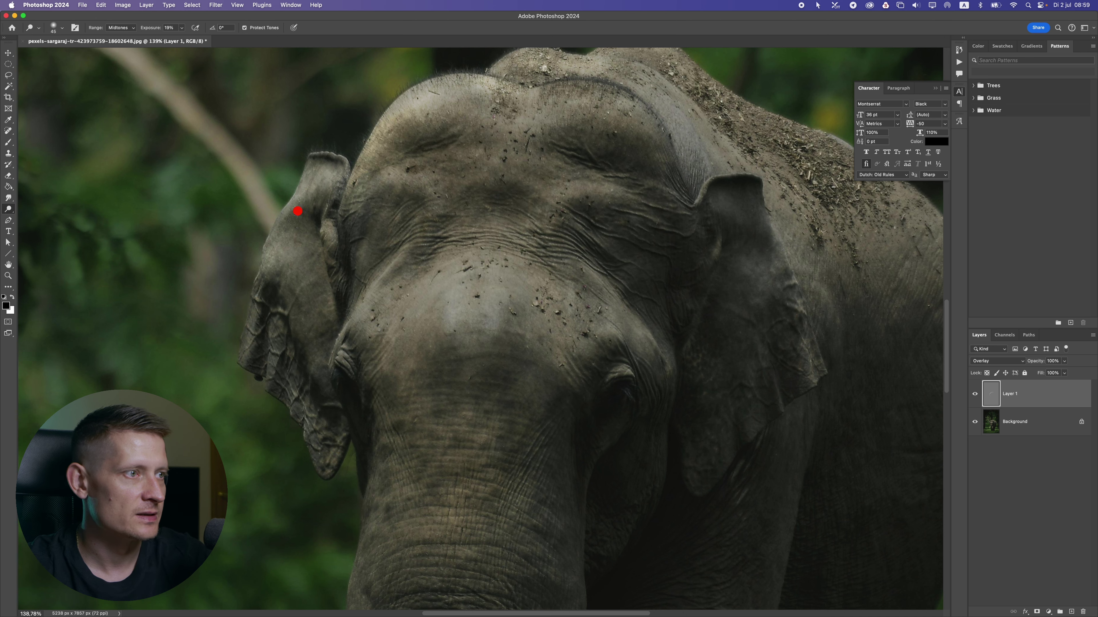
{"action": "left_click_drag", "start_coordinate": [297, 211], "coordinate": [336, 154]}
{"action": "scroll", "coordinate": [377, 200], "scroll_direction": "up", "scroll_amount": 3}
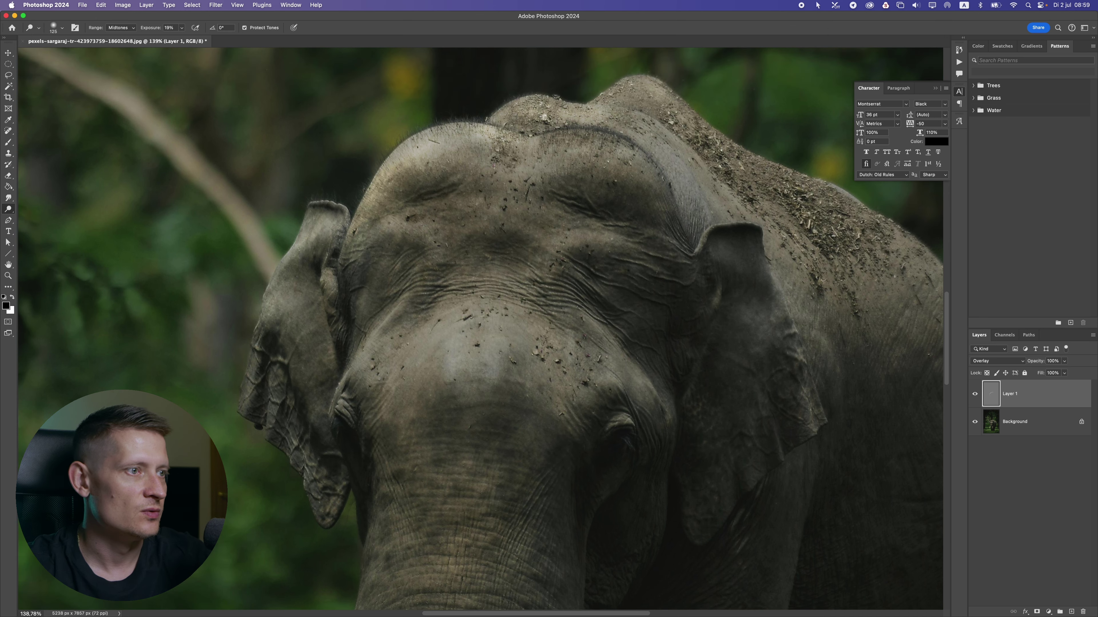
Step: Lighten the upper edge of the elephant's head and the top of its back with Dodge strokes
{"action": "mouse_move", "coordinate": [445, 149]}
{"action": "left_mouse_down"}
{"action": "mouse_move", "coordinate": [484, 138]}
{"action": "mouse_move", "coordinate": [548, 144]}
{"action": "mouse_move", "coordinate": [551, 111]}
{"action": "mouse_move", "coordinate": [614, 121]}
{"action": "mouse_move", "coordinate": [615, 98]}
{"action": "mouse_move", "coordinate": [663, 97]}
{"action": "mouse_move", "coordinate": [705, 153]}
{"action": "mouse_move", "coordinate": [730, 154]}
{"action": "left_mouse_up"}
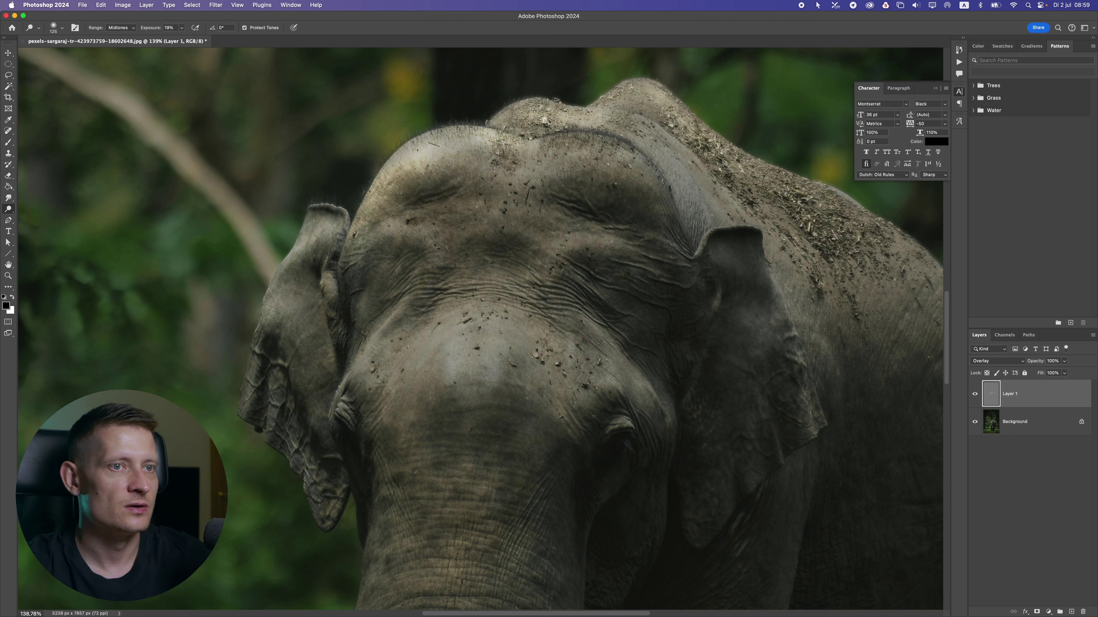
{"action": "mouse_move", "coordinate": [777, 184]}
{"action": "left_mouse_down"}
{"action": "mouse_move", "coordinate": [579, 187]}
{"action": "mouse_move", "coordinate": [603, 186]}
{"action": "left_mouse_up"}
{"action": "left_click_drag", "start_coordinate": [685, 231], "coordinate": [738, 257]}
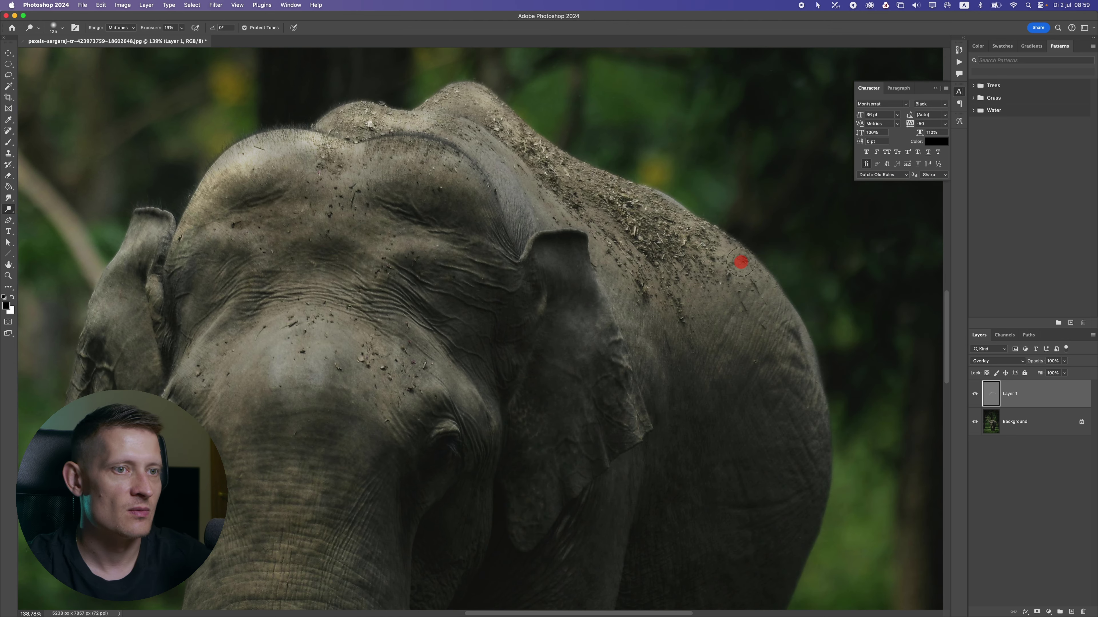
{"action": "key", "text": "super+0"}
{"action": "scroll", "coordinate": [422, 164], "scroll_direction": "up", "scroll_amount": 8}
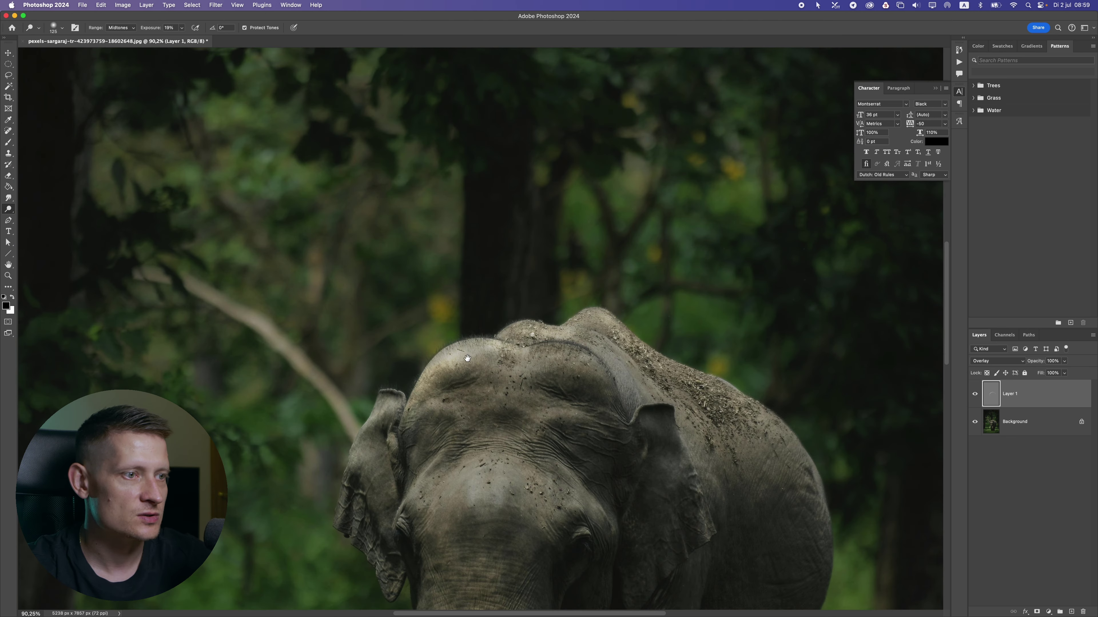
Step: Lighten the side of the forehead and the skin around the eye nearest the bare branch with the Dodge tool
{"action": "left_click_drag", "start_coordinate": [467, 358], "coordinate": [510, 133]}
{"action": "scroll", "coordinate": [415, 218], "scroll_direction": "up", "scroll_amount": 5}
{"action": "mouse_move", "coordinate": [432, 168]}
{"action": "left_mouse_down"}
{"action": "mouse_move", "coordinate": [382, 292]}
{"action": "mouse_move", "coordinate": [420, 372]}
{"action": "mouse_move", "coordinate": [420, 329]}
{"action": "mouse_move", "coordinate": [443, 431]}
{"action": "mouse_move", "coordinate": [451, 211]}
{"action": "mouse_move", "coordinate": [473, 226]}
{"action": "left_mouse_up"}
{"action": "left_click_drag", "start_coordinate": [498, 393], "coordinate": [447, 220]}
{"action": "mouse_move", "coordinate": [466, 150]}
{"action": "left_mouse_down"}
{"action": "mouse_move", "coordinate": [427, 212]}
{"action": "mouse_move", "coordinate": [462, 171]}
{"action": "left_mouse_up"}
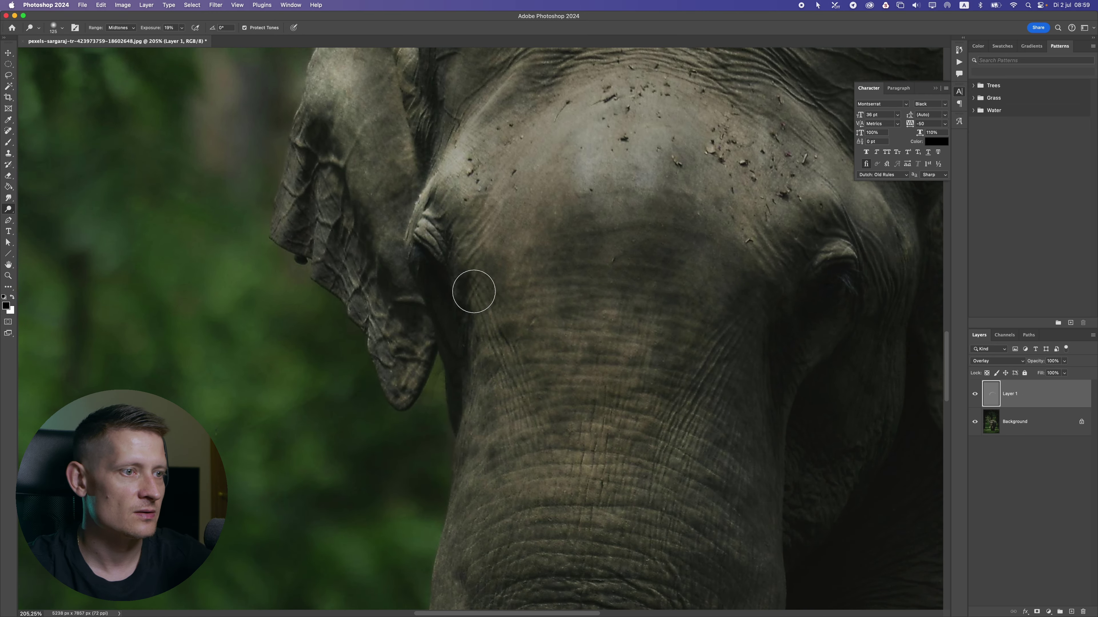
{"action": "left_click", "coordinate": [484, 296]}
Step: Lighten the outer edge of the face from below that eye down to the base of the tusk
{"action": "scroll", "coordinate": [493, 290], "scroll_direction": "down", "scroll_amount": 5}
{"action": "left_click", "coordinate": [478, 410]}
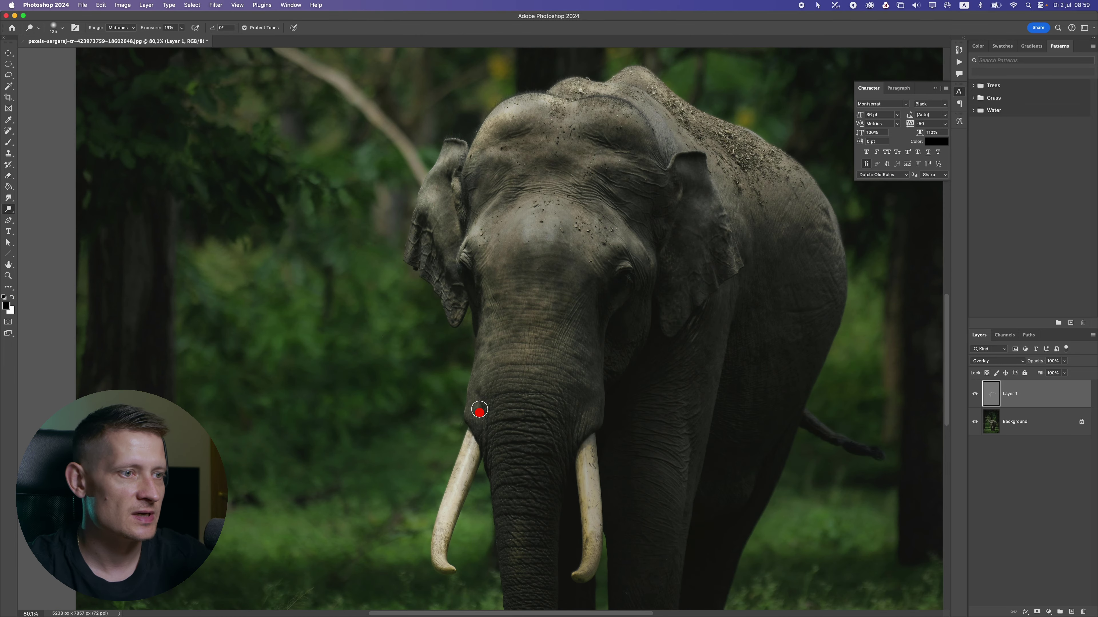
{"action": "left_click", "coordinate": [485, 340]}
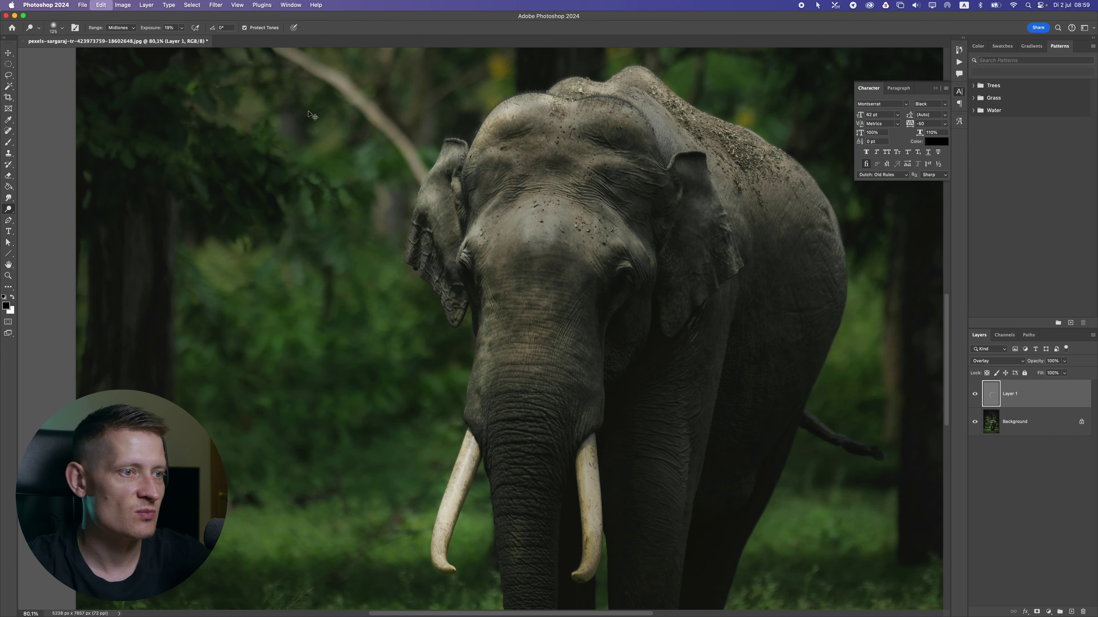
{"action": "scroll", "coordinate": [491, 372], "scroll_direction": "up", "scroll_amount": 3}
{"action": "left_click", "coordinate": [485, 340]}
{"action": "left_click", "coordinate": [471, 434]}
{"action": "left_click", "coordinate": [503, 190]}
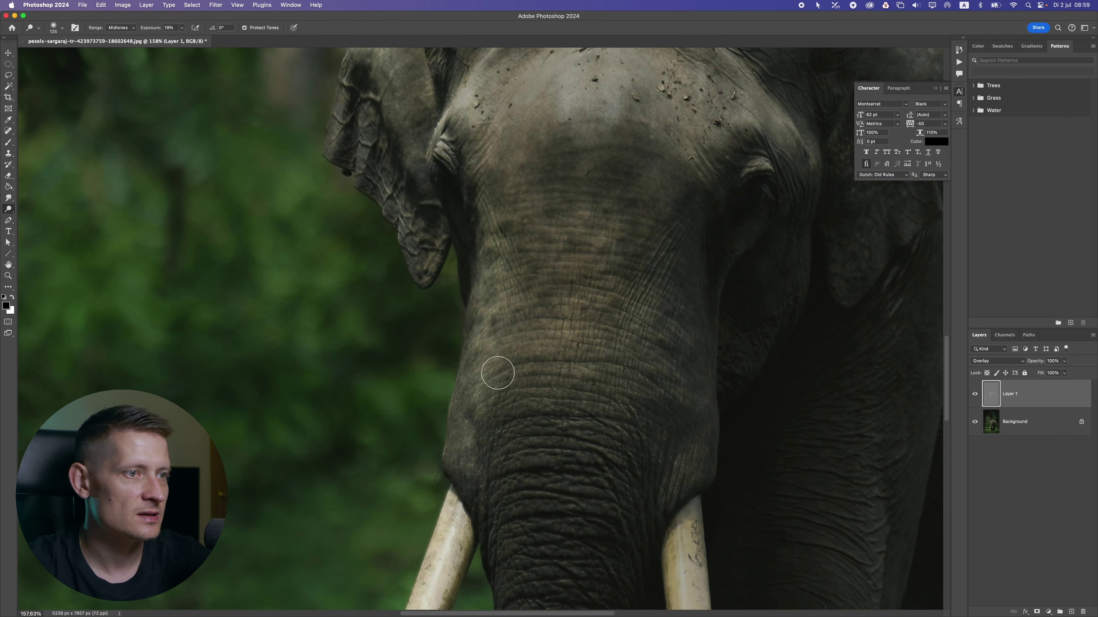
Step: Lower the Dodge exposure to 14% and brighten the outer edge of the upper trunk above the tusk
{"action": "left_click", "coordinate": [182, 28]}
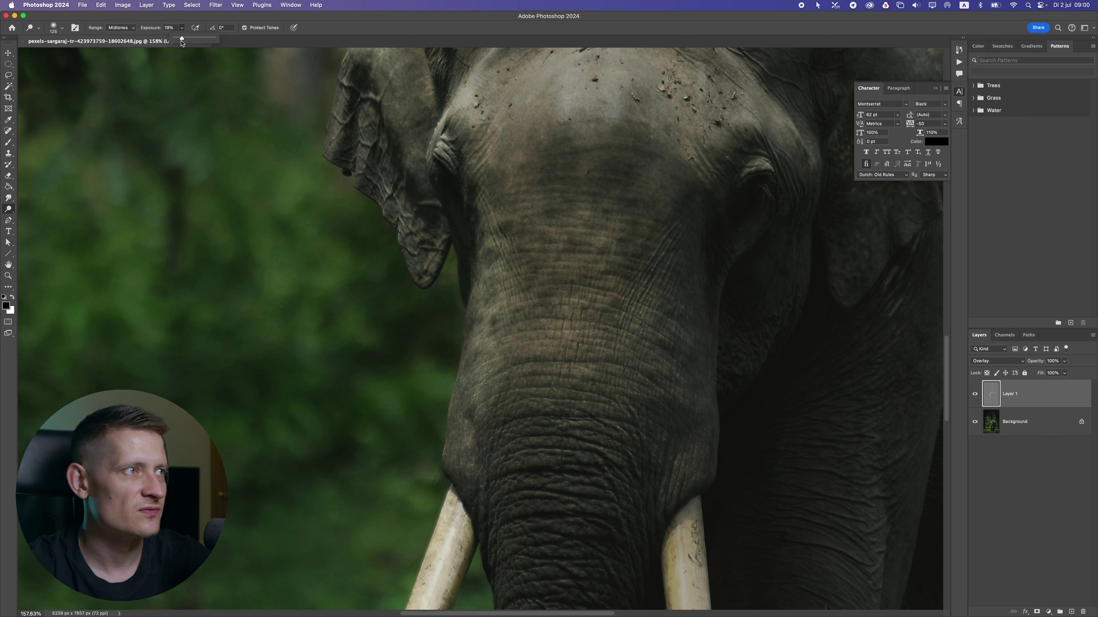
{"action": "left_click_drag", "start_coordinate": [180, 40], "coordinate": [191, 21]}
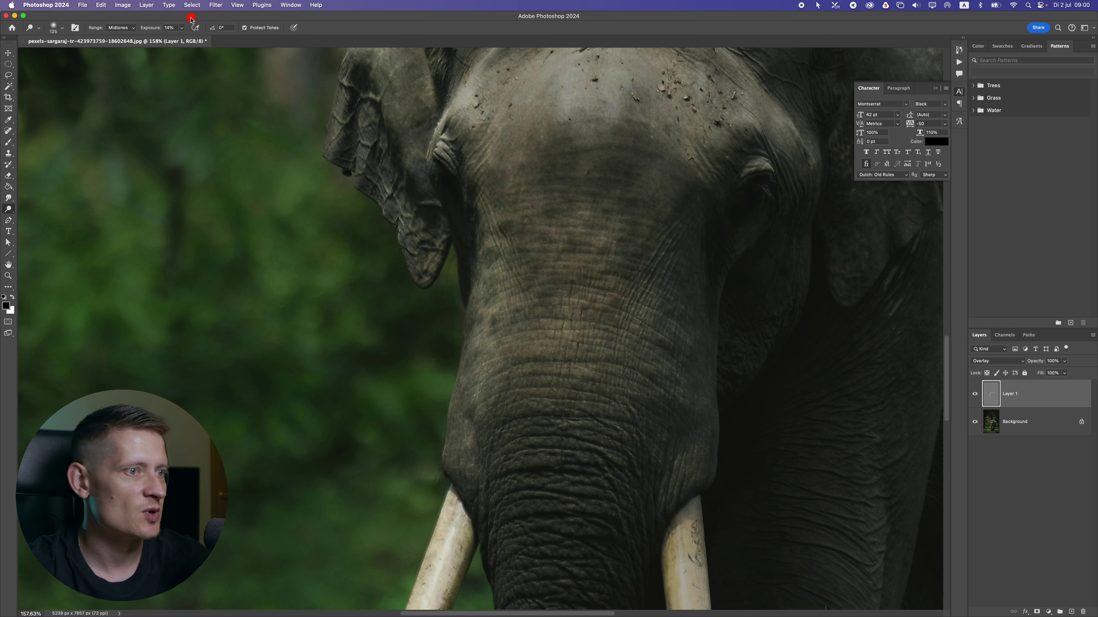
{"action": "left_click", "coordinate": [490, 215]}
{"action": "left_click", "coordinate": [473, 476]}
{"action": "mouse_move", "coordinate": [473, 476]}
{"action": "left_mouse_down"}
{"action": "mouse_move", "coordinate": [494, 426]}
{"action": "mouse_move", "coordinate": [520, 161]}
{"action": "mouse_move", "coordinate": [511, 243]}
{"action": "mouse_move", "coordinate": [493, 142]}
{"action": "left_mouse_up"}
Step: Dodge the forehead folds above the eye and the inner side of the ear beside the bare branch
{"action": "scroll", "coordinate": [511, 243], "scroll_direction": "up", "scroll_amount": 2}
{"action": "scroll", "coordinate": [500, 261], "scroll_direction": "up", "scroll_amount": 5}
{"action": "left_click", "coordinate": [534, 143]}
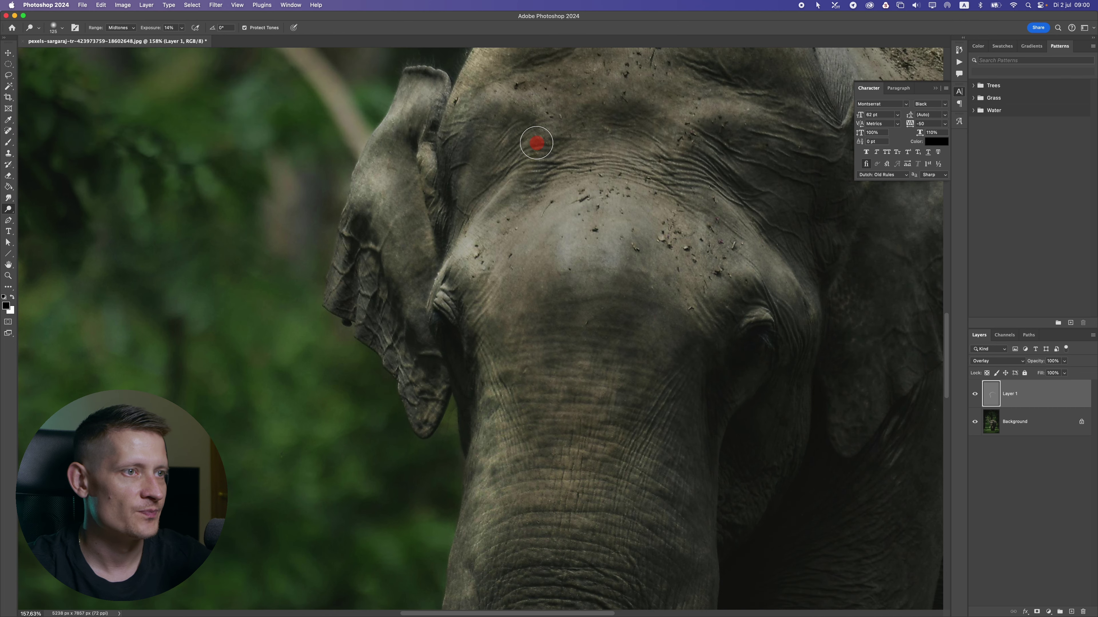
{"action": "scroll", "coordinate": [453, 179], "scroll_direction": "up", "scroll_amount": 4}
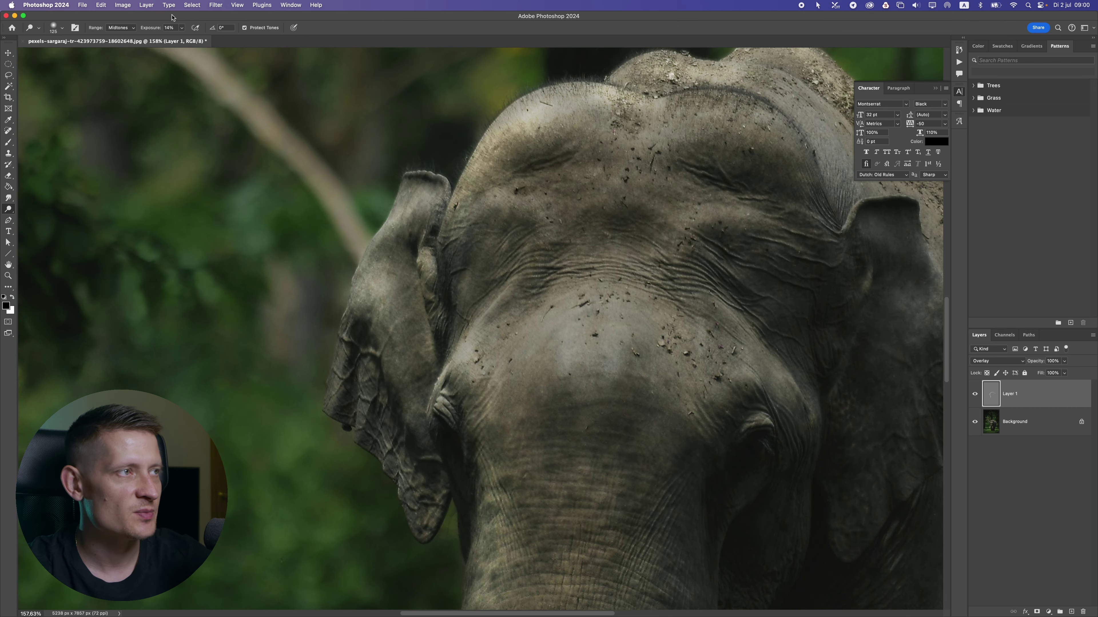
{"action": "left_click", "coordinate": [450, 275]}
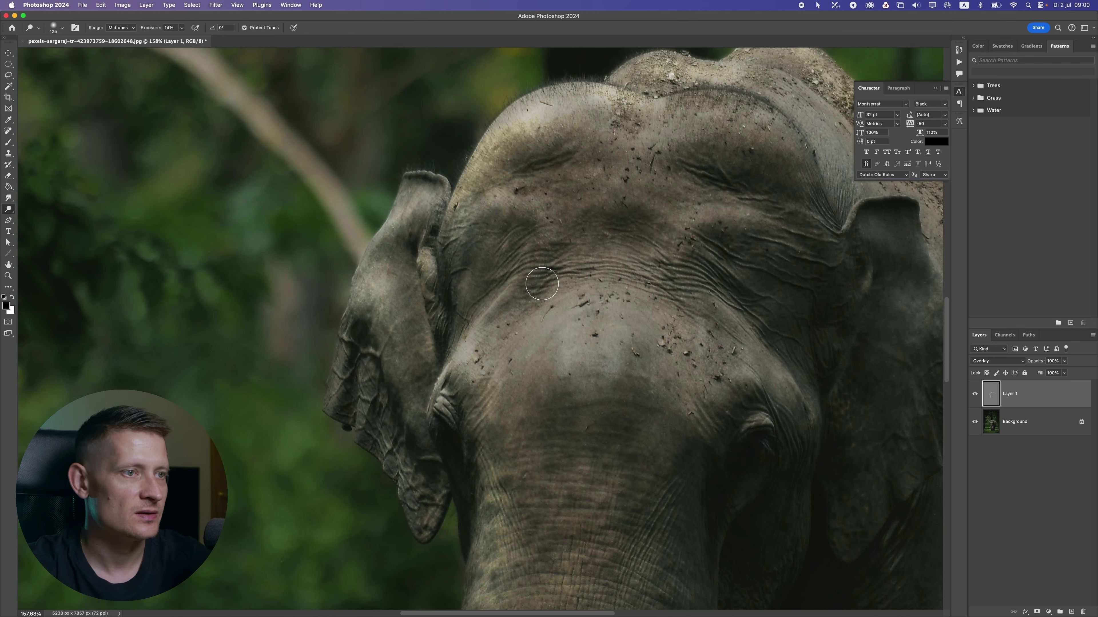
{"action": "left_click", "coordinate": [518, 275]}
{"action": "left_click", "coordinate": [448, 344]}
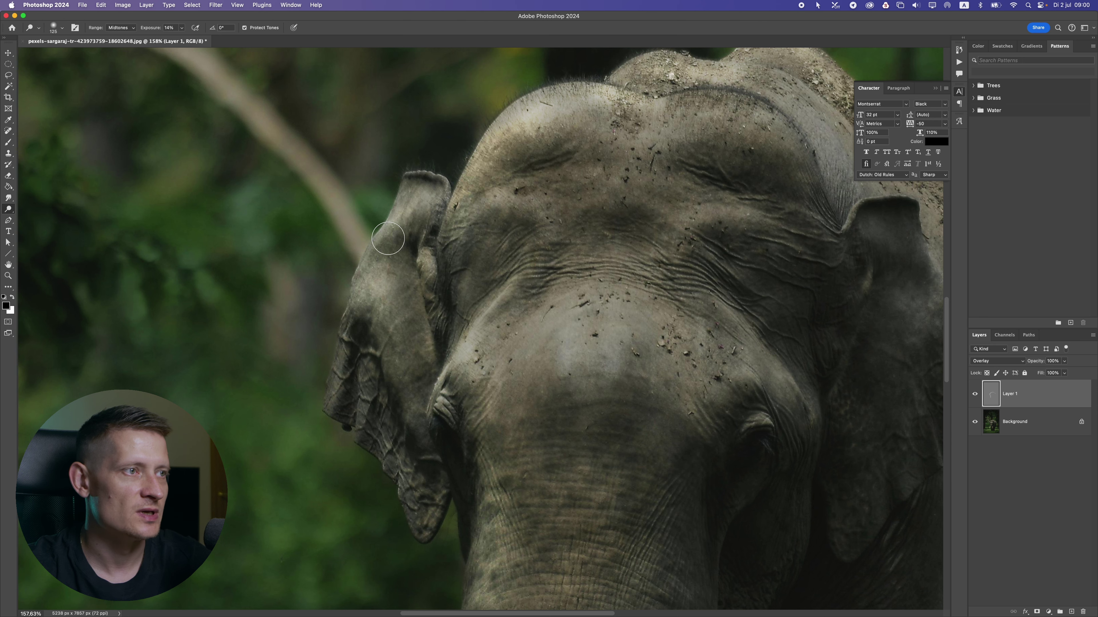
Step: Check the light across the whole photo and add short Dodge strokes to the crown of the head
{"action": "scroll", "coordinate": [578, 317], "scroll_direction": "up", "scroll_amount": 3}
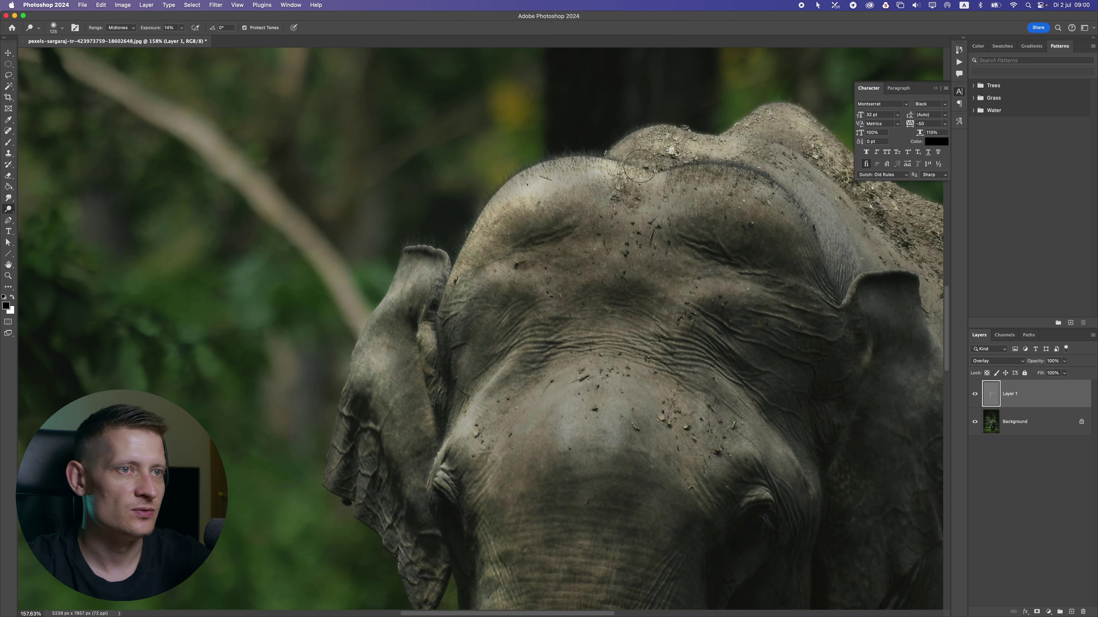
{"action": "left_click_drag", "start_coordinate": [663, 149], "coordinate": [590, 213]}
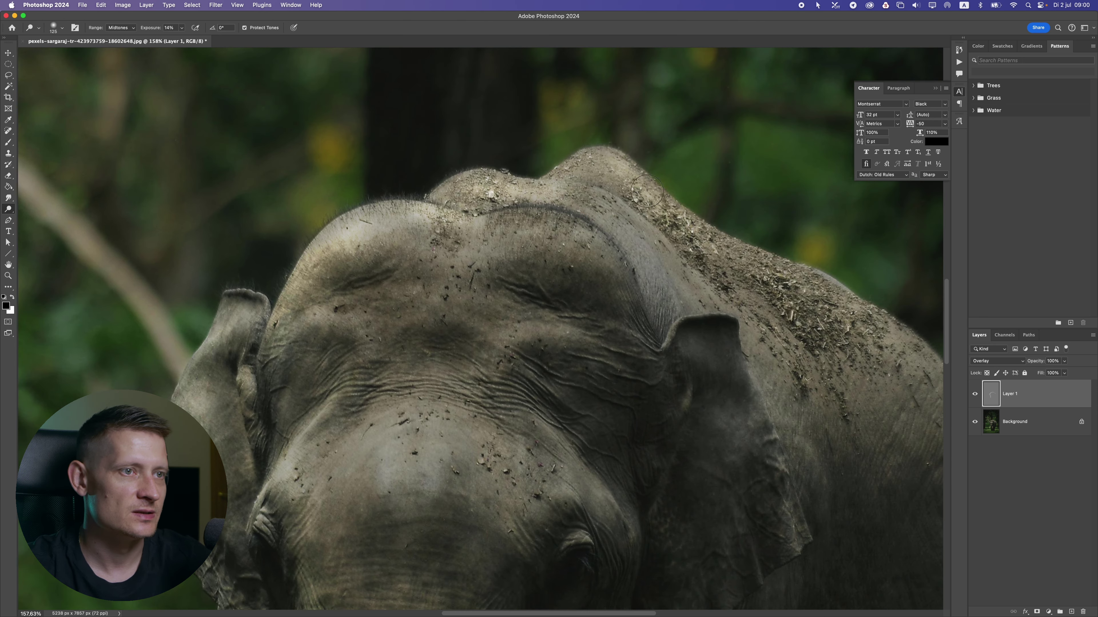
{"action": "scroll", "coordinate": [728, 250], "scroll_direction": "right", "scroll_amount": 8}
{"action": "scroll", "coordinate": [728, 249], "scroll_direction": "down", "scroll_amount": 3}
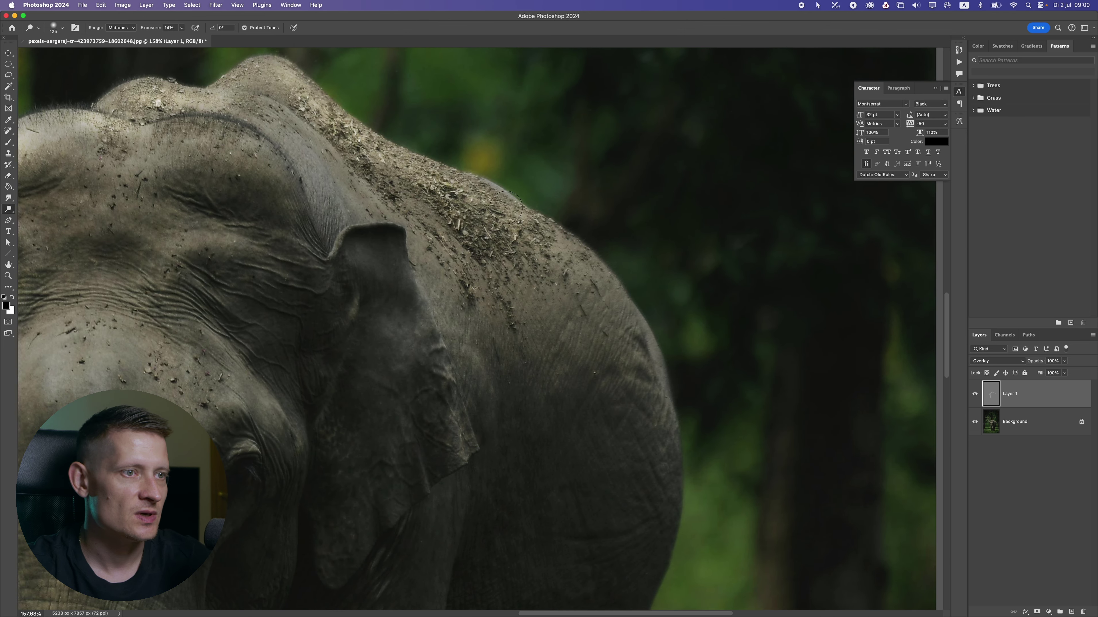
{"action": "scroll", "coordinate": [436, 279], "scroll_direction": "down", "scroll_amount": 10}
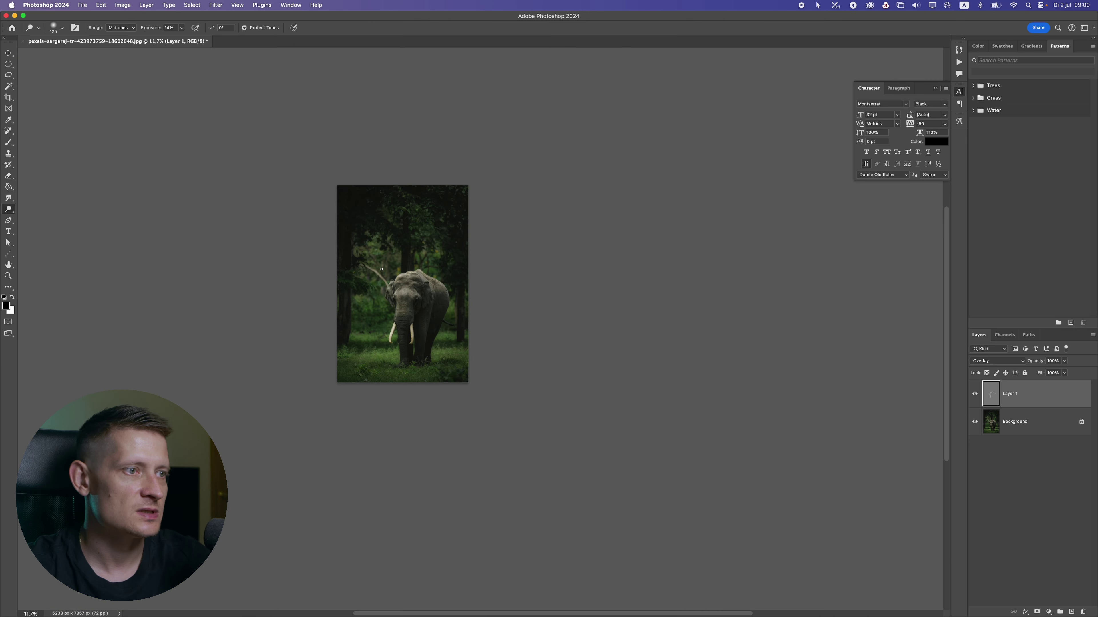
{"action": "scroll", "coordinate": [425, 276], "scroll_direction": "up", "scroll_amount": 6}
{"action": "mouse_move", "coordinate": [416, 254]}
{"action": "left_mouse_down"}
{"action": "mouse_move", "coordinate": [388, 271]}
{"action": "mouse_move", "coordinate": [440, 271]}
{"action": "left_mouse_up"}
{"action": "left_click_drag", "start_coordinate": [364, 268], "coordinate": [378, 271]}
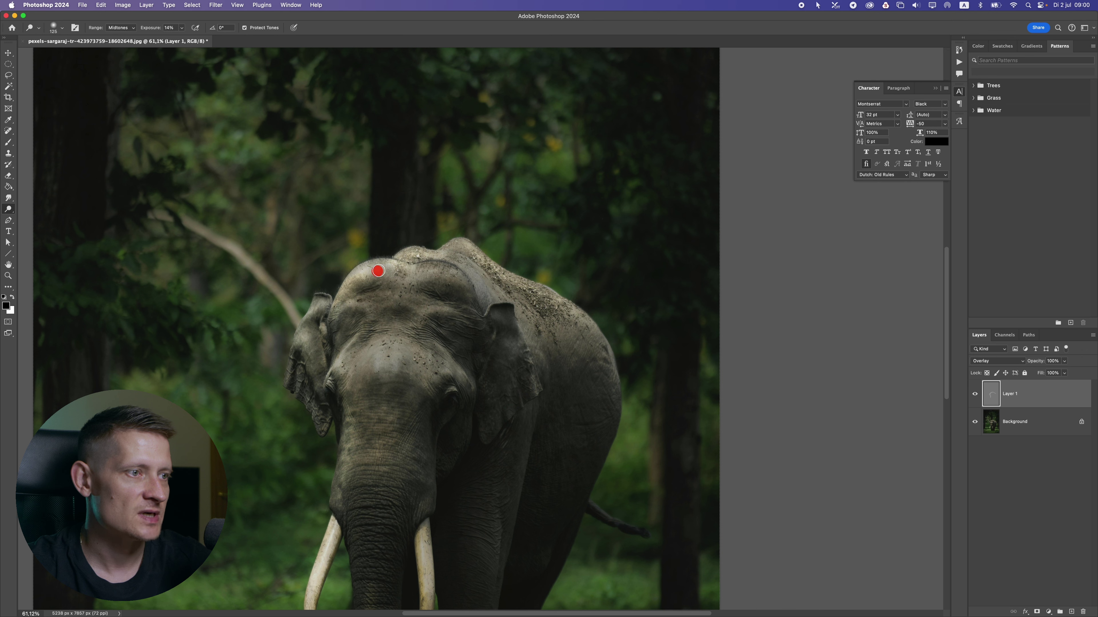
Step: Reduce the Dodge brush to 70 and lighten the brow folds, the forehead and the upper edge of the back
{"action": "key", "text": "bracketleft"}
{"action": "key", "text": "bracketleft"}
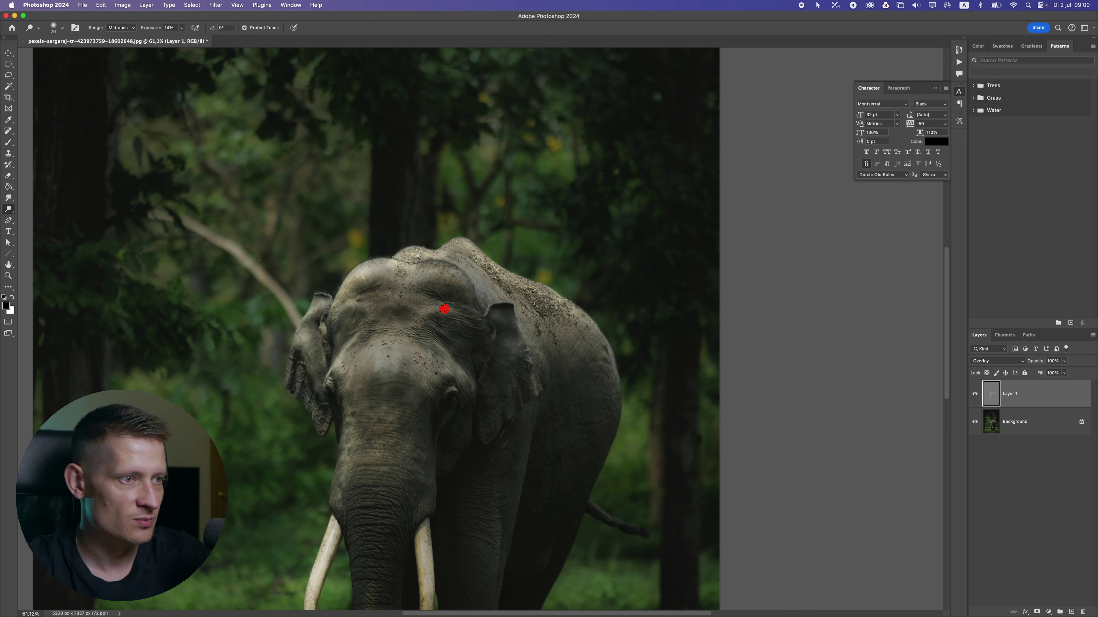
{"action": "left_click_drag", "start_coordinate": [444, 308], "coordinate": [407, 310]}
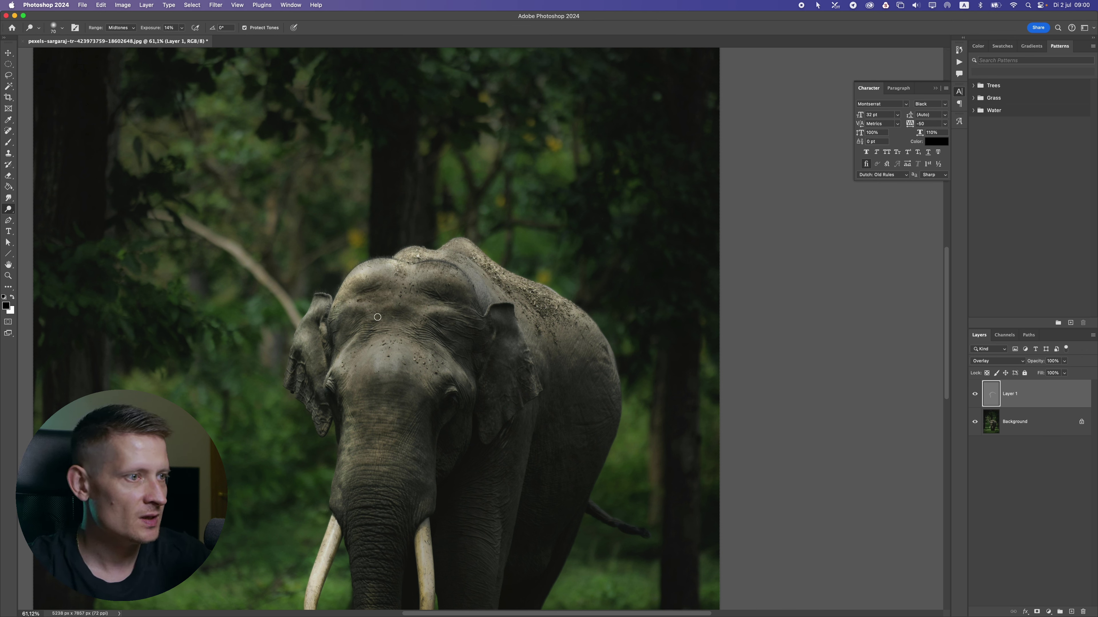
{"action": "scroll", "coordinate": [366, 305], "scroll_direction": "up", "scroll_amount": 3}
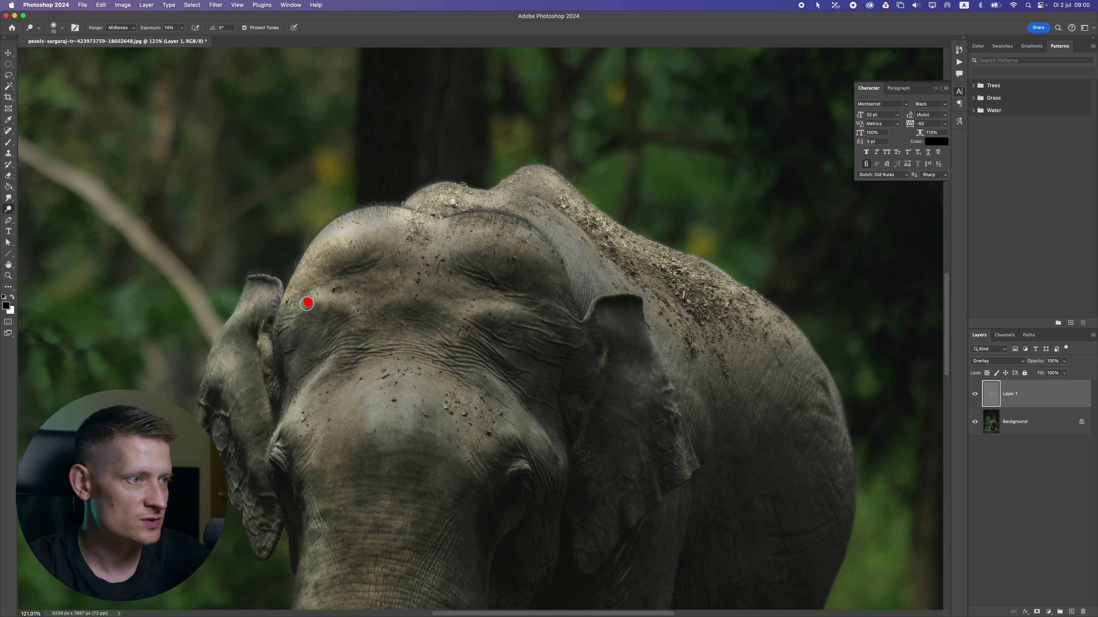
{"action": "mouse_move", "coordinate": [358, 320]}
{"action": "left_mouse_down"}
{"action": "mouse_move", "coordinate": [351, 304]}
{"action": "mouse_move", "coordinate": [357, 343]}
{"action": "left_mouse_up"}
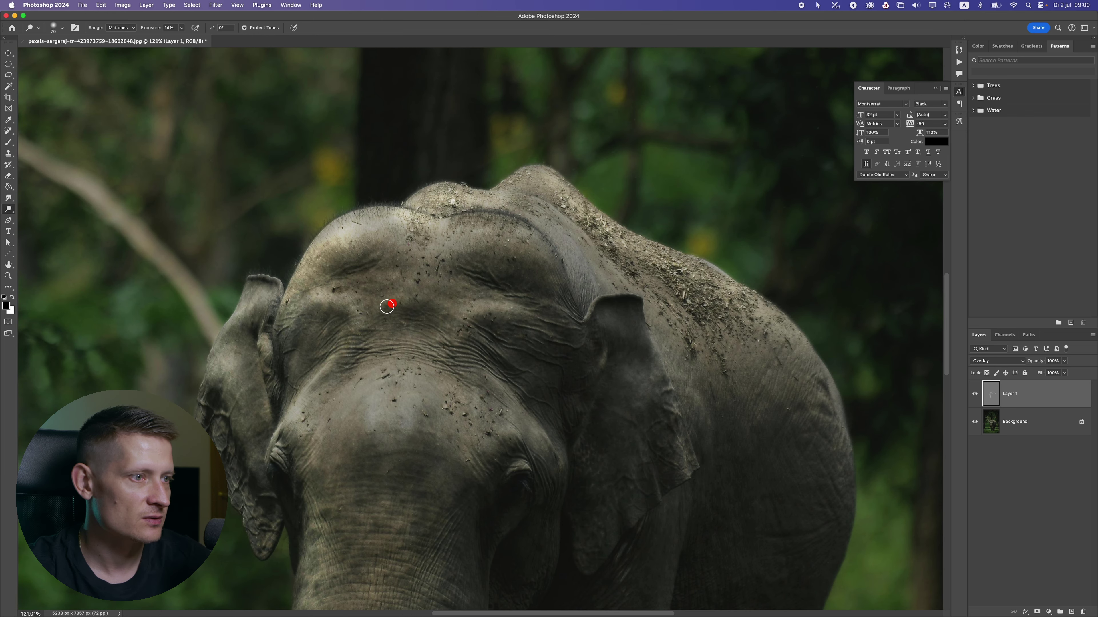
{"action": "mouse_move", "coordinate": [388, 305]}
{"action": "left_mouse_down"}
{"action": "mouse_move", "coordinate": [422, 286]}
{"action": "mouse_move", "coordinate": [422, 237]}
{"action": "mouse_move", "coordinate": [483, 229]}
{"action": "mouse_move", "coordinate": [457, 246]}
{"action": "mouse_move", "coordinate": [550, 237]}
{"action": "left_mouse_up"}
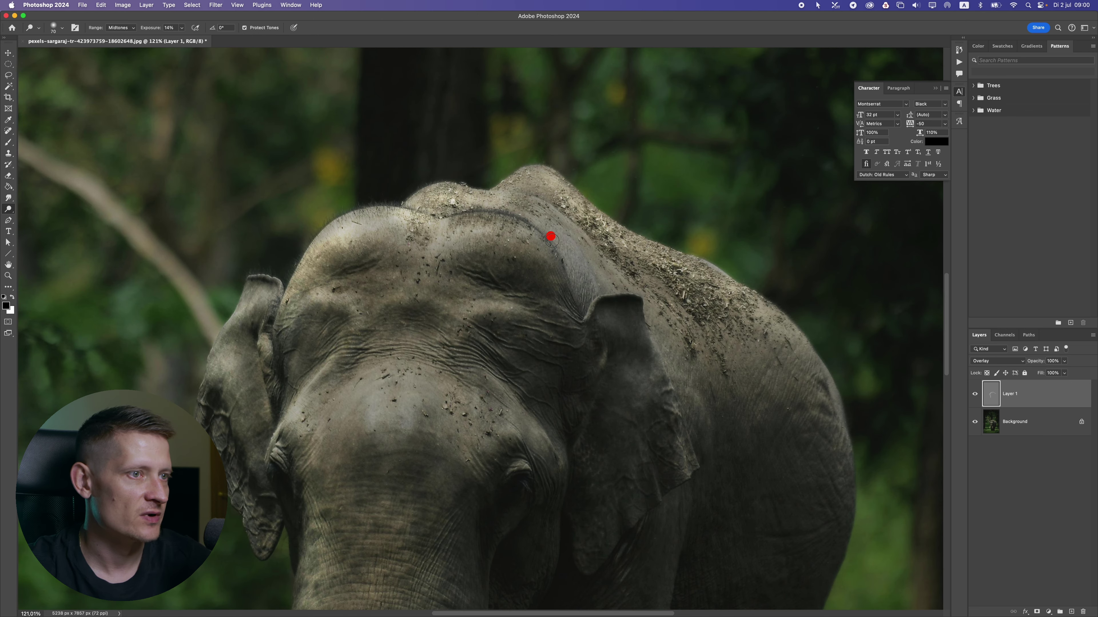
{"action": "mouse_move", "coordinate": [420, 203]}
{"action": "left_mouse_down"}
{"action": "mouse_move", "coordinate": [548, 202]}
{"action": "mouse_move", "coordinate": [741, 293]}
{"action": "mouse_move", "coordinate": [825, 374]}
{"action": "left_mouse_up"}
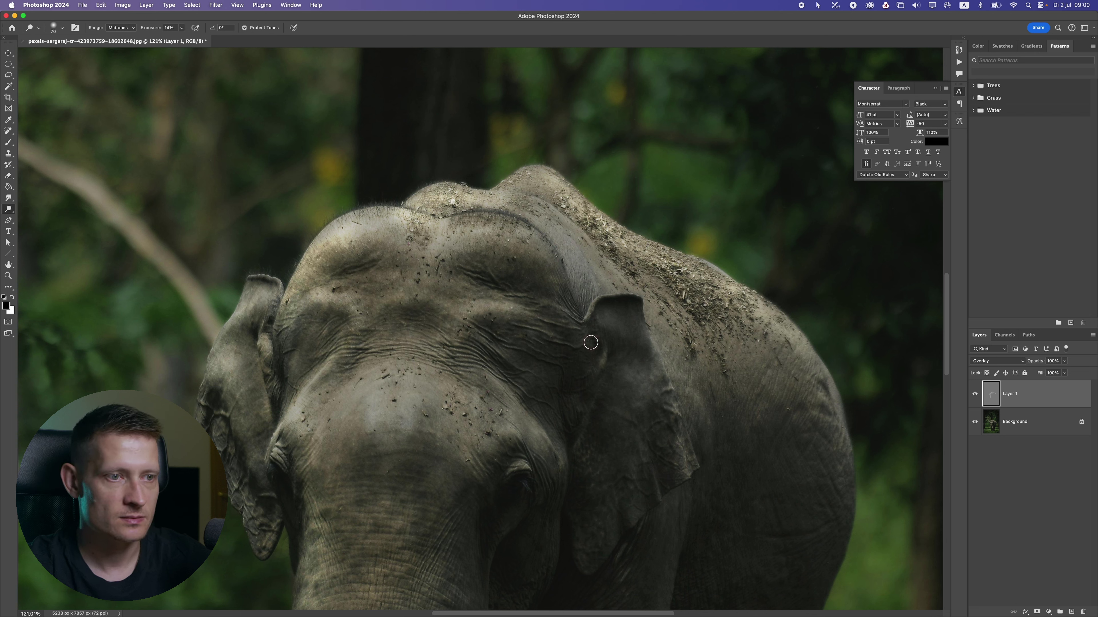
Step: Lighten the upper rim and the wrinkled outer edge of the shaded ear in front of the elephant's body
{"action": "left_click_drag", "start_coordinate": [591, 343], "coordinate": [601, 300]}
{"action": "key", "text": "bracketleft"}
{"action": "key", "text": "bracketleft"}
{"action": "key", "text": "bracketleft"}
{"action": "key", "text": "bracketleft"}
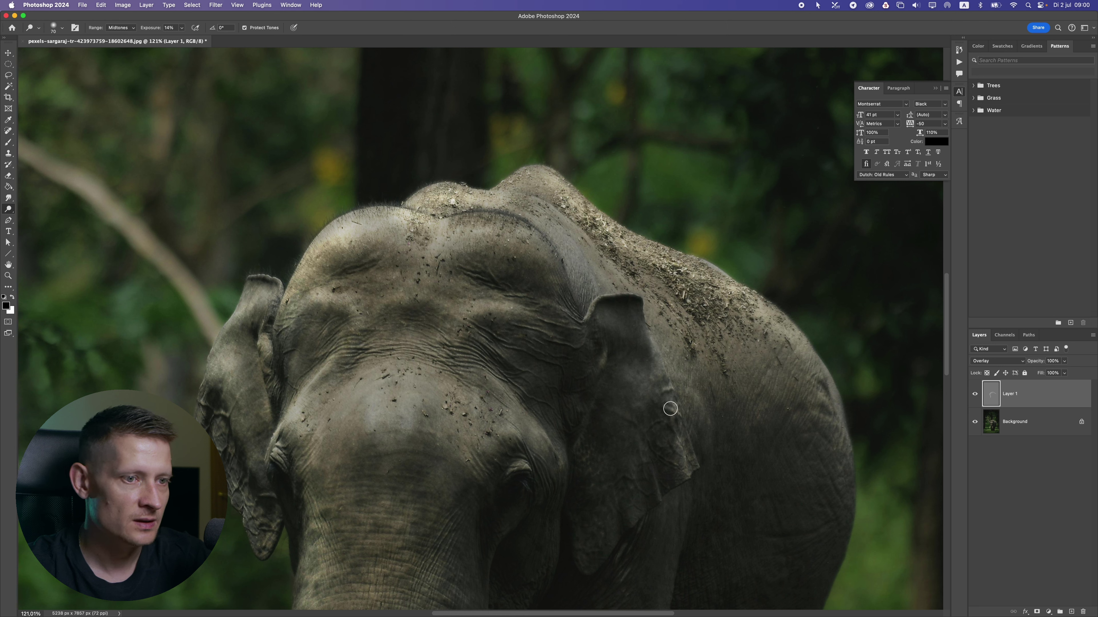
{"action": "mouse_move", "coordinate": [666, 397]}
{"action": "left_mouse_down"}
{"action": "mouse_move", "coordinate": [681, 464]}
{"action": "mouse_move", "coordinate": [668, 372]}
{"action": "mouse_move", "coordinate": [679, 414]}
{"action": "left_mouse_up"}
{"action": "scroll", "coordinate": [663, 357], "scroll_direction": "down", "scroll_amount": 3}
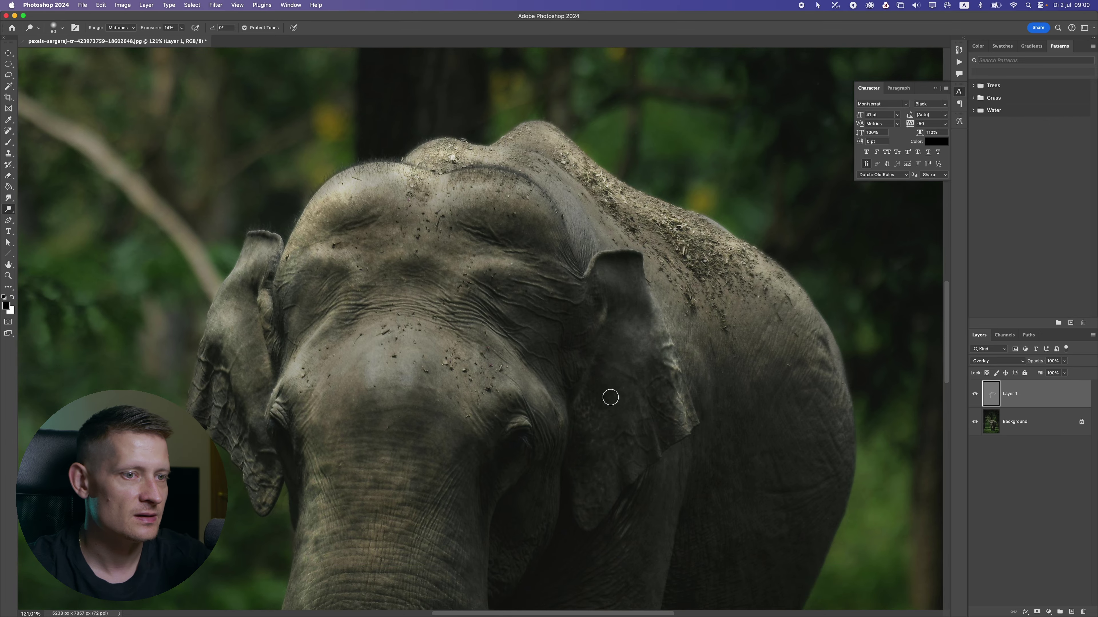
Step: Lighten the eyelid and surrounding skin of the eye beside the shaded ear, using a smaller Dodge brush
{"action": "scroll", "coordinate": [611, 395], "scroll_direction": "down", "scroll_amount": 3}
{"action": "left_click_drag", "start_coordinate": [516, 377], "coordinate": [526, 379]}
{"action": "key", "text": "bracketleft"}
{"action": "key", "text": "bracketleft"}
{"action": "key", "text": "bracketleft"}
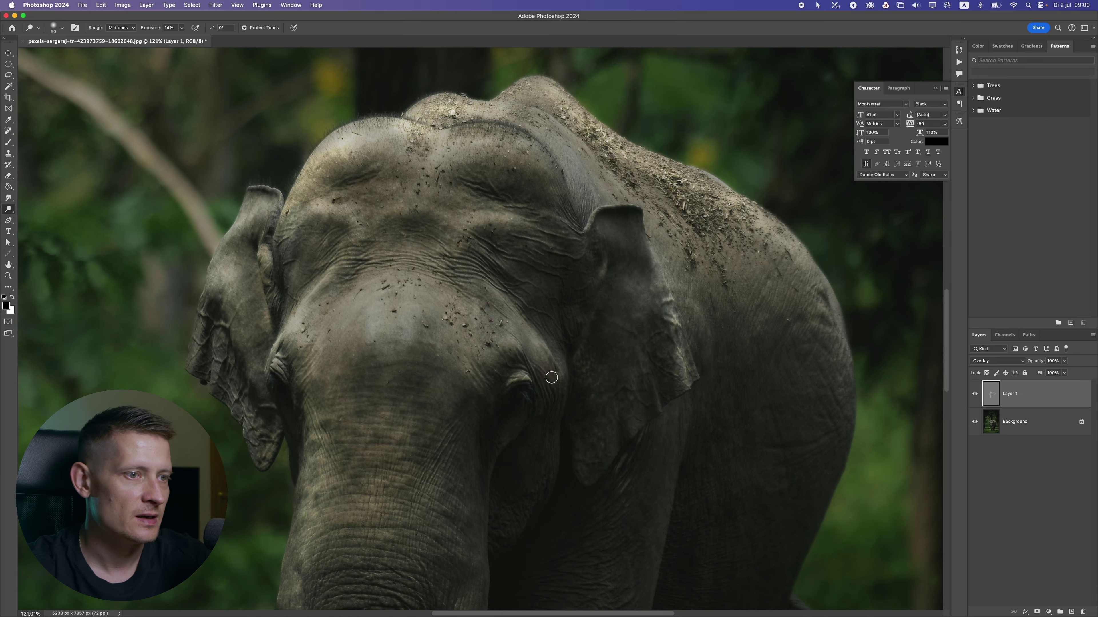
Step: Enlarge the Dodge brush to 125 and lighten the trunk's outer side next to the tusk
{"action": "scroll", "coordinate": [463, 289], "scroll_direction": "down", "scroll_amount": 7}
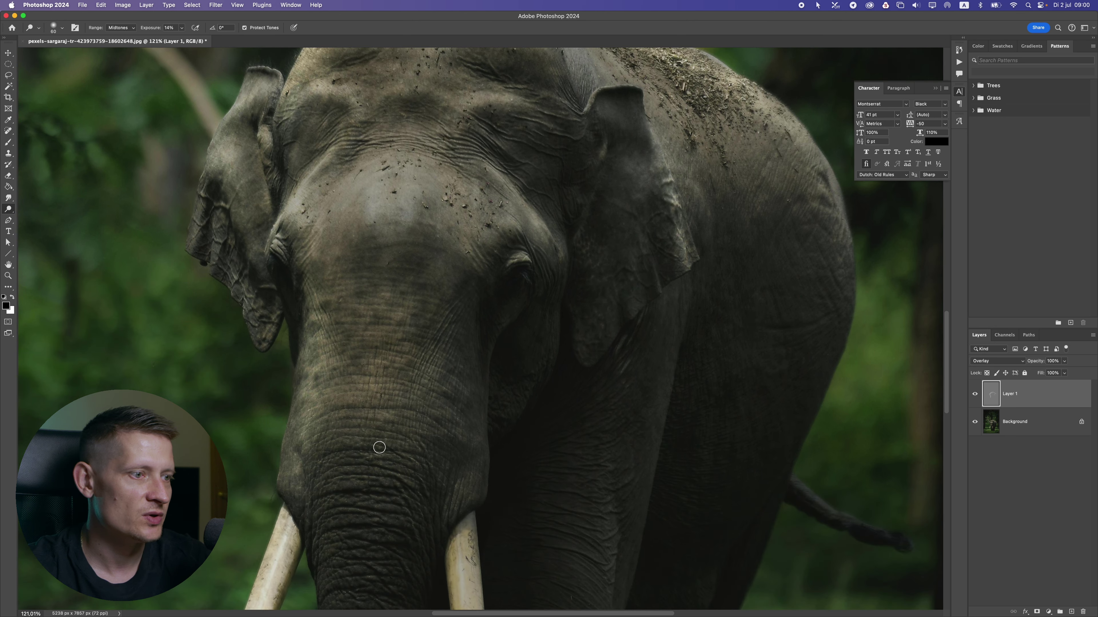
{"action": "scroll", "coordinate": [302, 411], "scroll_direction": "down", "scroll_amount": 2}
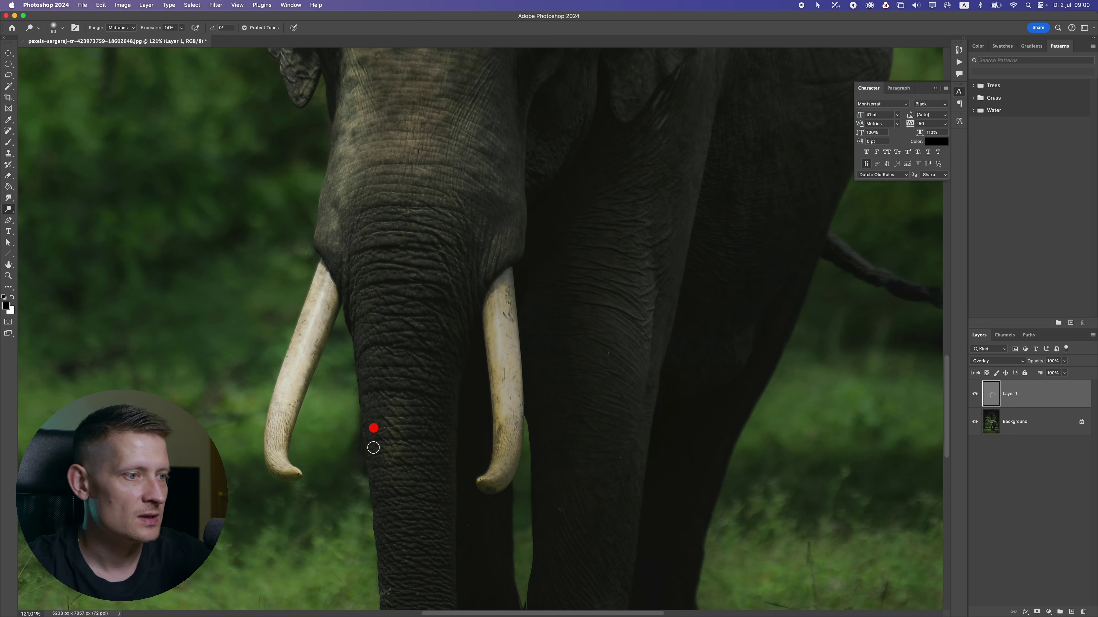
{"action": "key", "text": "bracketright"}
{"action": "key", "text": "bracketright"}
{"action": "key", "text": "bracketright"}
{"action": "key", "text": "bracketright"}
{"action": "key", "text": "bracketright"}
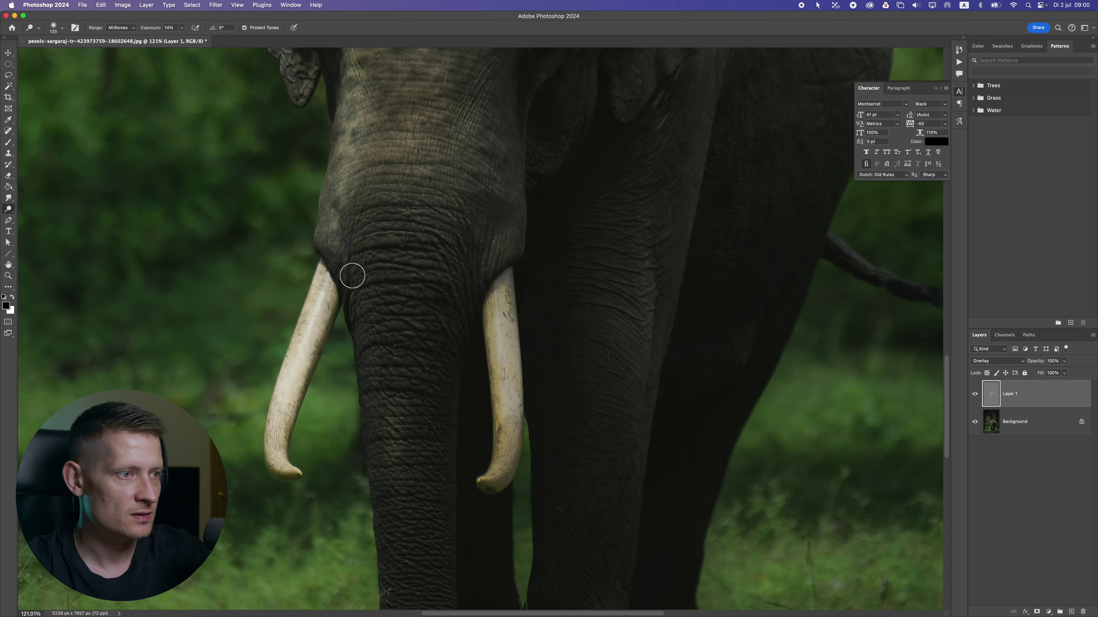
{"action": "left_click_drag", "start_coordinate": [352, 277], "coordinate": [390, 406]}
{"action": "left_click", "coordinate": [355, 263]}
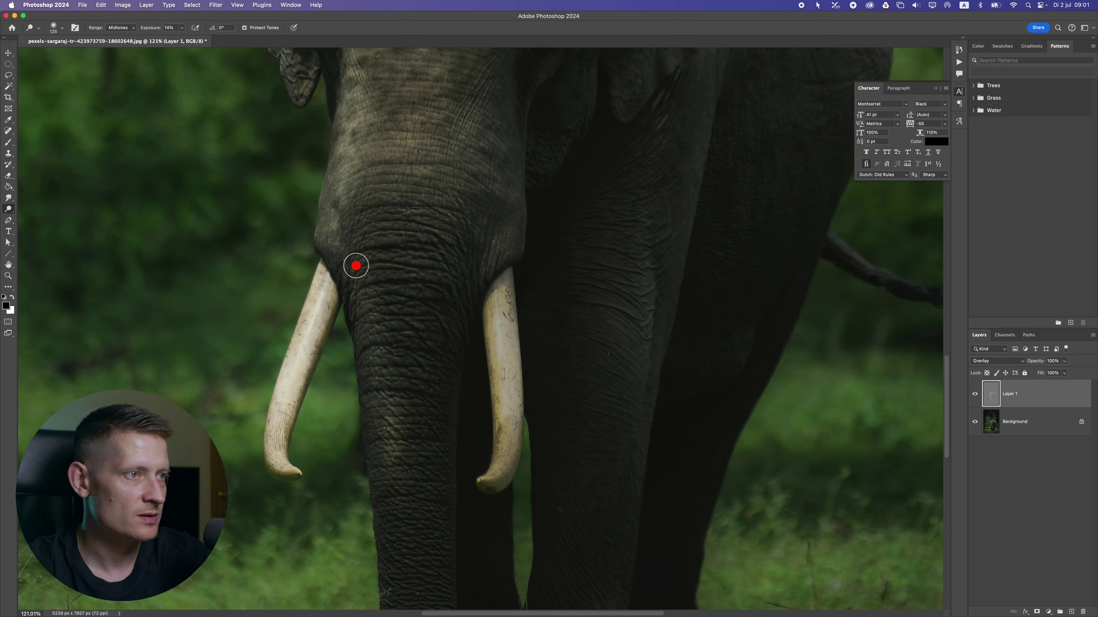
Step: Reduce the Dodge brush to 70 and brighten the tusk on the trunk's lit side from base to tip
{"action": "key", "text": "bracketleft"}
{"action": "mouse_move", "coordinate": [319, 271]}
{"action": "left_mouse_down"}
{"action": "mouse_move", "coordinate": [279, 406]}
{"action": "mouse_move", "coordinate": [289, 463]}
{"action": "left_mouse_up"}
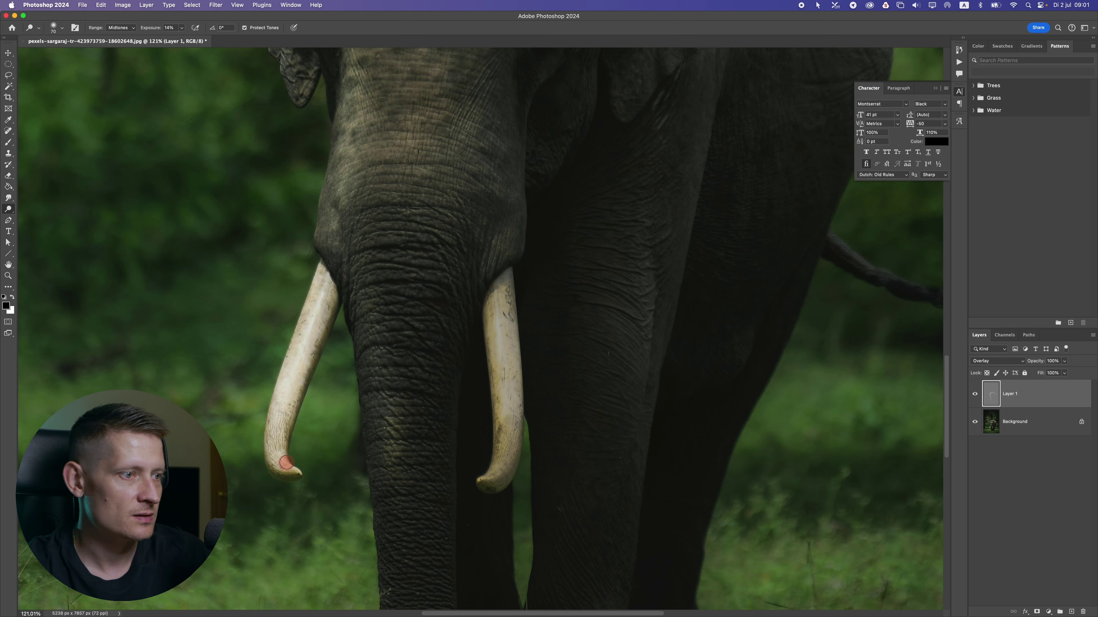
{"action": "scroll", "coordinate": [289, 460], "scroll_direction": "down", "scroll_amount": 8}
Step: Add Dodge touches beside the eye and along the inner folds of the ear by the bare branch
{"action": "scroll", "coordinate": [333, 372], "scroll_direction": "up", "scroll_amount": 10}
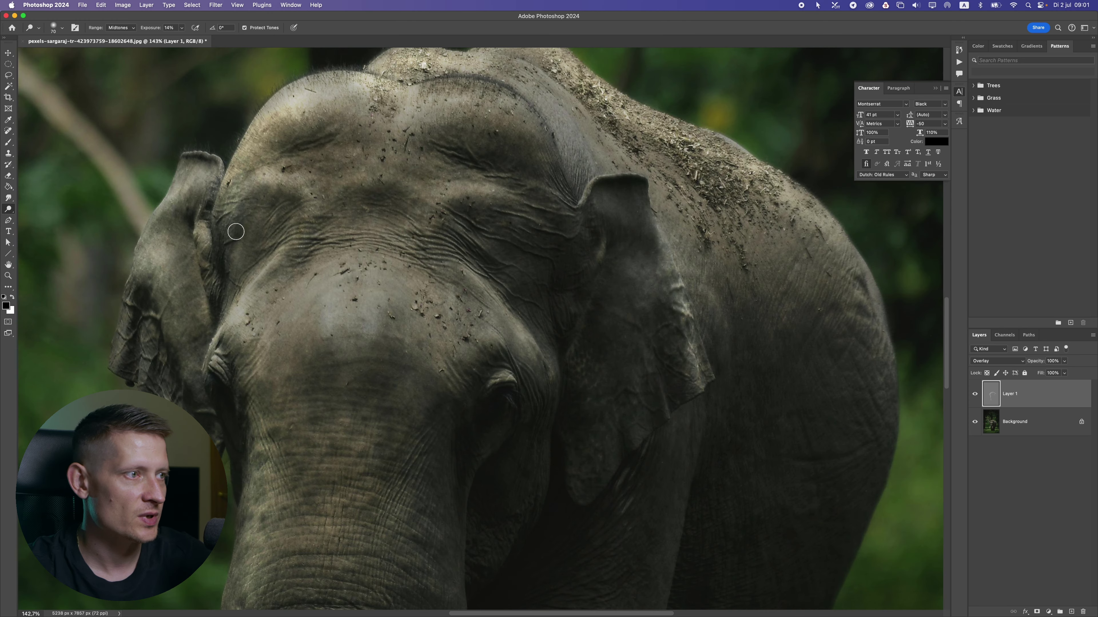
{"action": "left_click", "coordinate": [220, 282]}
{"action": "scroll", "coordinate": [218, 268], "scroll_direction": "left", "scroll_amount": 5}
{"action": "left_click", "coordinate": [362, 216]}
{"action": "left_click", "coordinate": [384, 314]}
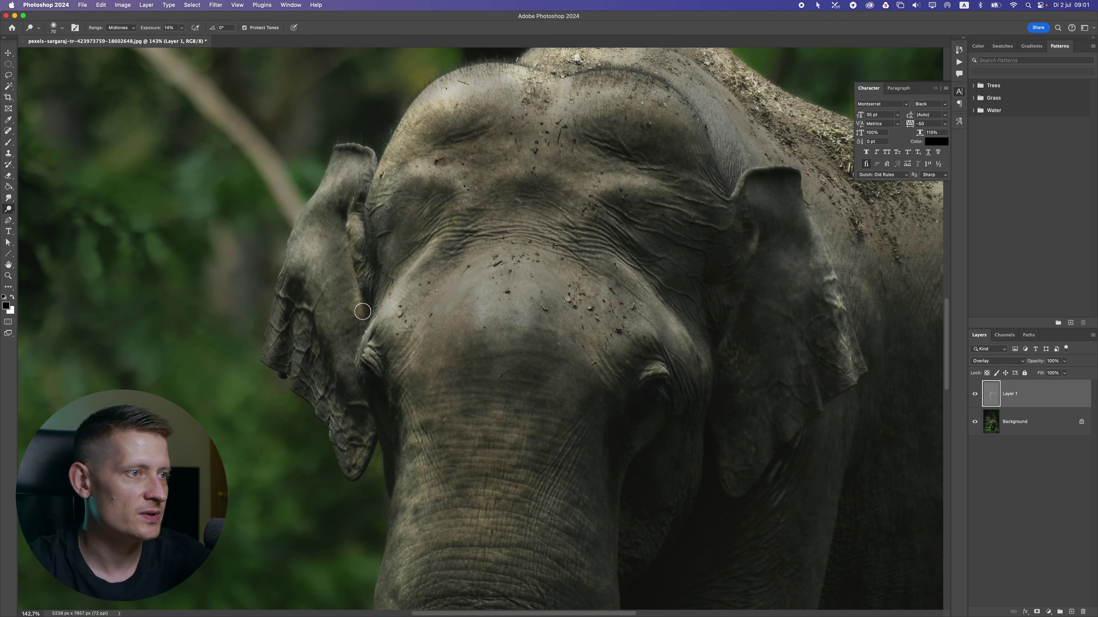
{"action": "mouse_move", "coordinate": [360, 213]}
{"action": "left_mouse_down"}
{"action": "mouse_move", "coordinate": [356, 227]}
{"action": "mouse_move", "coordinate": [357, 212]}
{"action": "left_mouse_up"}
{"action": "scroll", "coordinate": [482, 251], "scroll_direction": "down", "scroll_amount": 10}
{"action": "scroll", "coordinate": [482, 251], "scroll_direction": "up", "scroll_amount": 5}
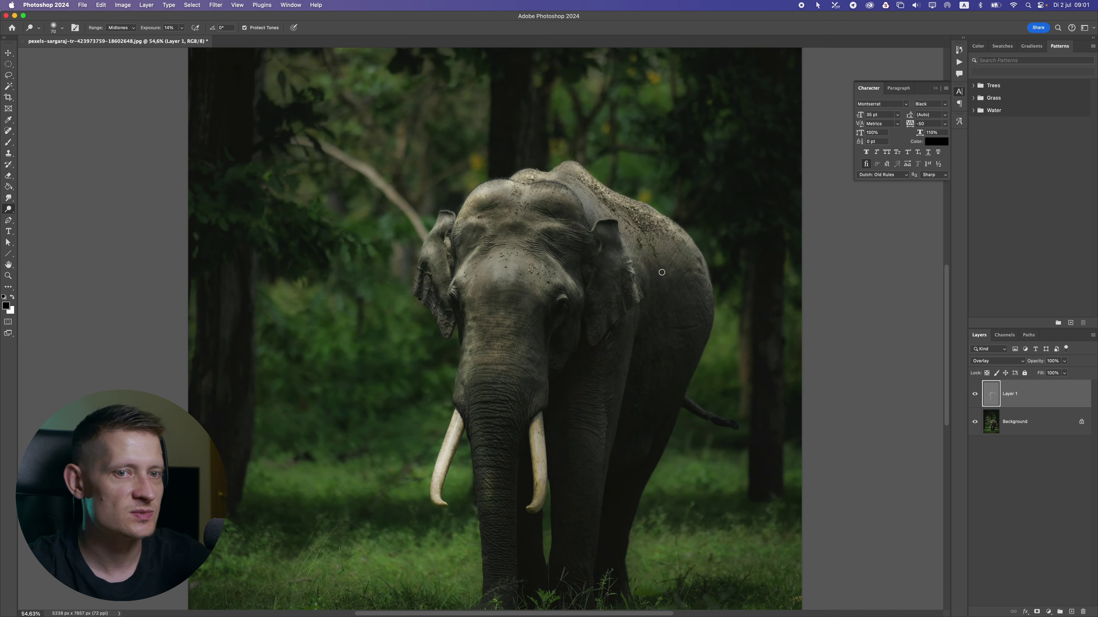
Step: Compare the elephant before and after the dodging by toggling the visibility of Layer 1
{"action": "left_click", "coordinate": [975, 393]}
{"action": "left_click", "coordinate": [975, 393]}
{"action": "left_click", "coordinate": [975, 393]}
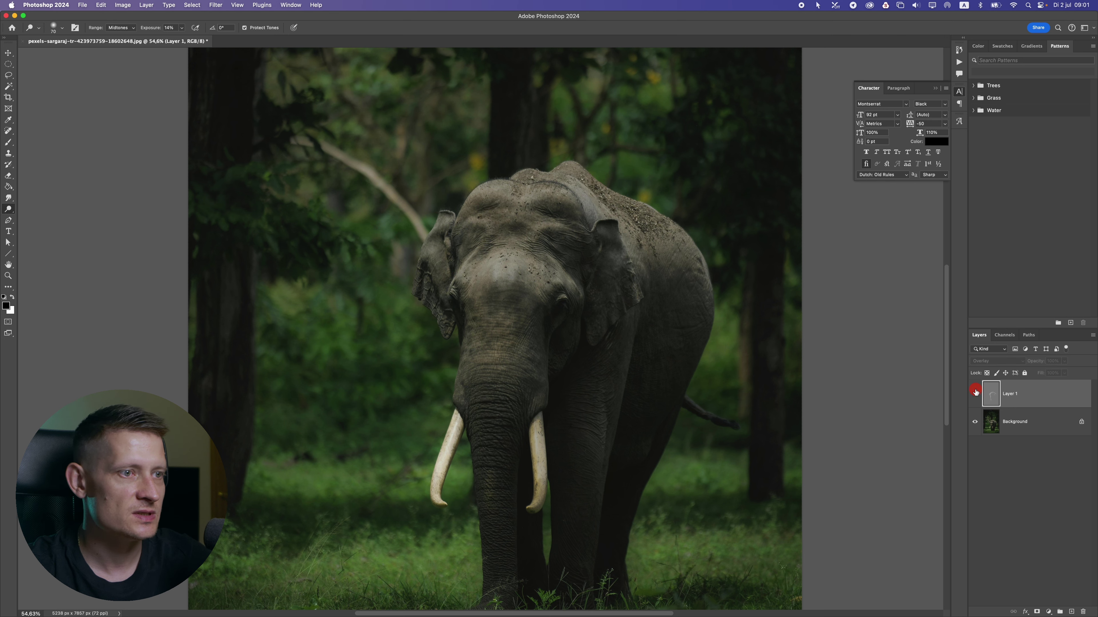
{"action": "left_click", "coordinate": [975, 393]}
{"action": "left_click", "coordinate": [975, 393]}
{"action": "left_click", "coordinate": [975, 393]}
Step: Enlarge the Dodge brush to 200 and lighten the elephant's forehead and the lit side of its face
{"action": "scroll", "coordinate": [482, 229], "scroll_direction": "up", "scroll_amount": 5}
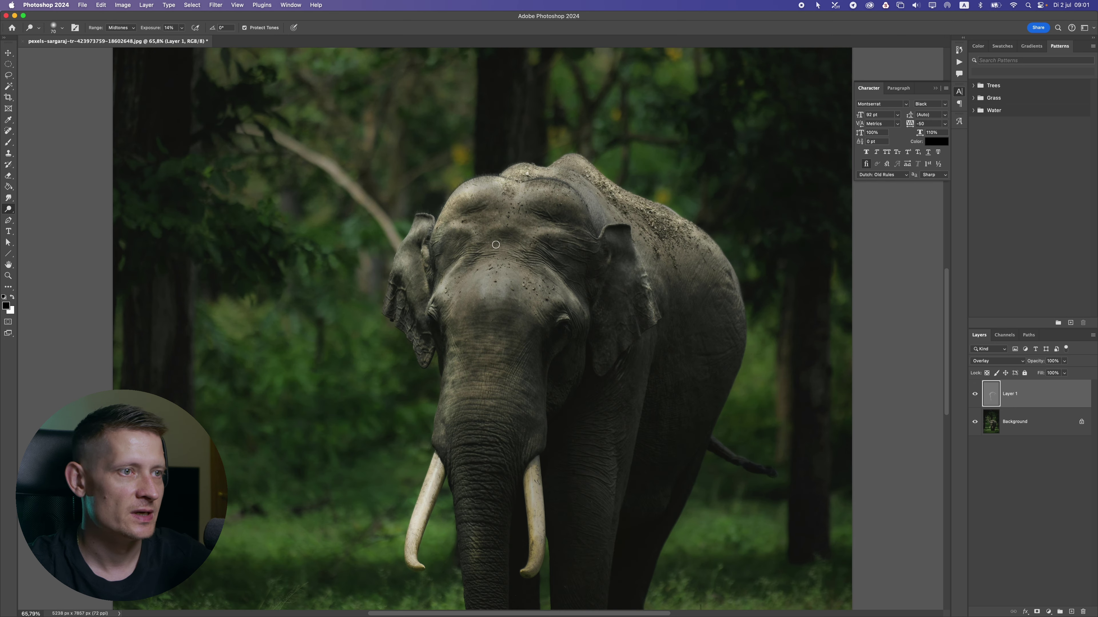
{"action": "key", "text": "bracketright"}
{"action": "key", "text": "bracketright"}
{"action": "key", "text": "bracketright"}
{"action": "key", "text": "bracketright"}
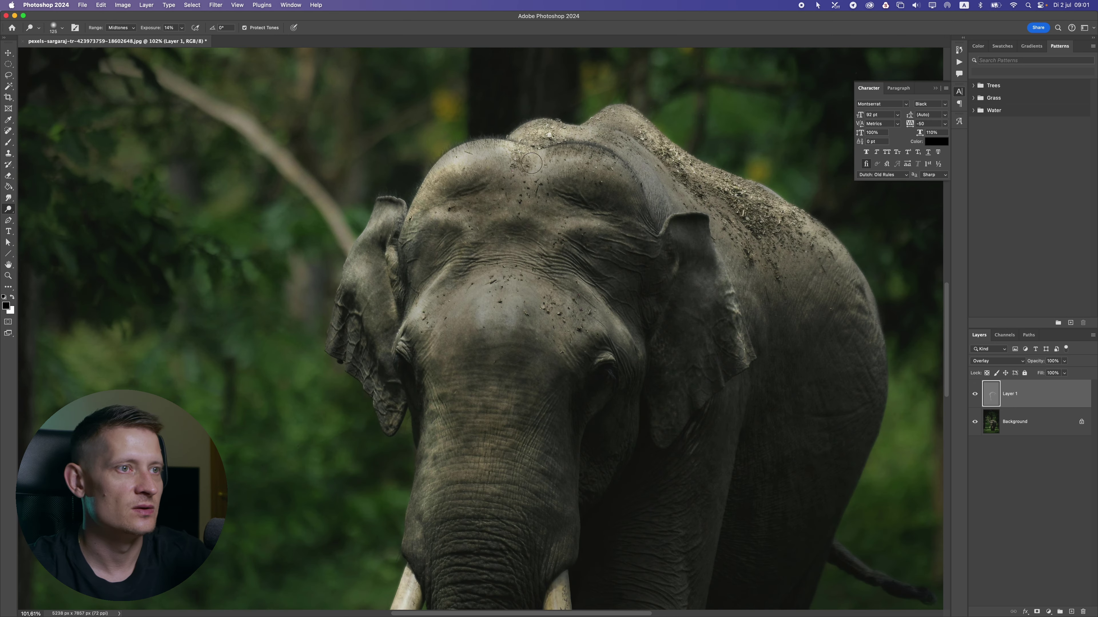
{"action": "mouse_move", "coordinate": [494, 162]}
{"action": "left_mouse_down"}
{"action": "mouse_move", "coordinate": [431, 190]}
{"action": "mouse_move", "coordinate": [442, 195]}
{"action": "mouse_move", "coordinate": [399, 234]}
{"action": "mouse_move", "coordinate": [445, 203]}
{"action": "mouse_move", "coordinate": [398, 294]}
{"action": "mouse_move", "coordinate": [473, 225]}
{"action": "mouse_move", "coordinate": [422, 424]}
{"action": "left_mouse_up"}
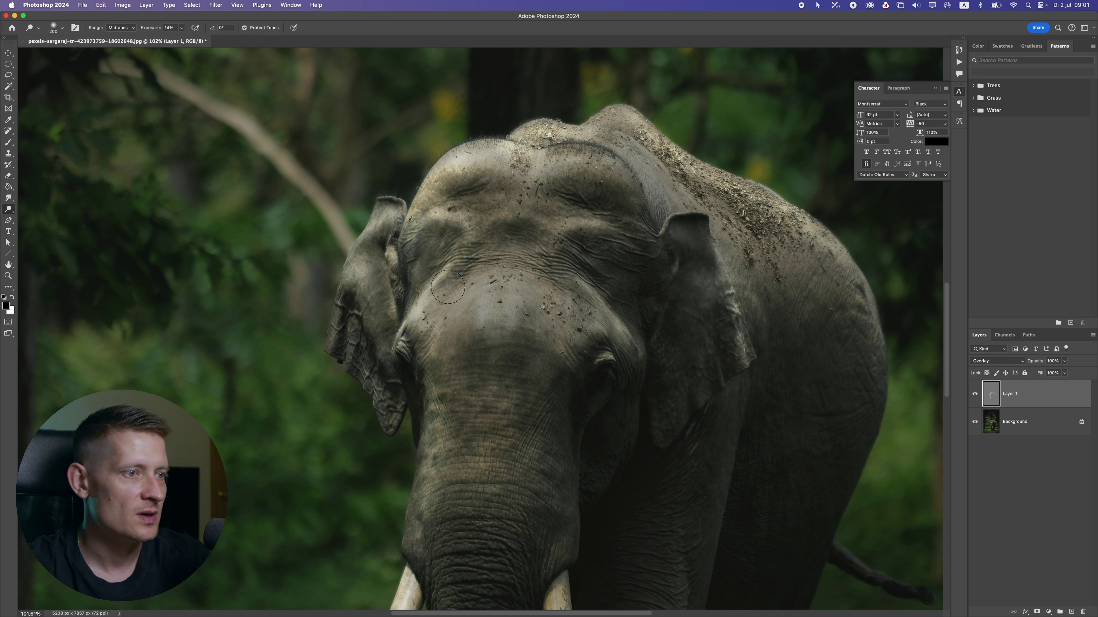
Step: Set the Dodge exposure to 10% and the brush size to 250, and lighten across the head from ear to ear
{"action": "key", "text": "bracketright"}
{"action": "key", "text": "bracketright"}
{"action": "key", "text": "bracketright"}
{"action": "key", "text": "bracketright"}
{"action": "key", "text": "bracketright"}
{"action": "left_click", "coordinate": [183, 30]}
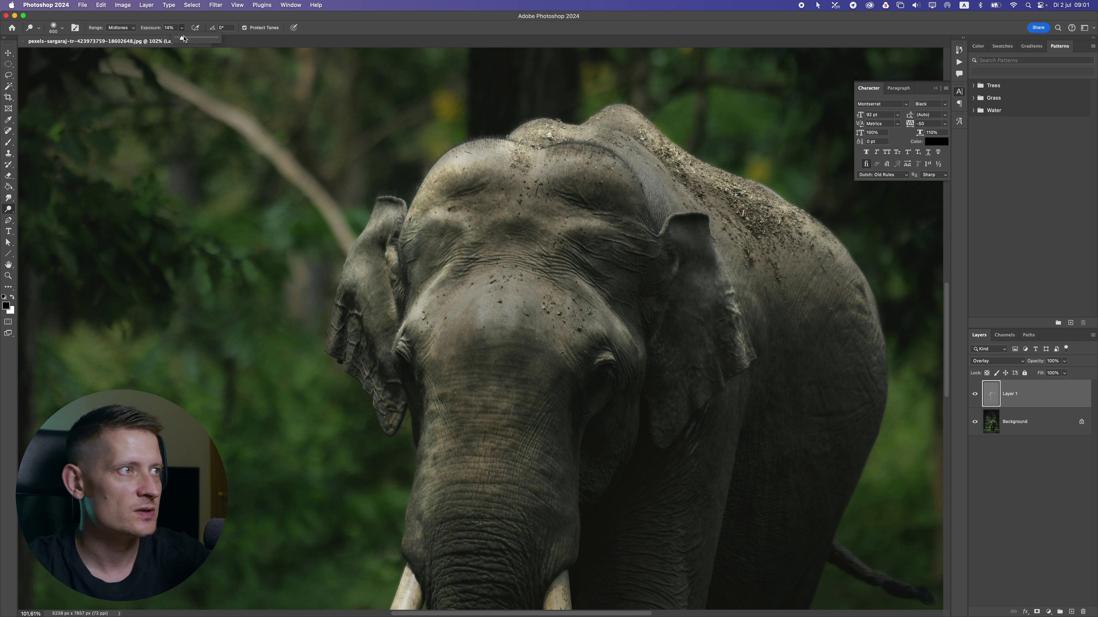
{"action": "key", "text": "bracketleft"}
{"action": "key", "text": "bracketleft"}
{"action": "key", "text": "bracketleft"}
{"action": "key", "text": "bracketleft"}
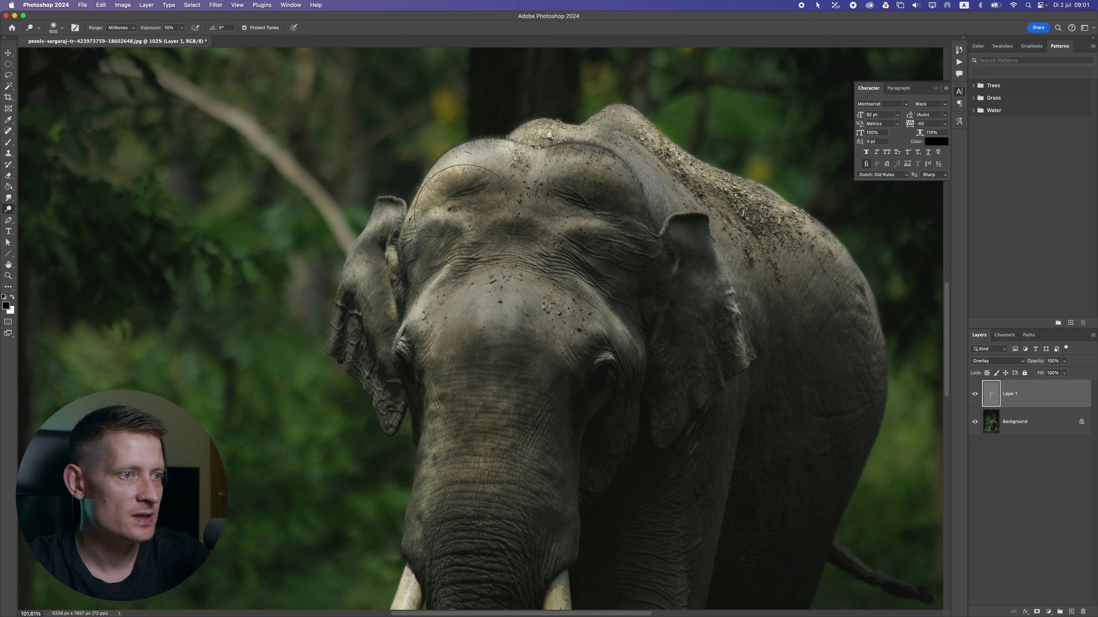
{"action": "mouse_move", "coordinate": [369, 345]}
{"action": "left_mouse_down"}
{"action": "mouse_move", "coordinate": [365, 307]}
{"action": "mouse_move", "coordinate": [383, 336]}
{"action": "mouse_move", "coordinate": [415, 346]}
{"action": "mouse_move", "coordinate": [422, 524]}
{"action": "mouse_move", "coordinate": [453, 225]}
{"action": "mouse_move", "coordinate": [590, 142]}
{"action": "mouse_move", "coordinate": [656, 138]}
{"action": "mouse_move", "coordinate": [813, 246]}
{"action": "mouse_move", "coordinate": [791, 335]}
{"action": "left_mouse_up"}
Step: Examine the whole elephant with and without Layer 1 at different magnifications
{"action": "scroll", "coordinate": [692, 342], "scroll_direction": "down", "scroll_amount": 10}
{"action": "scroll", "coordinate": [713, 376], "scroll_direction": "up", "scroll_amount": 7}
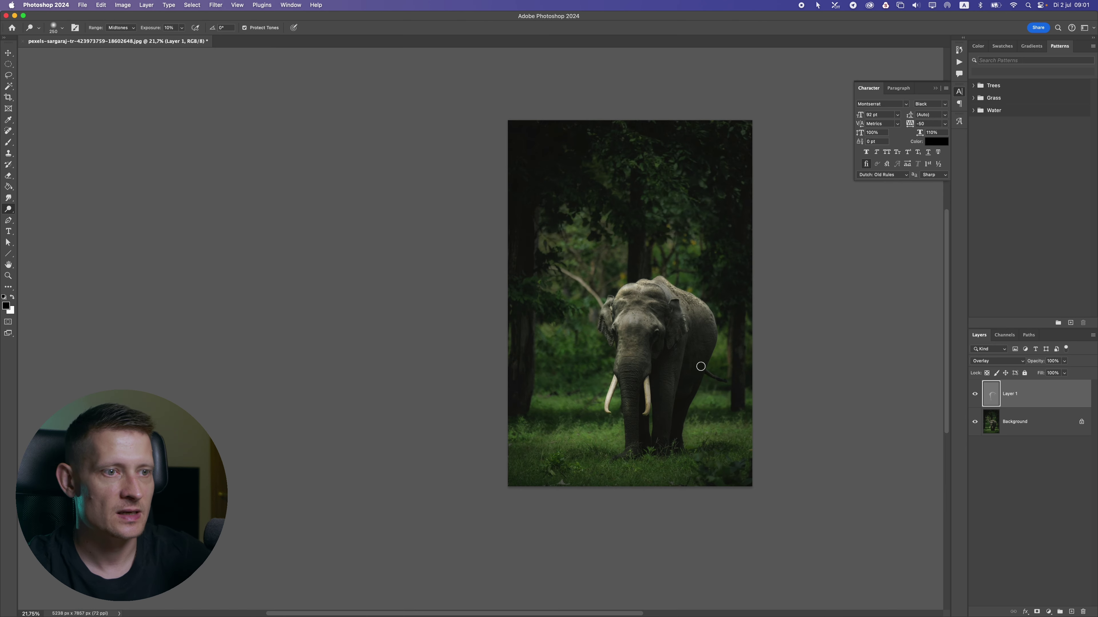
{"action": "left_click_drag", "start_coordinate": [692, 321], "coordinate": [557, 302]}
{"action": "left_click", "coordinate": [975, 394]}
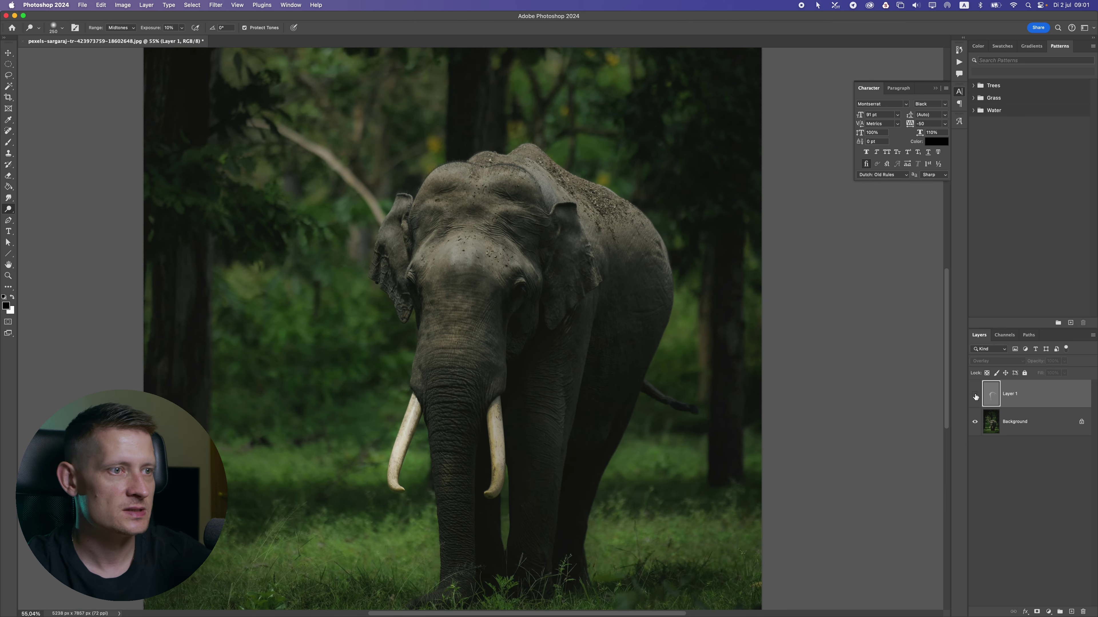
{"action": "left_click", "coordinate": [975, 394]}
{"action": "scroll", "coordinate": [512, 314], "scroll_direction": "down", "scroll_amount": 4}
{"action": "scroll", "coordinate": [459, 235], "scroll_direction": "up", "scroll_amount": 4}
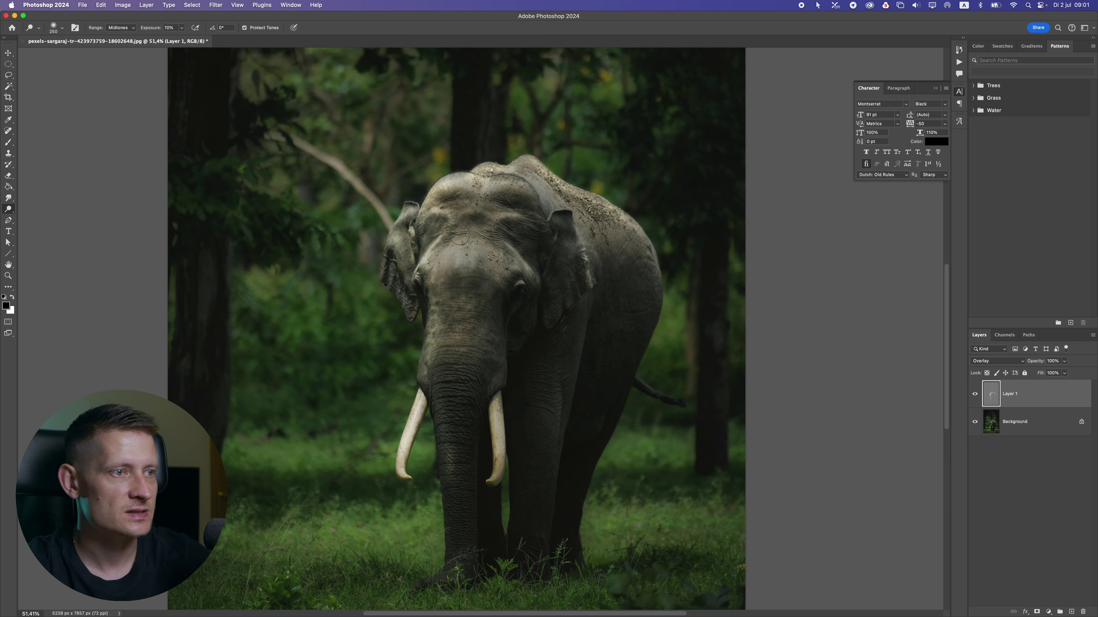
Step: Add Dodge touches to the ear by the bare branch and lower Layer 1's opacity to 79%
{"action": "left_click", "coordinate": [392, 268]}
{"action": "left_click", "coordinate": [401, 273]}
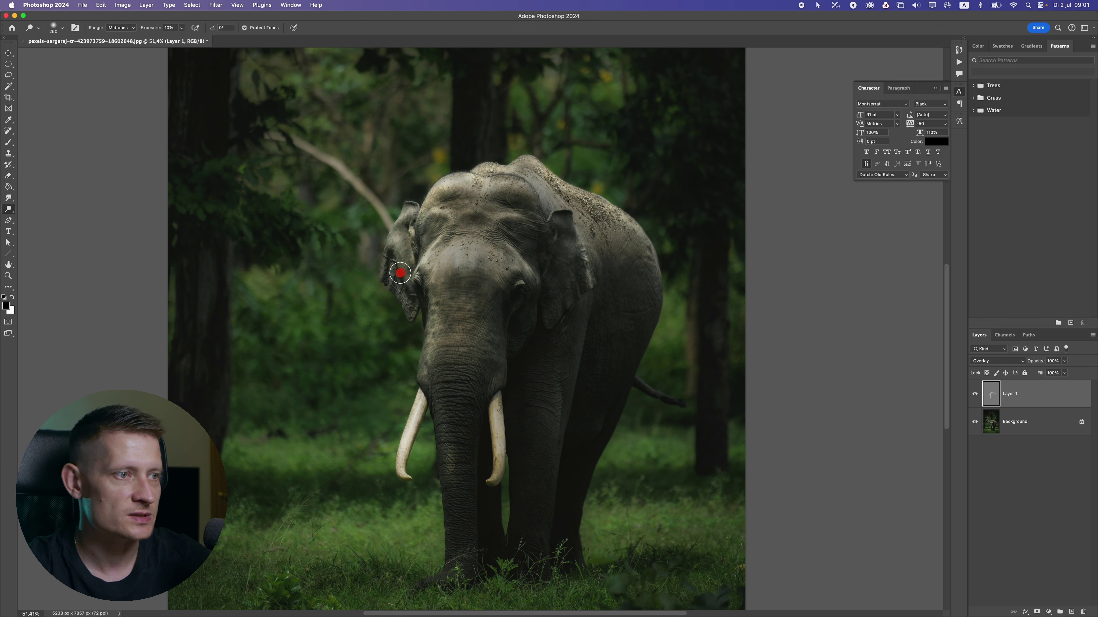
{"action": "left_click", "coordinate": [1064, 363]}
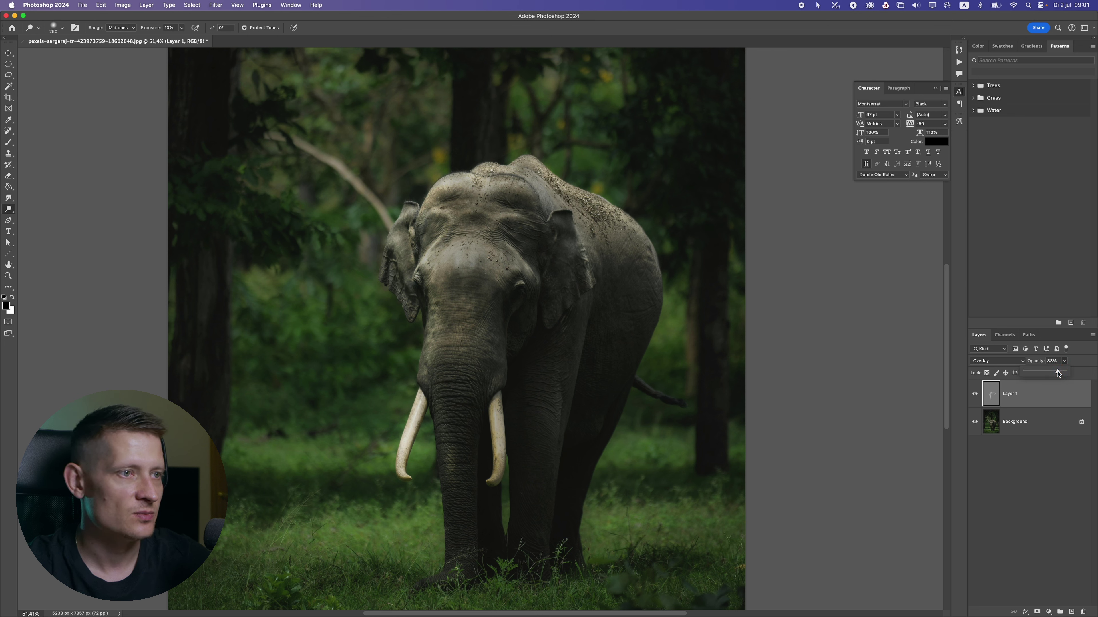
{"action": "left_click", "coordinate": [975, 395]}
{"action": "left_click", "coordinate": [975, 395]}
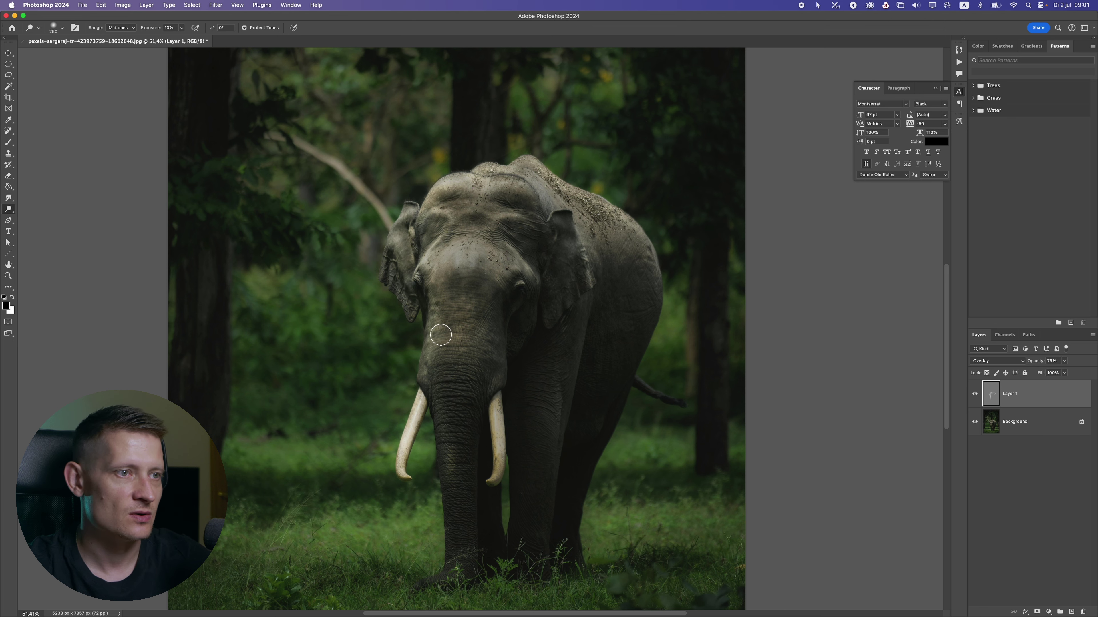
Step: Lighten the brow, upper trunk and forehead on the elephant's lit side with the Dodge tool
{"action": "scroll", "coordinate": [432, 380], "scroll_direction": "up", "scroll_amount": 4}
{"action": "left_click", "coordinate": [444, 247]}
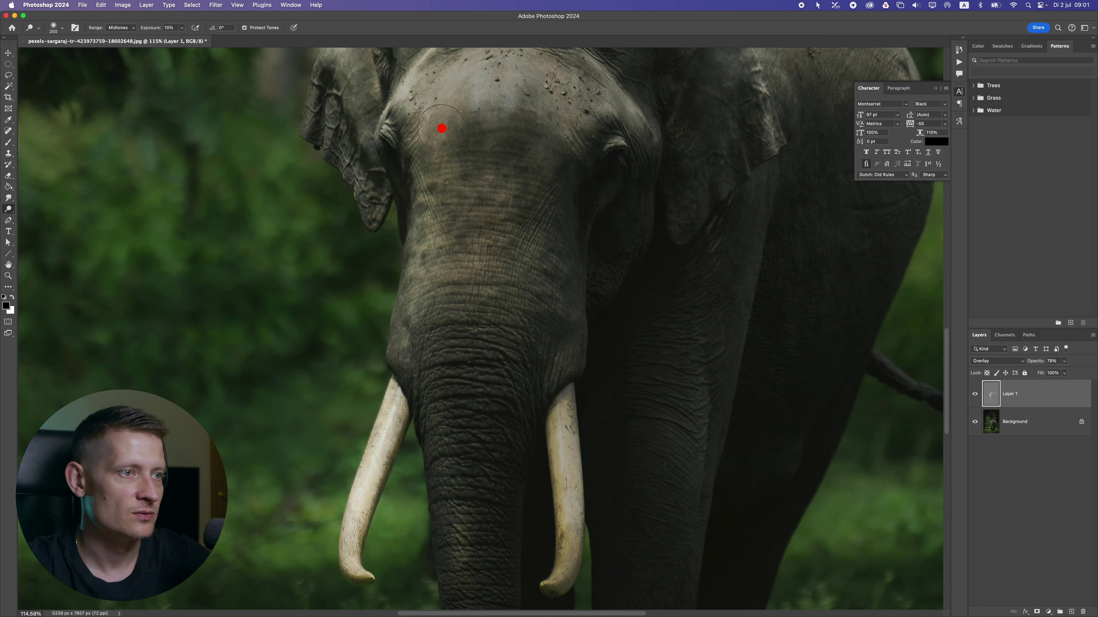
{"action": "mouse_move", "coordinate": [442, 128]}
{"action": "left_mouse_down"}
{"action": "mouse_move", "coordinate": [445, 117]}
{"action": "mouse_move", "coordinate": [437, 323]}
{"action": "mouse_move", "coordinate": [453, 317]}
{"action": "mouse_move", "coordinate": [469, 156]}
{"action": "left_mouse_up"}
{"action": "scroll", "coordinate": [466, 208], "scroll_direction": "up", "scroll_amount": 3}
{"action": "left_click_drag", "start_coordinate": [465, 220], "coordinate": [461, 100]}
{"action": "scroll", "coordinate": [445, 242], "scroll_direction": "up", "scroll_amount": 4}
{"action": "left_click", "coordinate": [428, 133]}
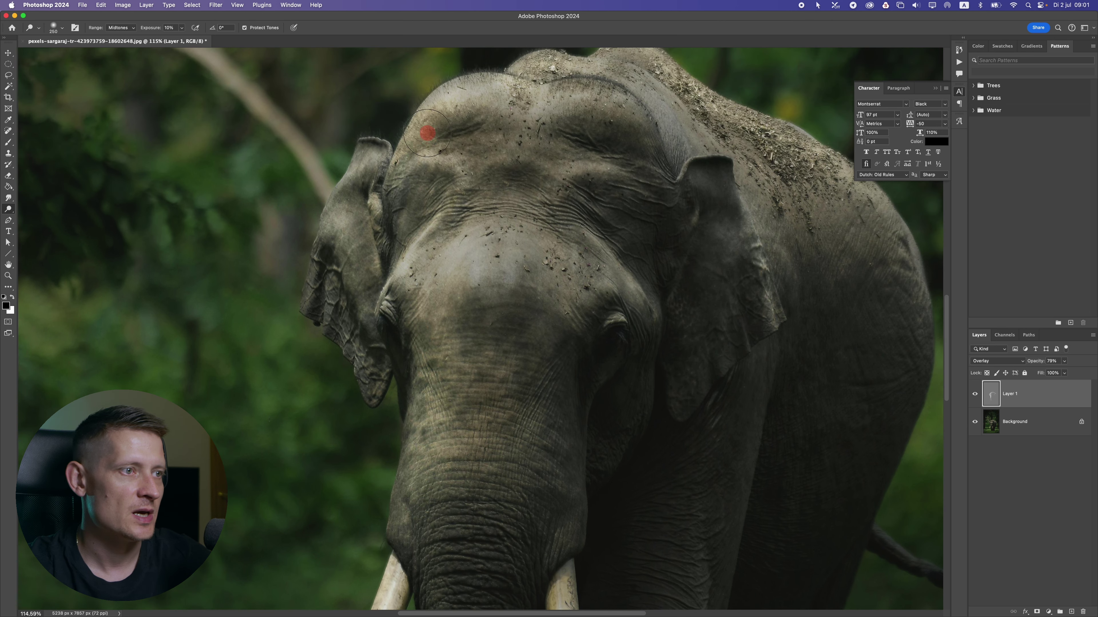
Step: Reduce the Dodge exposure to 5% and softly lighten the lit ear, the top of the head and the back
{"action": "left_click", "coordinate": [180, 28]}
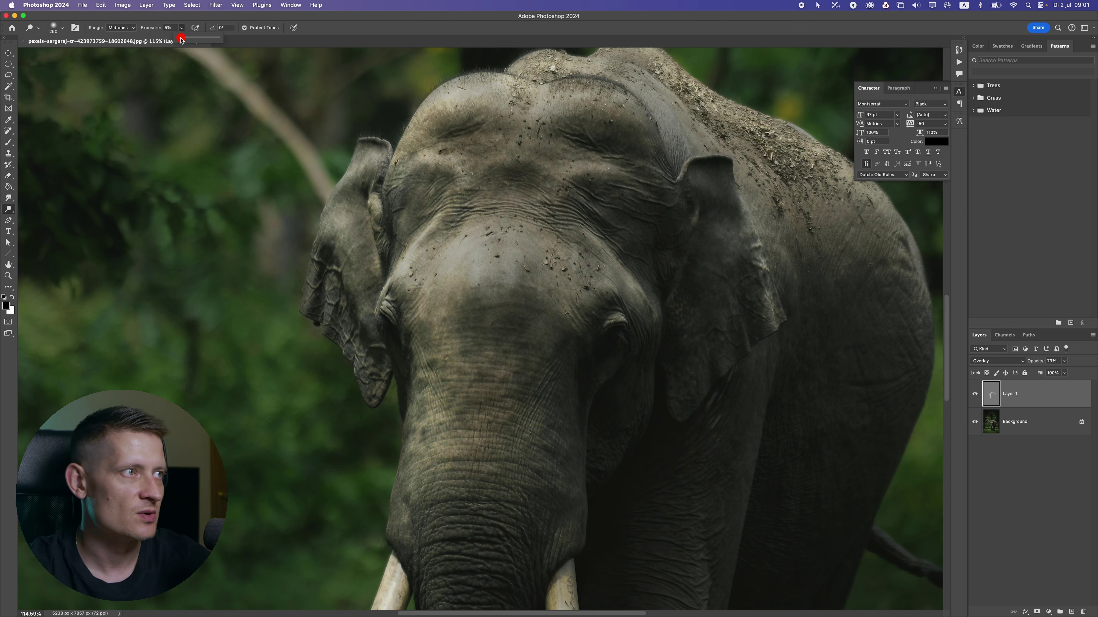
{"action": "left_click", "coordinate": [198, 21]}
{"action": "scroll", "coordinate": [442, 255], "scroll_direction": "up", "scroll_amount": 3}
{"action": "left_click", "coordinate": [349, 304]}
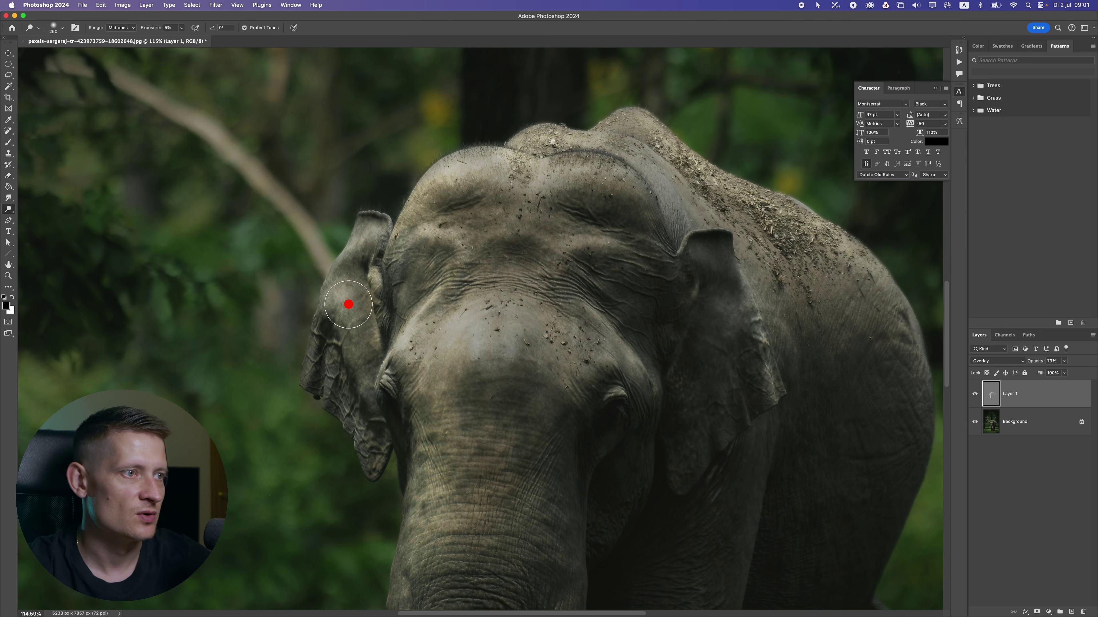
{"action": "mouse_move", "coordinate": [482, 162]}
{"action": "left_mouse_down"}
{"action": "mouse_move", "coordinate": [546, 174]}
{"action": "mouse_move", "coordinate": [685, 169]}
{"action": "left_mouse_up"}
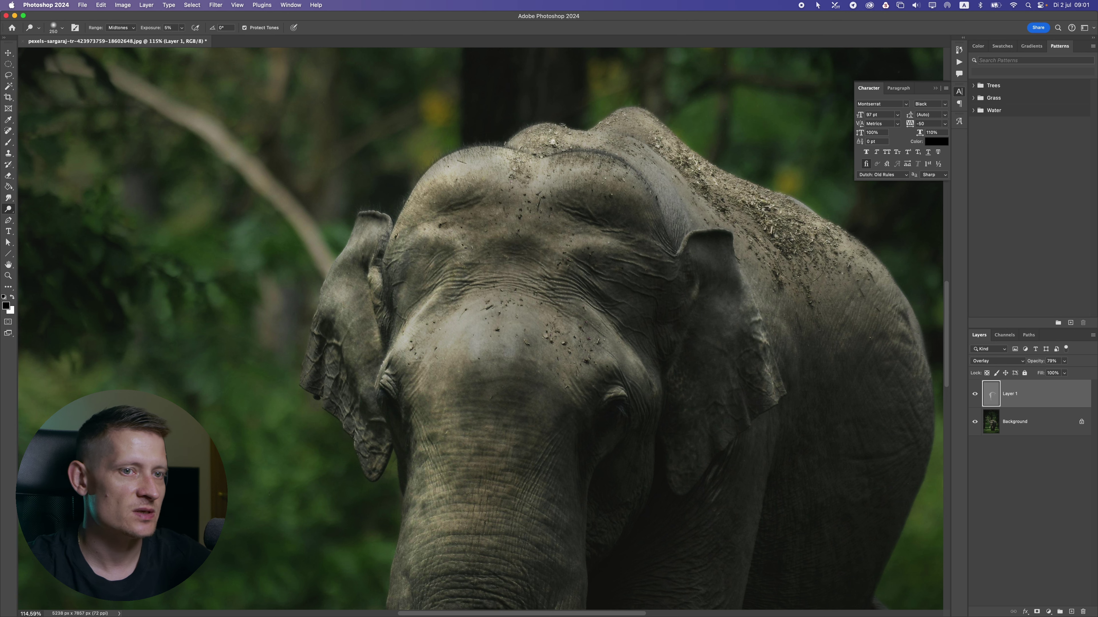
{"action": "left_click", "coordinate": [908, 366]}
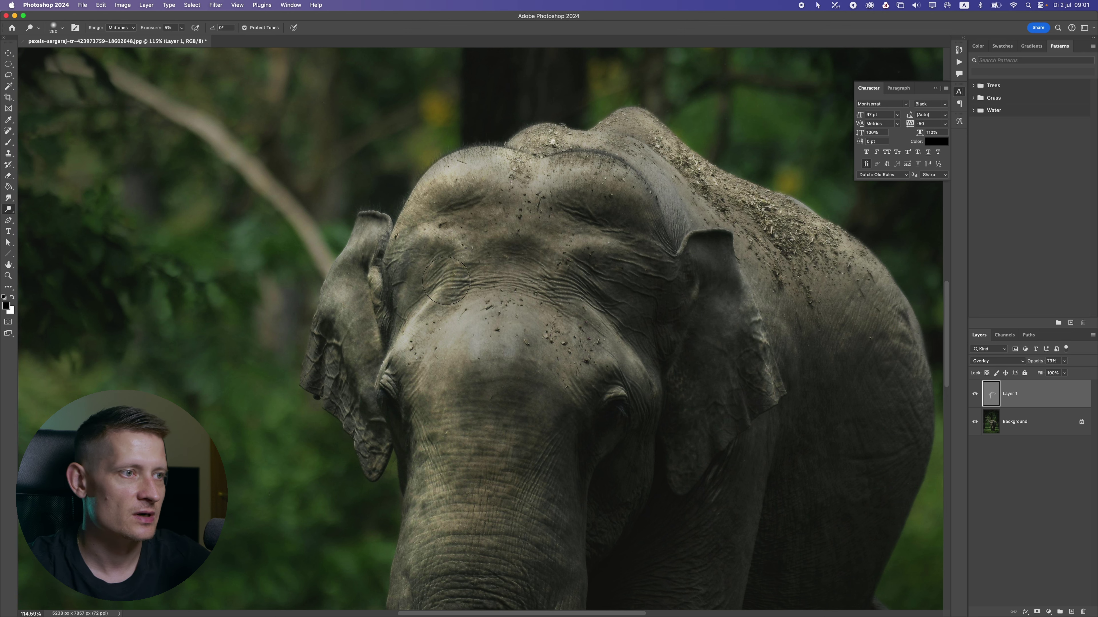
Step: Dodge the ear by the bare branch and continue down the lit side of the trunk
{"action": "scroll", "coordinate": [385, 383], "scroll_direction": "down", "scroll_amount": 5}
{"action": "scroll", "coordinate": [385, 383], "scroll_direction": "down", "scroll_amount": 4}
{"action": "scroll", "coordinate": [382, 387], "scroll_direction": "up", "scroll_amount": 4}
{"action": "left_click", "coordinate": [359, 353]}
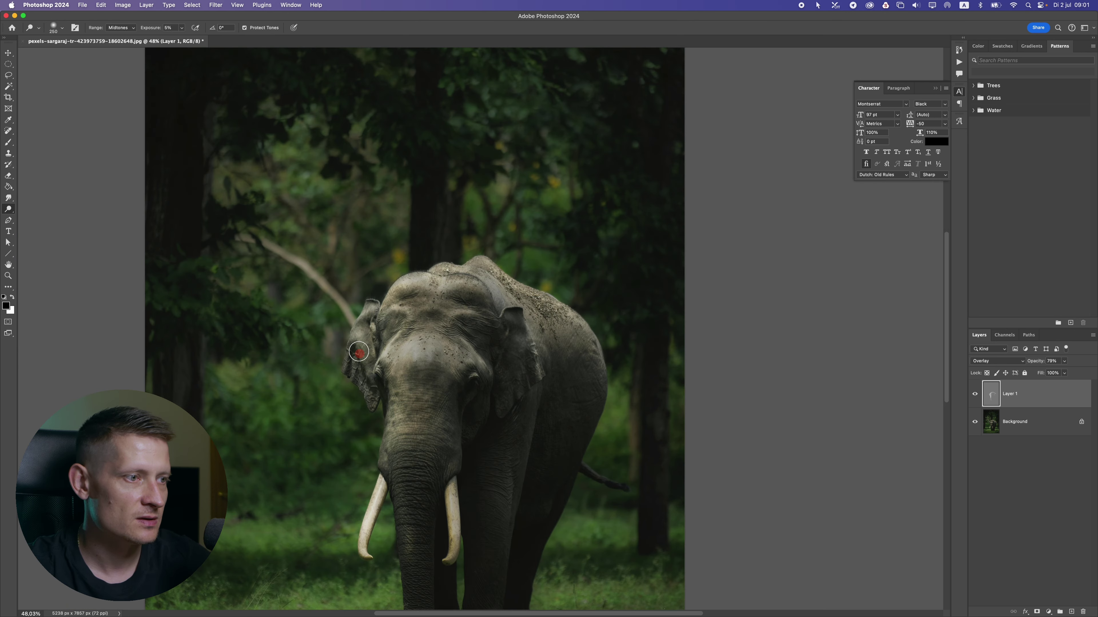
{"action": "mouse_move", "coordinate": [360, 354]}
{"action": "left_mouse_down"}
{"action": "mouse_move", "coordinate": [394, 417]}
{"action": "mouse_move", "coordinate": [396, 469]}
{"action": "left_mouse_up"}
Step: Switch to the reference elephant screenshot in Preview, compare its lighting with the dodged photo, and return to Photoshop
{"action": "scroll", "coordinate": [385, 387], "scroll_direction": "down", "scroll_amount": 4}
{"action": "scroll", "coordinate": [385, 387], "scroll_direction": "up", "scroll_amount": 4}
{"action": "scroll", "coordinate": [396, 458], "scroll_direction": "down", "scroll_amount": 4}
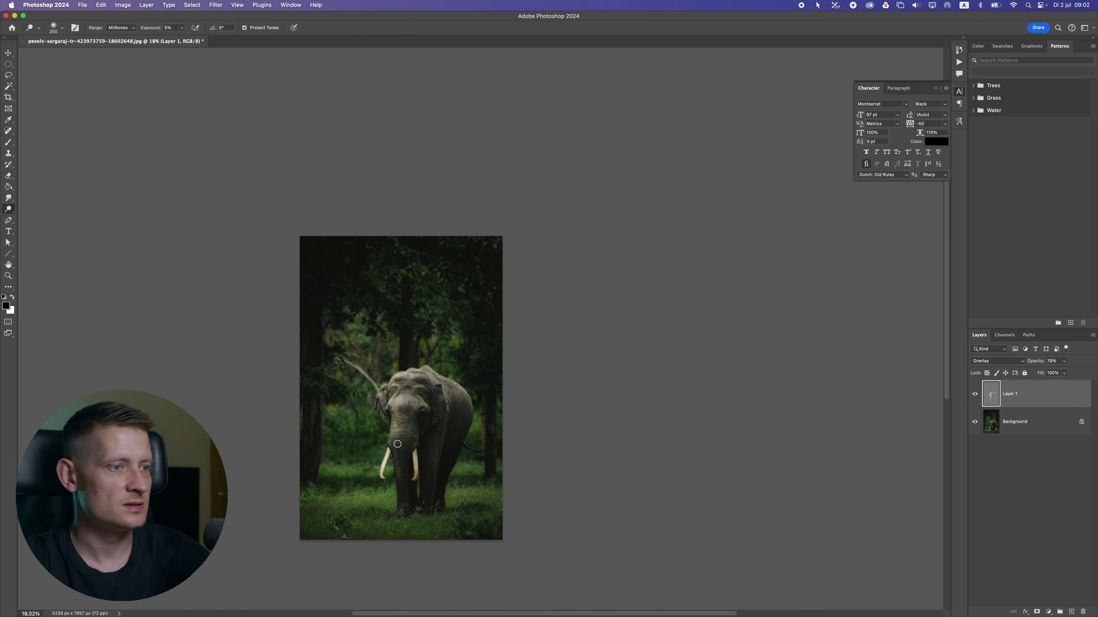
{"action": "scroll", "coordinate": [401, 428], "scroll_direction": "up", "scroll_amount": 6}
{"action": "left_click_drag", "start_coordinate": [1096, 125], "coordinate": [755, 88]}
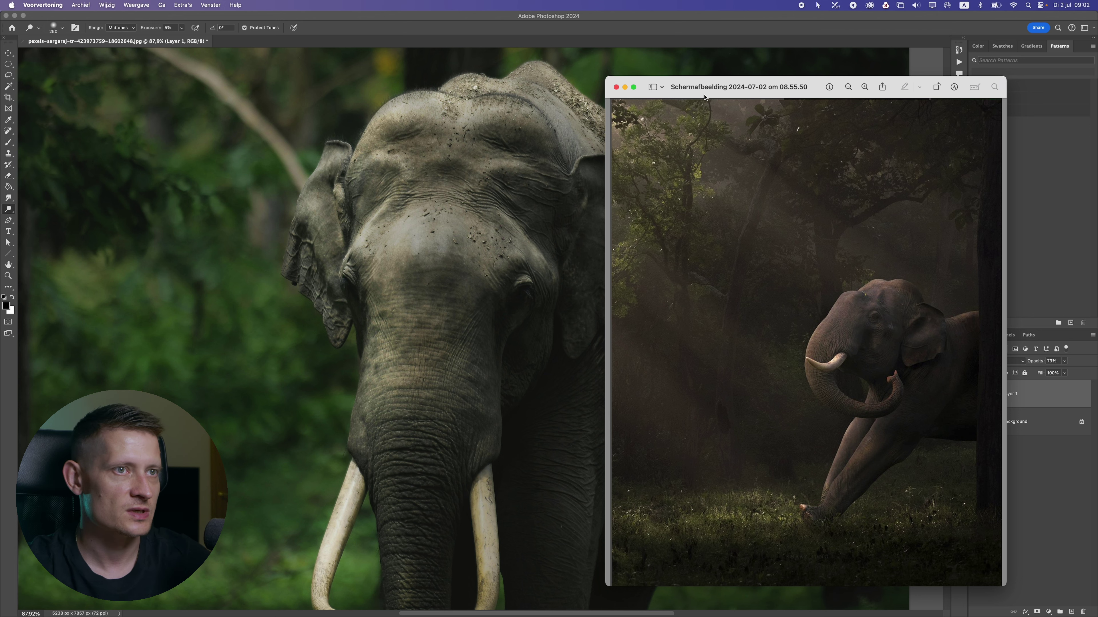
{"action": "key", "text": "super+q"}
{"action": "scroll", "coordinate": [519, 359], "scroll_direction": "down", "scroll_amount": 5}
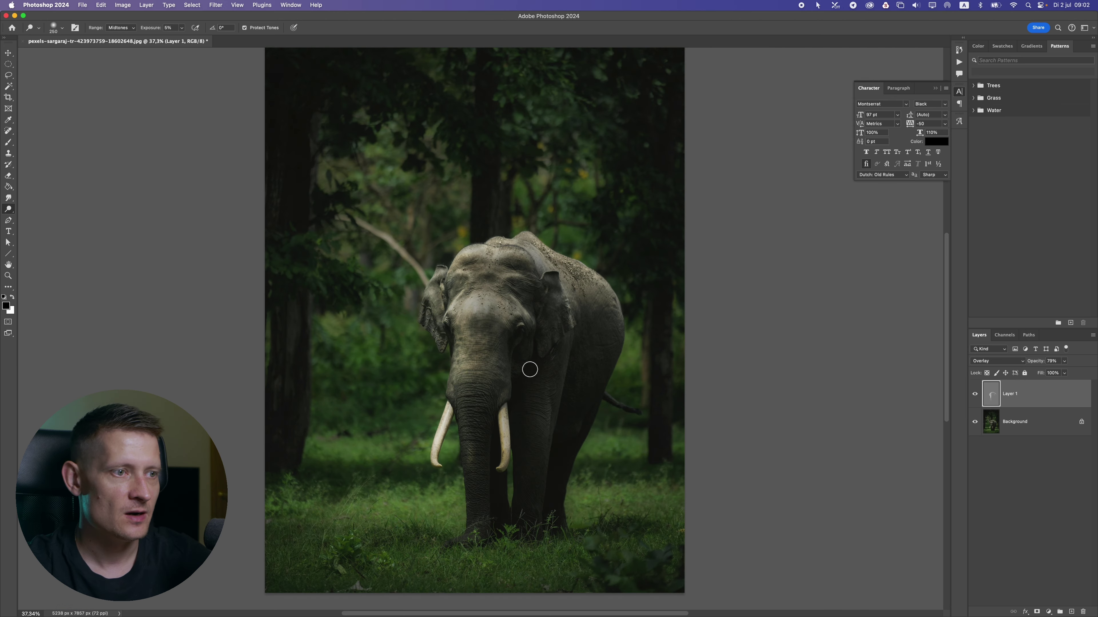
Step: Add a new layer above Layer 1, fill it with 50% Gray and set its blend mode to Overlay
{"action": "left_click", "coordinate": [1072, 612]}
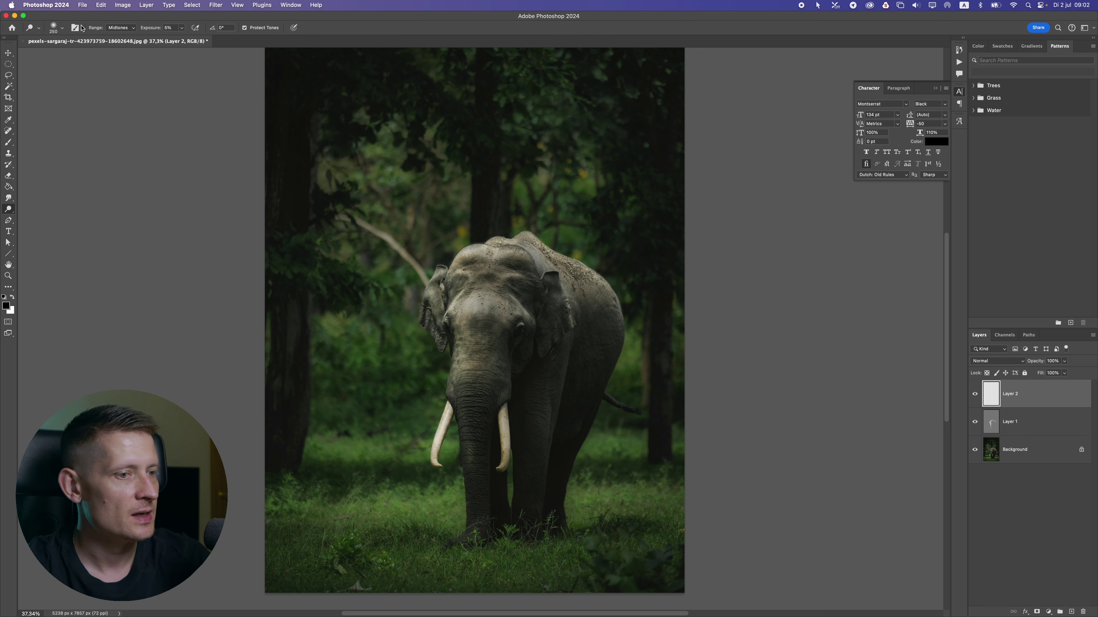
{"action": "left_click", "coordinate": [104, 4]}
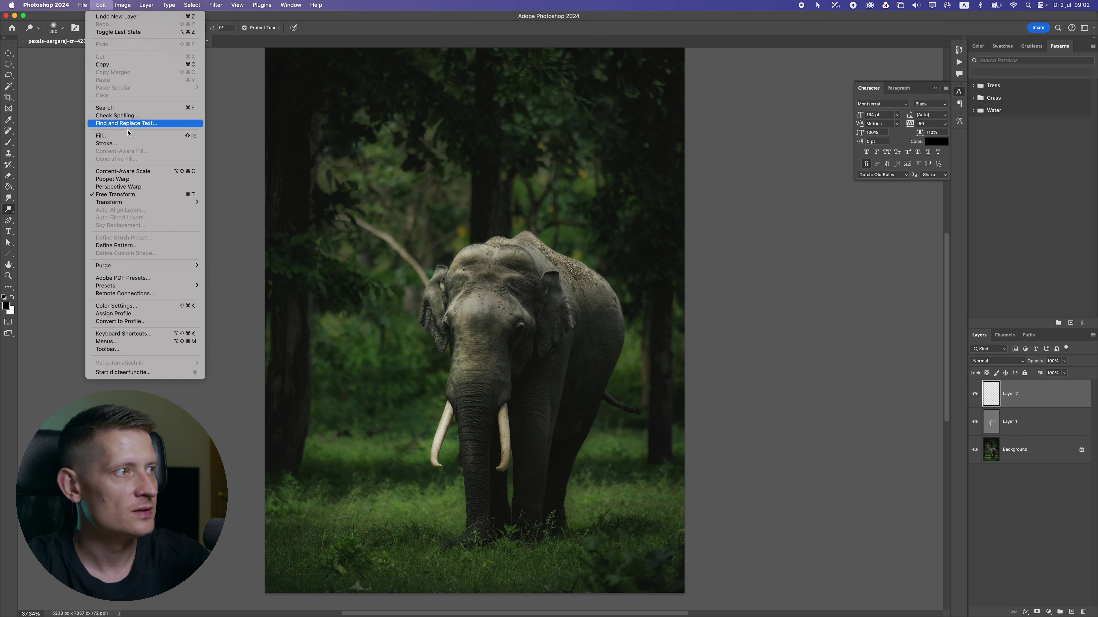
{"action": "left_click", "coordinate": [122, 137]}
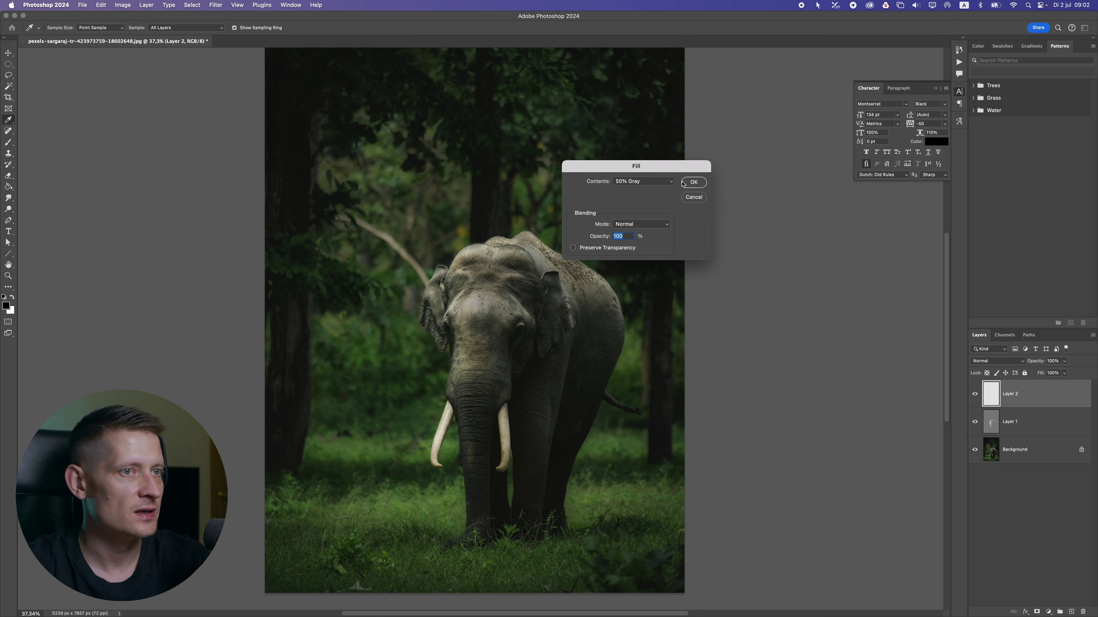
{"action": "left_click", "coordinate": [688, 182]}
{"action": "key", "text": "o"}
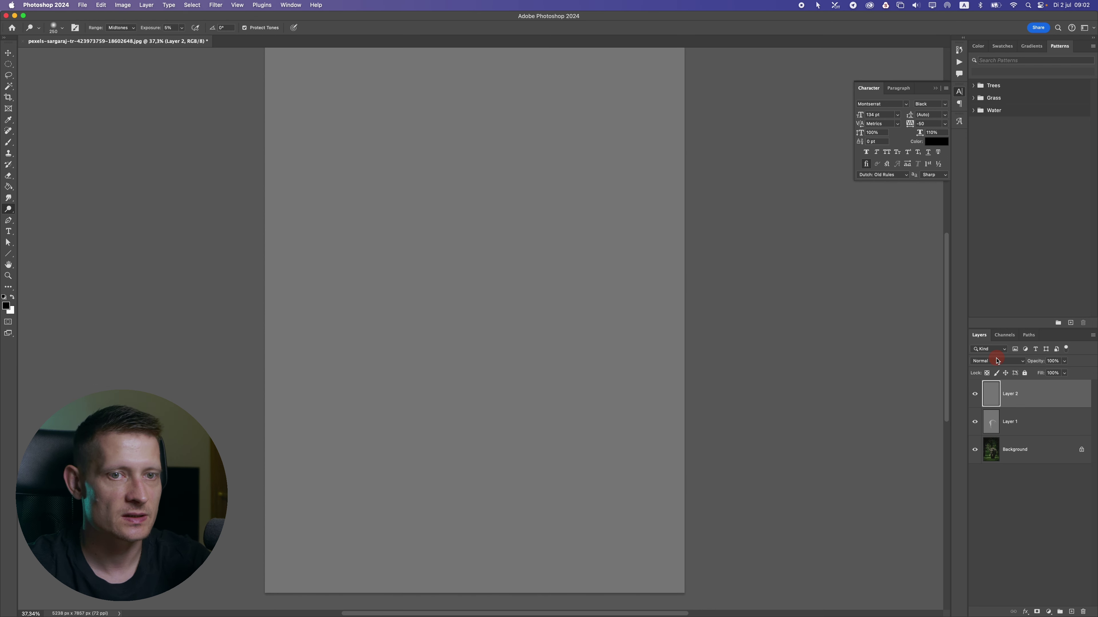
{"action": "left_click", "coordinate": [997, 361]}
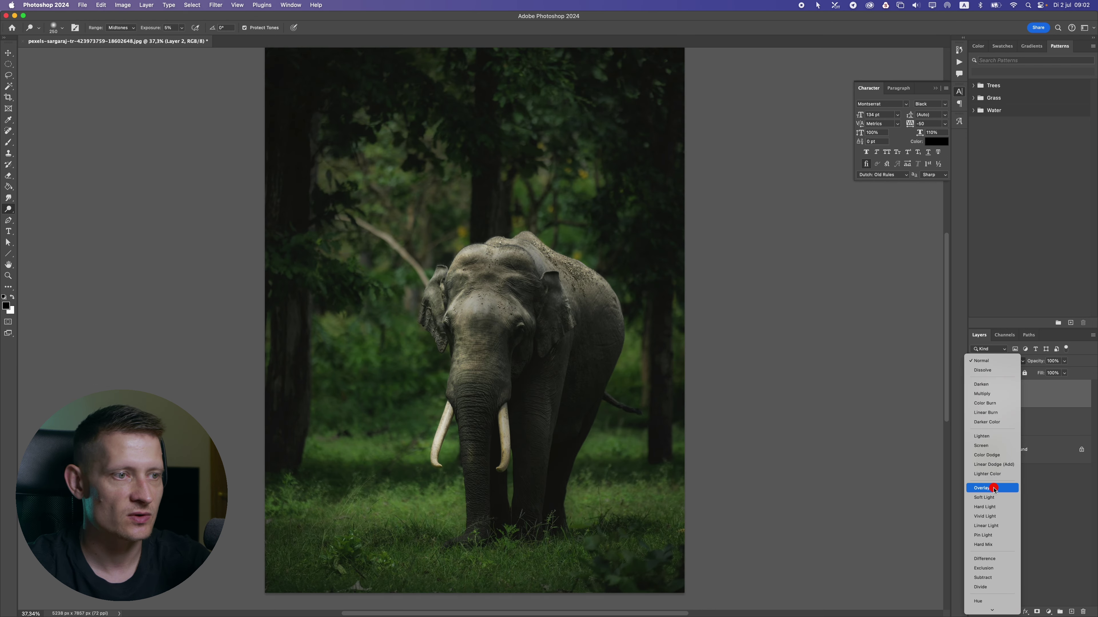
{"action": "left_click", "coordinate": [993, 487]}
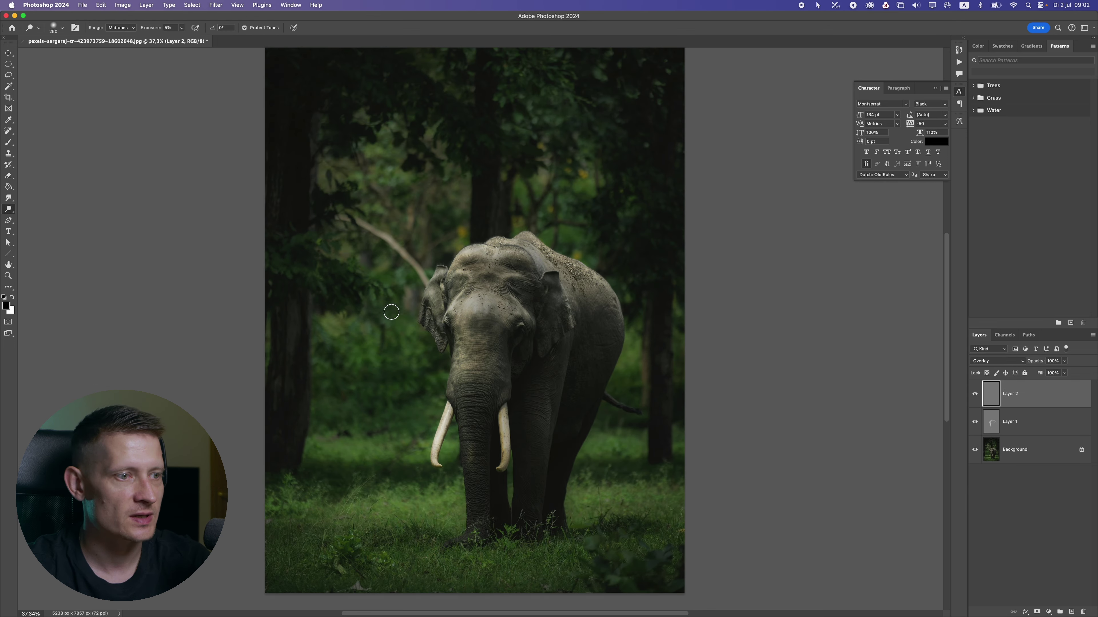
Step: Burn the grass along the photo's lower edge on the new gray layer, using Midtones range, 34% exposure and brush size 1000
{"action": "right_click", "coordinate": [9, 209]}
{"action": "left_click", "coordinate": [39, 207]}
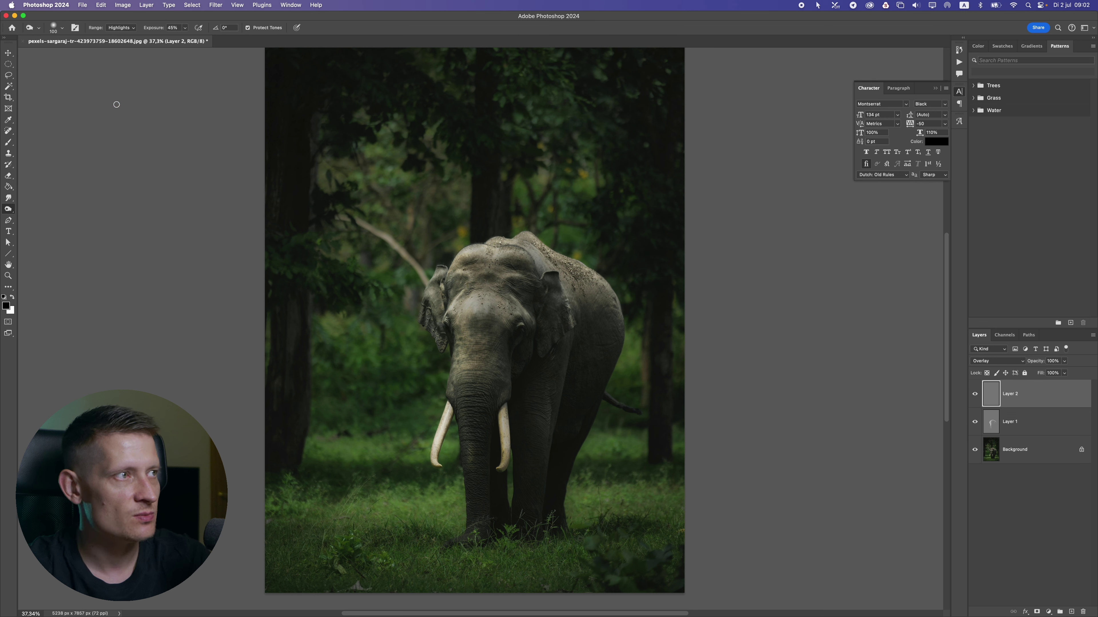
{"action": "right_click", "coordinate": [8, 209]}
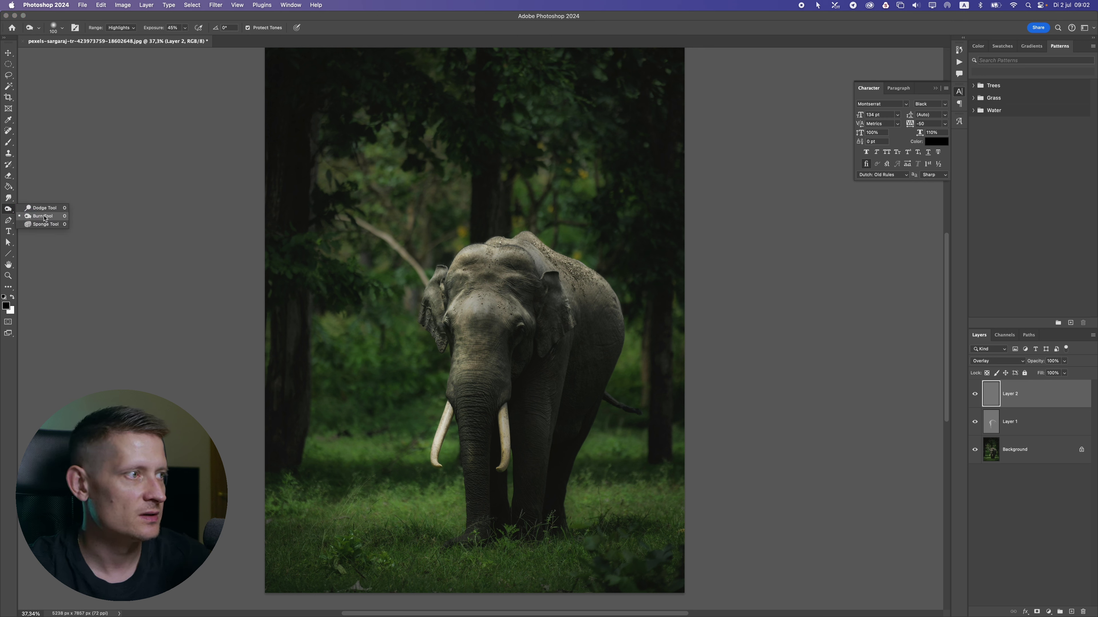
{"action": "left_click", "coordinate": [45, 216]}
{"action": "left_click", "coordinate": [121, 27]}
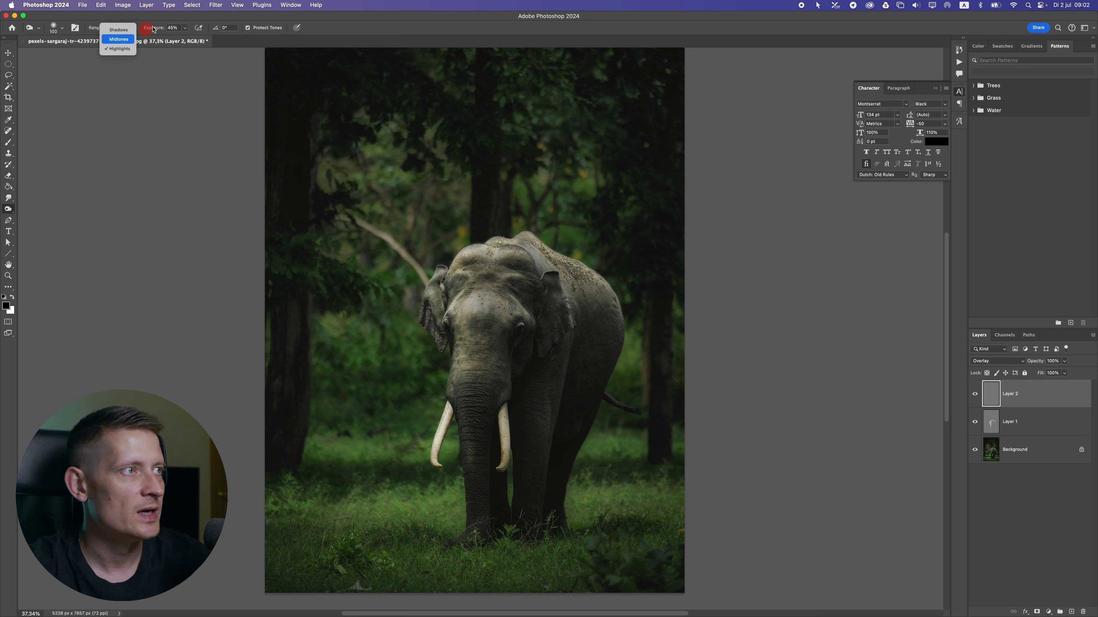
{"action": "left_click", "coordinate": [127, 38]}
{"action": "left_click", "coordinate": [184, 27]}
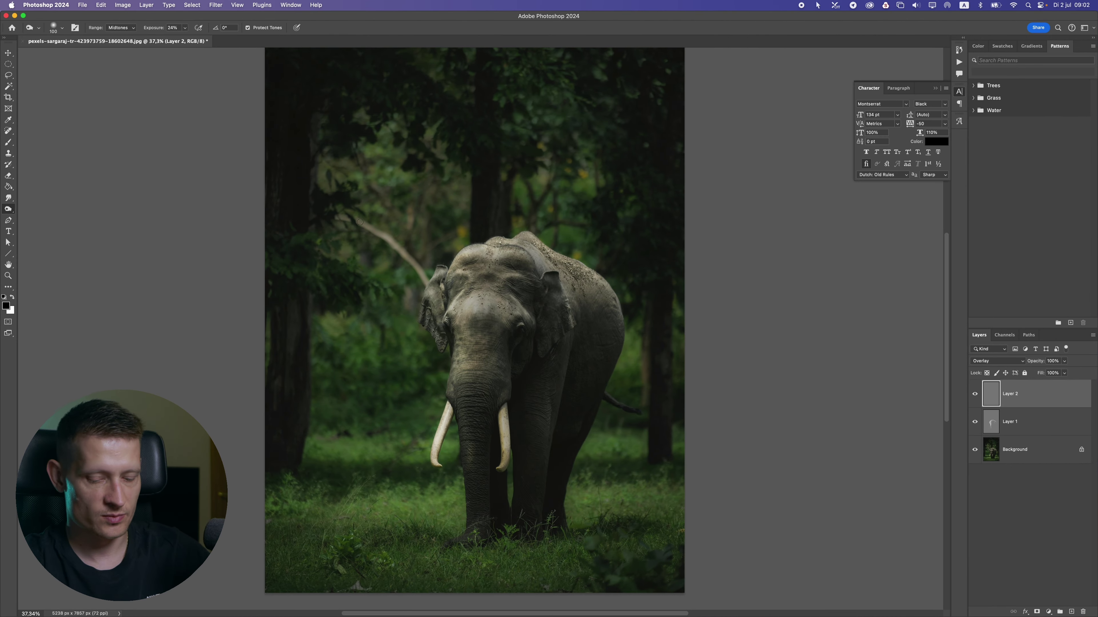
{"action": "key", "text": "bracketright"}
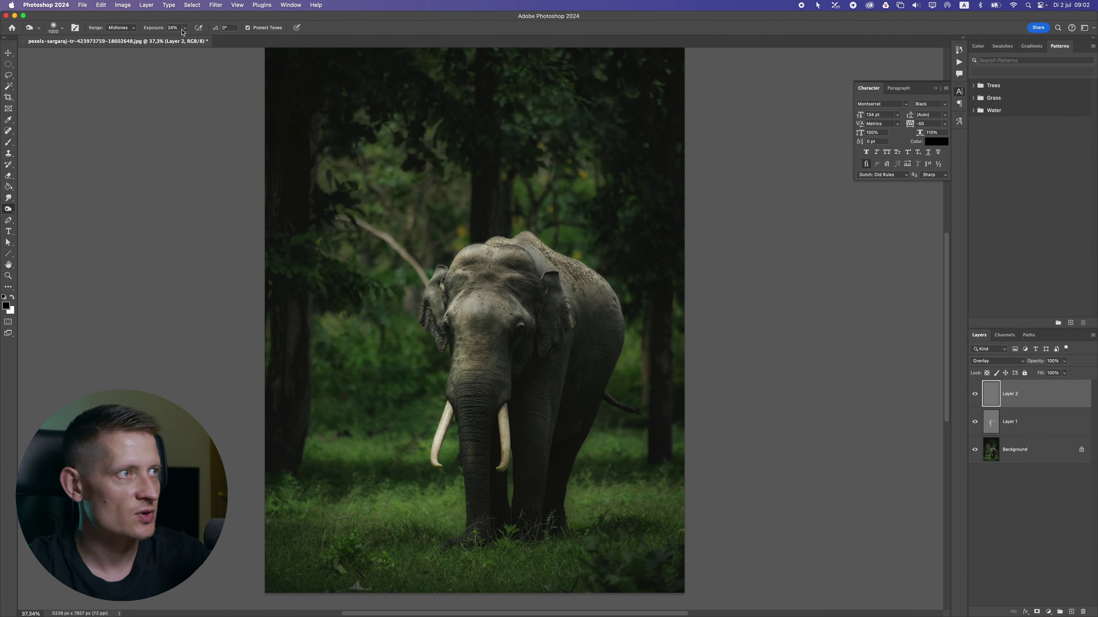
{"action": "mouse_move", "coordinate": [610, 480]}
{"action": "left_mouse_down"}
{"action": "mouse_move", "coordinate": [459, 572]}
{"action": "mouse_move", "coordinate": [415, 567]}
{"action": "left_mouse_up"}
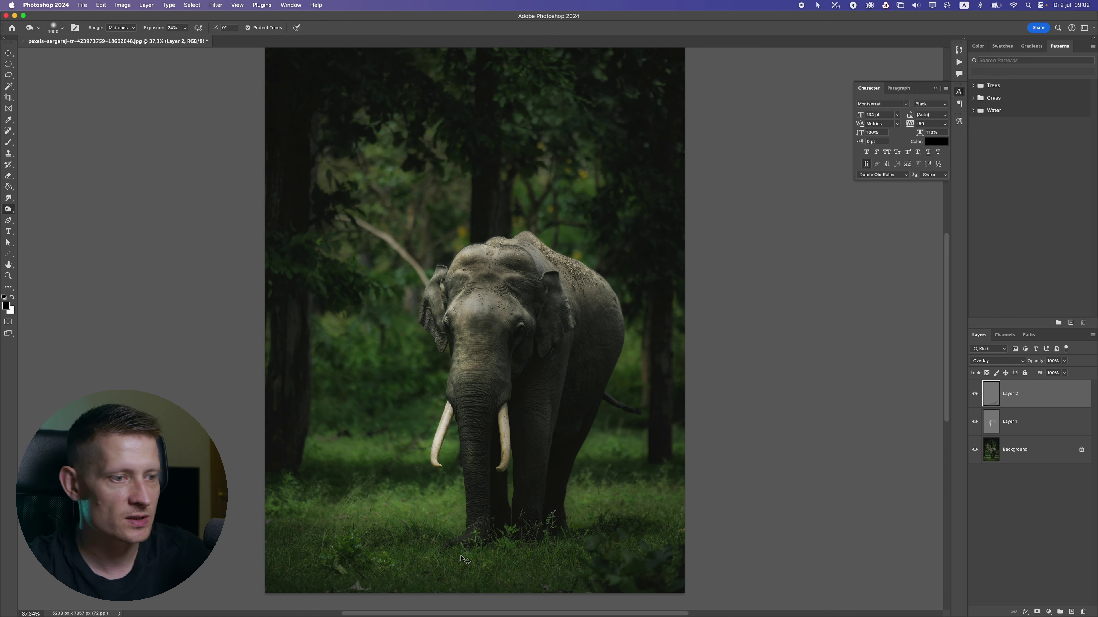
Step: Place the Preview window with the reference elephant screenshot beside the photo to study its darker surroundings
{"action": "scroll", "coordinate": [464, 561], "scroll_direction": "down", "scroll_amount": 2}
{"action": "left_click_drag", "start_coordinate": [1097, 166], "coordinate": [780, 58]}
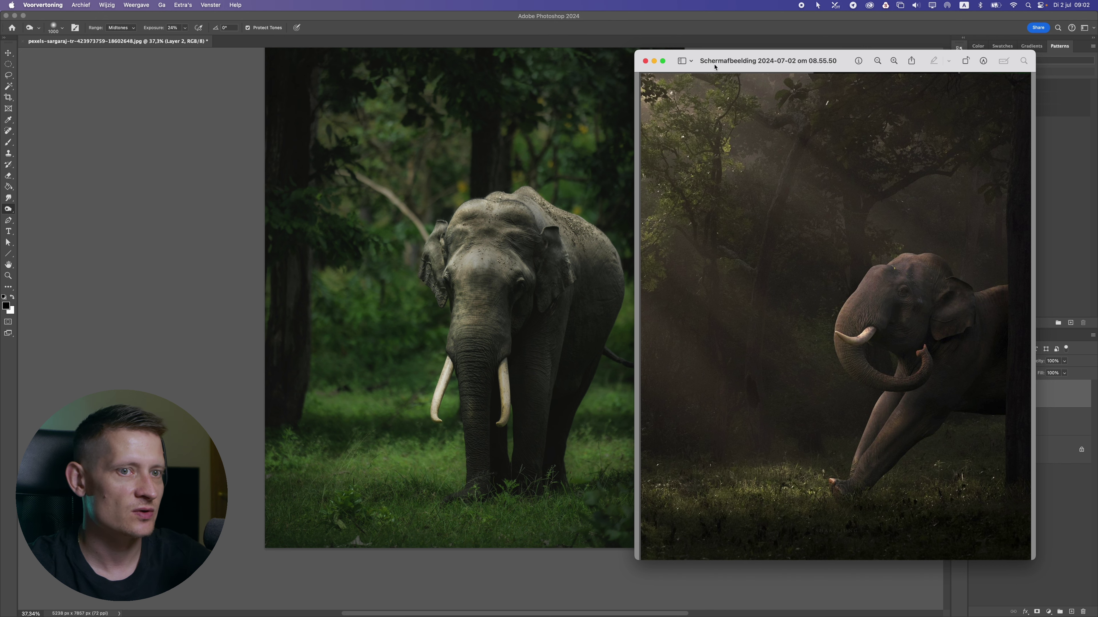
Step: Compare the photo's surroundings with the reference elephant screenshot in Preview, move that window aside and return to Photoshop
{"action": "left_click_drag", "start_coordinate": [714, 66], "coordinate": [744, 44]}
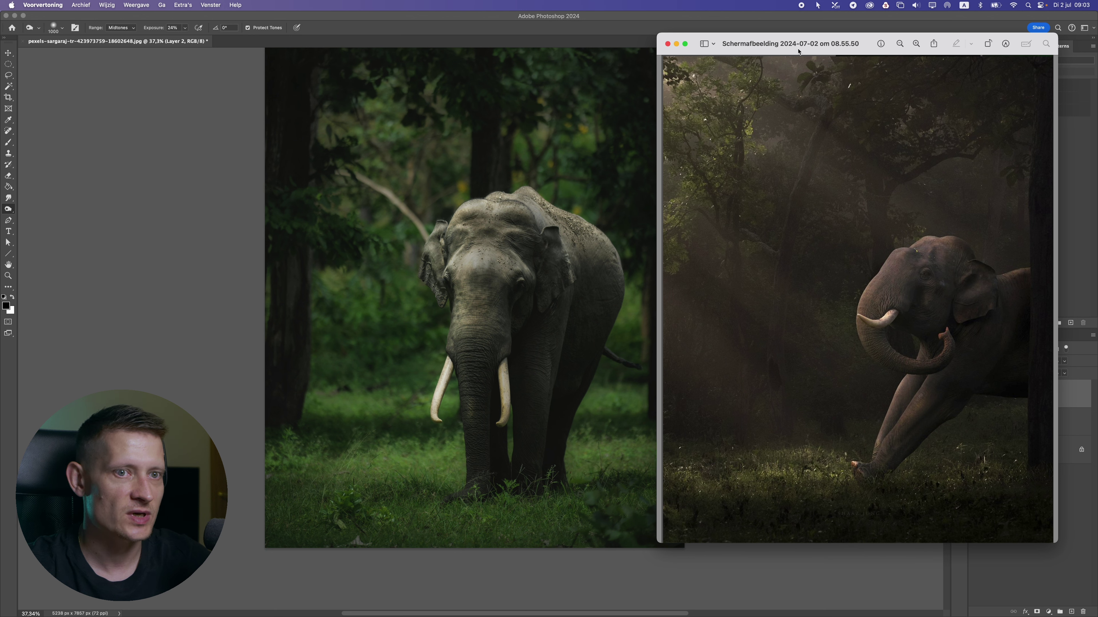
{"action": "left_click_drag", "start_coordinate": [798, 52], "coordinate": [1097, 82]}
{"action": "left_click", "coordinate": [502, 376]}
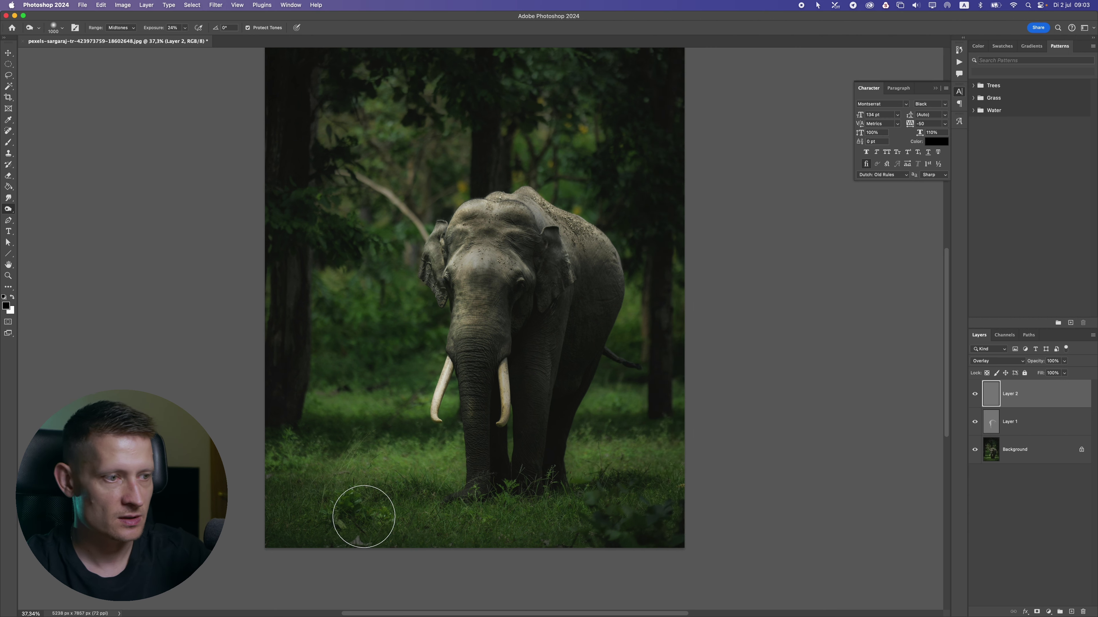
Step: Burn the grass along the photo's lower edge and lower corners on Layer 2, reducing the burn exposure to 16% partway through
{"action": "mouse_move", "coordinate": [263, 523]}
{"action": "left_mouse_down"}
{"action": "mouse_move", "coordinate": [721, 514]}
{"action": "mouse_move", "coordinate": [461, 558]}
{"action": "left_mouse_up"}
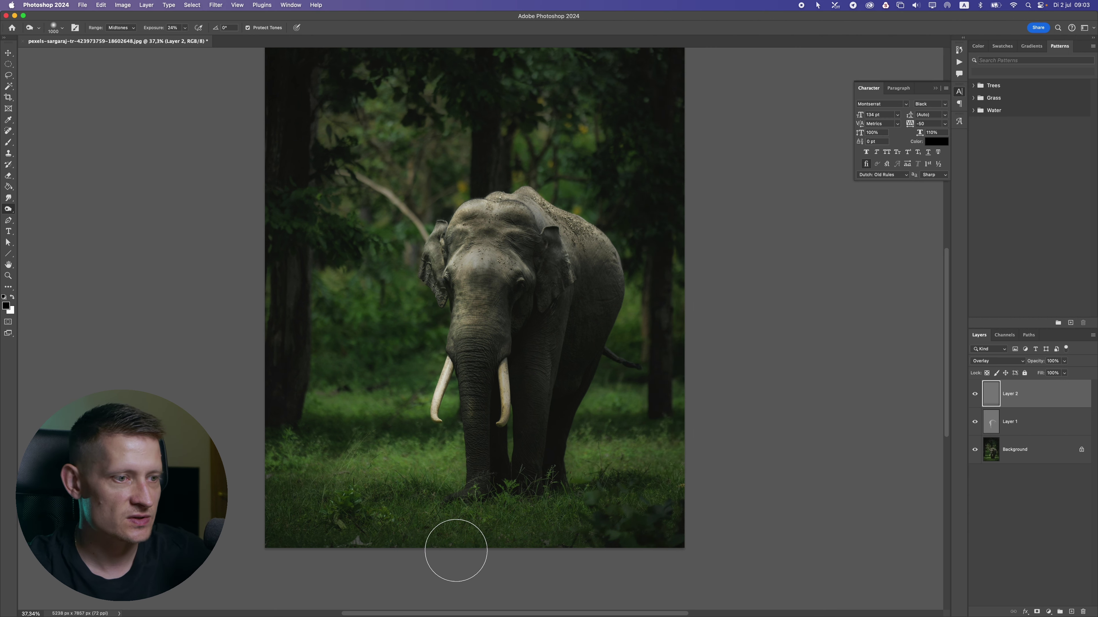
{"action": "mouse_move", "coordinate": [745, 469]}
{"action": "left_mouse_down"}
{"action": "mouse_move", "coordinate": [420, 542]}
{"action": "mouse_move", "coordinate": [253, 562]}
{"action": "left_mouse_up"}
{"action": "left_click", "coordinate": [187, 28]}
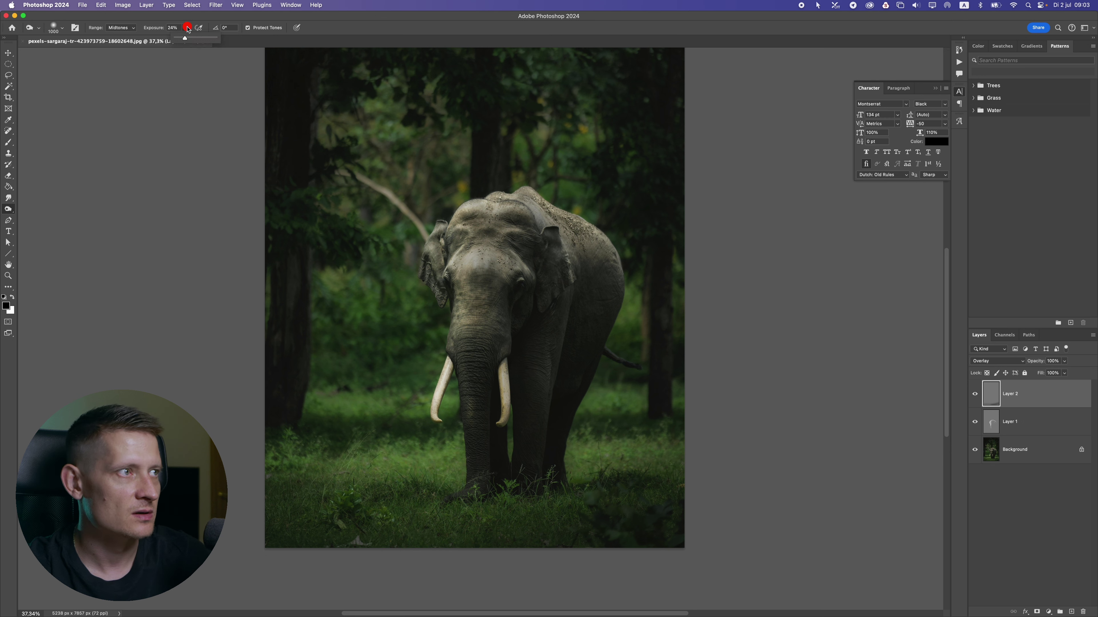
{"action": "left_click", "coordinate": [302, 588]}
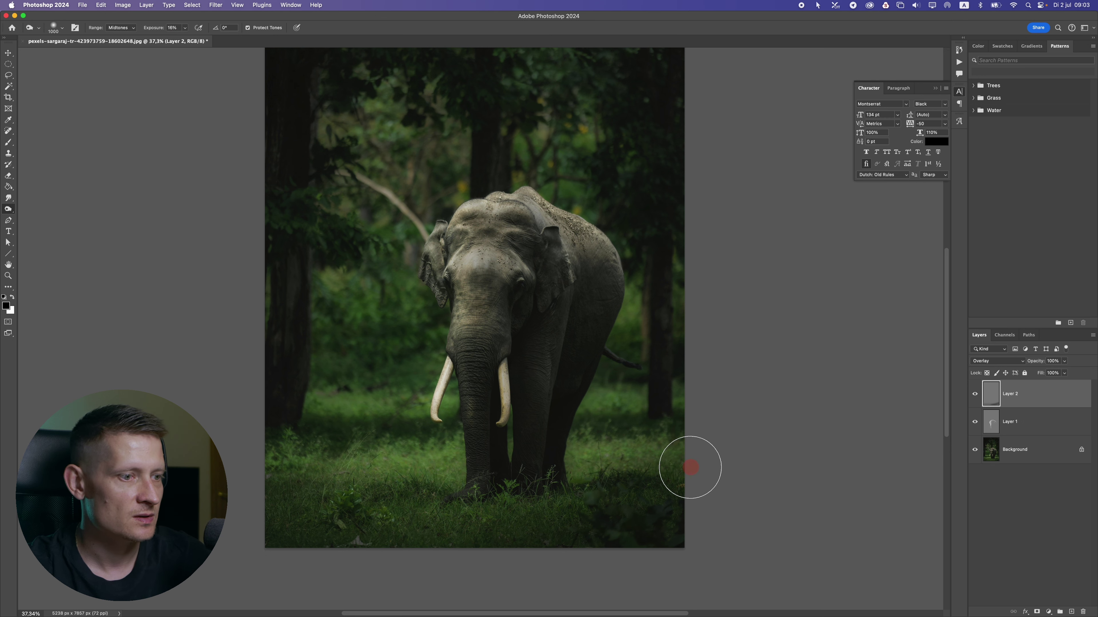
{"action": "mouse_move", "coordinate": [690, 468]}
{"action": "left_mouse_down"}
{"action": "mouse_move", "coordinate": [622, 496]}
{"action": "mouse_move", "coordinate": [704, 466]}
{"action": "mouse_move", "coordinate": [636, 458]}
{"action": "mouse_move", "coordinate": [672, 475]}
{"action": "mouse_move", "coordinate": [477, 566]}
{"action": "mouse_move", "coordinate": [605, 510]}
{"action": "mouse_move", "coordinate": [275, 559]}
{"action": "mouse_move", "coordinate": [469, 551]}
{"action": "left_mouse_up"}
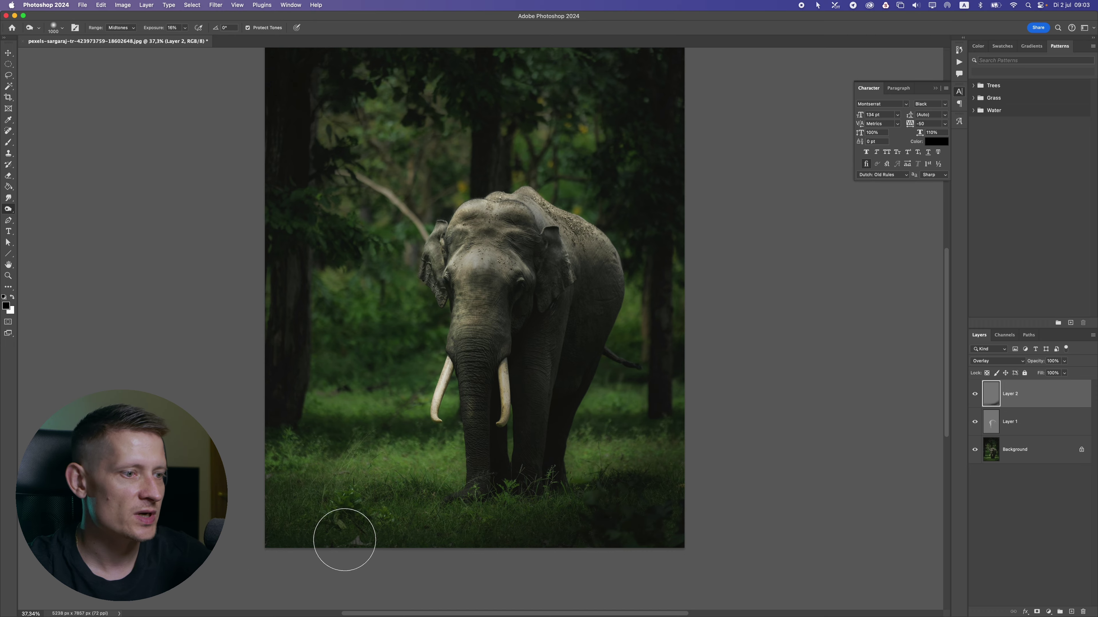
{"action": "left_click", "coordinate": [464, 510], "text": "super"}
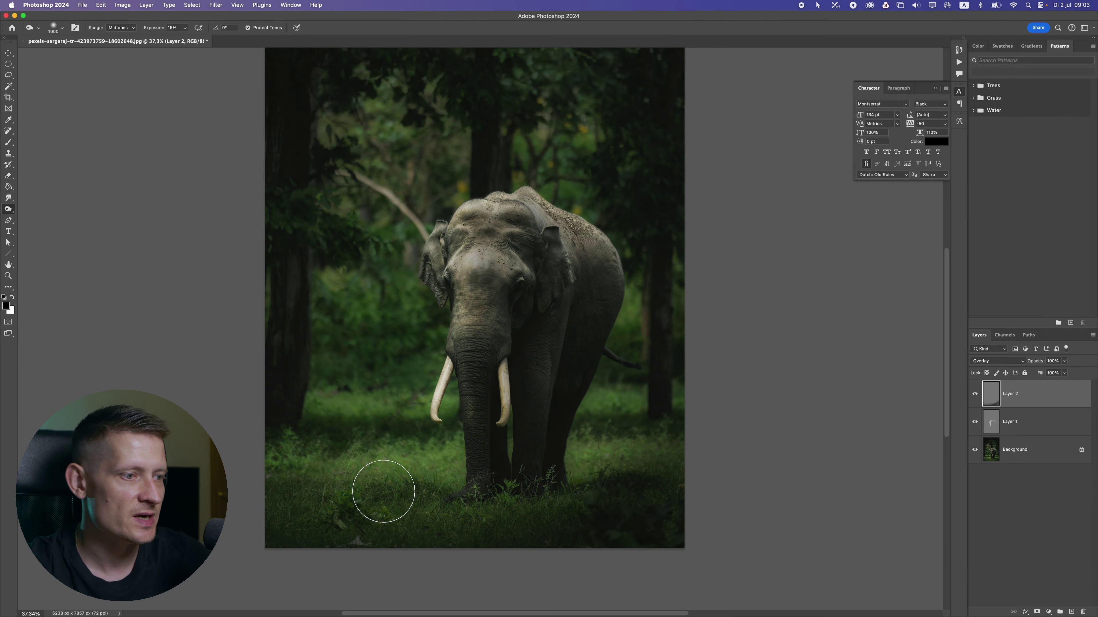
Step: Burn the grass to the left of the elephant, reducing the brush size to 175 for the area around the tusk and legs
{"action": "mouse_move", "coordinate": [372, 468]}
{"action": "left_mouse_down"}
{"action": "mouse_move", "coordinate": [299, 427]}
{"action": "mouse_move", "coordinate": [263, 438]}
{"action": "mouse_move", "coordinate": [405, 441]}
{"action": "mouse_move", "coordinate": [378, 413]}
{"action": "mouse_move", "coordinate": [347, 404]}
{"action": "mouse_move", "coordinate": [393, 372]}
{"action": "mouse_move", "coordinate": [330, 317]}
{"action": "mouse_move", "coordinate": [344, 287]}
{"action": "mouse_move", "coordinate": [334, 285]}
{"action": "mouse_move", "coordinate": [320, 297]}
{"action": "mouse_move", "coordinate": [360, 420]}
{"action": "mouse_move", "coordinate": [391, 429]}
{"action": "left_mouse_up"}
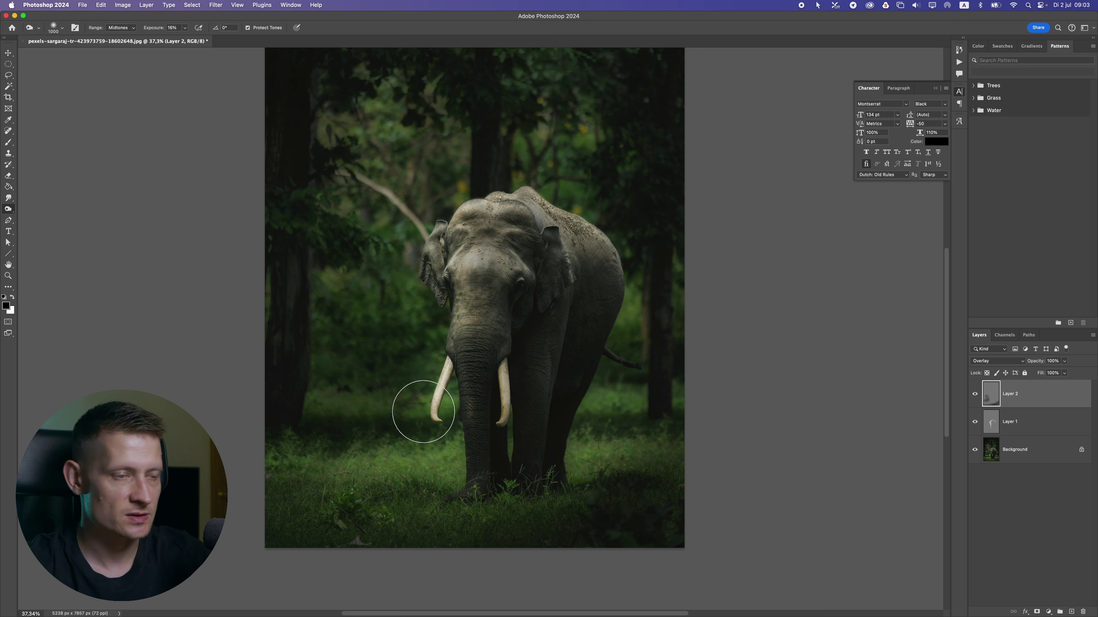
{"action": "key", "text": "bracketleft"}
{"action": "key", "text": "bracketleft"}
{"action": "key", "text": "bracketleft"}
{"action": "key", "text": "bracketleft"}
{"action": "key", "text": "bracketleft"}
{"action": "key", "text": "bracketleft"}
{"action": "key", "text": "bracketleft"}
{"action": "key", "text": "bracketleft"}
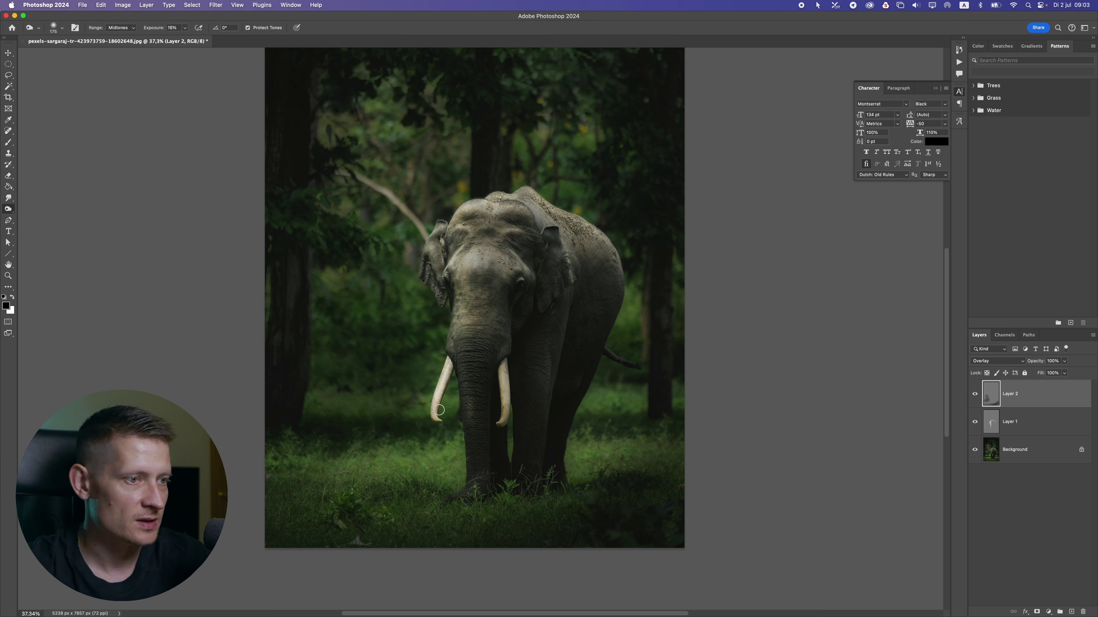
{"action": "mouse_move", "coordinate": [455, 407]}
{"action": "left_mouse_down"}
{"action": "mouse_move", "coordinate": [407, 398]}
{"action": "mouse_move", "coordinate": [423, 418]}
{"action": "mouse_move", "coordinate": [430, 396]}
{"action": "mouse_move", "coordinate": [424, 428]}
{"action": "mouse_move", "coordinate": [450, 457]}
{"action": "mouse_move", "coordinate": [451, 442]}
{"action": "mouse_move", "coordinate": [368, 444]}
{"action": "mouse_move", "coordinate": [577, 421]}
{"action": "mouse_move", "coordinate": [659, 430]}
{"action": "mouse_move", "coordinate": [615, 451]}
{"action": "left_mouse_up"}
Step: Burn the background and trees on both sides of the elephant with brush size 800, undoing the last stroke
{"action": "key", "text": "bracketright"}
{"action": "key", "text": "bracketright"}
{"action": "key", "text": "bracketright"}
{"action": "key", "text": "bracketright"}
{"action": "key", "text": "bracketright"}
{"action": "key", "text": "bracketright"}
{"action": "key", "text": "bracketright"}
{"action": "mouse_move", "coordinate": [665, 476]}
{"action": "left_mouse_down"}
{"action": "mouse_move", "coordinate": [662, 410]}
{"action": "mouse_move", "coordinate": [606, 418]}
{"action": "mouse_move", "coordinate": [597, 384]}
{"action": "left_mouse_up"}
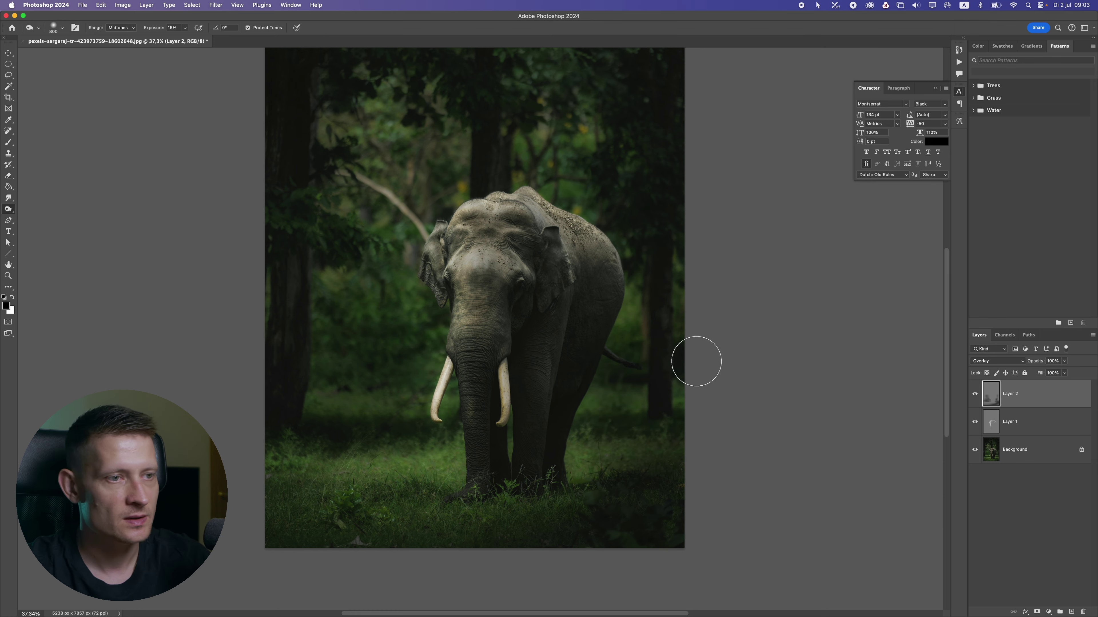
{"action": "mouse_move", "coordinate": [683, 309]}
{"action": "left_mouse_down"}
{"action": "mouse_move", "coordinate": [647, 248]}
{"action": "mouse_move", "coordinate": [634, 282]}
{"action": "mouse_move", "coordinate": [544, 122]}
{"action": "mouse_move", "coordinate": [570, 147]}
{"action": "mouse_move", "coordinate": [605, 152]}
{"action": "mouse_move", "coordinate": [612, 137]}
{"action": "mouse_move", "coordinate": [400, 113]}
{"action": "mouse_move", "coordinate": [428, 185]}
{"action": "mouse_move", "coordinate": [444, 184]}
{"action": "mouse_move", "coordinate": [245, 270]}
{"action": "left_mouse_up"}
{"action": "left_click_drag", "start_coordinate": [233, 497], "coordinate": [499, 554]}
{"action": "key", "text": "super+z"}
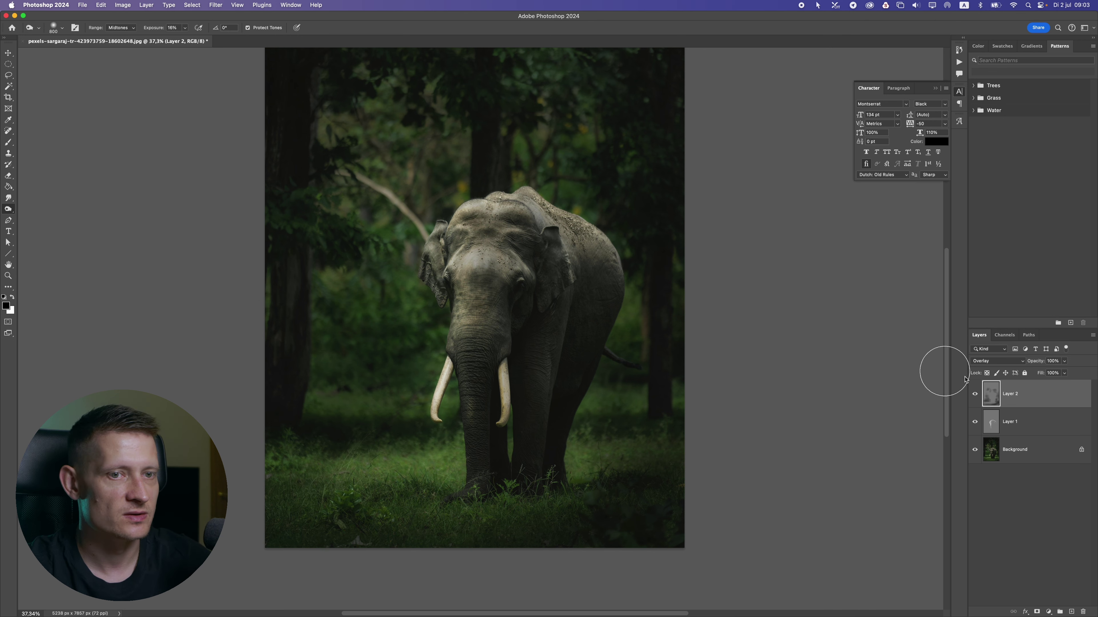
Step: Hide and show Layer 2 to compare the photo with and without the burning
{"action": "left_click", "coordinate": [976, 394]}
{"action": "left_click", "coordinate": [977, 393]}
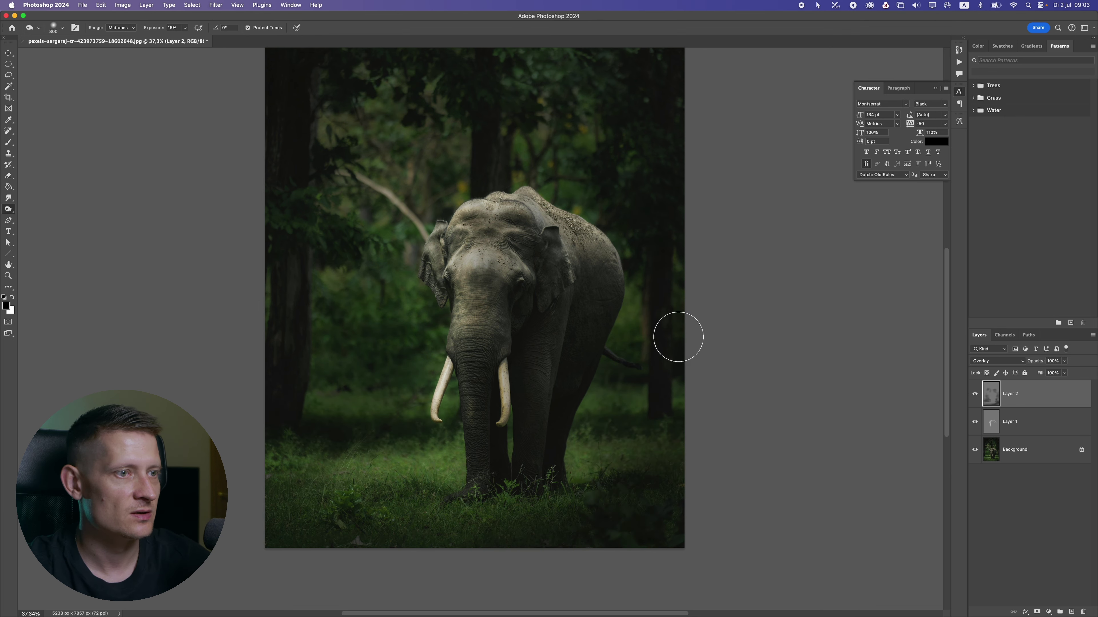
{"action": "scroll", "coordinate": [679, 336], "scroll_direction": "down", "scroll_amount": 5}
{"action": "scroll", "coordinate": [400, 320], "scroll_direction": "up", "scroll_amount": 5}
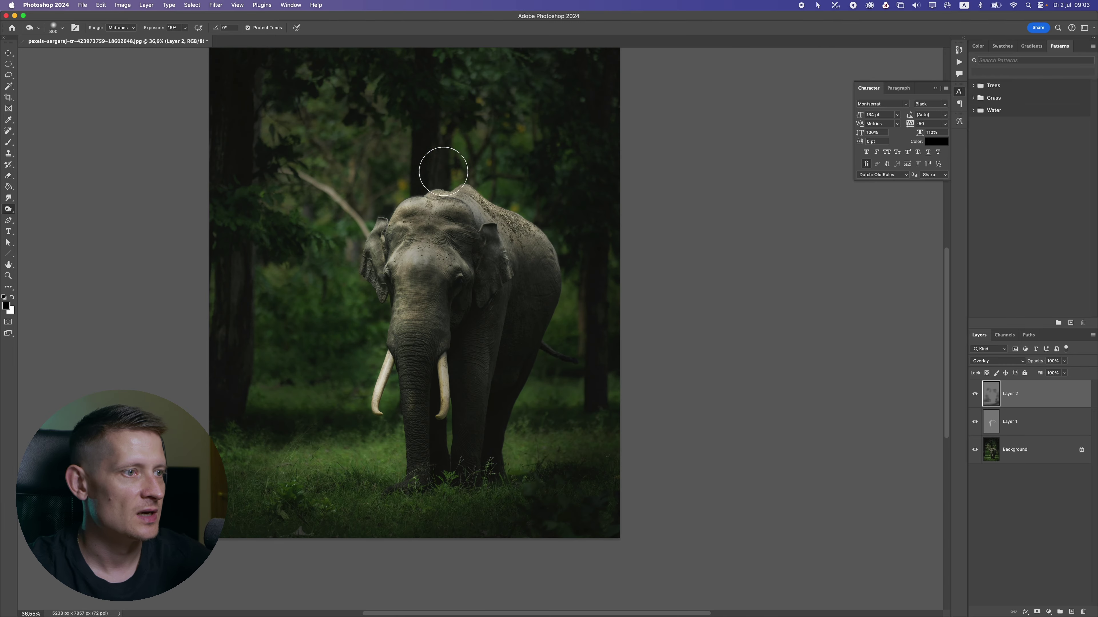
Step: Burn the trees and foliage around the elephant, from the left trunk across its back to the right edge, and the grass at left
{"action": "mouse_move", "coordinate": [212, 277]}
{"action": "left_mouse_down"}
{"action": "mouse_move", "coordinate": [221, 158]}
{"action": "mouse_move", "coordinate": [202, 99]}
{"action": "mouse_move", "coordinate": [376, 106]}
{"action": "mouse_move", "coordinate": [374, 175]}
{"action": "mouse_move", "coordinate": [473, 108]}
{"action": "mouse_move", "coordinate": [582, 195]}
{"action": "mouse_move", "coordinate": [525, 195]}
{"action": "mouse_move", "coordinate": [571, 196]}
{"action": "mouse_move", "coordinate": [501, 180]}
{"action": "left_mouse_up"}
{"action": "mouse_move", "coordinate": [591, 273]}
{"action": "left_mouse_down"}
{"action": "mouse_move", "coordinate": [585, 326]}
{"action": "mouse_move", "coordinate": [581, 284]}
{"action": "mouse_move", "coordinate": [598, 409]}
{"action": "mouse_move", "coordinate": [617, 383]}
{"action": "left_mouse_up"}
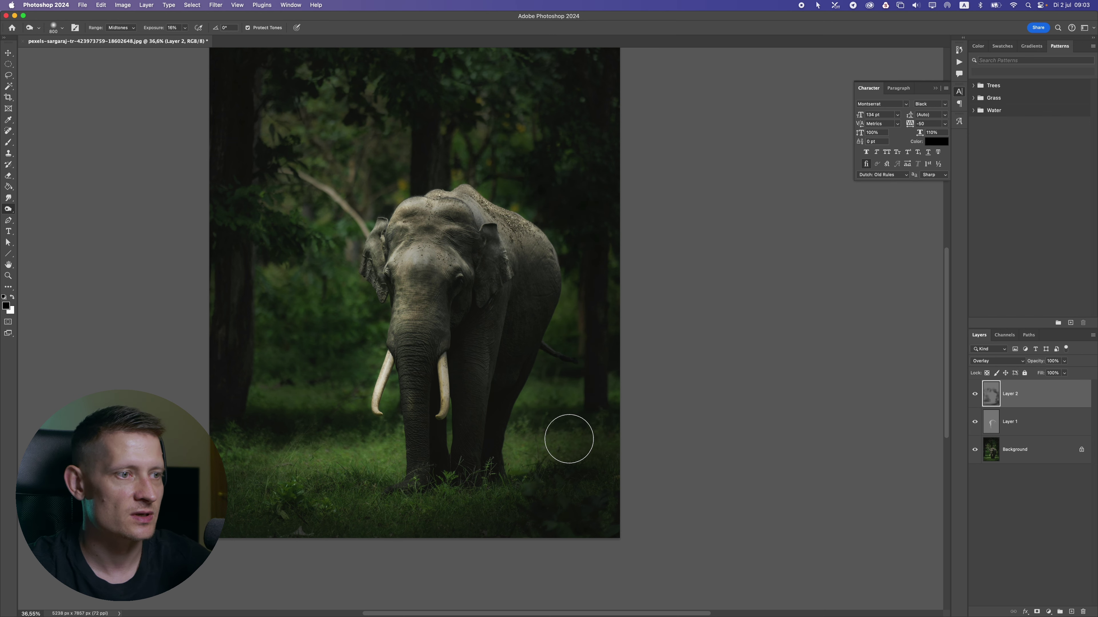
{"action": "scroll", "coordinate": [391, 388], "scroll_direction": "up", "scroll_amount": 1}
{"action": "mouse_move", "coordinate": [225, 217]}
{"action": "left_mouse_down"}
{"action": "mouse_move", "coordinate": [263, 322]}
{"action": "mouse_move", "coordinate": [231, 263]}
{"action": "left_mouse_up"}
{"action": "mouse_move", "coordinate": [263, 385]}
{"action": "left_mouse_down"}
{"action": "mouse_move", "coordinate": [250, 392]}
{"action": "mouse_move", "coordinate": [352, 393]}
{"action": "mouse_move", "coordinate": [309, 405]}
{"action": "left_mouse_up"}
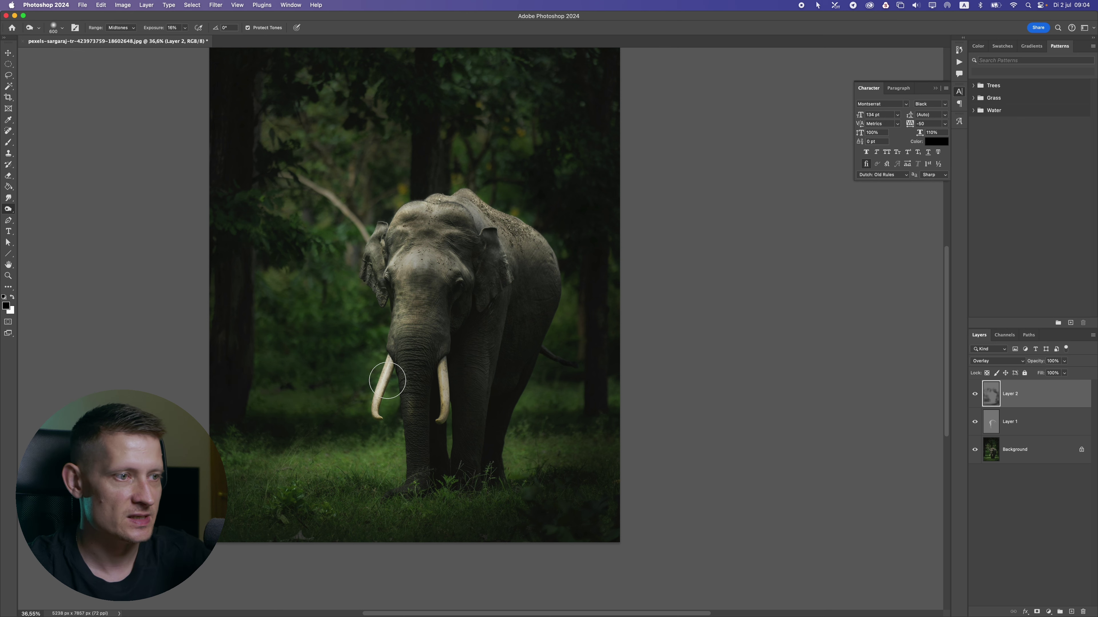
Step: Burn the background closely around the left tusk with a small brush, and the undergrowth beside it with brush size 500
{"action": "key", "text": "bracketleft"}
{"action": "key", "text": "bracketleft"}
{"action": "key", "text": "bracketleft"}
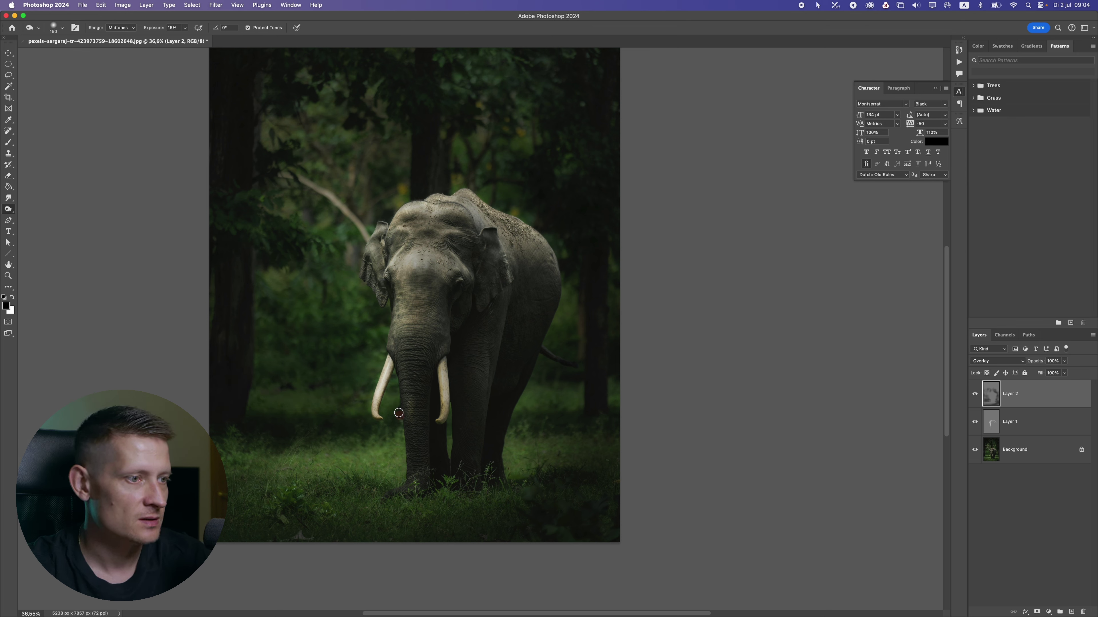
{"action": "mouse_move", "coordinate": [387, 400]}
{"action": "left_mouse_down"}
{"action": "mouse_move", "coordinate": [392, 370]}
{"action": "mouse_move", "coordinate": [378, 413]}
{"action": "left_mouse_up"}
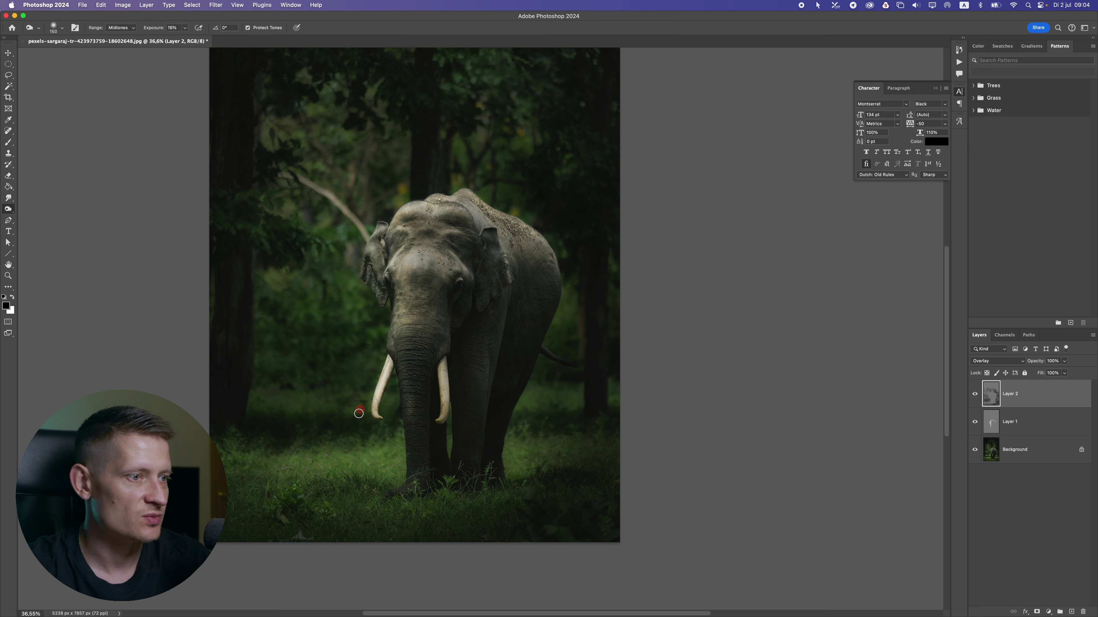
{"action": "key", "text": "bracketright"}
{"action": "key", "text": "bracketright"}
{"action": "key", "text": "bracketright"}
{"action": "left_click_drag", "start_coordinate": [356, 408], "coordinate": [347, 356]}
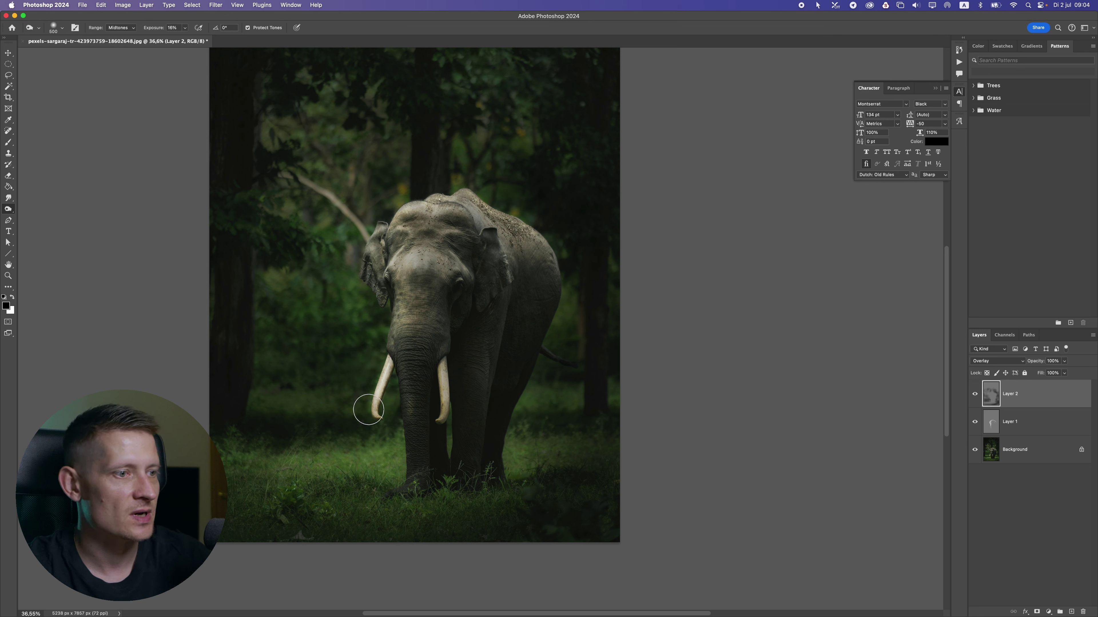
Step: Burn the bright gap between the elephant's front legs with brush size 100, and the background below its tail with size 500
{"action": "key", "text": "bracketleft"}
{"action": "key", "text": "bracketleft"}
{"action": "key", "text": "bracketleft"}
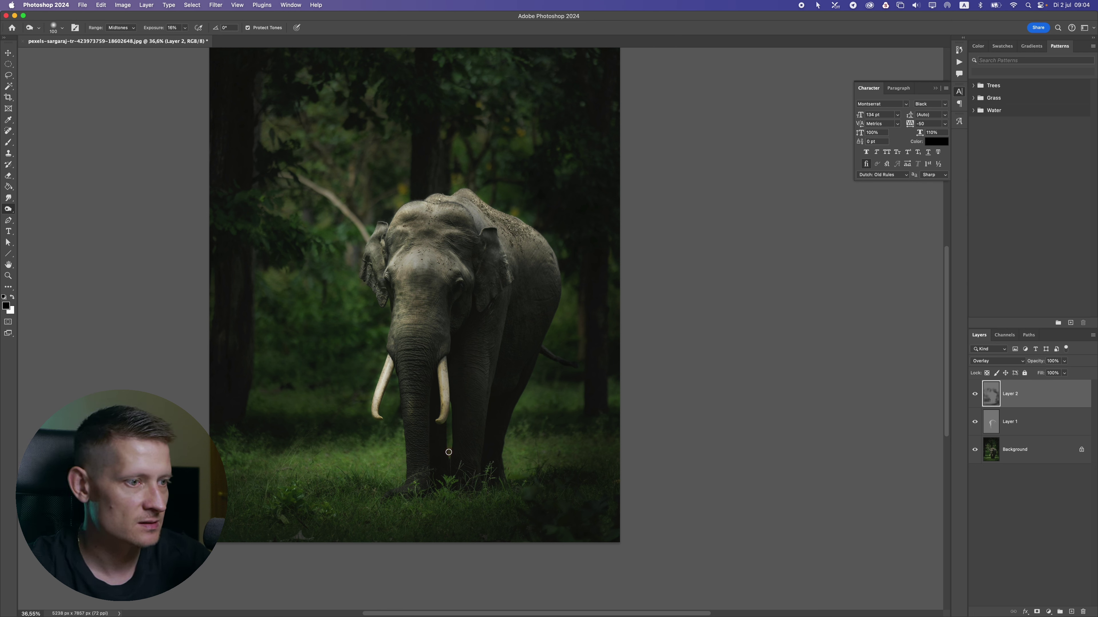
{"action": "mouse_move", "coordinate": [448, 452]}
{"action": "left_mouse_down"}
{"action": "mouse_move", "coordinate": [449, 396]}
{"action": "mouse_move", "coordinate": [461, 451]}
{"action": "left_mouse_up"}
{"action": "key", "text": "bracketright"}
{"action": "key", "text": "bracketright"}
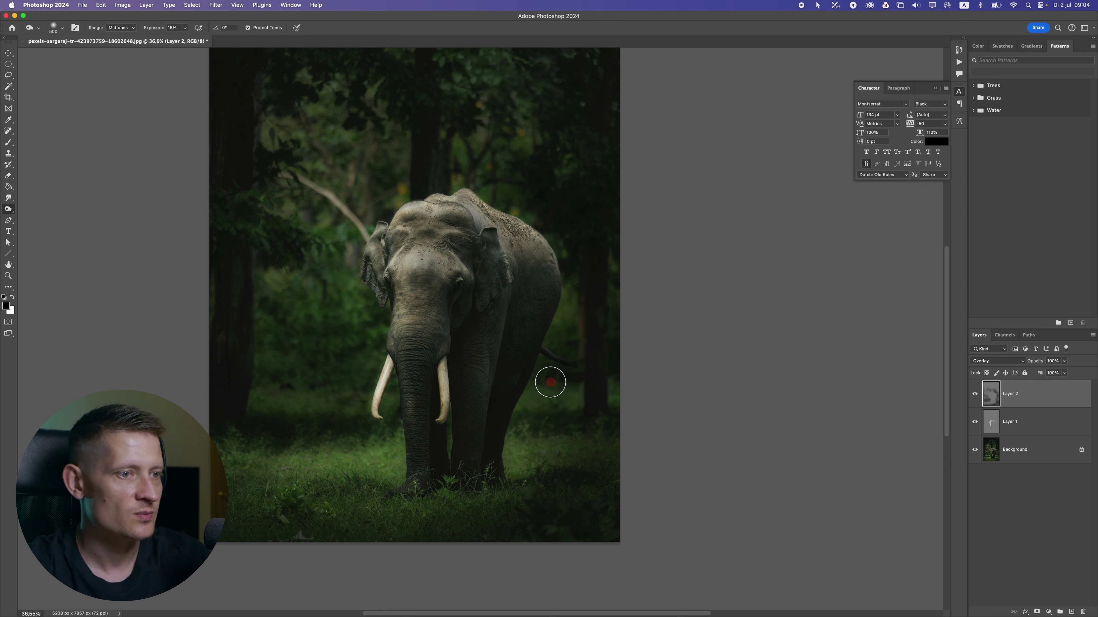
{"action": "mouse_move", "coordinate": [579, 381]}
{"action": "left_mouse_down"}
{"action": "mouse_move", "coordinate": [503, 456]}
{"action": "mouse_move", "coordinate": [254, 442]}
{"action": "mouse_move", "coordinate": [260, 465]}
{"action": "mouse_move", "coordinate": [228, 464]}
{"action": "mouse_move", "coordinate": [249, 446]}
{"action": "mouse_move", "coordinate": [224, 442]}
{"action": "mouse_move", "coordinate": [292, 509]}
{"action": "mouse_move", "coordinate": [241, 527]}
{"action": "mouse_move", "coordinate": [286, 451]}
{"action": "mouse_move", "coordinate": [437, 458]}
{"action": "left_mouse_up"}
Step: Burn the grass in front of the elephant, from the right side across the lower edge to the left
{"action": "scroll", "coordinate": [209, 434], "scroll_direction": "down", "scroll_amount": 2}
{"action": "scroll", "coordinate": [242, 422], "scroll_direction": "up", "scroll_amount": 2}
{"action": "mouse_move", "coordinate": [573, 431]}
{"action": "left_mouse_down"}
{"action": "mouse_move", "coordinate": [559, 485]}
{"action": "mouse_move", "coordinate": [576, 503]}
{"action": "mouse_move", "coordinate": [300, 546]}
{"action": "left_mouse_up"}
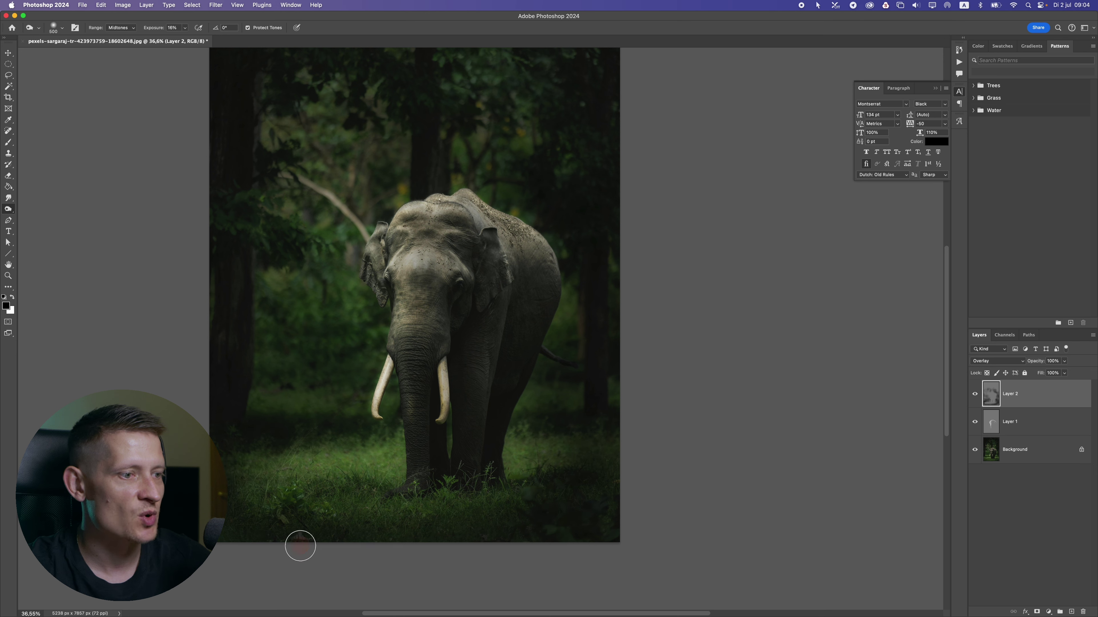
{"action": "mouse_move", "coordinate": [336, 512]}
{"action": "left_mouse_down"}
{"action": "mouse_move", "coordinate": [300, 487]}
{"action": "mouse_move", "coordinate": [344, 492]}
{"action": "left_mouse_up"}
{"action": "mouse_move", "coordinate": [261, 479]}
{"action": "left_mouse_down"}
{"action": "mouse_move", "coordinate": [409, 471]}
{"action": "mouse_move", "coordinate": [357, 478]}
{"action": "mouse_move", "coordinate": [373, 489]}
{"action": "mouse_move", "coordinate": [305, 481]}
{"action": "left_mouse_up"}
Step: View the whole photo and toggle Layer 2's visibility to compare it with and without the burning
{"action": "scroll", "coordinate": [391, 480], "scroll_direction": "down", "scroll_amount": 5}
{"action": "scroll", "coordinate": [416, 450], "scroll_direction": "up", "scroll_amount": 5}
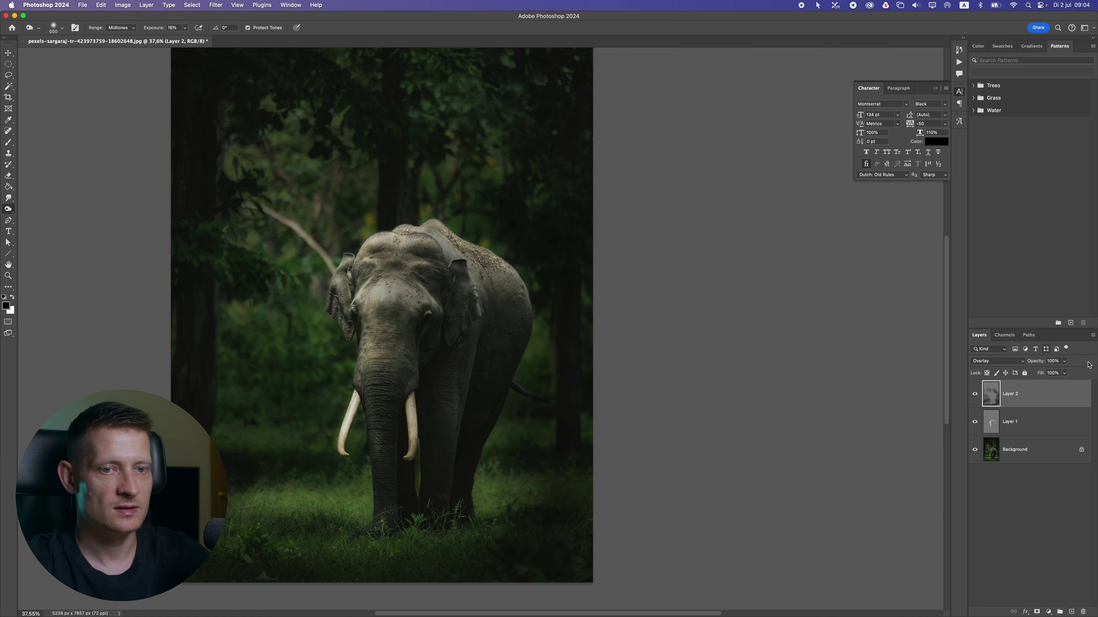
{"action": "scroll", "coordinate": [472, 397], "scroll_direction": "down", "scroll_amount": 4}
{"action": "scroll", "coordinate": [478, 400], "scroll_direction": "up", "scroll_amount": 1}
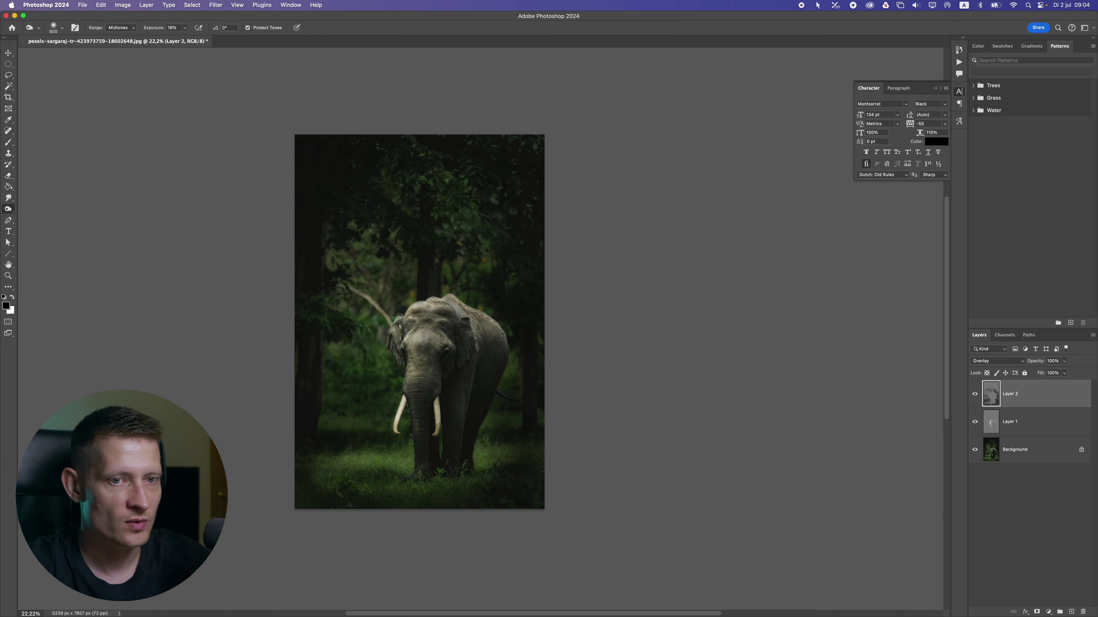
{"action": "left_click", "coordinate": [973, 394]}
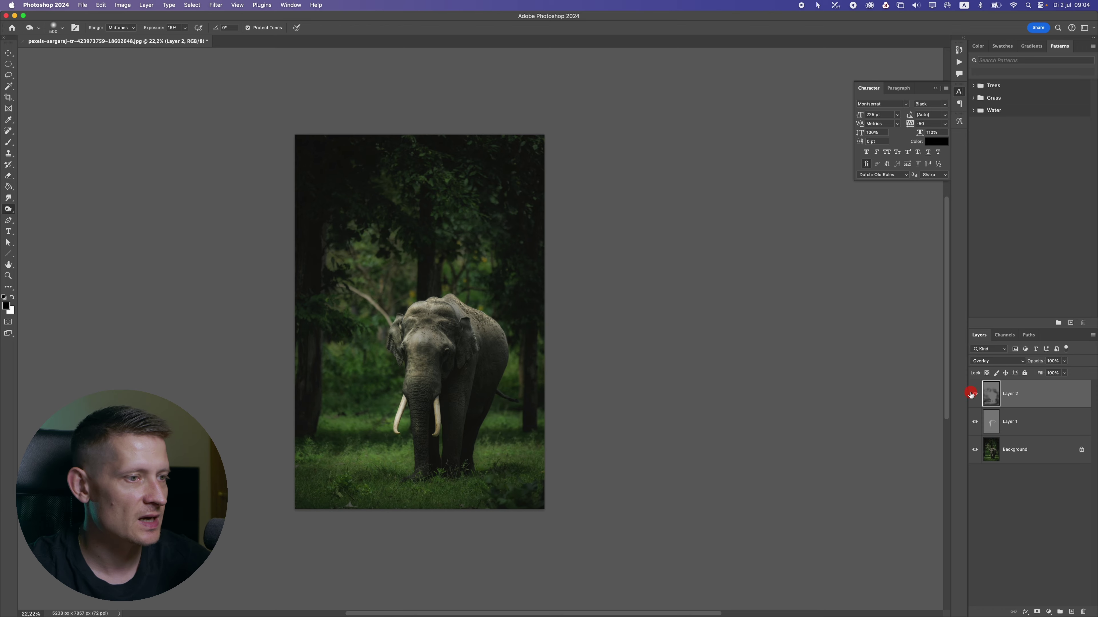
{"action": "left_click", "coordinate": [971, 394]}
Step: Burn the grass and trees along the photo's right side up into the foliage
{"action": "scroll", "coordinate": [437, 393], "scroll_direction": "up", "scroll_amount": 3}
{"action": "left_click_drag", "start_coordinate": [556, 474], "coordinate": [556, 473]}
{"action": "mouse_move", "coordinate": [618, 400]}
{"action": "left_mouse_down"}
{"action": "mouse_move", "coordinate": [608, 279]}
{"action": "mouse_move", "coordinate": [585, 214]}
{"action": "mouse_move", "coordinate": [558, 206]}
{"action": "mouse_move", "coordinate": [515, 139]}
{"action": "left_mouse_up"}
Step: Enlarge the burn brush to 1000 and burn the foliage above and behind the elephant
{"action": "scroll", "coordinate": [432, 194], "scroll_direction": "up", "scroll_amount": 3}
{"action": "key", "text": "bracketright"}
{"action": "key", "text": "bracketright"}
{"action": "key", "text": "bracketright"}
{"action": "key", "text": "bracketright"}
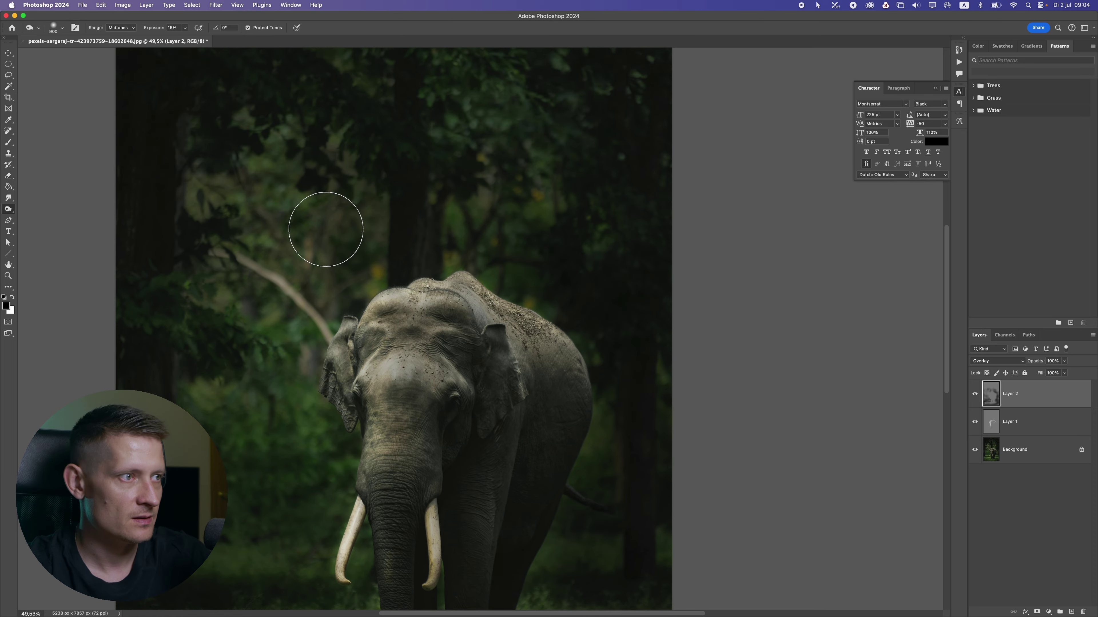
{"action": "scroll", "coordinate": [326, 229], "scroll_direction": "up", "scroll_amount": 1}
{"action": "key", "text": "bracketright"}
{"action": "mouse_move", "coordinate": [326, 229]}
{"action": "left_mouse_down"}
{"action": "mouse_move", "coordinate": [235, 201]}
{"action": "mouse_move", "coordinate": [456, 152]}
{"action": "mouse_move", "coordinate": [632, 223]}
{"action": "mouse_move", "coordinate": [555, 279]}
{"action": "mouse_move", "coordinate": [523, 272]}
{"action": "left_mouse_up"}
{"action": "scroll", "coordinate": [488, 326], "scroll_direction": "down", "scroll_amount": 5}
{"action": "scroll", "coordinate": [441, 419], "scroll_direction": "up", "scroll_amount": 2}
{"action": "left_click_drag", "start_coordinate": [383, 380], "coordinate": [322, 406]}
{"action": "scroll", "coordinate": [552, 377], "scroll_direction": "up", "scroll_amount": 2}
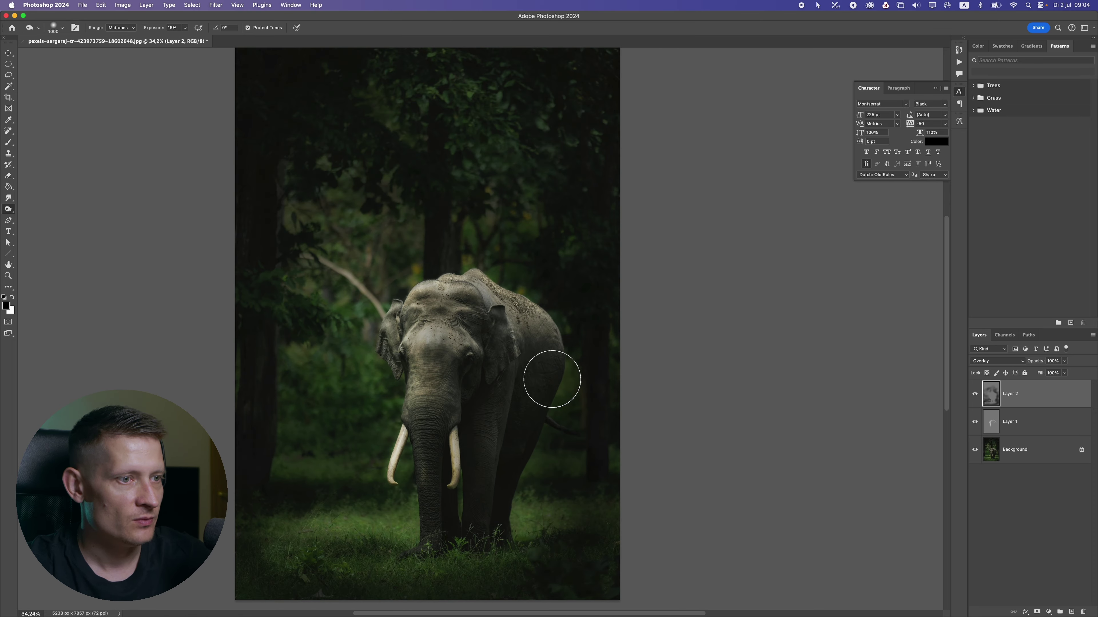
Step: Try burning the elephant's rear flank with brush size 400, and undo that stroke
{"action": "key", "text": "bracketleft"}
{"action": "key", "text": "bracketleft"}
{"action": "key", "text": "bracketleft"}
{"action": "key", "text": "bracketleft"}
{"action": "key", "text": "bracketleft"}
{"action": "key", "text": "bracketleft"}
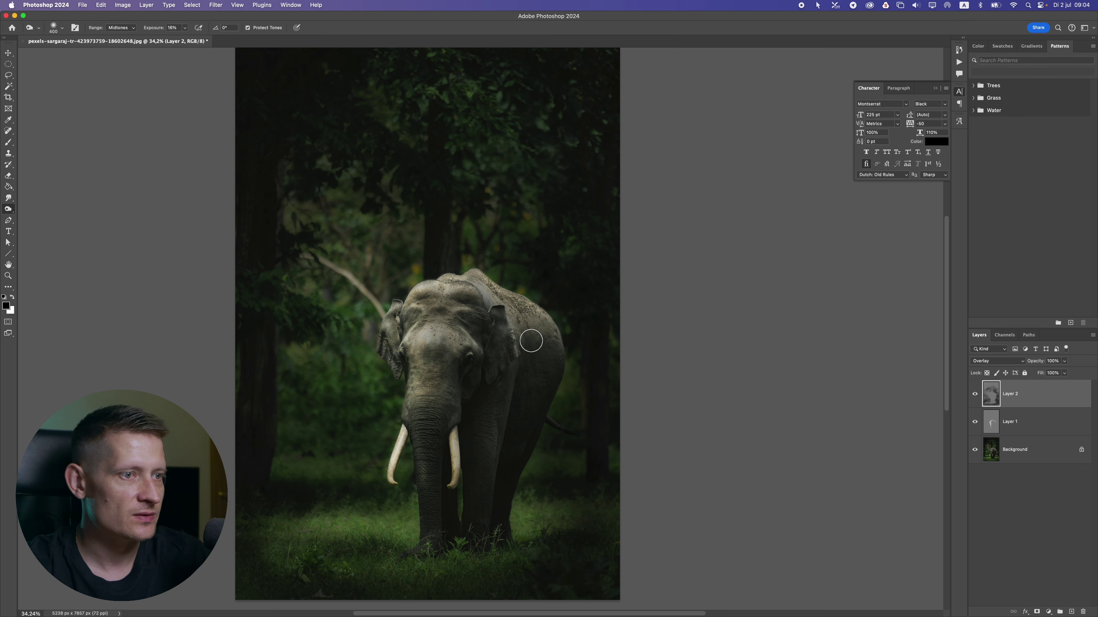
{"action": "scroll", "coordinate": [525, 389], "scroll_direction": "up", "scroll_amount": 2}
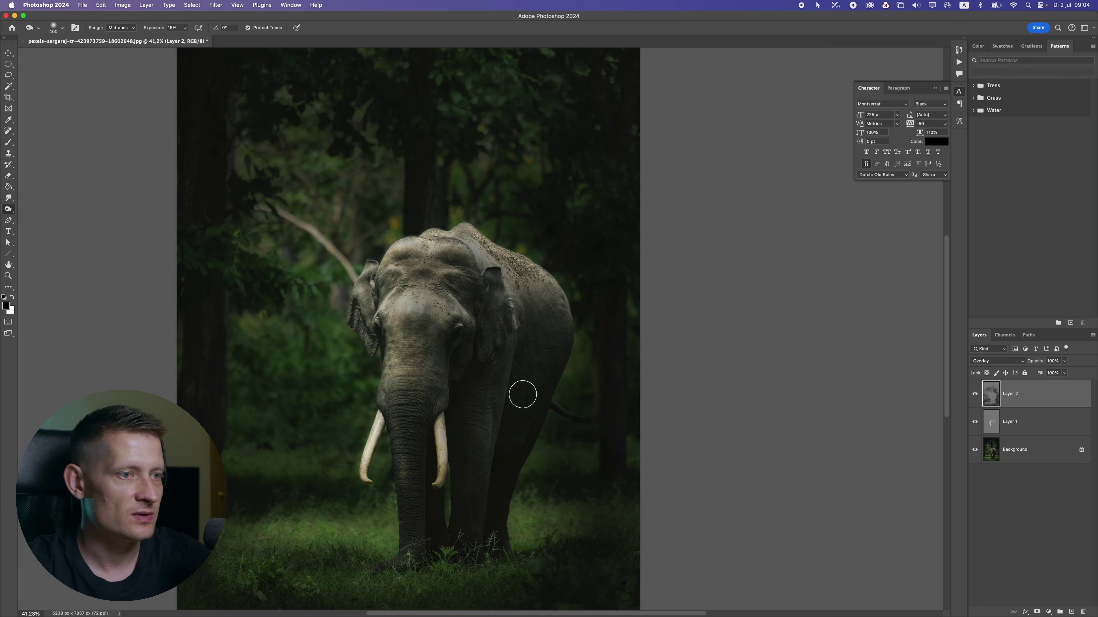
{"action": "left_click", "coordinate": [538, 393]}
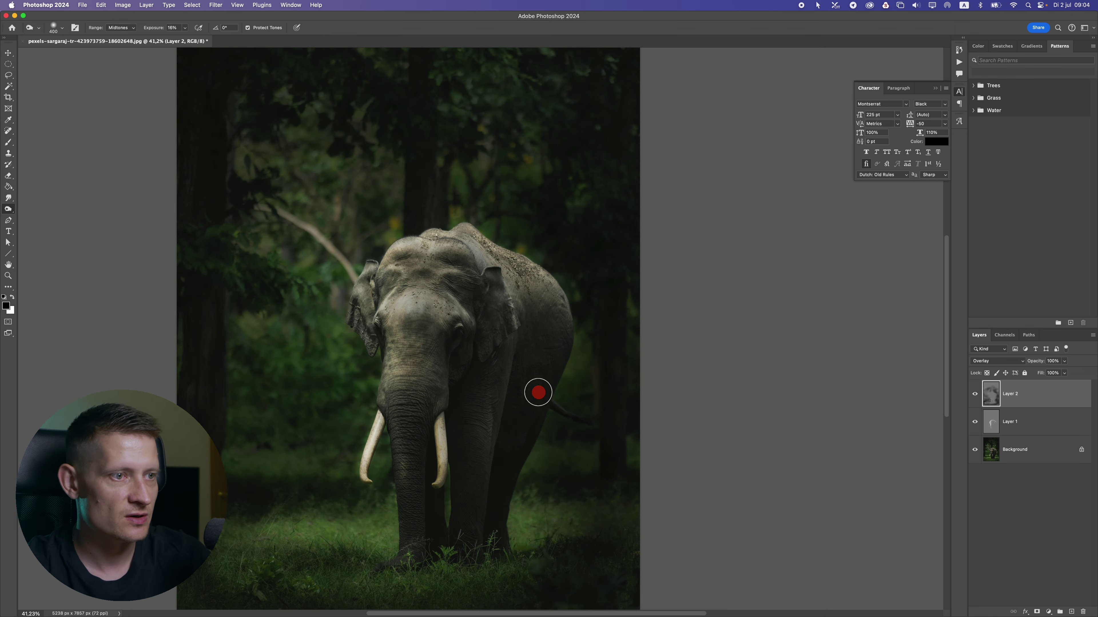
{"action": "key", "text": "super+z"}
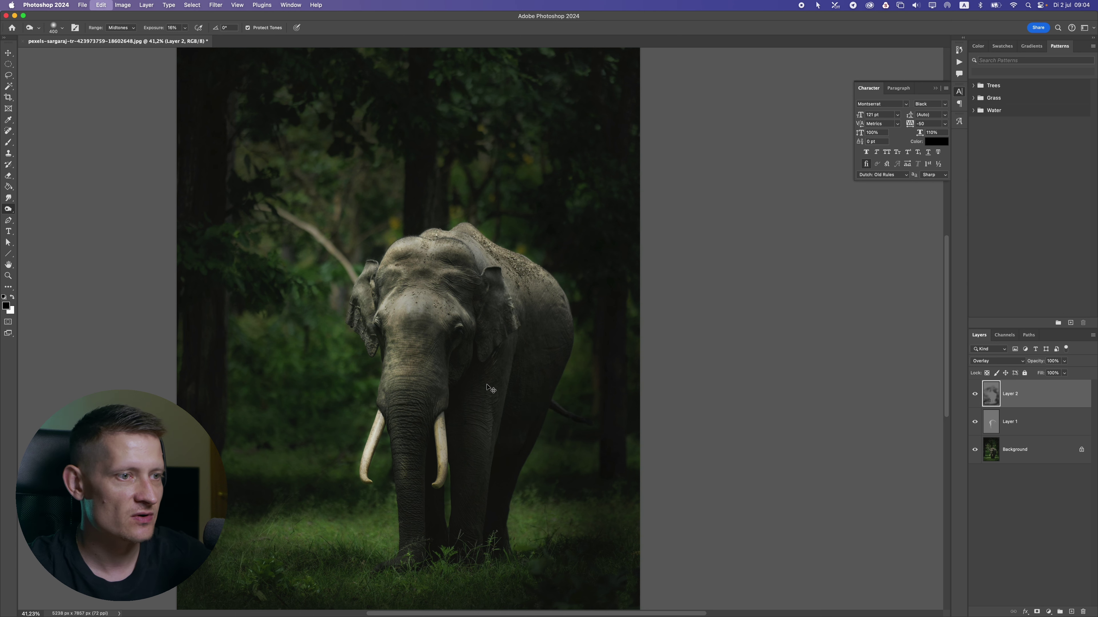
{"action": "scroll", "coordinate": [490, 389], "scroll_direction": "up", "scroll_amount": 1}
{"action": "key", "text": "bracketleft"}
{"action": "key", "text": "bracketleft"}
{"action": "key", "text": "bracketleft"}
{"action": "key", "text": "bracketleft"}
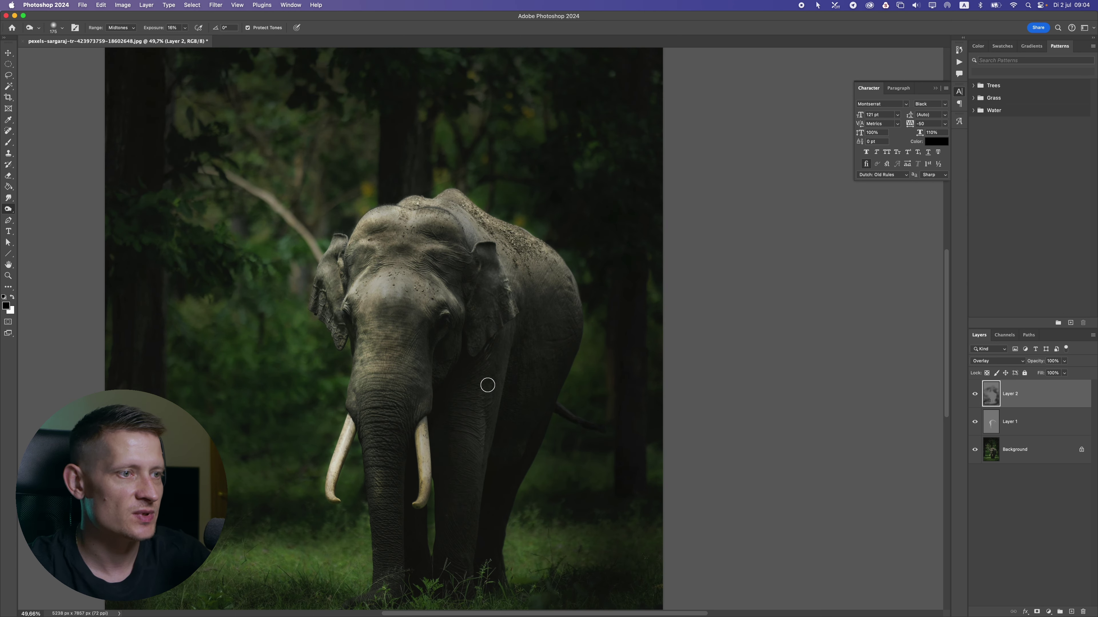
{"action": "key", "text": "bracketright"}
{"action": "key", "text": "bracketright"}
{"action": "key", "text": "bracketright"}
Step: View the whole photo beside the reference elephant screenshot in Preview to compare their lighting, and return to Photoshop
{"action": "scroll", "coordinate": [428, 435], "scroll_direction": "down", "scroll_amount": 8}
{"action": "scroll", "coordinate": [427, 436], "scroll_direction": "up", "scroll_amount": 5}
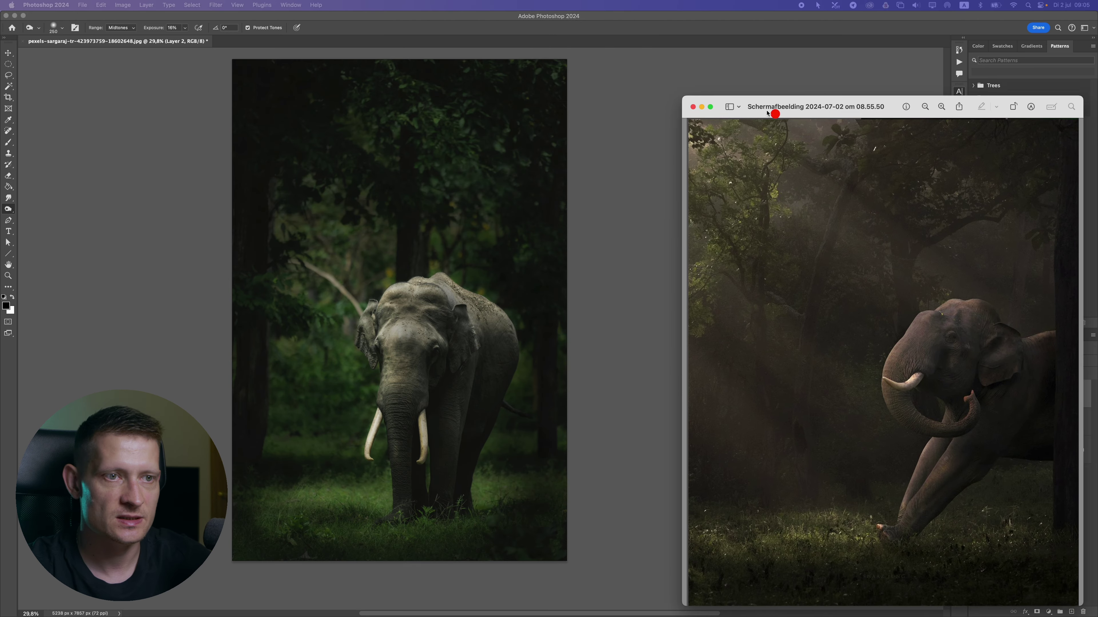
{"action": "left_click_drag", "start_coordinate": [774, 113], "coordinate": [717, 77]}
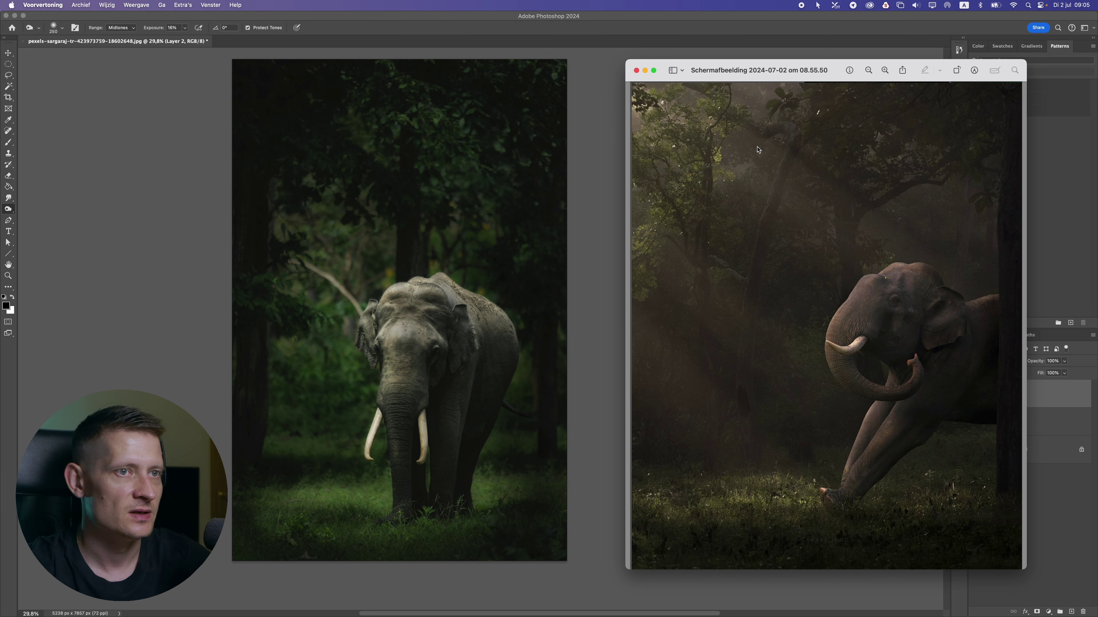
{"action": "left_click", "coordinate": [426, 364]}
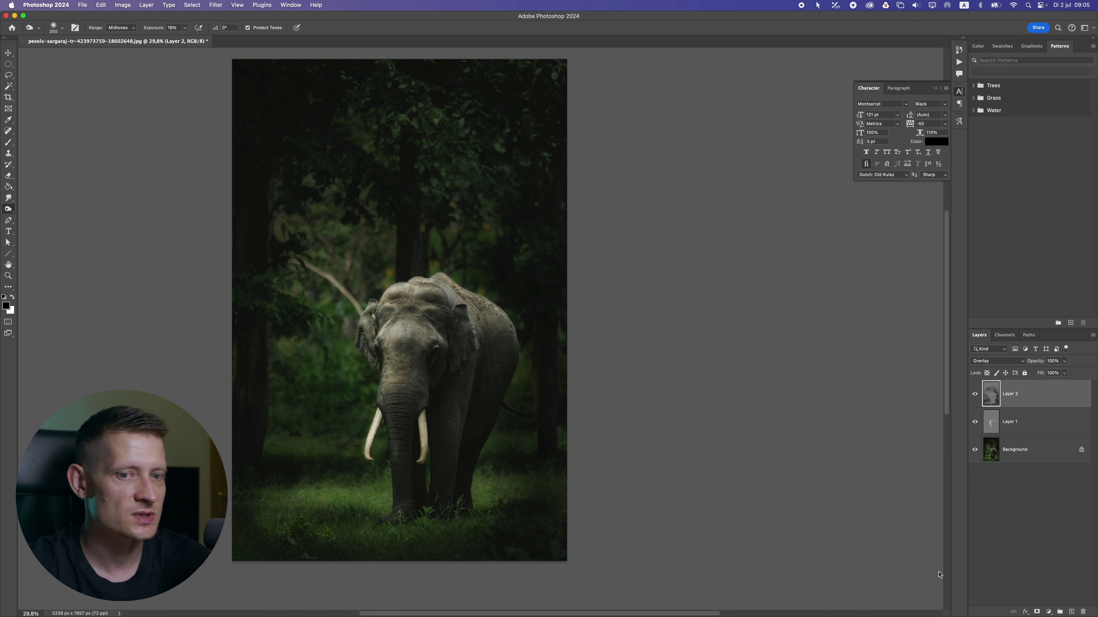
Step: Narrow the Photoshop window so the reference screenshot in Preview fits beside it
{"action": "left_click_drag", "start_coordinate": [1096, 616], "coordinate": [667, 592]}
{"action": "left_click", "coordinate": [704, 113]}
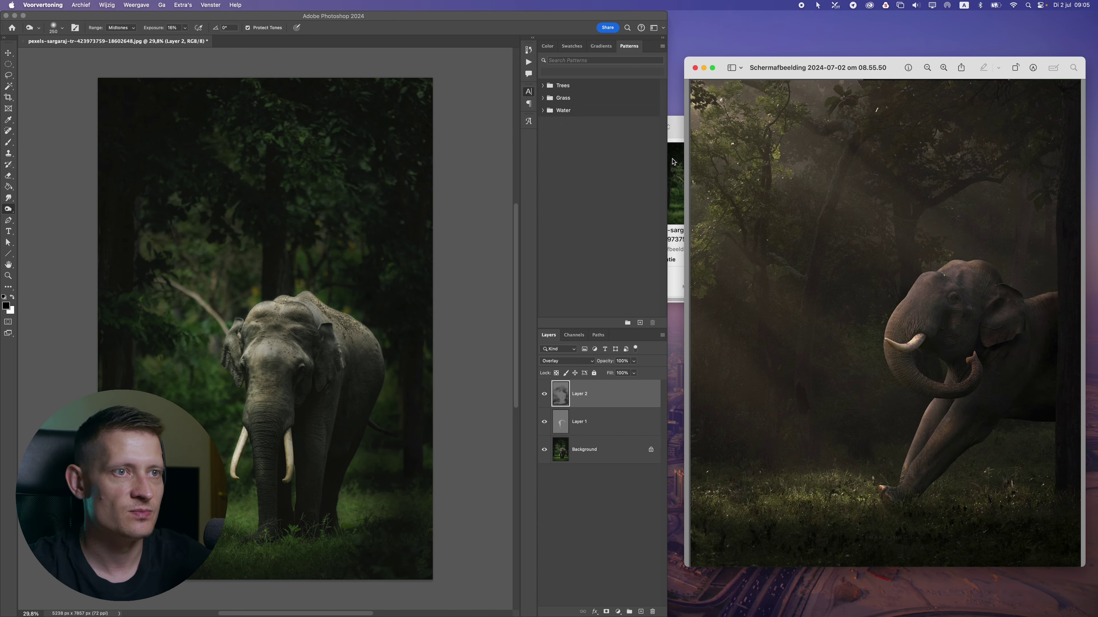
Step: Widen the Photoshop window to meet the reference image, and collapse the Character panel and activate the Move tool
{"action": "left_click_drag", "start_coordinate": [668, 164], "coordinate": [688, 161]}
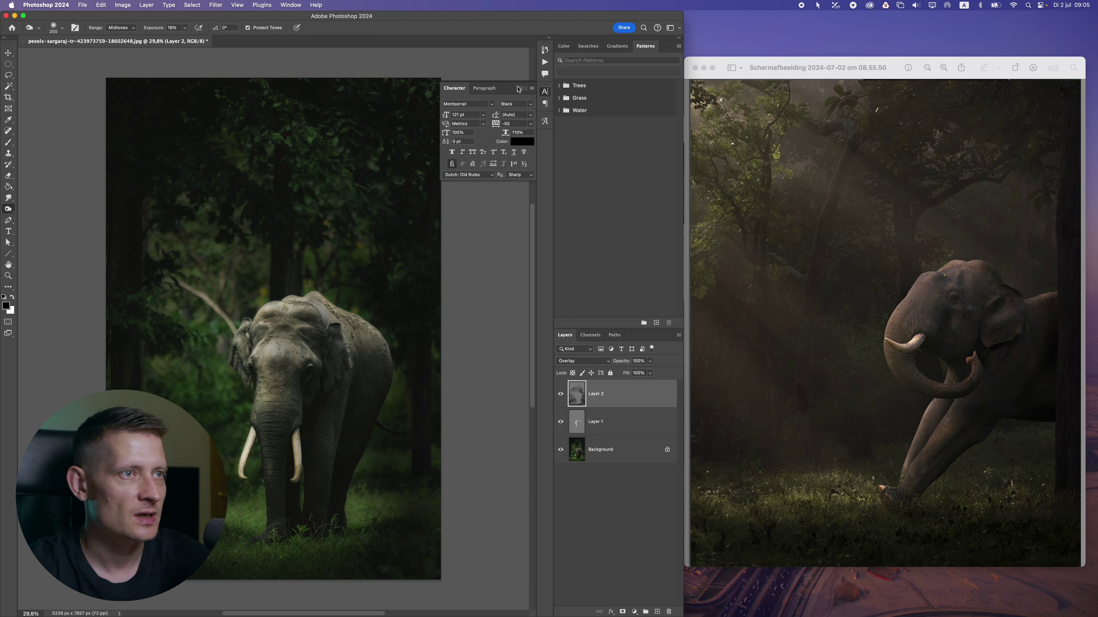
{"action": "left_click", "coordinate": [520, 88]}
{"action": "left_click", "coordinate": [8, 53]}
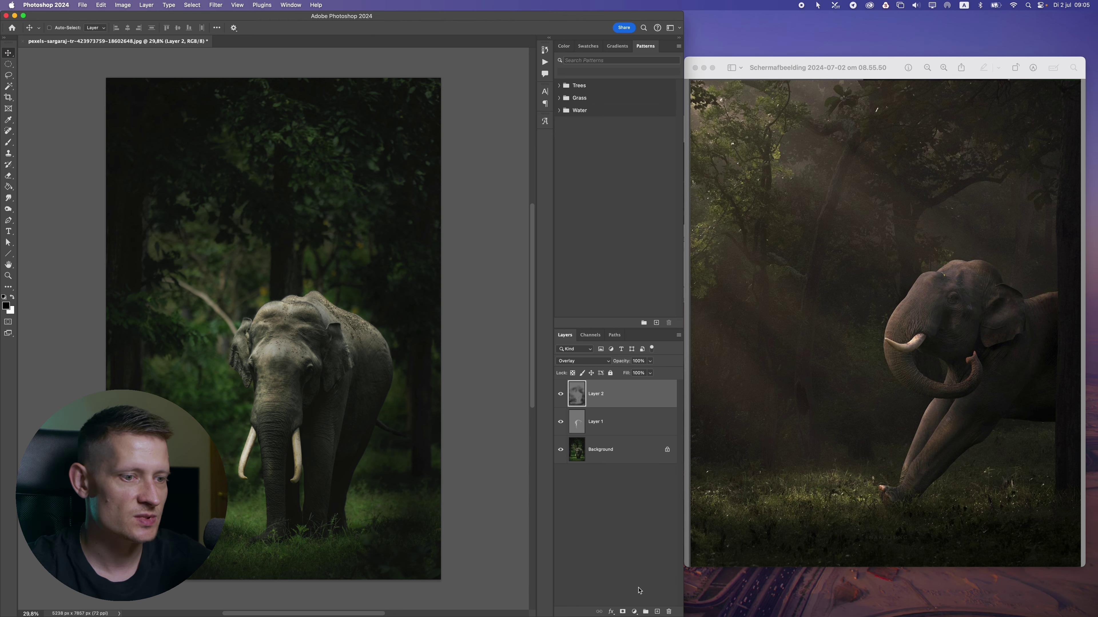
Step: Add a Hue/Saturation adjustment layer with Master saturation -14, and set the Yellows sampled from the grass to hue -7 and saturation -30
{"action": "left_click", "coordinate": [635, 610]}
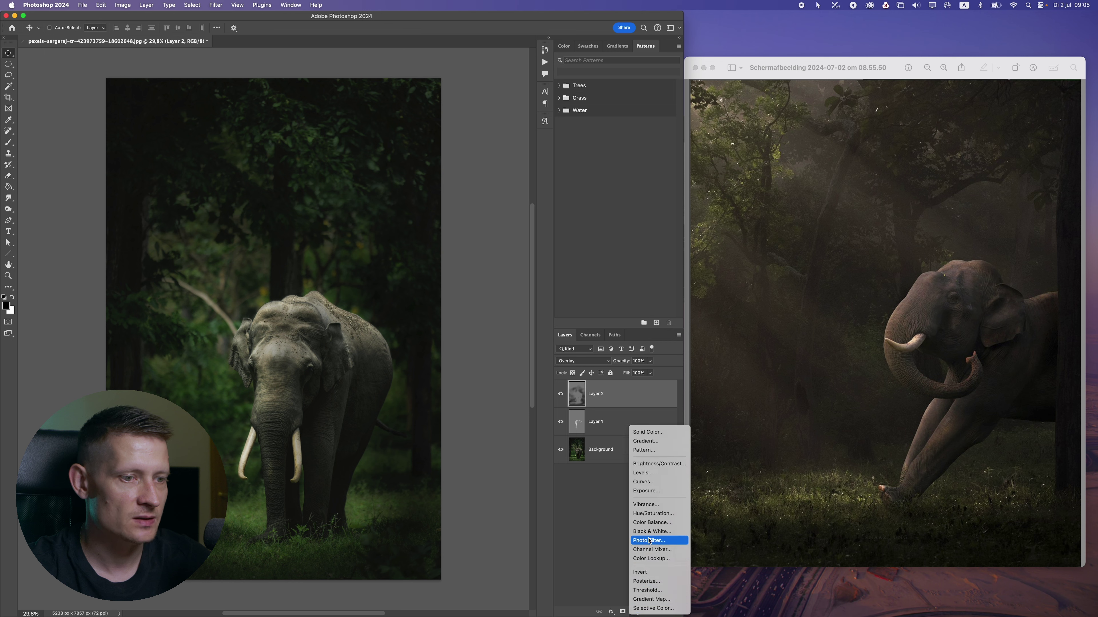
{"action": "left_click", "coordinate": [654, 514]}
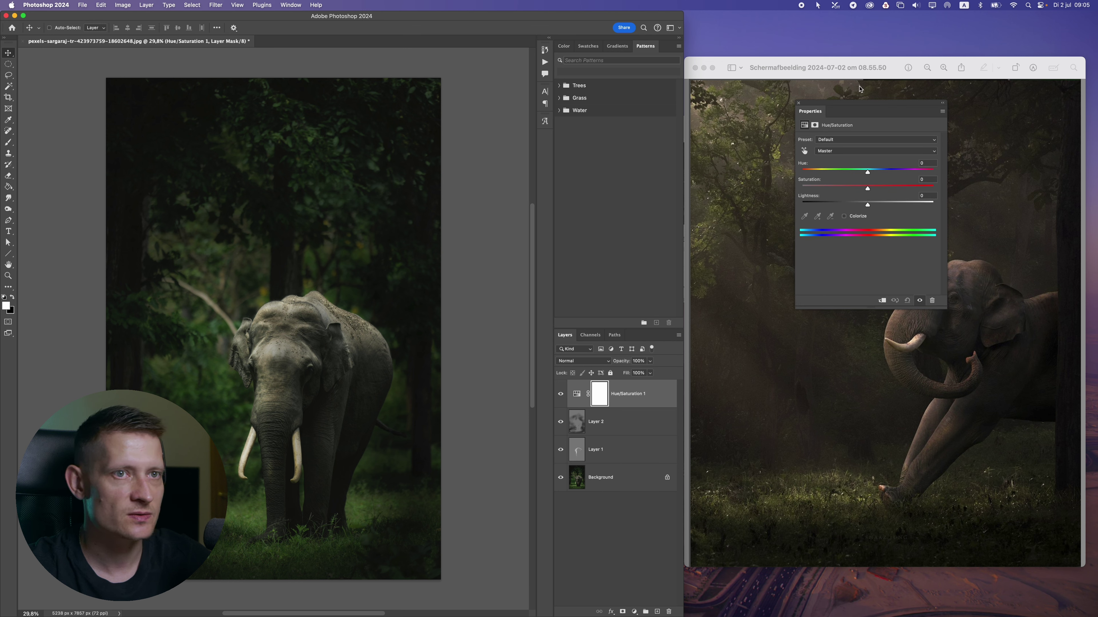
{"action": "left_click_drag", "start_coordinate": [859, 105], "coordinate": [561, 82]}
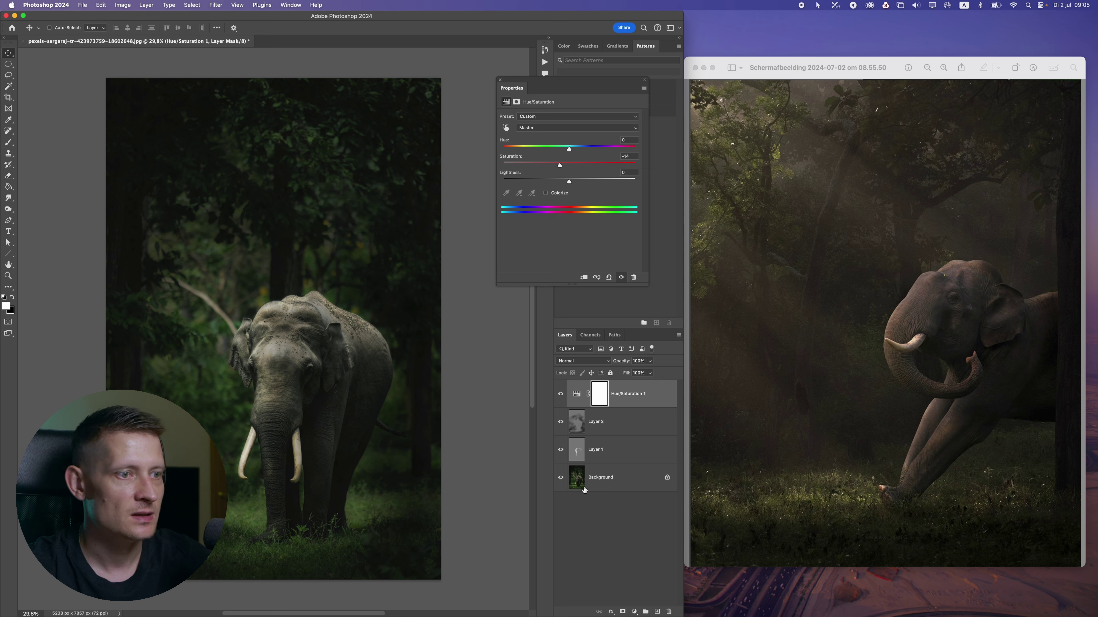
{"action": "left_click", "coordinate": [505, 128]}
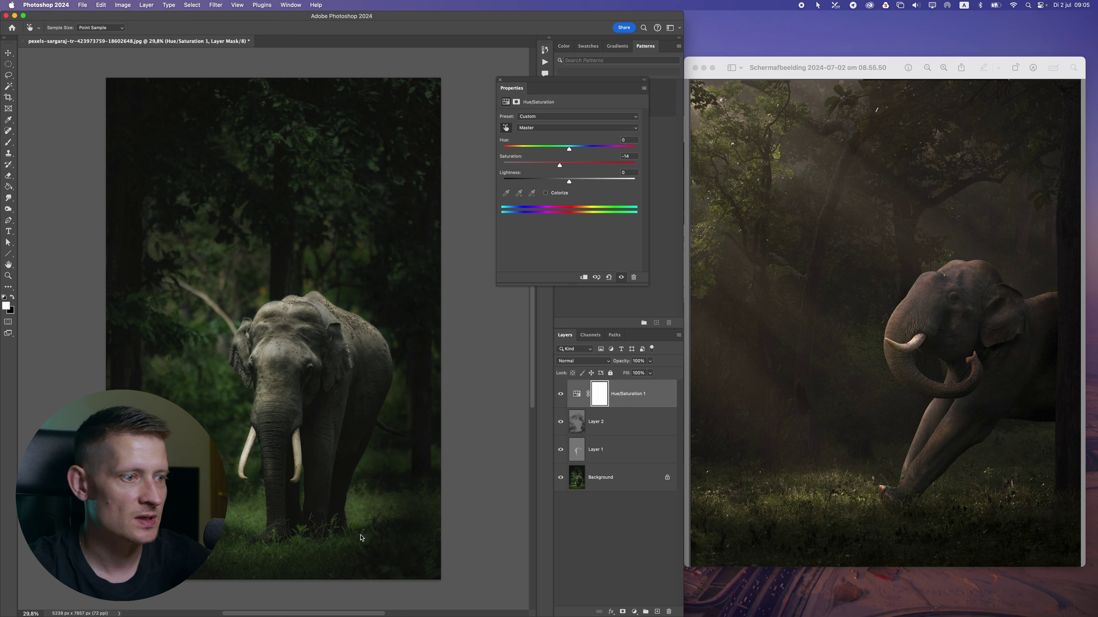
{"action": "left_click", "coordinate": [362, 513]}
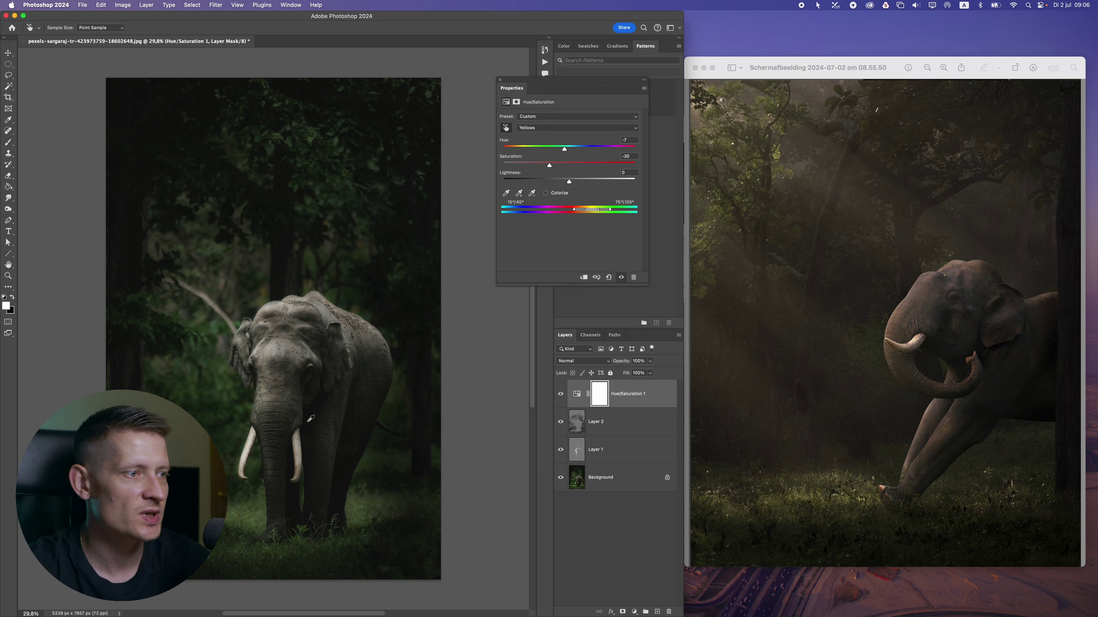
Step: Add a Color Balance adjustment layer with Midtones at Cyan-Red +7, Magenta-Green -6 and Yellow-Blue +1
{"action": "left_click", "coordinate": [633, 611]}
{"action": "left_click", "coordinate": [656, 558]}
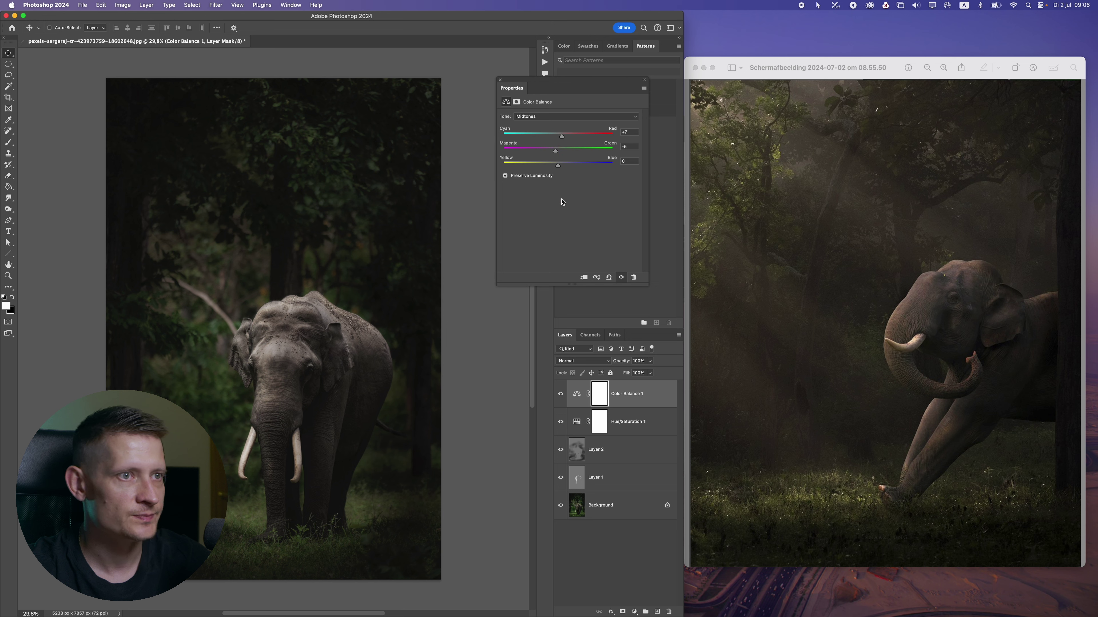
{"action": "left_click_drag", "start_coordinate": [558, 166], "coordinate": [560, 166]}
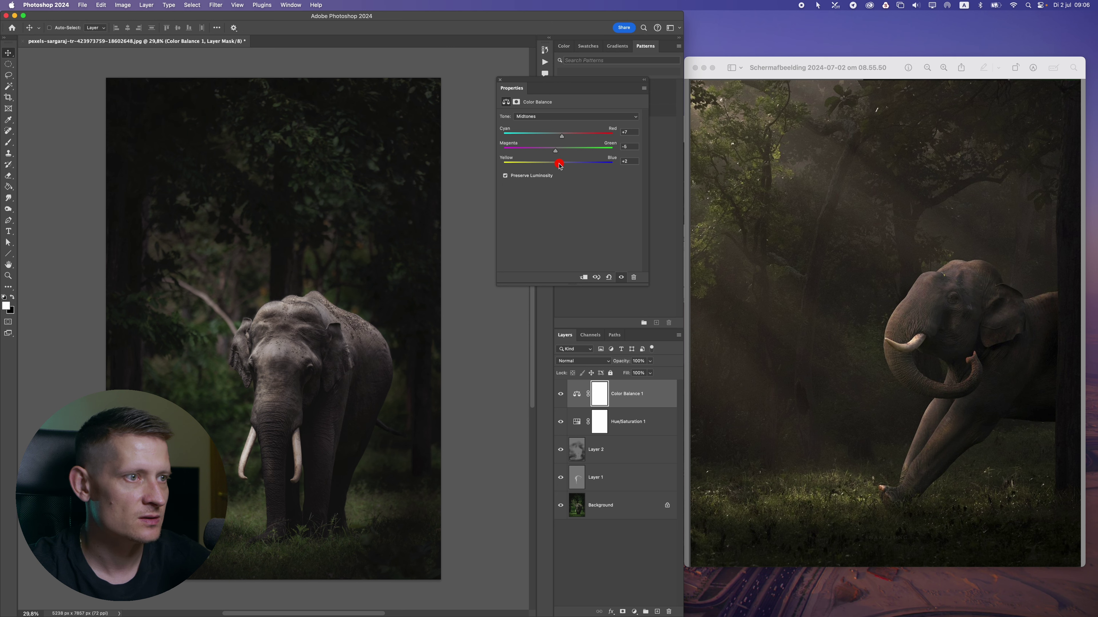
{"action": "scroll", "coordinate": [379, 334], "scroll_direction": "down", "scroll_amount": 2}
{"action": "scroll", "coordinate": [329, 403], "scroll_direction": "up", "scroll_amount": 2}
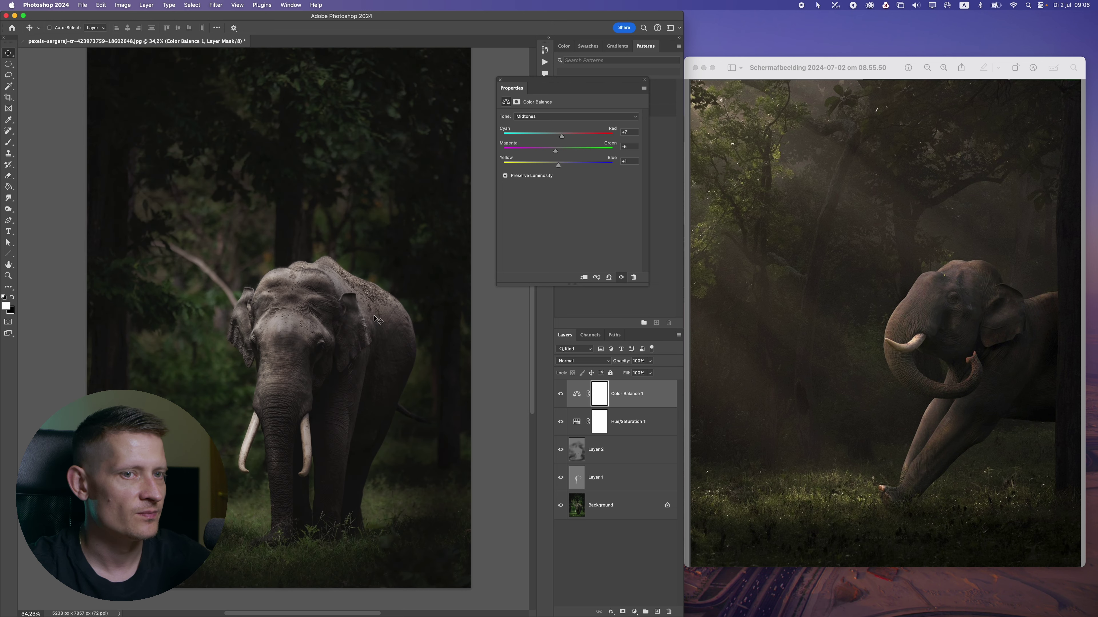
{"action": "left_click", "coordinate": [501, 80]}
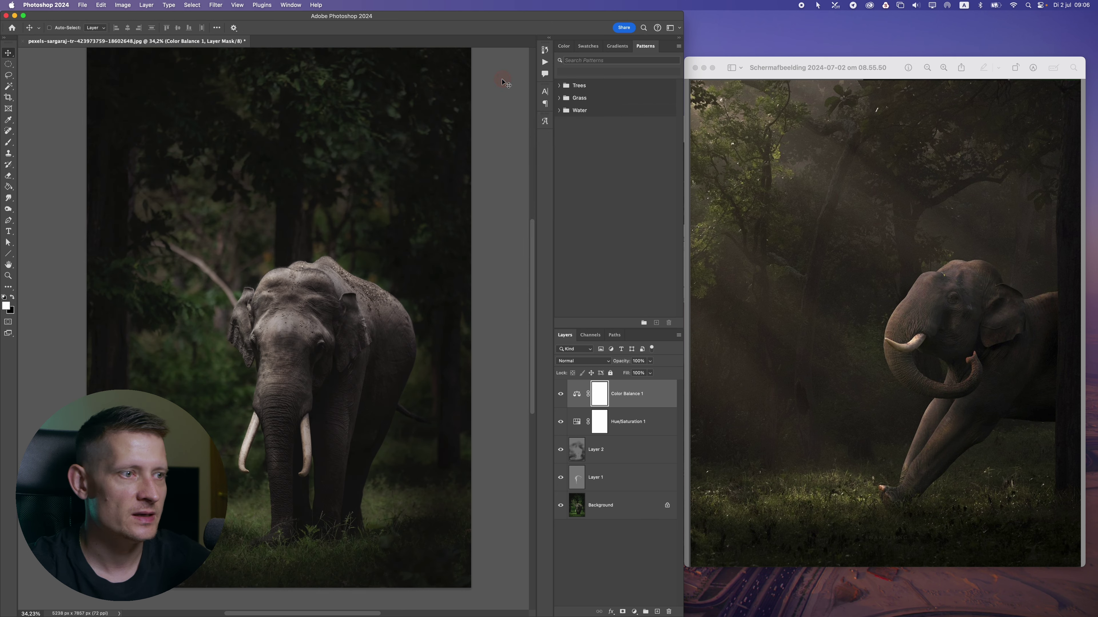
Step: Add a Curves adjustment layer above Color Balance 1 and raise the Red channel's black point to output 6
{"action": "left_click", "coordinate": [577, 399]}
{"action": "key", "text": "x"}
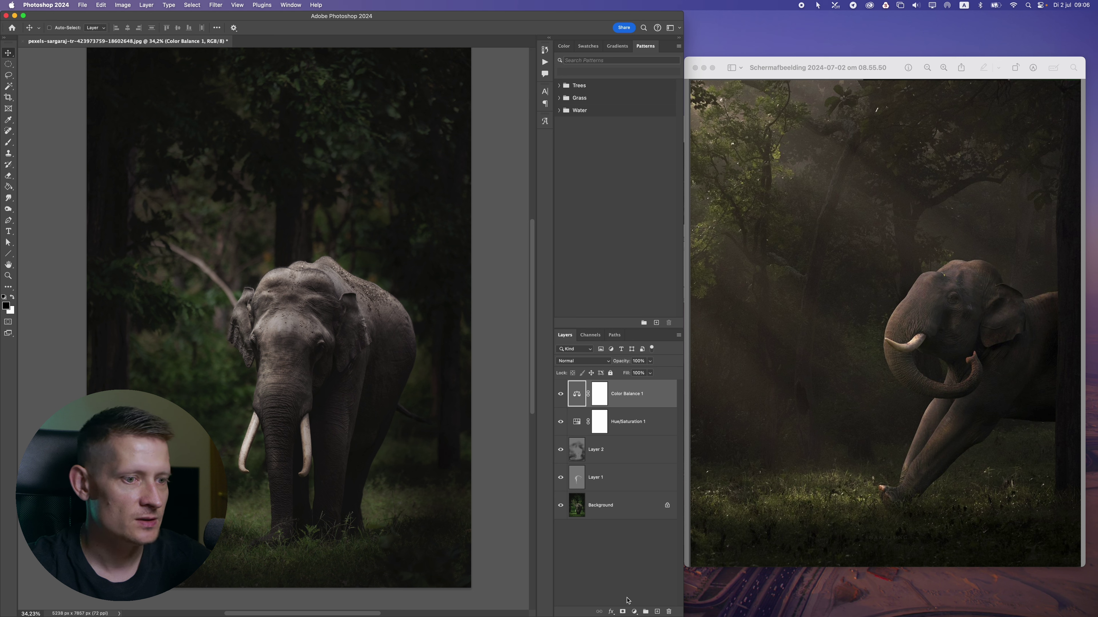
{"action": "left_click", "coordinate": [634, 612]}
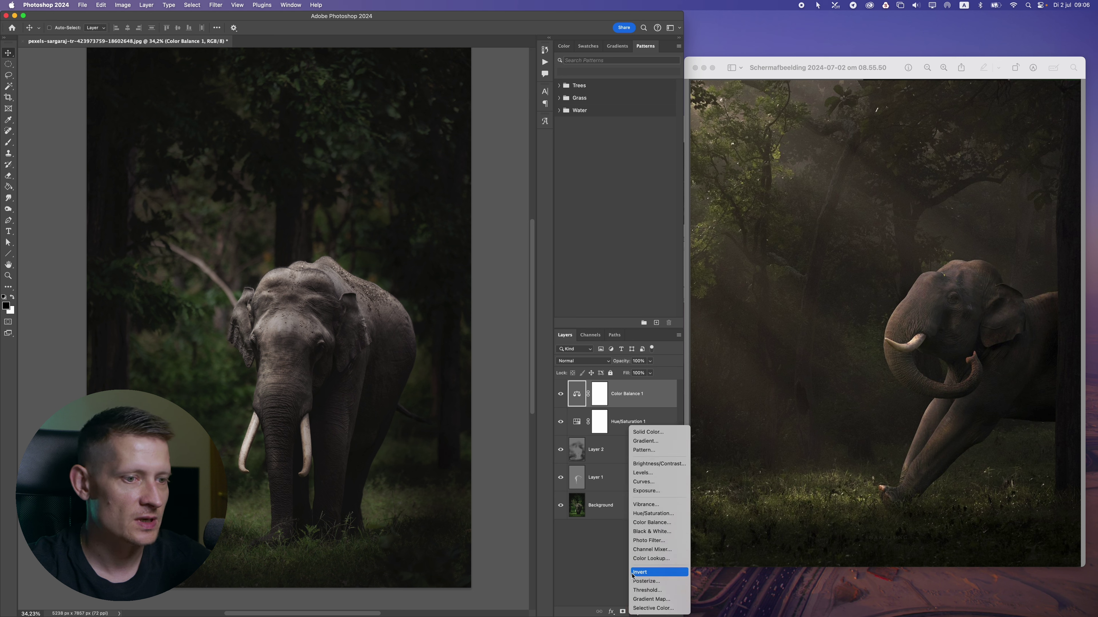
{"action": "left_click", "coordinate": [655, 483]}
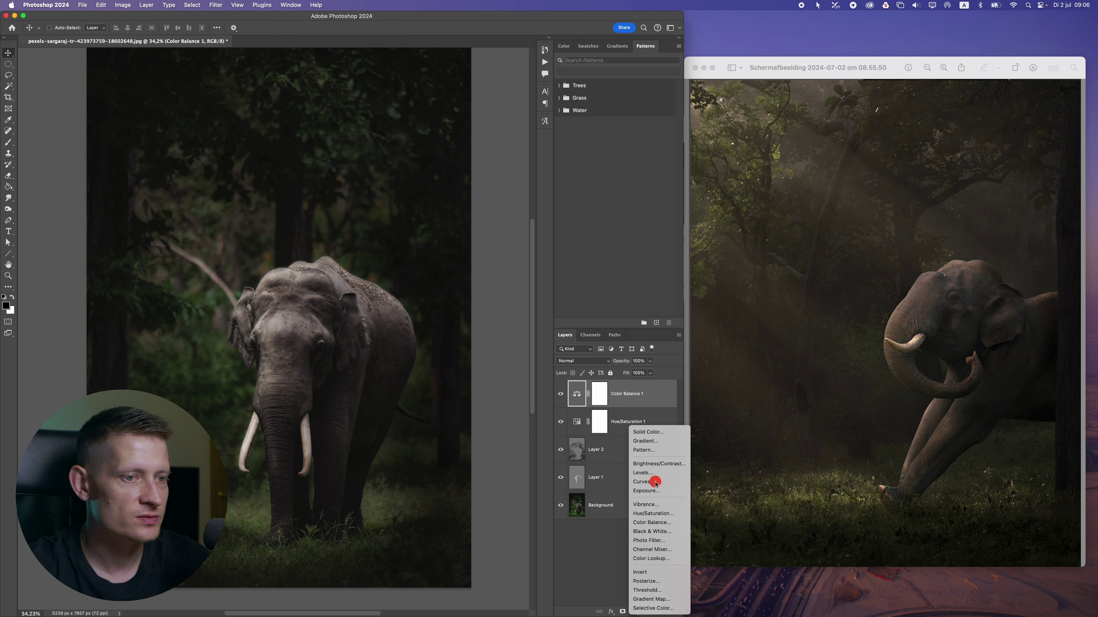
{"action": "left_click", "coordinate": [537, 128]}
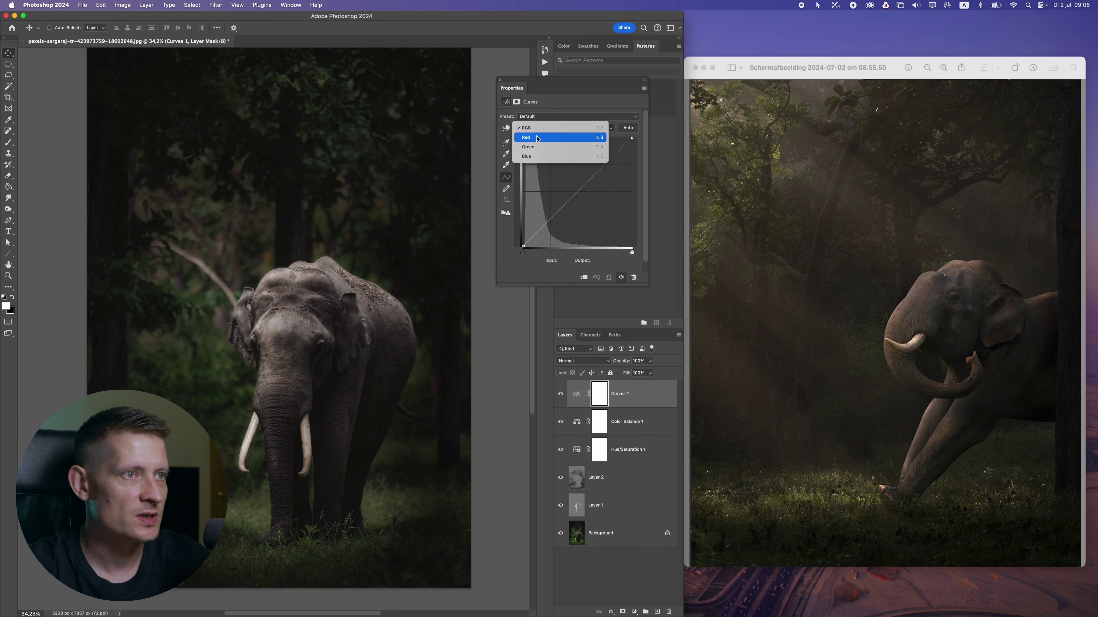
{"action": "left_click", "coordinate": [537, 138]}
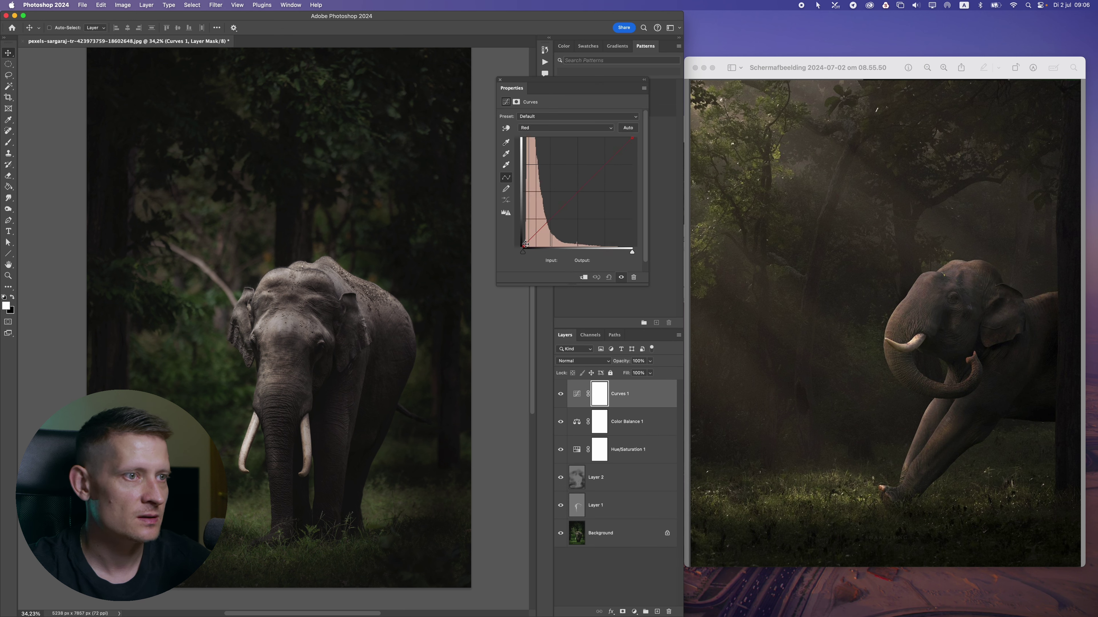
{"action": "mouse_move", "coordinate": [525, 244]}
{"action": "left_mouse_down"}
{"action": "mouse_move", "coordinate": [534, 245]}
{"action": "mouse_move", "coordinate": [515, 232]}
{"action": "mouse_move", "coordinate": [514, 242]}
{"action": "left_mouse_up"}
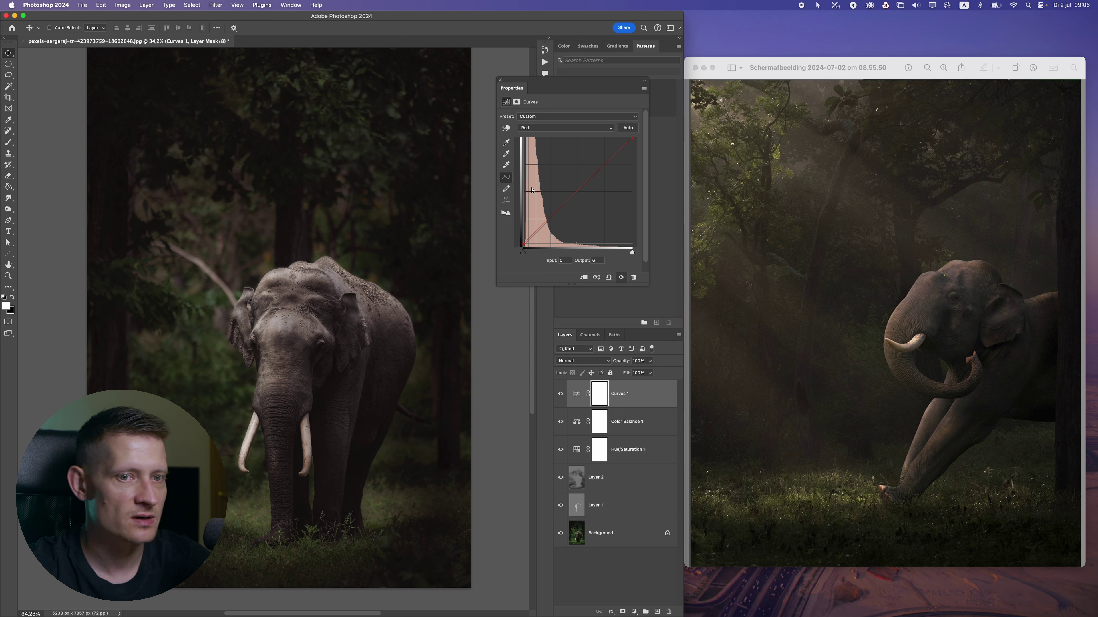
Step: Try moving the black and white points of the Green channel in the Curves adjustment
{"action": "left_click", "coordinate": [565, 128]}
{"action": "left_click", "coordinate": [534, 139]}
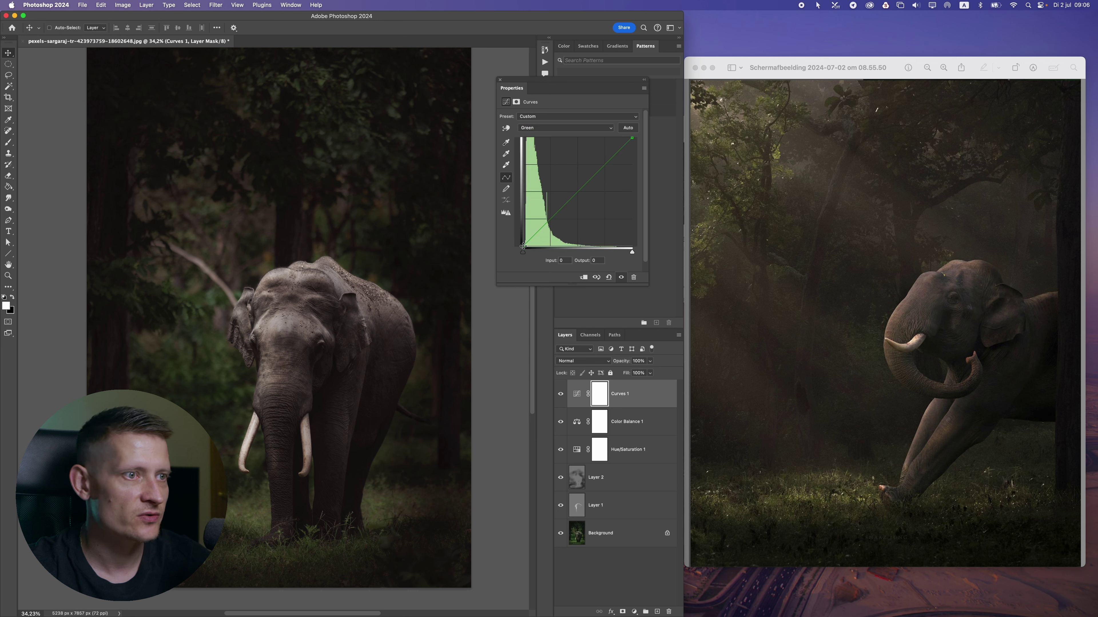
{"action": "left_click_drag", "start_coordinate": [523, 246], "coordinate": [531, 240]}
{"action": "mouse_move", "coordinate": [632, 139]}
{"action": "left_mouse_down"}
{"action": "mouse_move", "coordinate": [618, 136]}
{"action": "mouse_move", "coordinate": [640, 131]}
{"action": "left_mouse_up"}
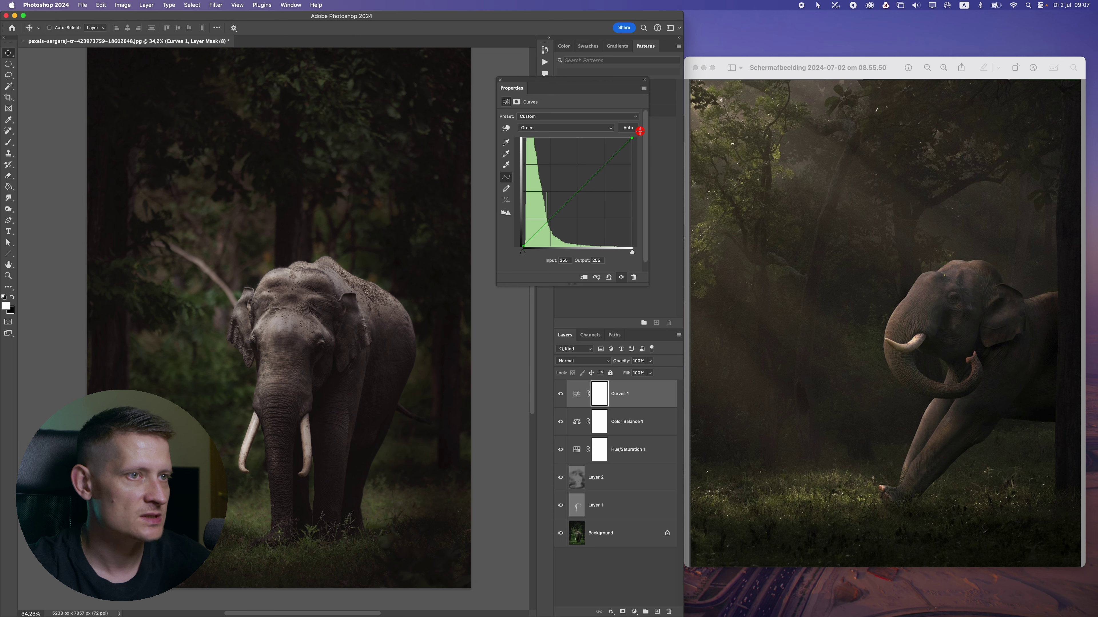
Step: Move the black point of the Curves layer's Blue channel to input 3 and close the adjustment's properties
{"action": "left_click", "coordinate": [559, 128]}
{"action": "left_click", "coordinate": [559, 139]}
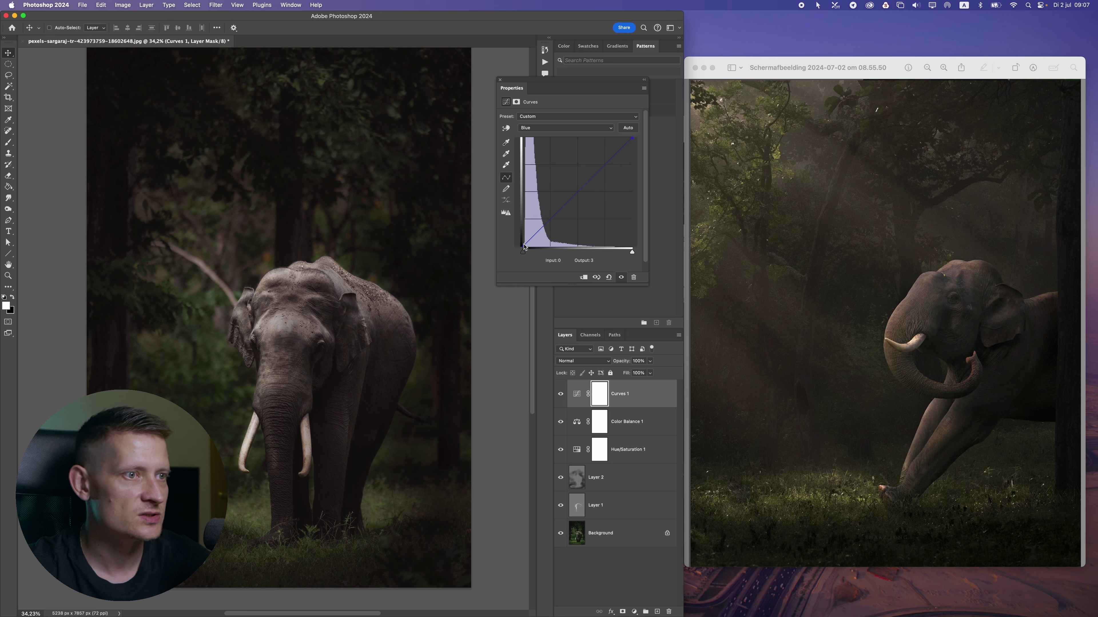
{"action": "left_click_drag", "start_coordinate": [523, 246], "coordinate": [525, 249]}
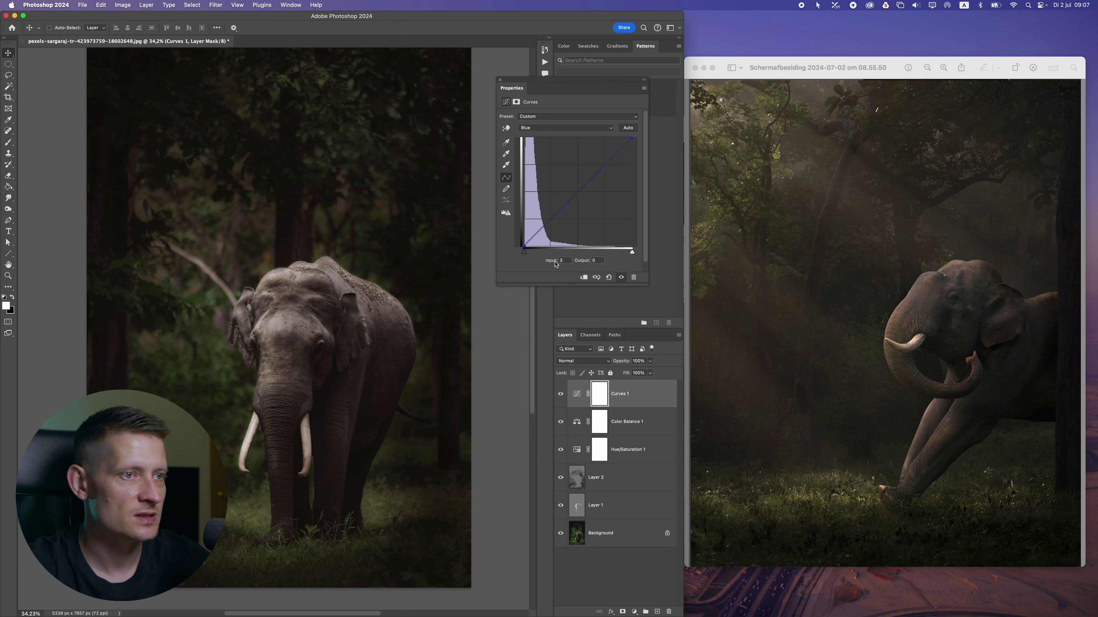
{"action": "scroll", "coordinate": [302, 356], "scroll_direction": "down", "scroll_amount": 5}
{"action": "scroll", "coordinate": [296, 376], "scroll_direction": "up", "scroll_amount": 5}
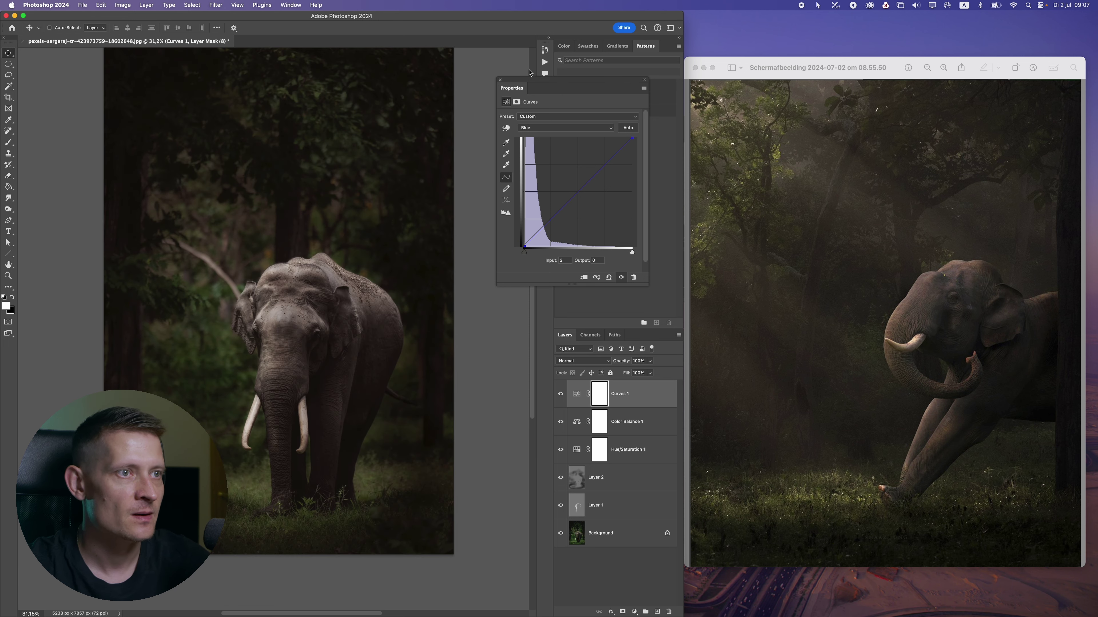
{"action": "left_click", "coordinate": [499, 80]}
{"action": "left_click", "coordinate": [634, 394]}
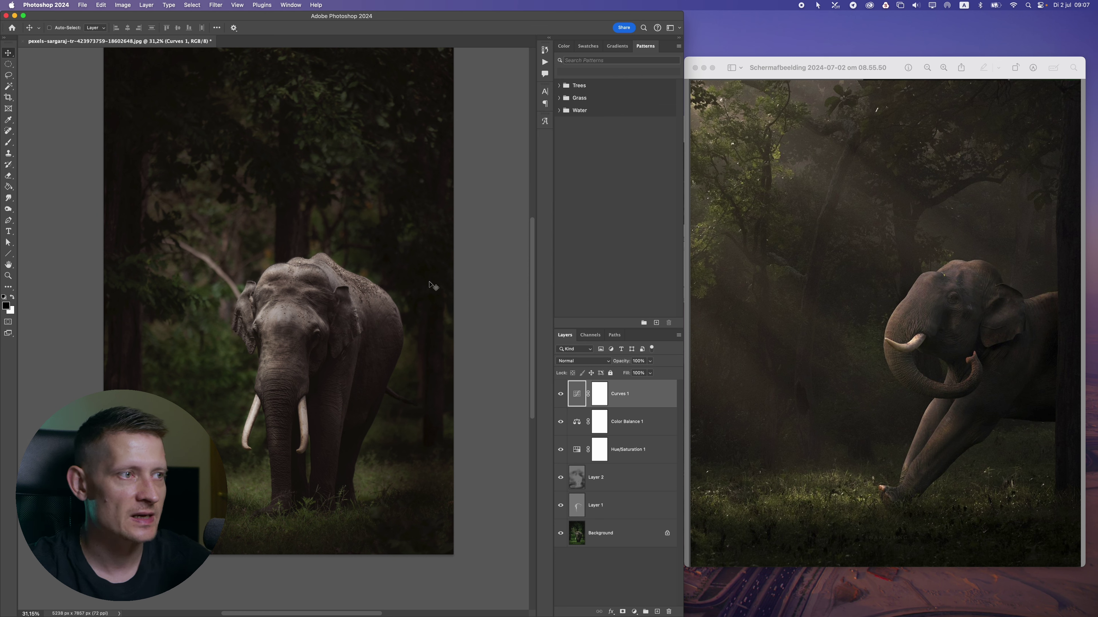
Step: Compare the photo's colours with the reference elephant image in Preview, and return to Photoshop
{"action": "scroll", "coordinate": [315, 349], "scroll_direction": "up", "scroll_amount": 2}
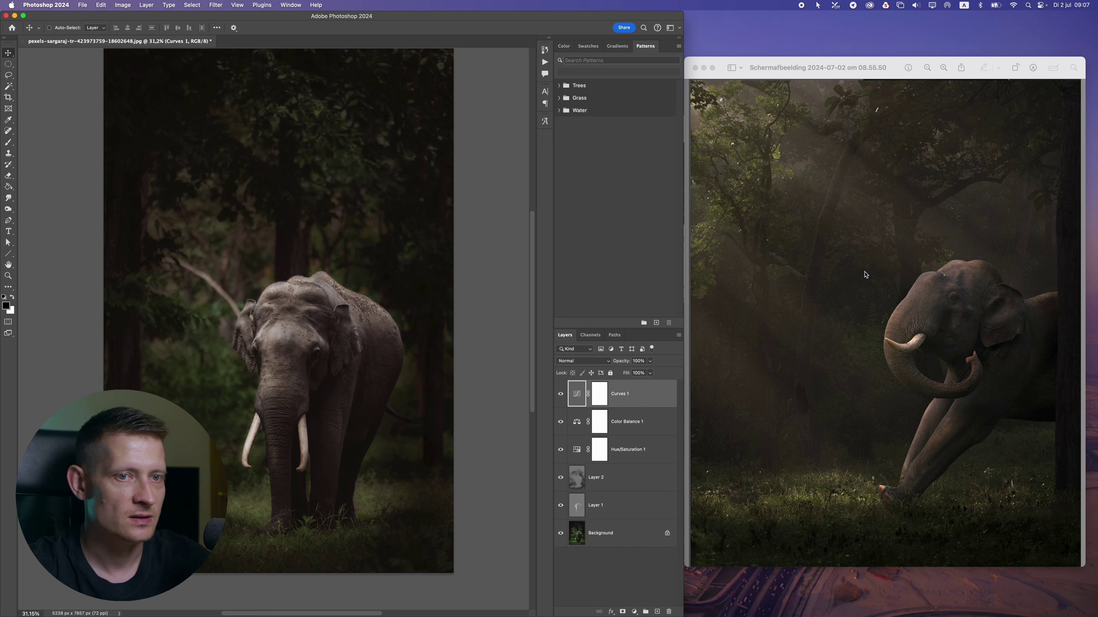
{"action": "left_click", "coordinate": [865, 275]}
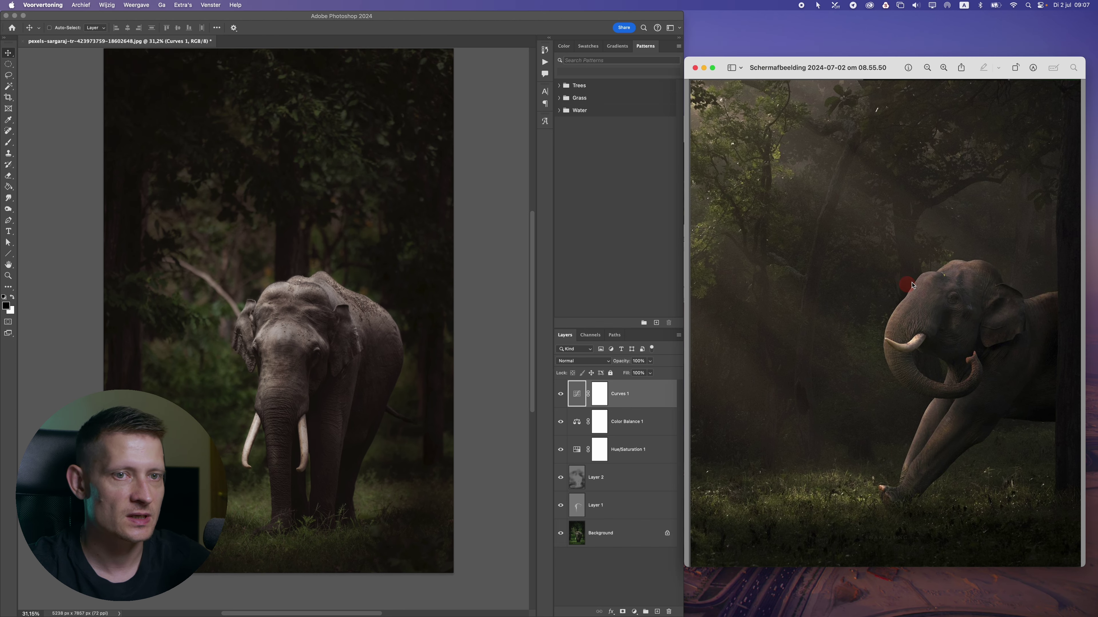
{"action": "left_click", "coordinate": [302, 334]}
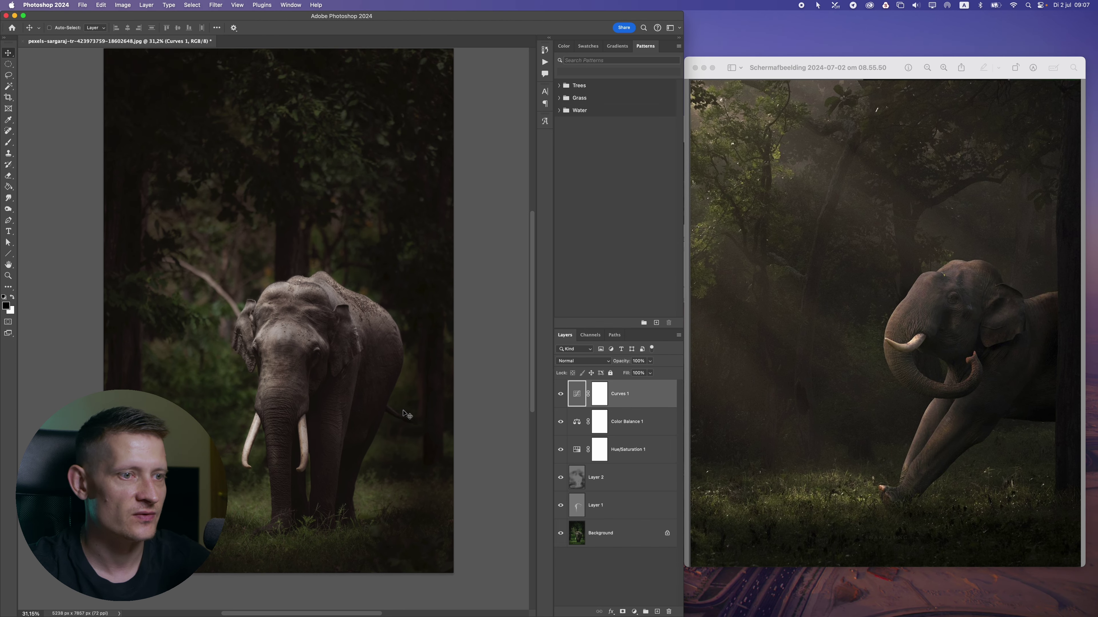
Step: Group the layers from Layer 1 to Curves 1 and toggle the group's visibility to compare the edit with the original
{"action": "left_click", "coordinate": [604, 509], "text": "shift"}
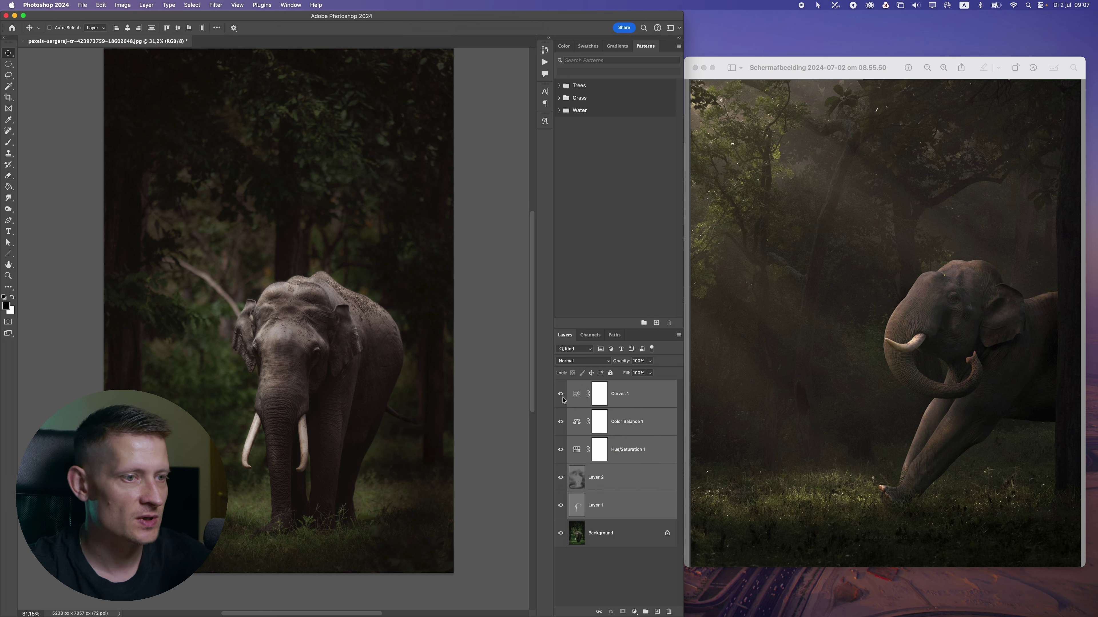
{"action": "key", "text": "super+g"}
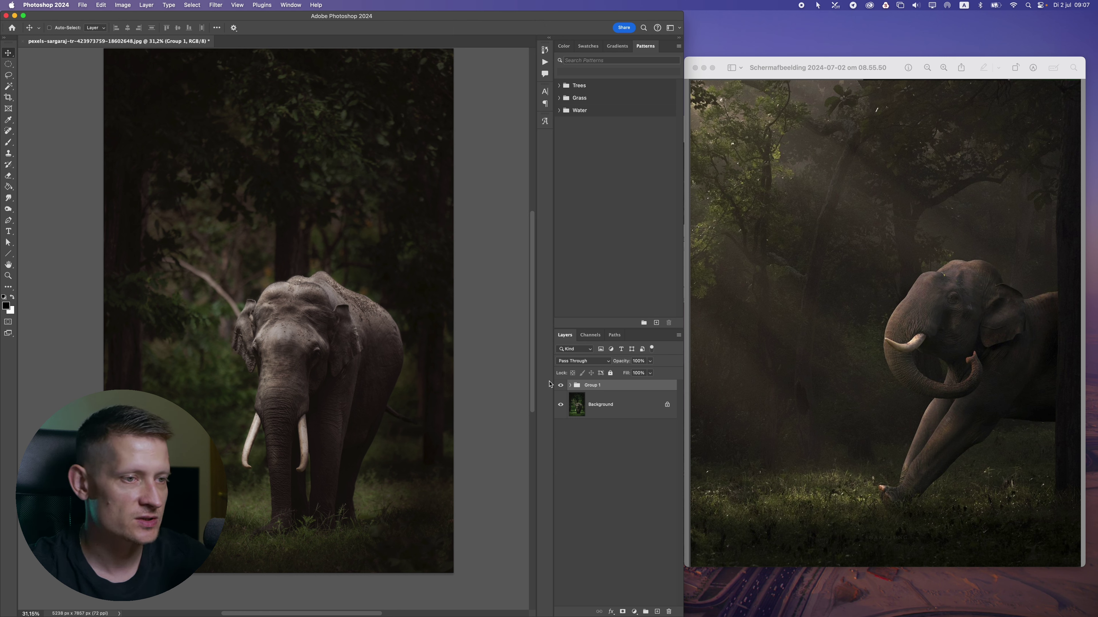
{"action": "left_click", "coordinate": [561, 385]}
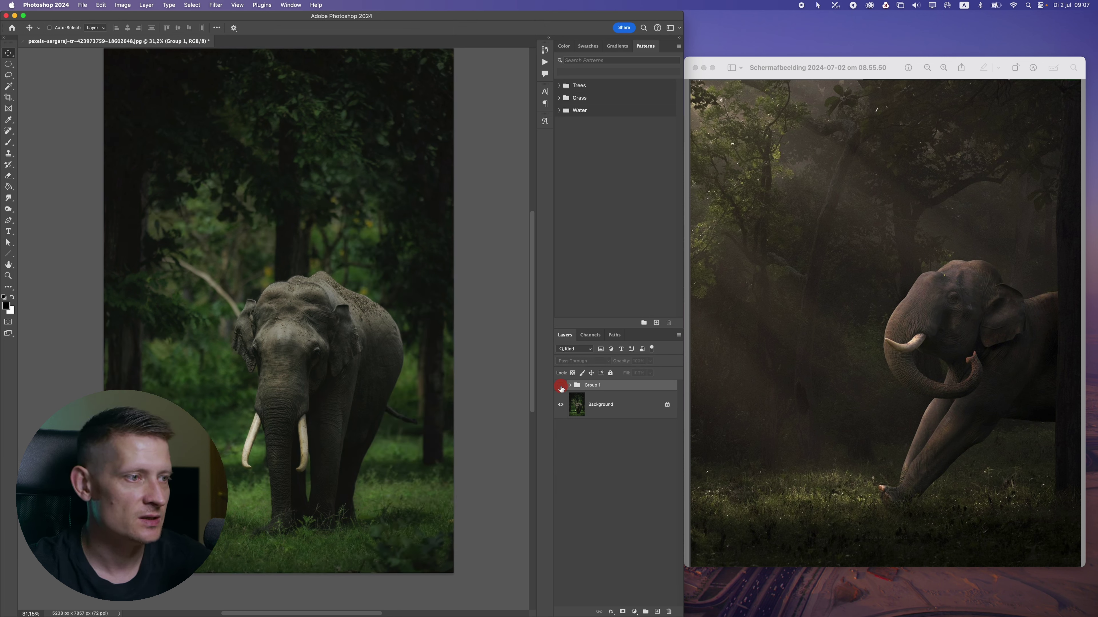
{"action": "left_click", "coordinate": [560, 386]}
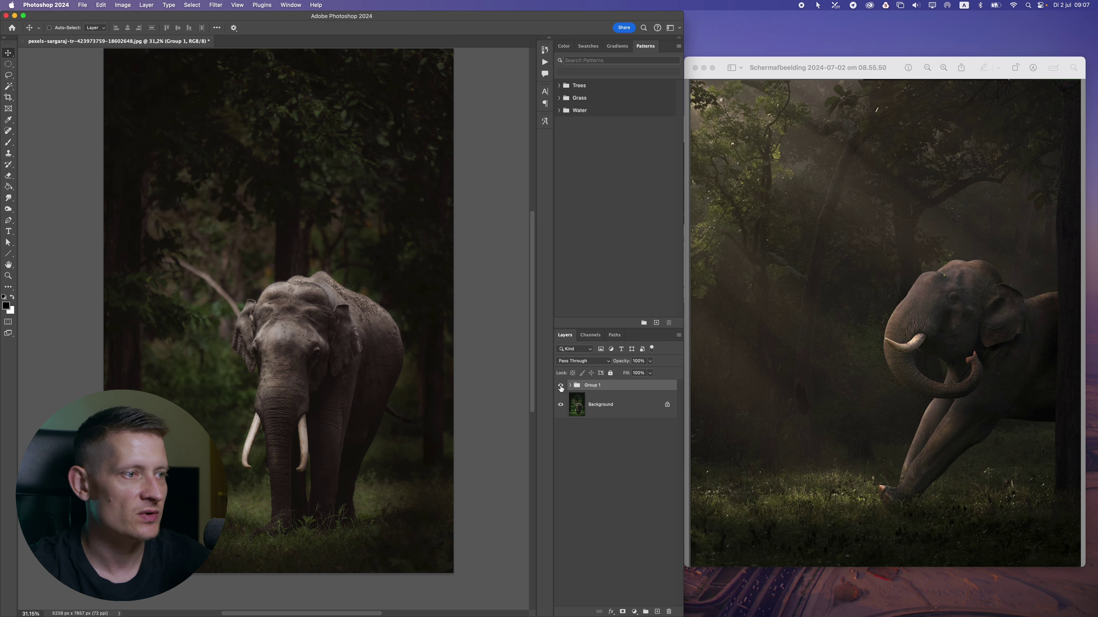
{"action": "left_click", "coordinate": [561, 386]}
{"action": "left_click", "coordinate": [561, 385]}
{"action": "left_click", "coordinate": [561, 385]}
{"action": "left_click", "coordinate": [561, 385]}
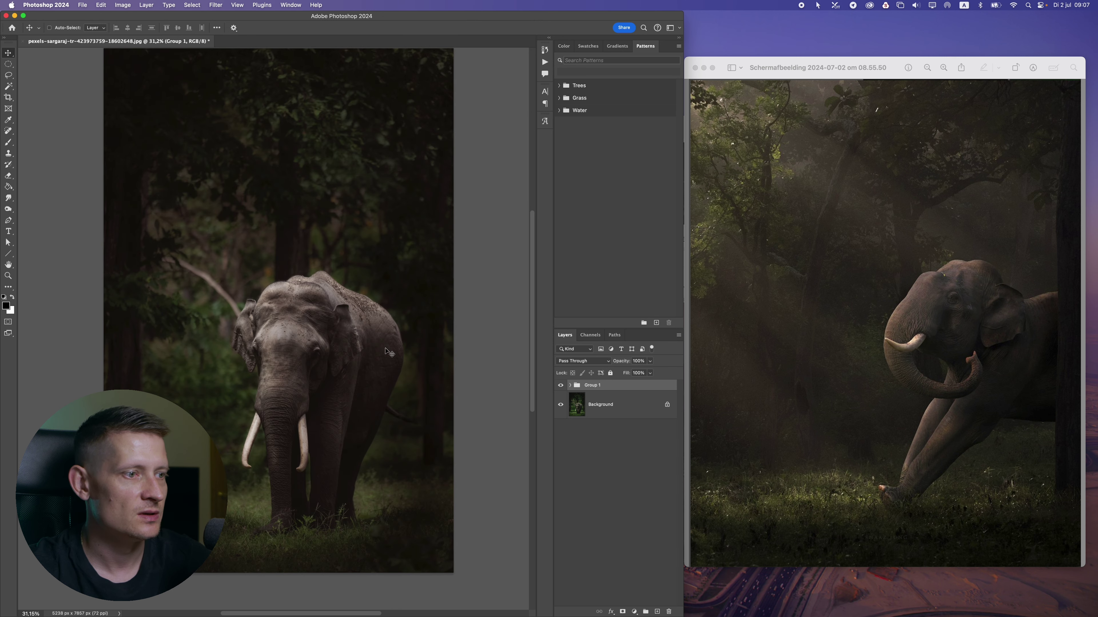
{"action": "left_click", "coordinate": [561, 386]}
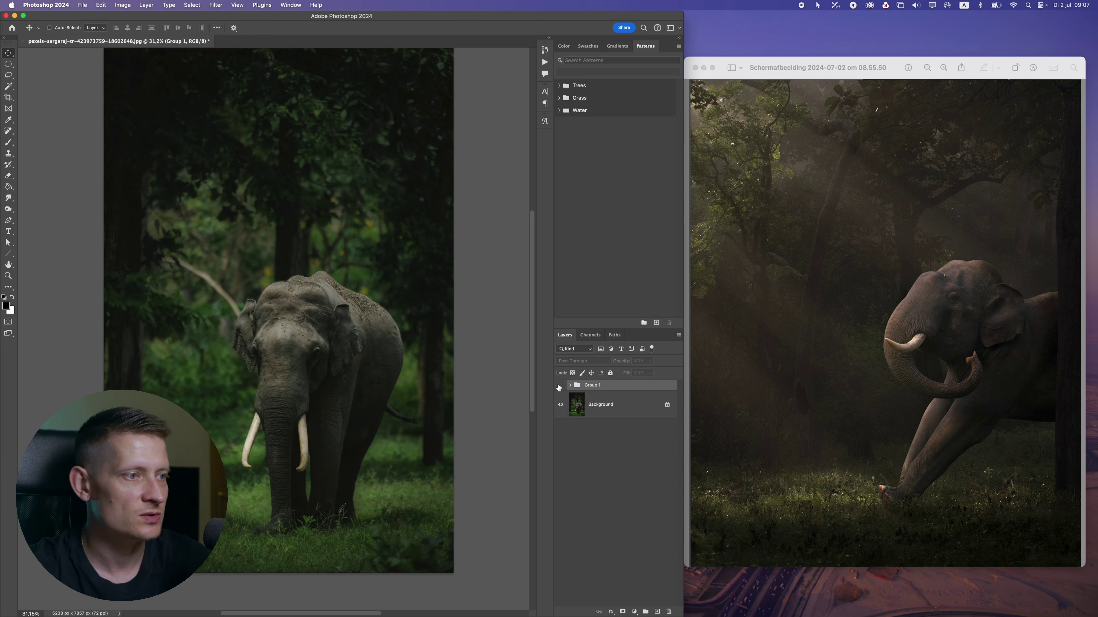
{"action": "left_click", "coordinate": [559, 386]}
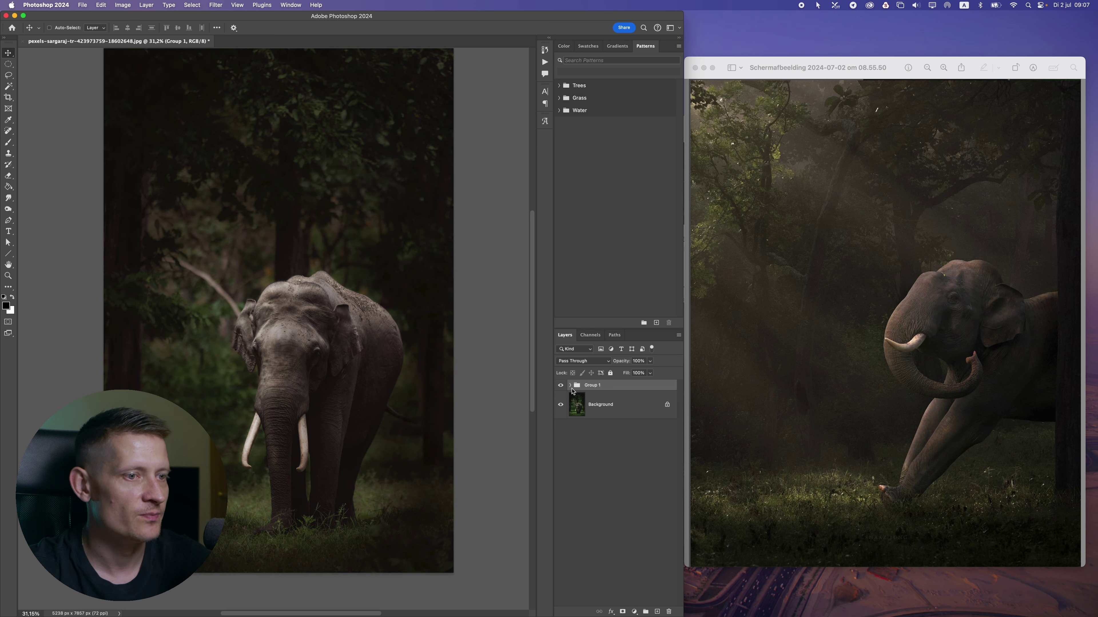
Step: Ungroup the adjustment and dodge-and-burn layers, and select the Curves 1 layer's adjustment thumbnail
{"action": "left_click", "coordinate": [570, 385]}
{"action": "key", "text": "super+shift+g"}
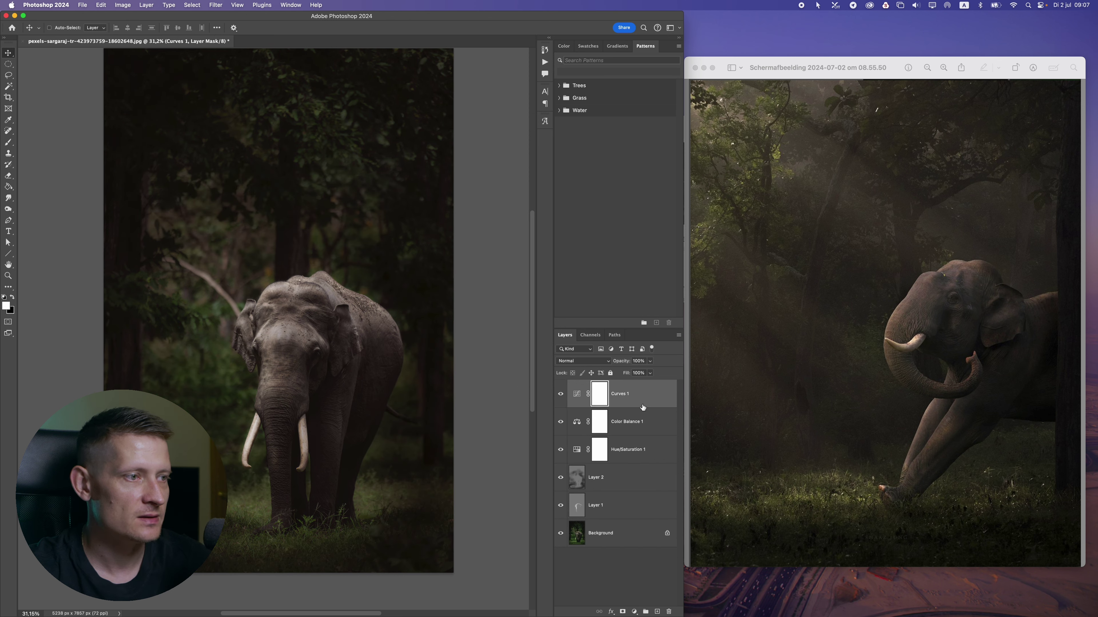
{"action": "left_click", "coordinate": [577, 393]}
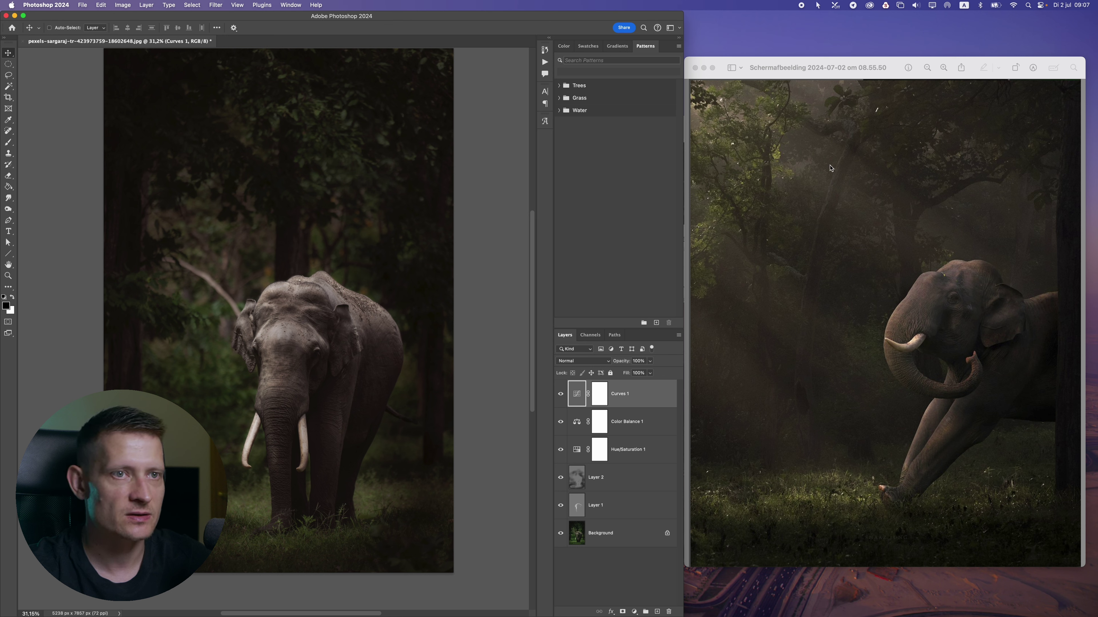
Step: Add a new layer above Curves 1 and choose the Soft Round brush with the Brush tool
{"action": "left_click", "coordinate": [657, 612]}
{"action": "left_click", "coordinate": [9, 139]}
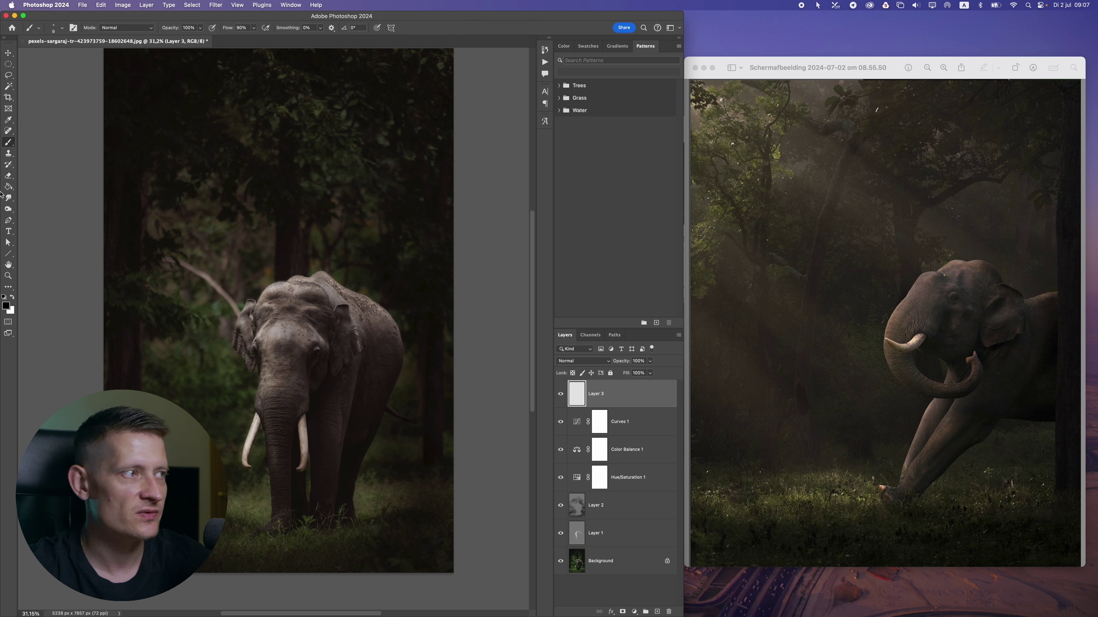
{"action": "left_click", "coordinate": [63, 30]}
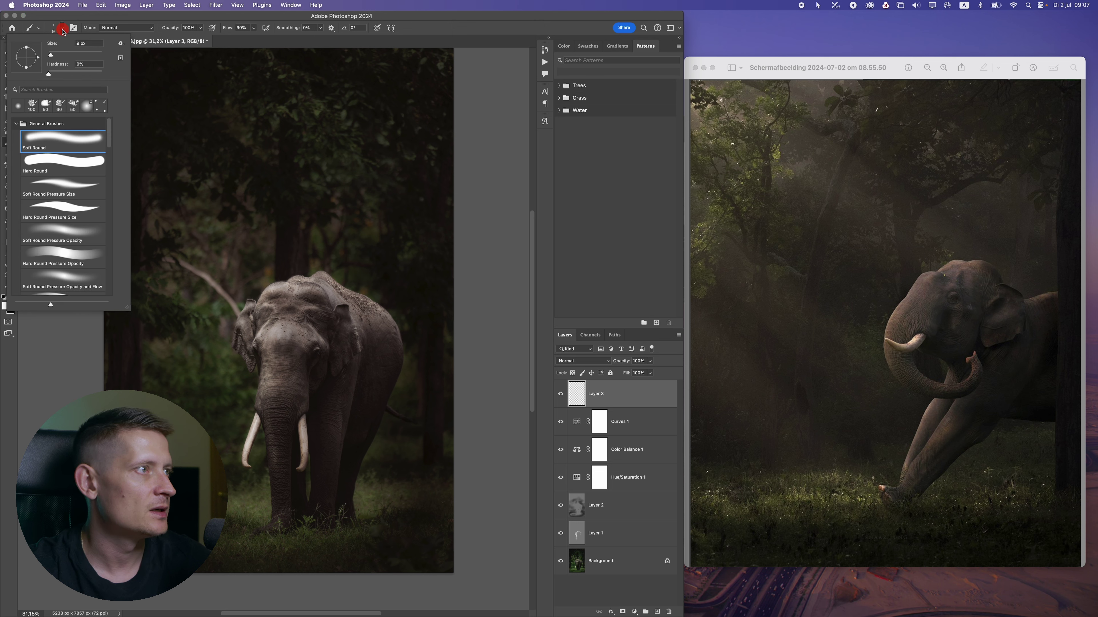
{"action": "left_click", "coordinate": [47, 151]}
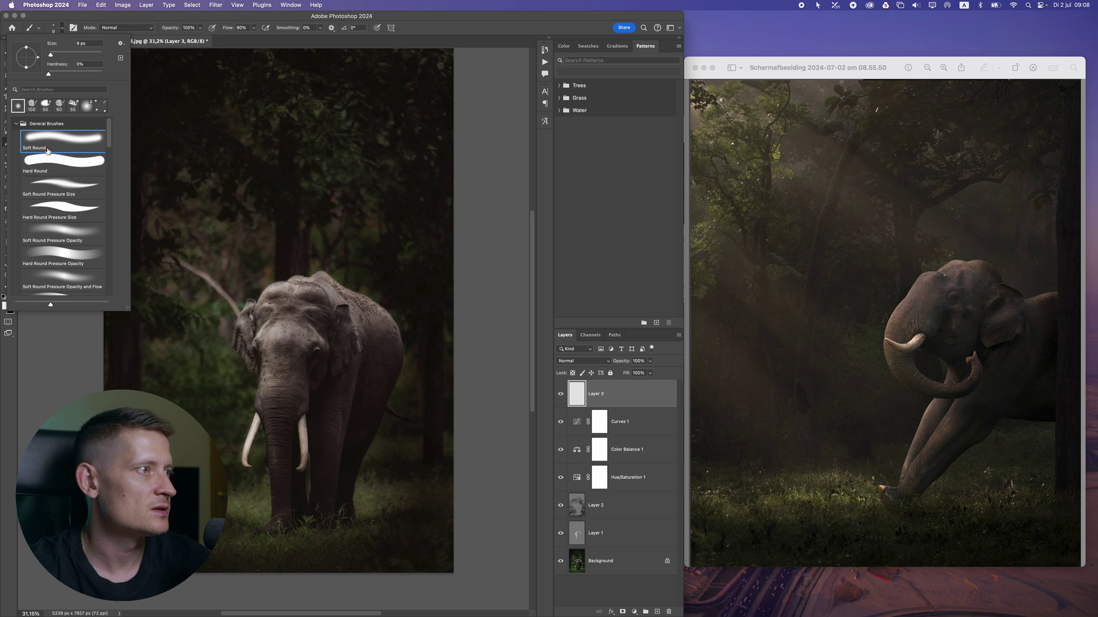
{"action": "left_click", "coordinate": [165, 21]}
Step: Enlarge the brush to 1000 px and paint one soft white spot among the trees above the elephant
{"action": "key", "text": "bracketright"}
{"action": "key", "text": "bracketright"}
{"action": "key", "text": "bracketright"}
{"action": "key", "text": "bracketright"}
{"action": "key", "text": "bracketright"}
{"action": "key", "text": "bracketright"}
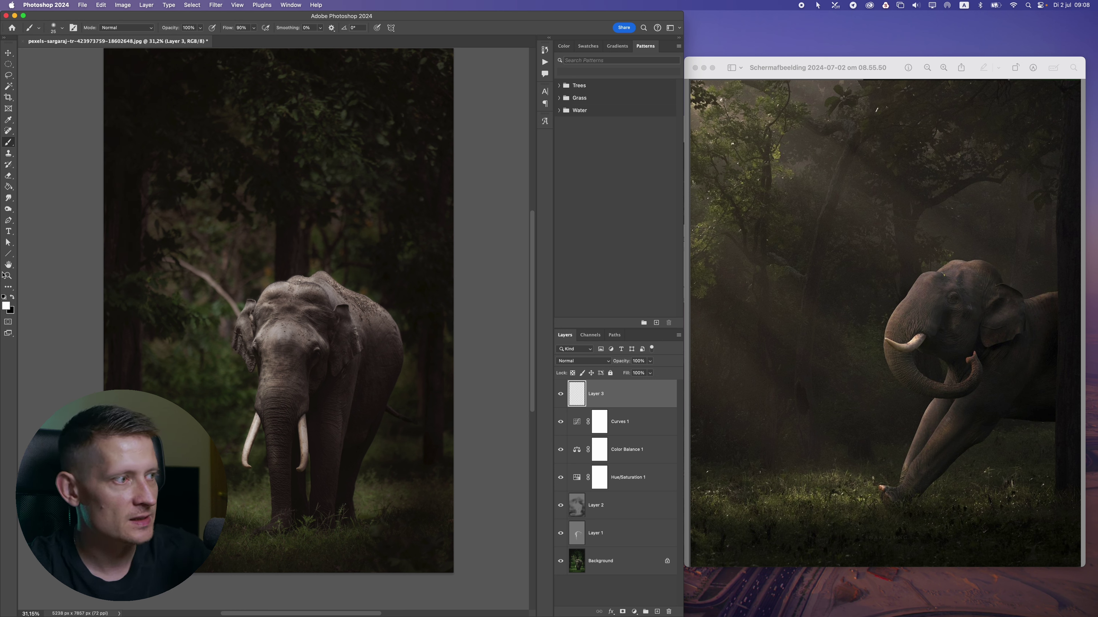
{"action": "key", "text": "x"}
{"action": "key", "text": "bracketright"}
{"action": "key", "text": "bracketright"}
{"action": "key", "text": "bracketright"}
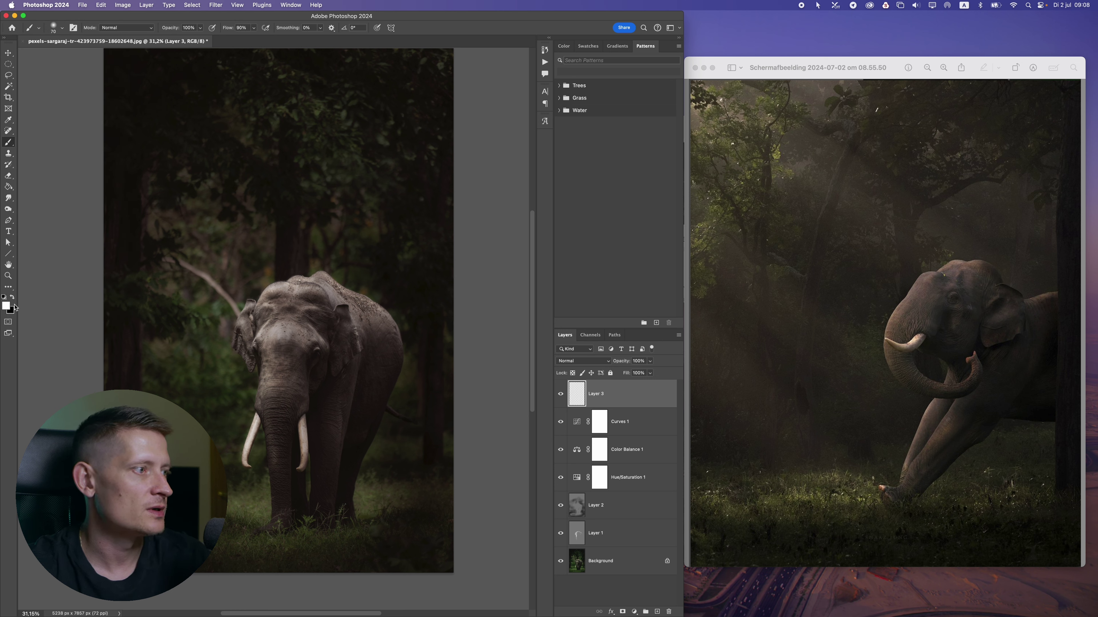
{"action": "key", "text": "bracketright"}
{"action": "key", "text": "bracketright"}
{"action": "key", "text": "bracketright"}
{"action": "key", "text": "bracketright"}
{"action": "key", "text": "bracketright"}
{"action": "key", "text": "bracketright"}
{"action": "key", "text": "bracketright"}
{"action": "key", "text": "bracketright"}
{"action": "key", "text": "bracketright"}
{"action": "key", "text": "bracketright"}
{"action": "key", "text": "bracketright"}
{"action": "key", "text": "bracketright"}
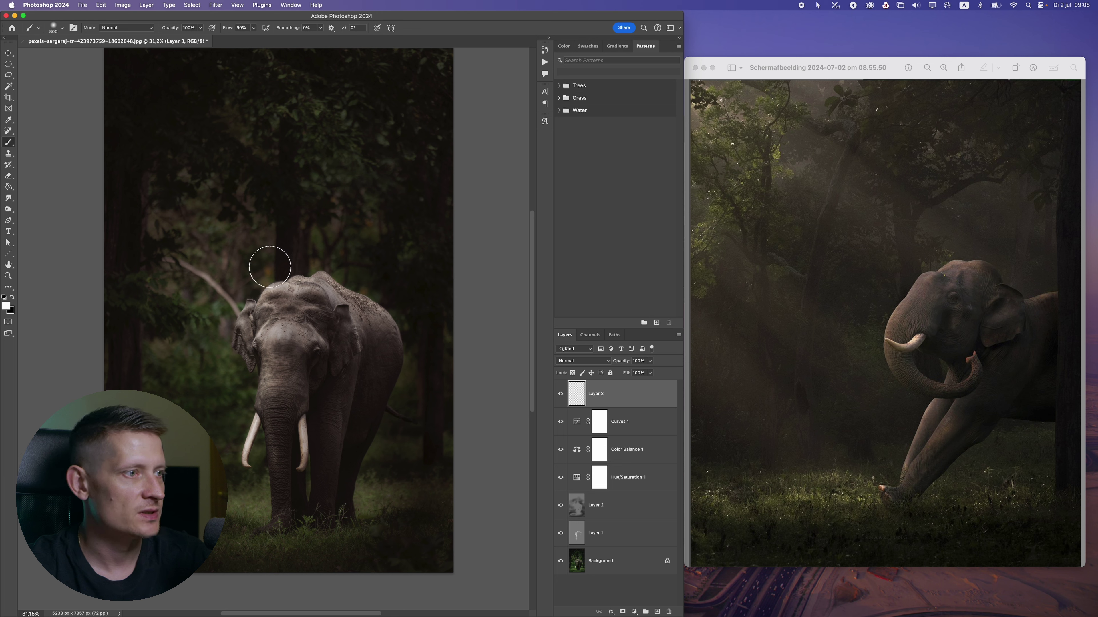
{"action": "key", "text": "bracketright"}
{"action": "left_click", "coordinate": [268, 201]}
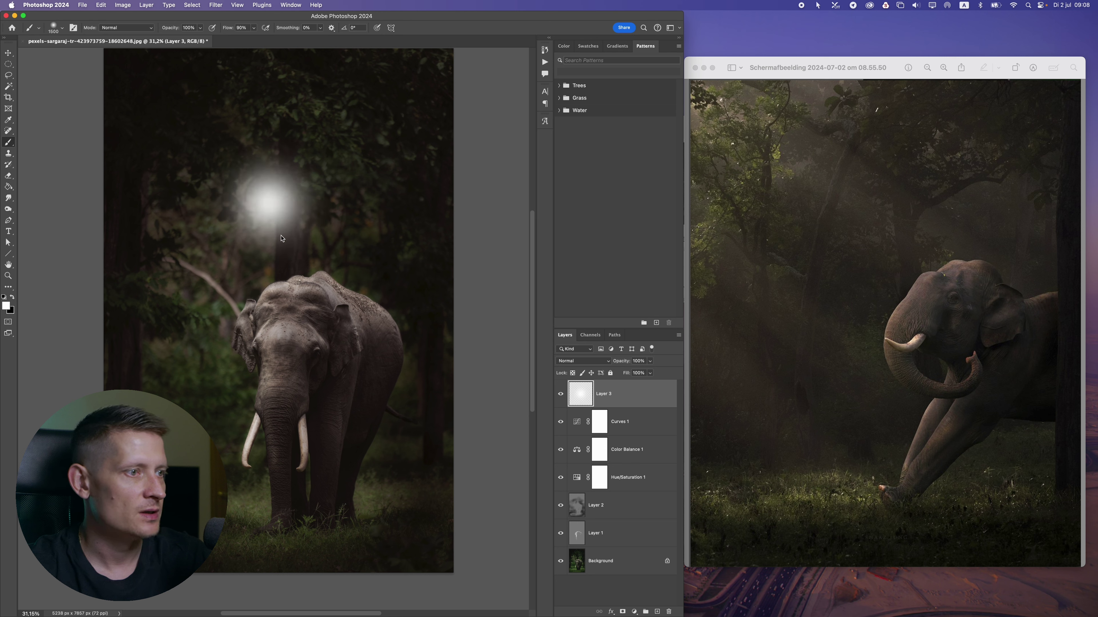
Step: Move the white glow into the photo's upper-left corner and scale it up proportionally so it spreads softly into the trees
{"action": "left_click", "coordinate": [8, 53]}
{"action": "left_click_drag", "start_coordinate": [328, 203], "coordinate": [166, 111]}
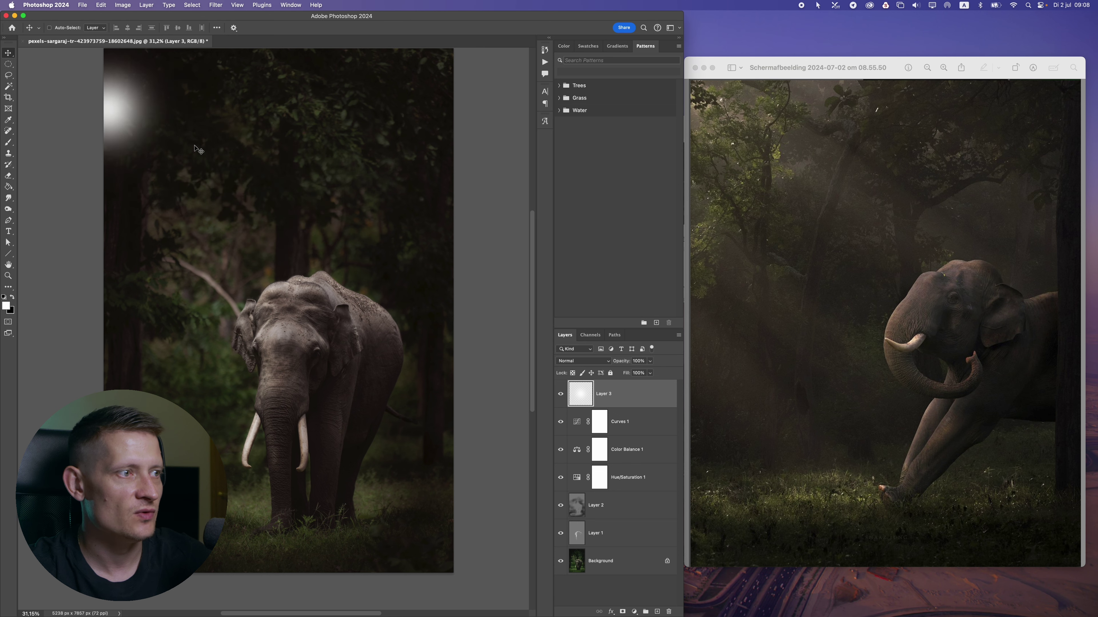
{"action": "scroll", "coordinate": [185, 204], "scroll_direction": "down", "scroll_amount": 1}
{"action": "key", "text": "super+t"}
{"action": "left_click_drag", "start_coordinate": [190, 191], "coordinate": [418, 366]}
{"action": "left_click_drag", "start_coordinate": [291, 287], "coordinate": [180, 193]}
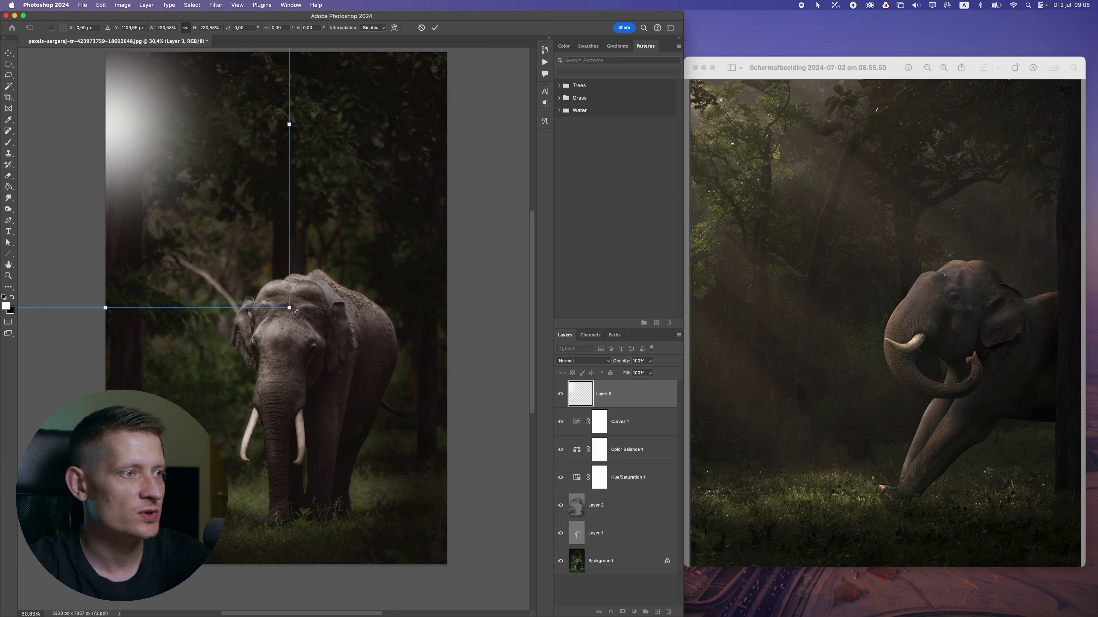
{"action": "left_click_drag", "start_coordinate": [290, 307], "coordinate": [351, 365]}
{"action": "left_click_drag", "start_coordinate": [275, 275], "coordinate": [212, 216]}
{"action": "key", "text": "Return"}
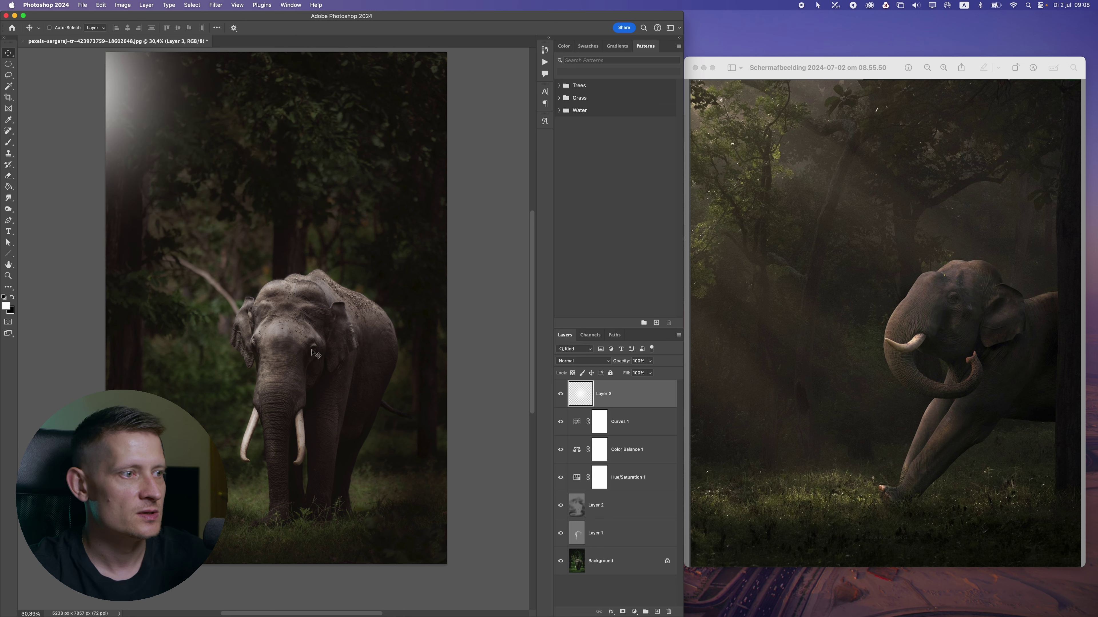
Step: Close the reference image in Preview and widen the Photoshop window to fill the screen
{"action": "left_click_drag", "start_coordinate": [316, 320], "coordinate": [366, 344]}
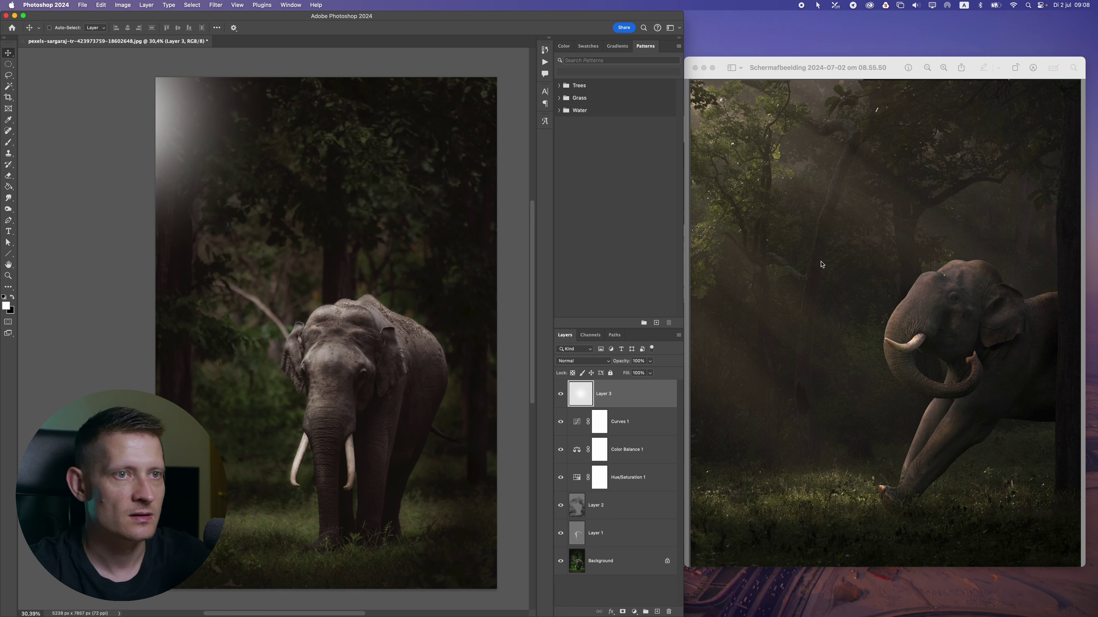
{"action": "left_click", "coordinate": [821, 81]}
{"action": "left_click", "coordinate": [829, 385]}
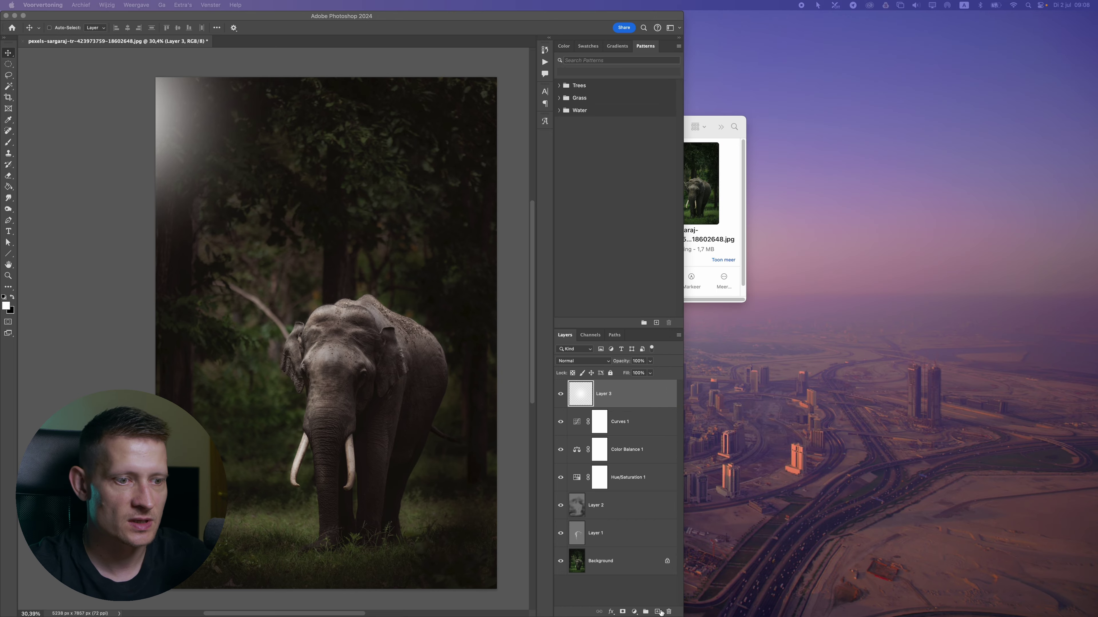
{"action": "left_click_drag", "start_coordinate": [682, 616], "coordinate": [1096, 616]}
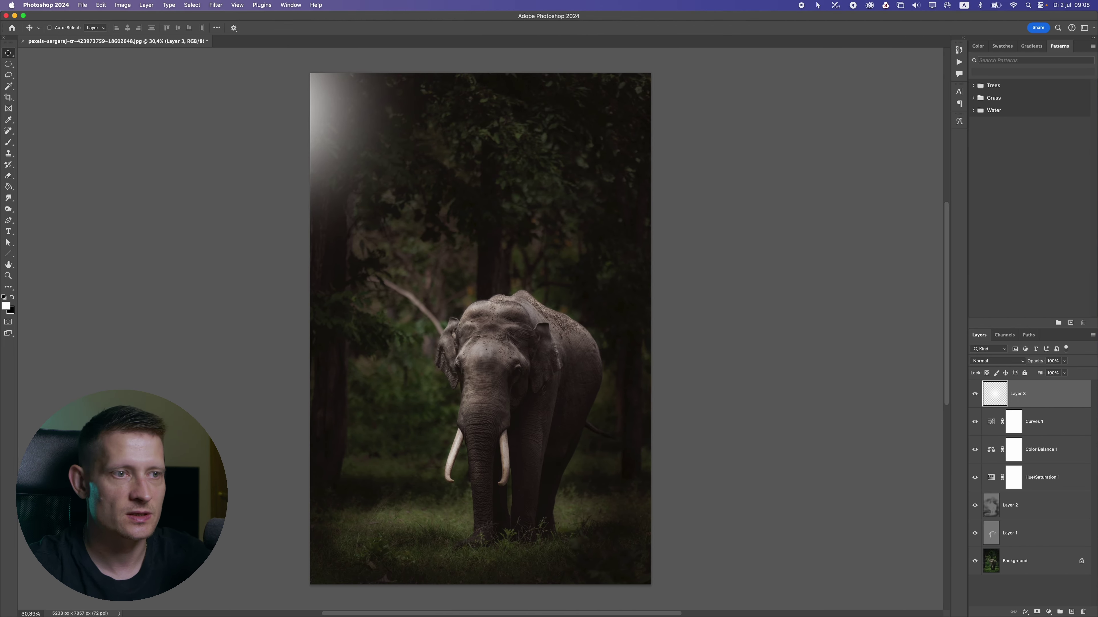
Step: Distort the glow on Layer 3 by pulling its lower-right corner outward past the elephant, and shift the glow downward
{"action": "scroll", "coordinate": [497, 338], "scroll_direction": "up", "scroll_amount": 1}
{"action": "left_click_drag", "start_coordinate": [383, 127], "coordinate": [383, 140]}
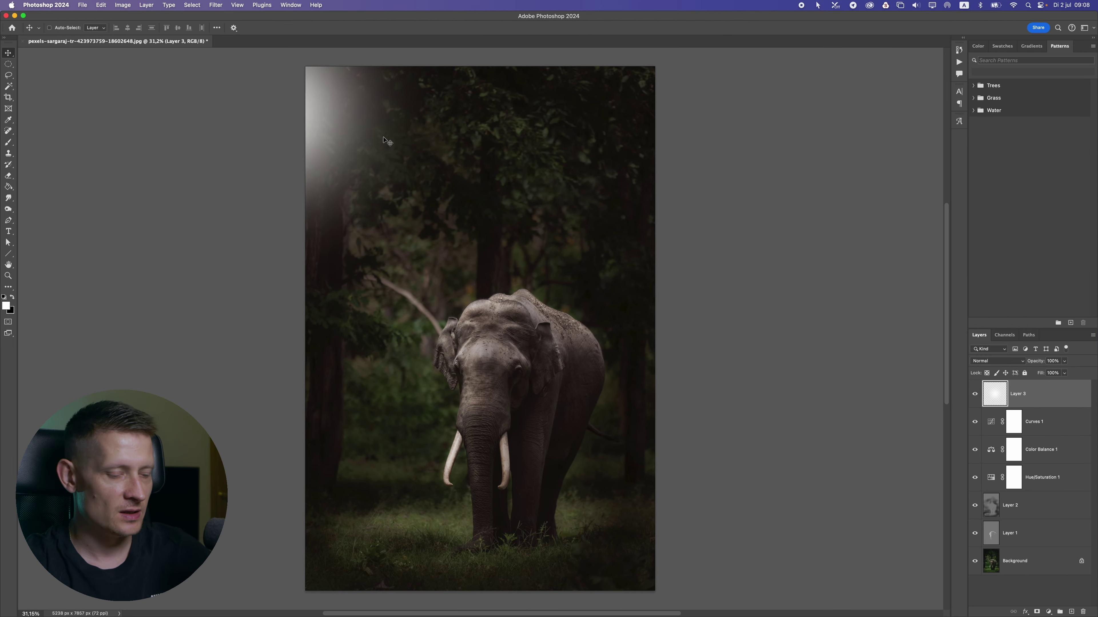
{"action": "key", "text": "super"}
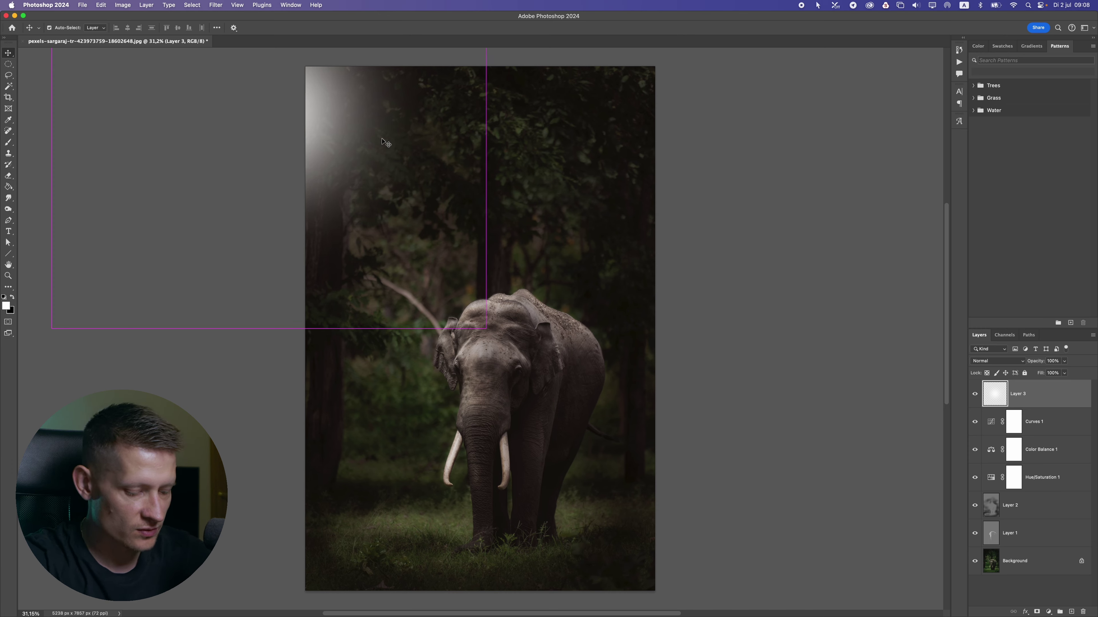
{"action": "key", "text": "super+t"}
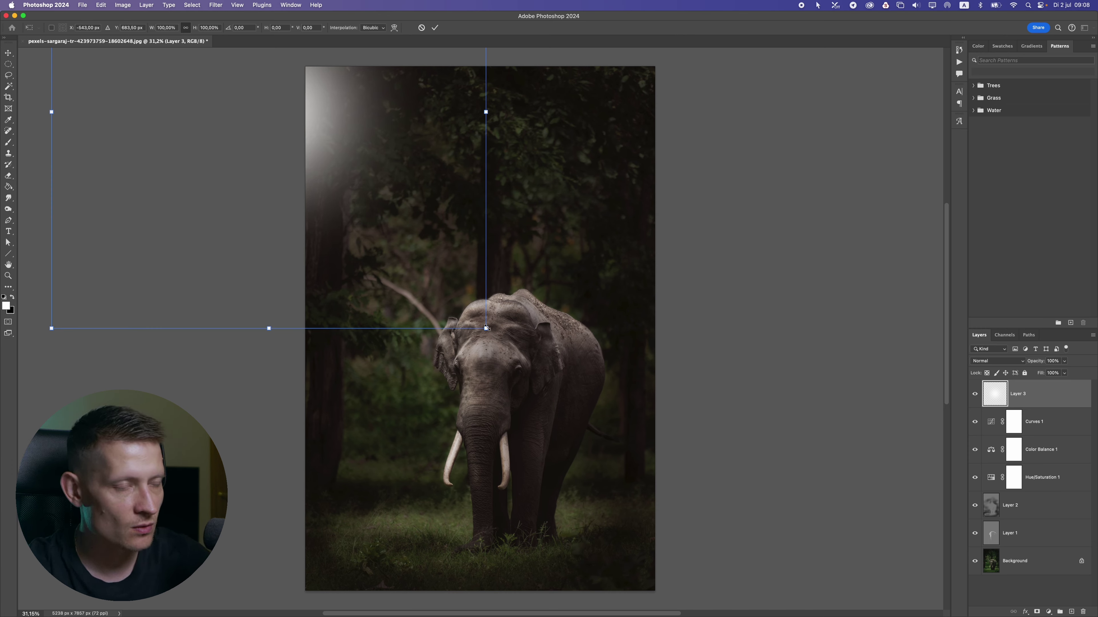
{"action": "left_click_drag", "start_coordinate": [486, 330], "coordinate": [759, 474]}
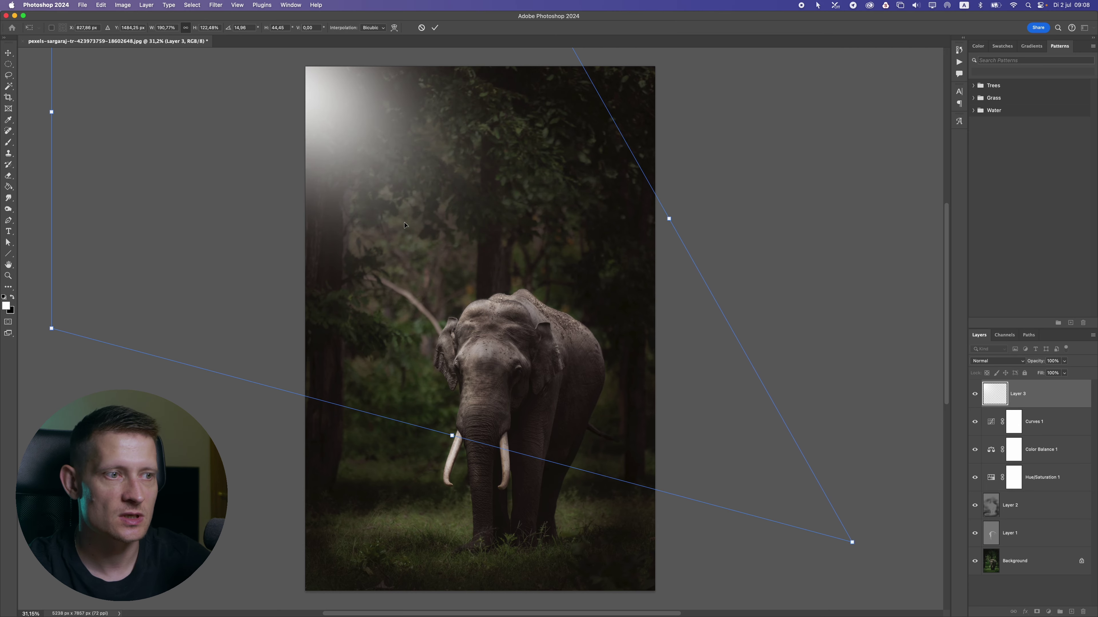
{"action": "left_click_drag", "start_coordinate": [405, 225], "coordinate": [409, 323]}
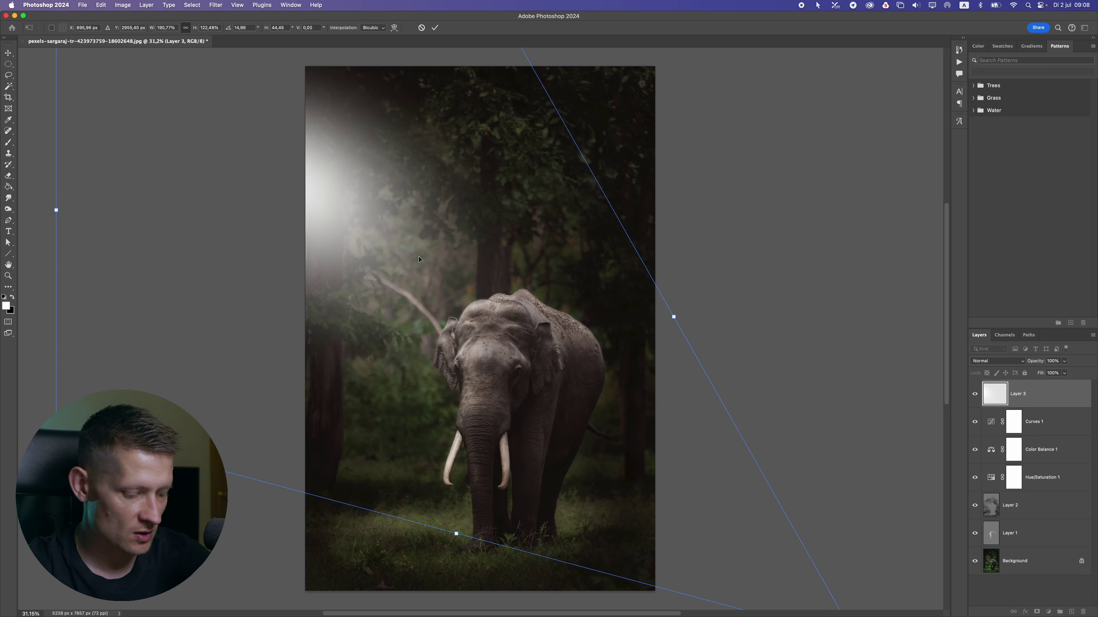
Step: Pull the glow's upper-right transform corner inward to narrow it into a diagonal light beam
{"action": "scroll", "coordinate": [418, 257], "scroll_direction": "down", "scroll_amount": 3}
{"action": "scroll", "coordinate": [418, 257], "scroll_direction": "up", "scroll_amount": 3}
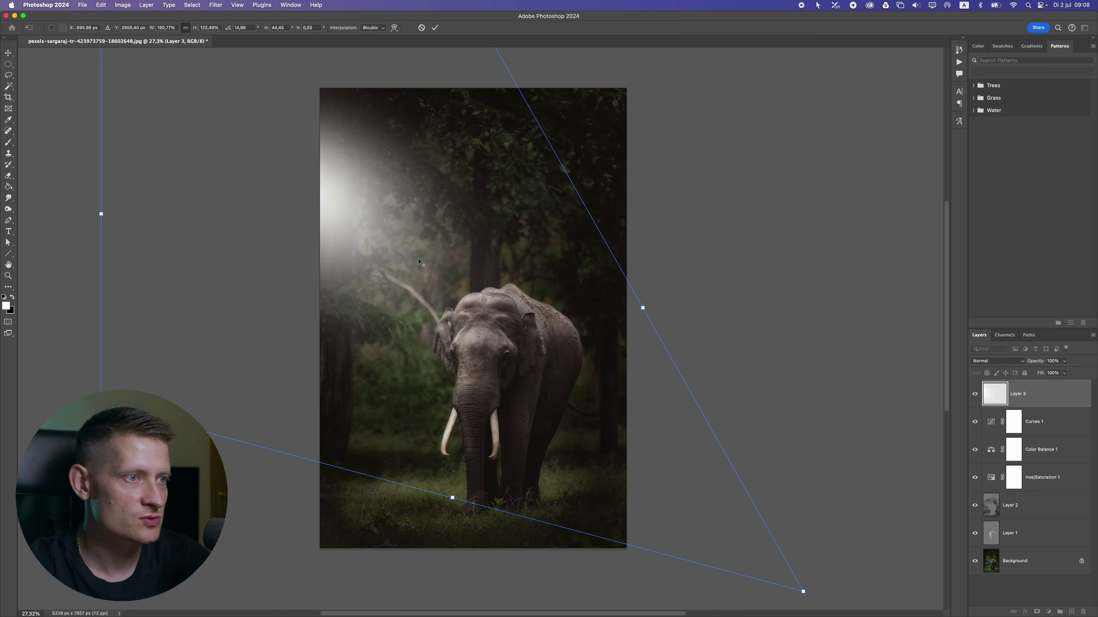
{"action": "scroll", "coordinate": [418, 260], "scroll_direction": "down", "scroll_amount": 5}
{"action": "scroll", "coordinate": [419, 259], "scroll_direction": "up", "scroll_amount": 3}
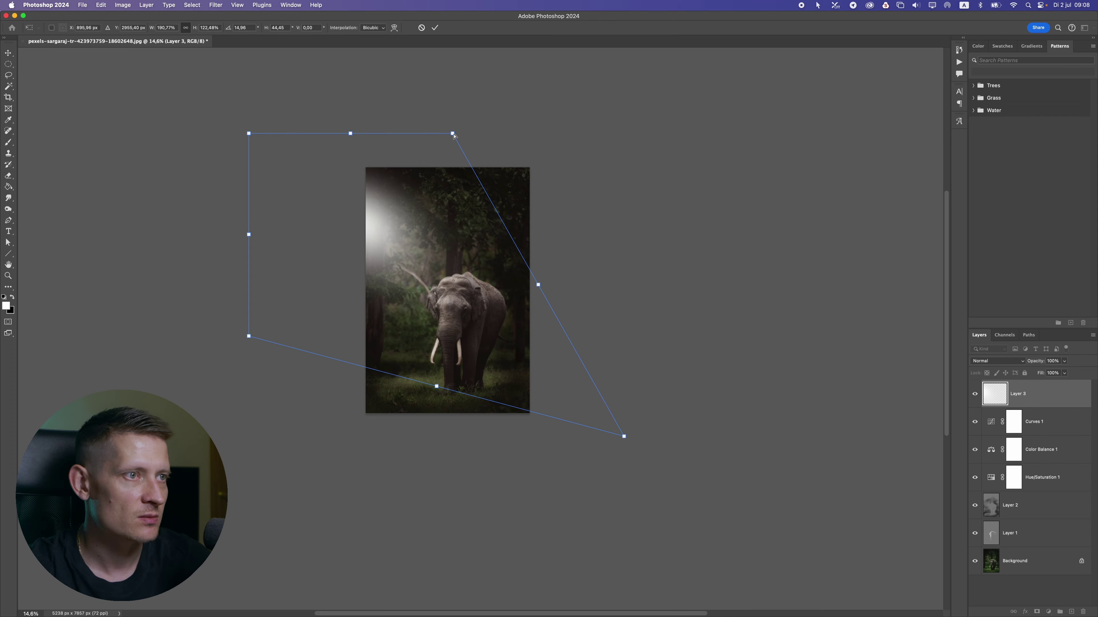
{"action": "left_click_drag", "start_coordinate": [452, 133], "coordinate": [351, 182]}
{"action": "left_click_drag", "start_coordinate": [439, 187], "coordinate": [444, 211]}
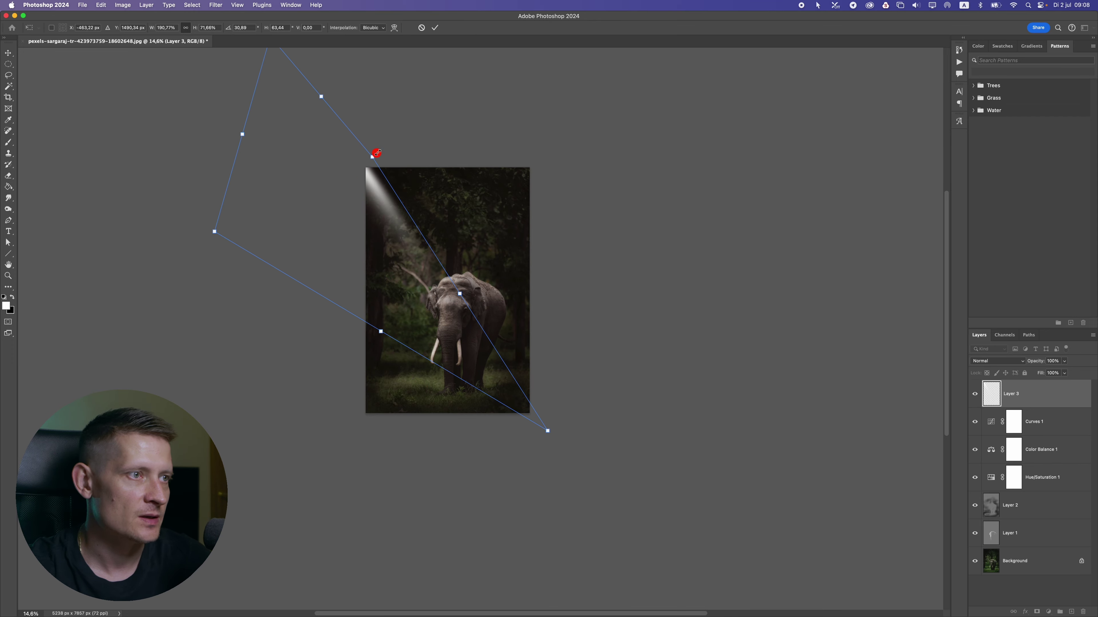
Step: Enlarge the beam, position it to fall from the photo's upper-left corner toward the elephant, and apply the transform
{"action": "left_click_drag", "start_coordinate": [376, 153], "coordinate": [422, 257]}
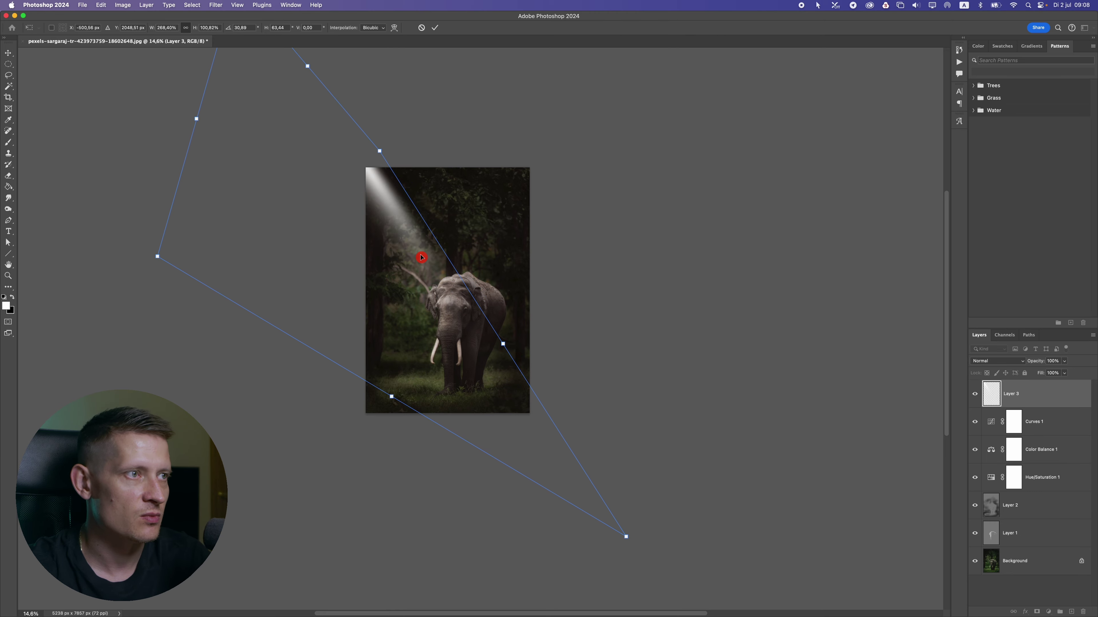
{"action": "left_click_drag", "start_coordinate": [326, 155], "coordinate": [354, 215]}
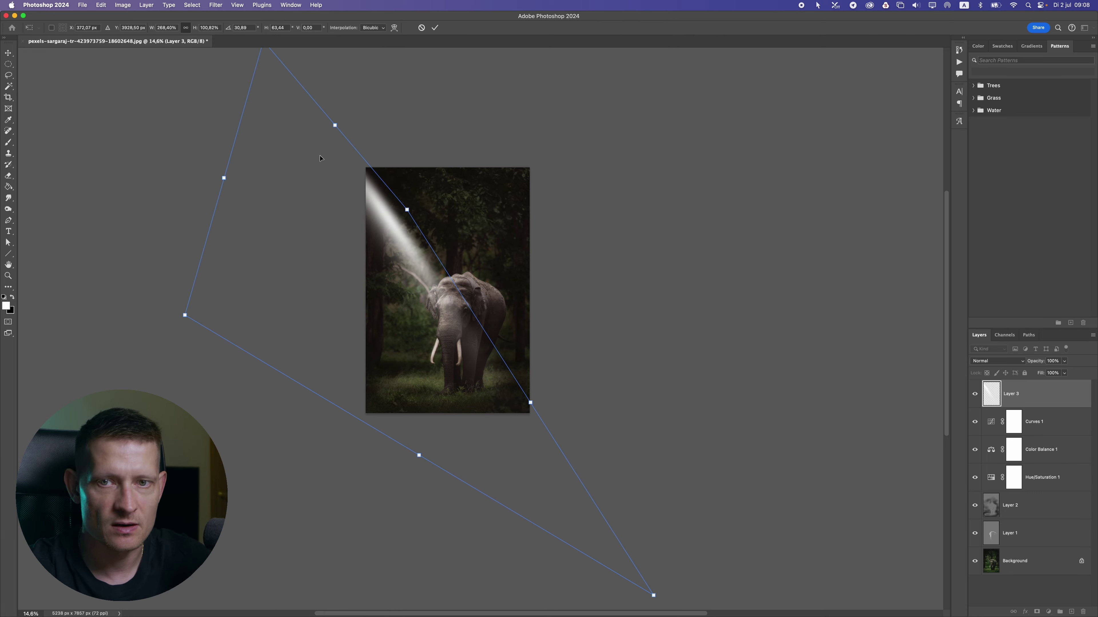
{"action": "scroll", "coordinate": [320, 158], "scroll_direction": "up", "scroll_amount": 2}
{"action": "left_click_drag", "start_coordinate": [291, 115], "coordinate": [295, 135]}
{"action": "mouse_move", "coordinate": [269, 82]}
{"action": "left_mouse_down"}
{"action": "mouse_move", "coordinate": [303, 89]}
{"action": "mouse_move", "coordinate": [275, 99]}
{"action": "left_mouse_up"}
{"action": "left_click_drag", "start_coordinate": [371, 216], "coordinate": [364, 152]}
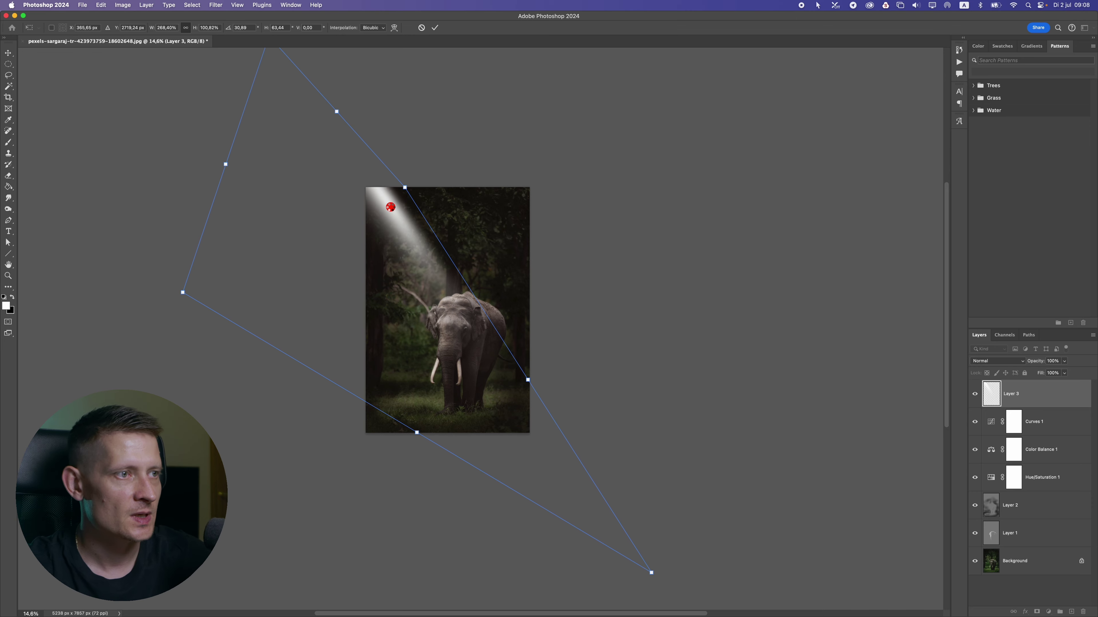
{"action": "key", "text": "Return"}
Step: Reduce the opacity of the light beam on Layer 3 to 34%
{"action": "scroll", "coordinate": [398, 230], "scroll_direction": "up", "scroll_amount": 3}
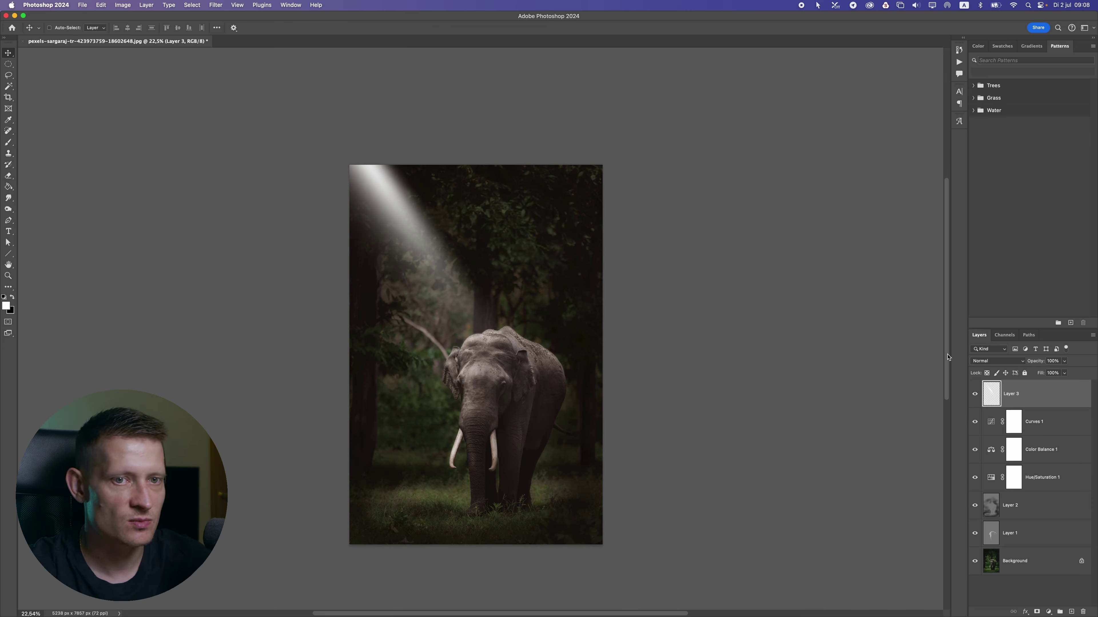
{"action": "left_click", "coordinate": [1064, 361]}
{"action": "left_click_drag", "start_coordinate": [1054, 372], "coordinate": [1042, 372]}
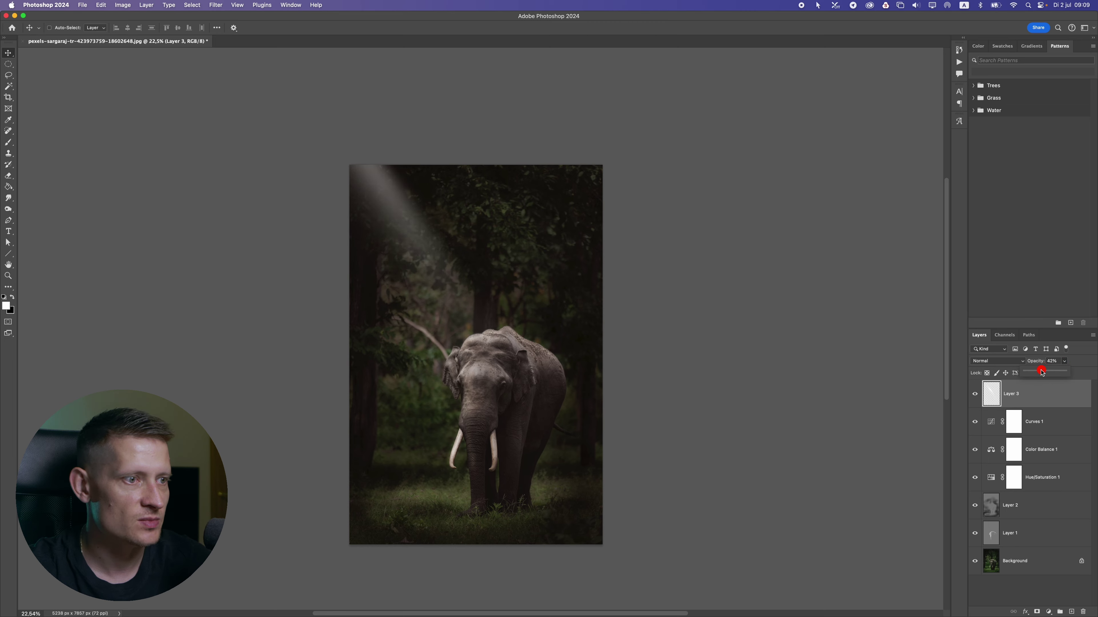
{"action": "scroll", "coordinate": [649, 337], "scroll_direction": "up", "scroll_amount": 1}
{"action": "scroll", "coordinate": [506, 324], "scroll_direction": "down", "scroll_amount": 2}
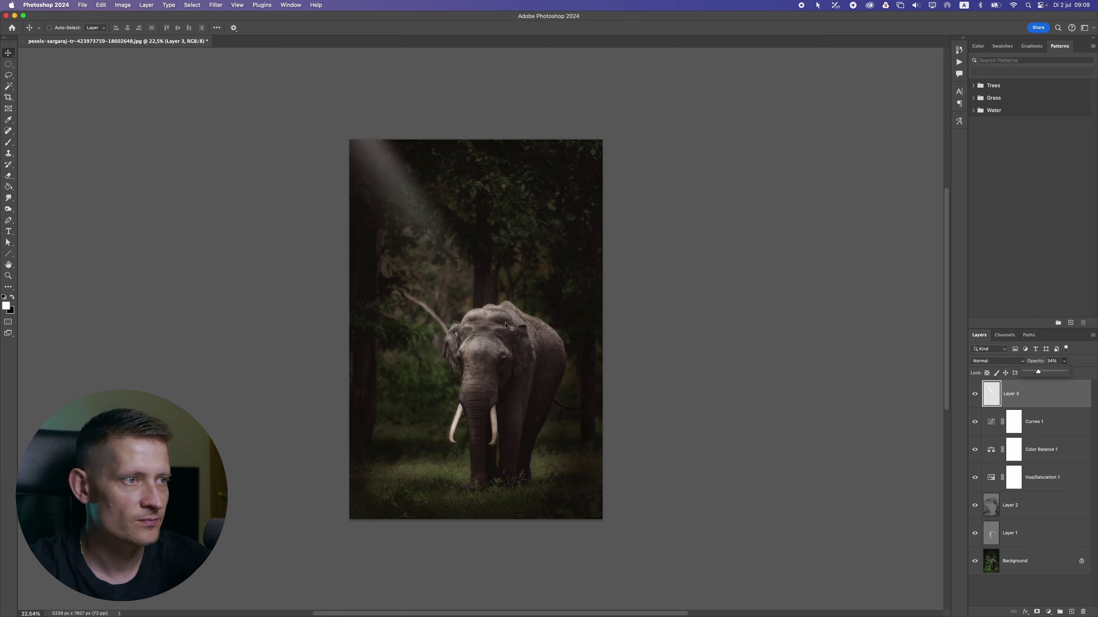
{"action": "left_click", "coordinate": [421, 297]}
Step: Duplicate the Layer 3 light beam seven times and spread the beams across the upper-left part of the photo
{"action": "left_click_drag", "start_coordinate": [411, 224], "coordinate": [367, 267]}
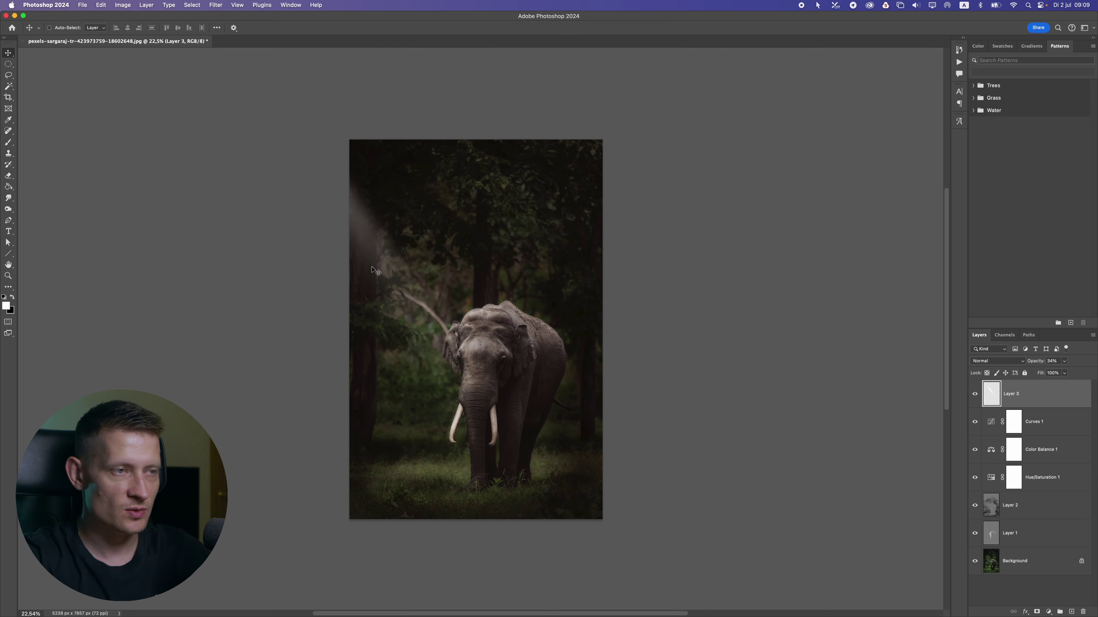
{"action": "key", "text": "super+j"}
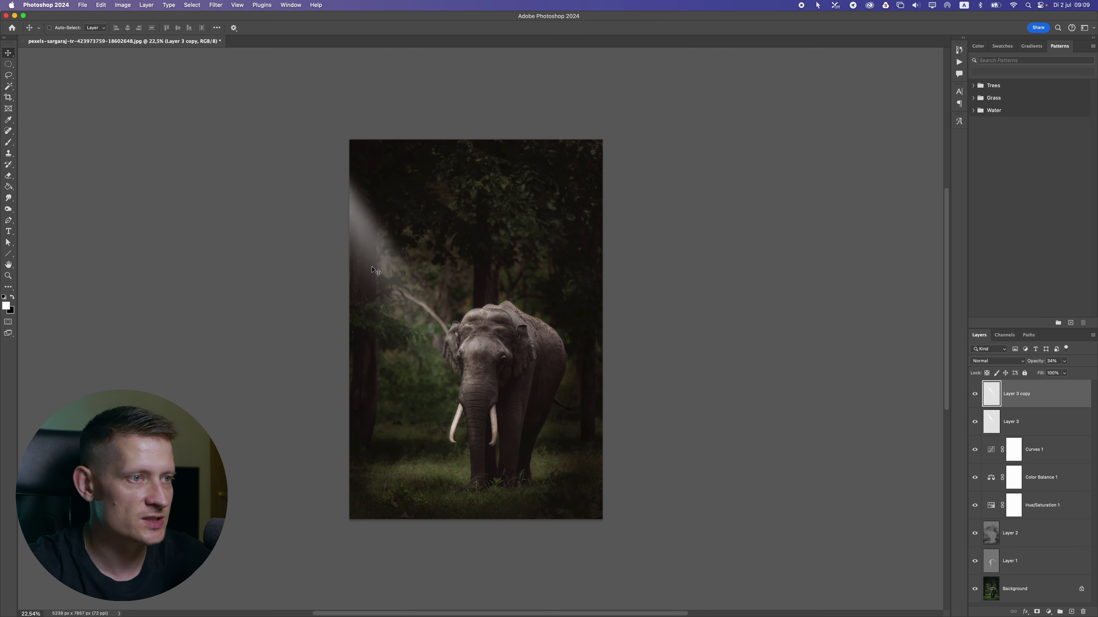
{"action": "left_click_drag", "start_coordinate": [399, 245], "coordinate": [330, 290]}
{"action": "key", "text": "super+j"}
{"action": "key", "text": "super+j"}
{"action": "key", "text": "super+j"}
{"action": "key", "text": "super+j"}
{"action": "key", "text": "super+j"}
{"action": "scroll", "coordinate": [525, 368], "scroll_direction": "up", "scroll_amount": 3}
{"action": "scroll", "coordinate": [446, 334], "scroll_direction": "down", "scroll_amount": 5}
{"action": "scroll", "coordinate": [449, 357], "scroll_direction": "up", "scroll_amount": 5}
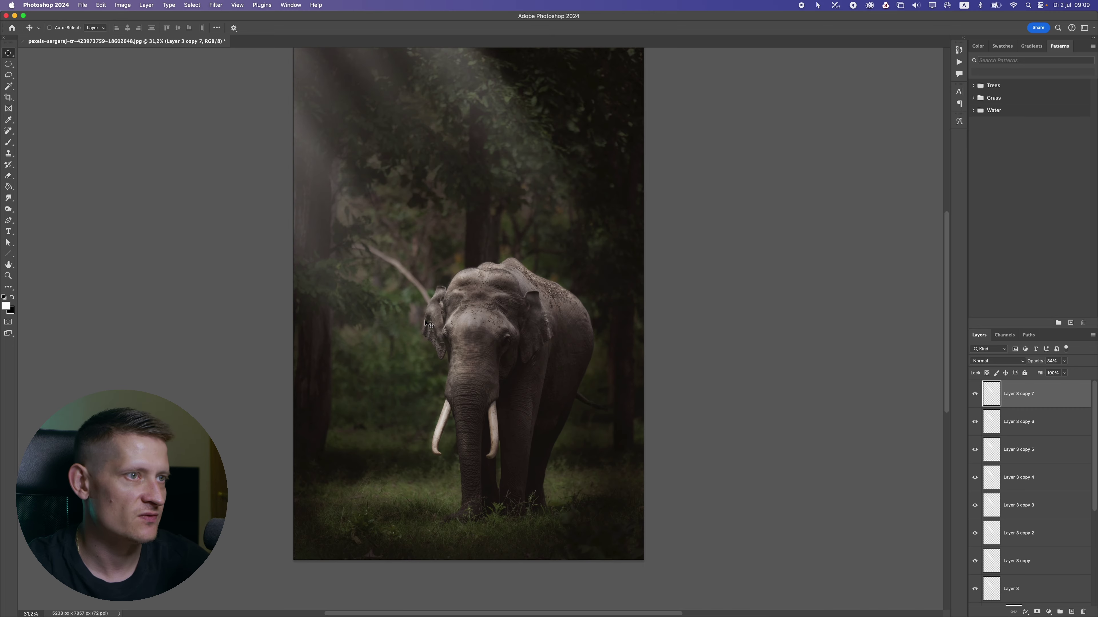
Step: Shift the light beam on Layer 3 copy 6 slightly to refine the ray arrangement
{"action": "scroll", "coordinate": [530, 233], "scroll_direction": "up", "scroll_amount": 2}
{"action": "mouse_move", "coordinate": [520, 161]}
{"action": "left_mouse_down"}
{"action": "mouse_move", "coordinate": [527, 138]}
{"action": "mouse_move", "coordinate": [517, 145]}
{"action": "left_mouse_up"}
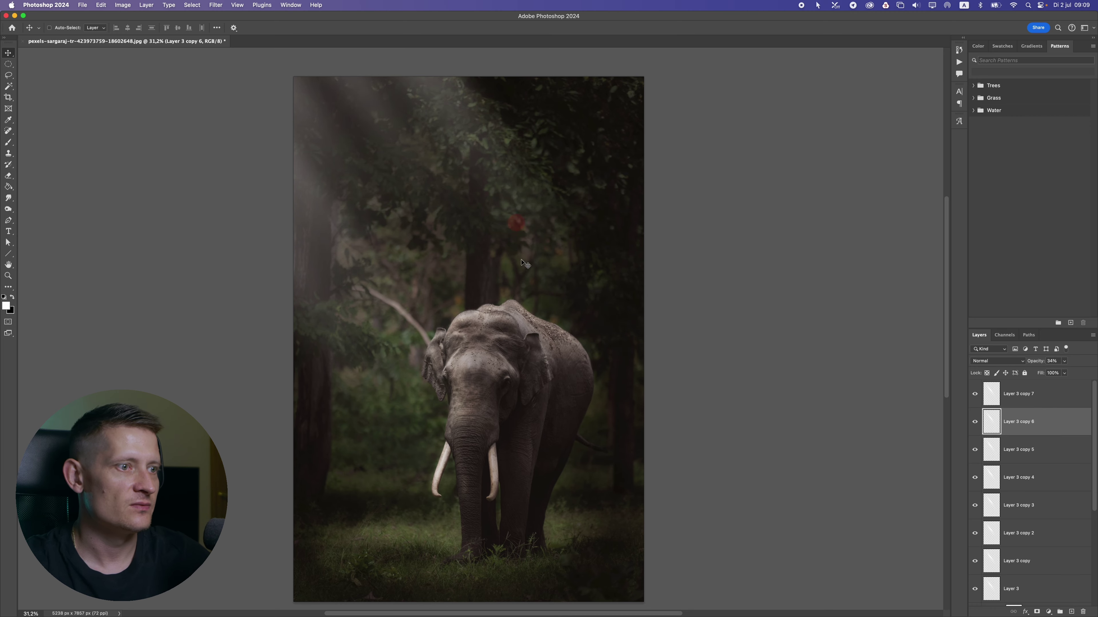
{"action": "scroll", "coordinate": [517, 294], "scroll_direction": "down", "scroll_amount": 5}
{"action": "scroll", "coordinate": [516, 294], "scroll_direction": "up", "scroll_amount": 5}
Step: Group all the light beam layers, from Layer 3 copy 7 down to Layer 3
{"action": "left_click", "coordinate": [1023, 397]}
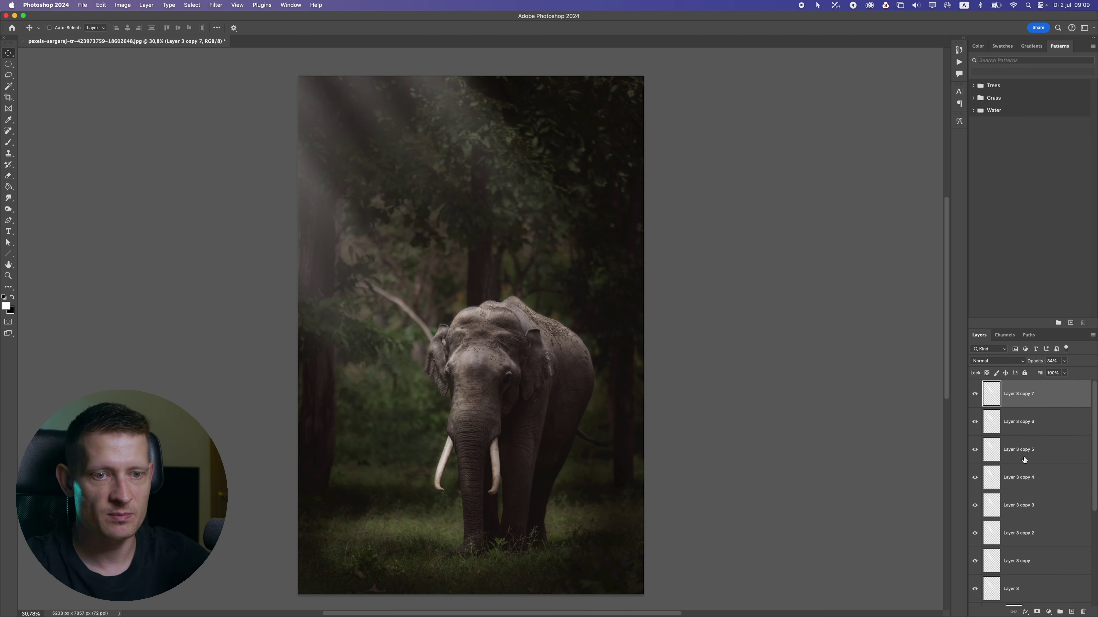
{"action": "scroll", "coordinate": [1012, 512], "scroll_direction": "down", "scroll_amount": 3}
{"action": "left_click", "coordinate": [1024, 524], "text": "shift"}
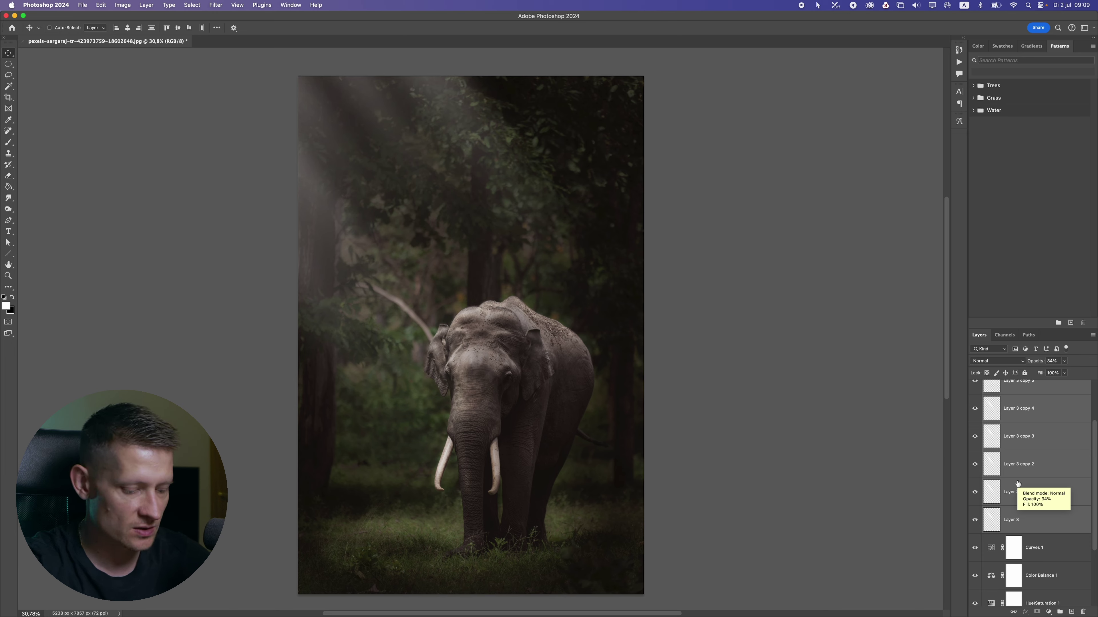
{"action": "key", "text": "super+g"}
Step: Rotate the group of light beams about 12° clockwise
{"action": "key", "text": "super+t"}
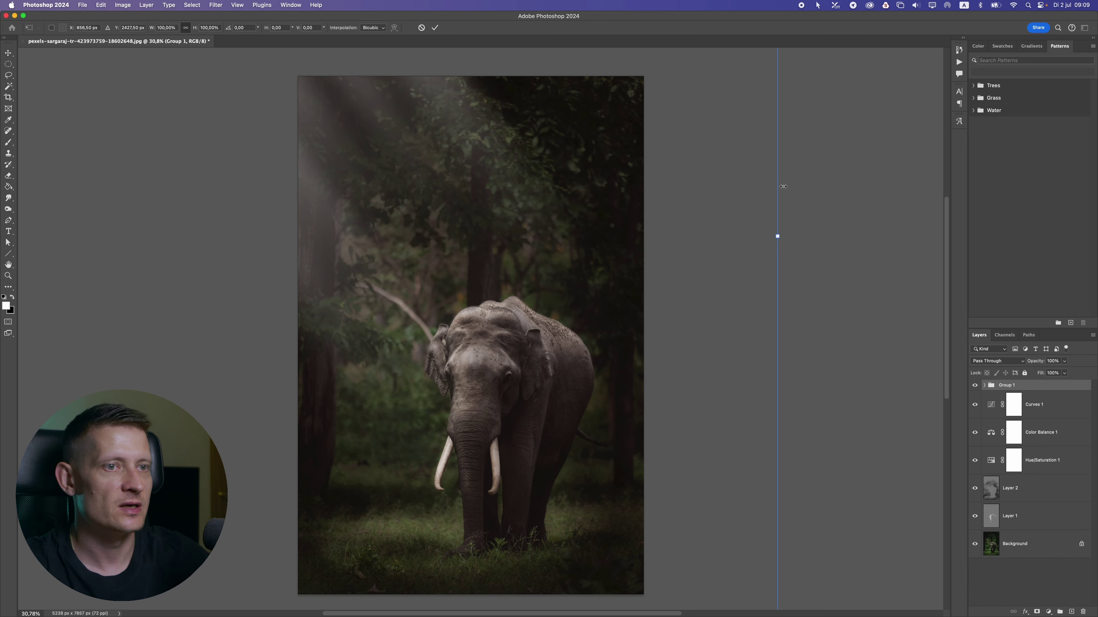
{"action": "left_click_drag", "start_coordinate": [812, 231], "coordinate": [791, 294]}
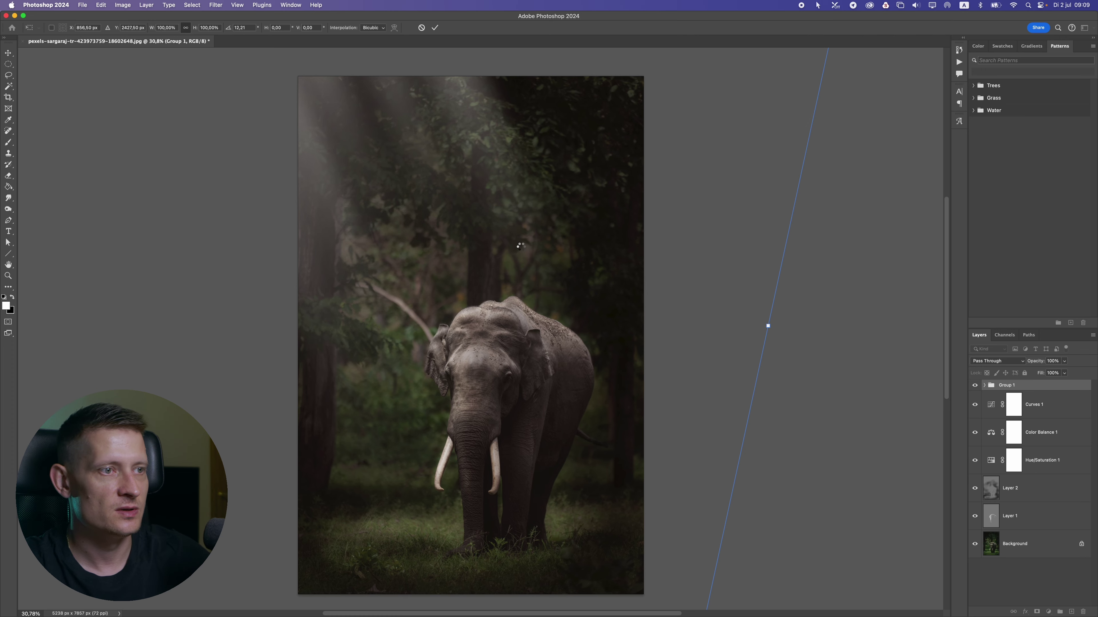
{"action": "key", "text": "Return"}
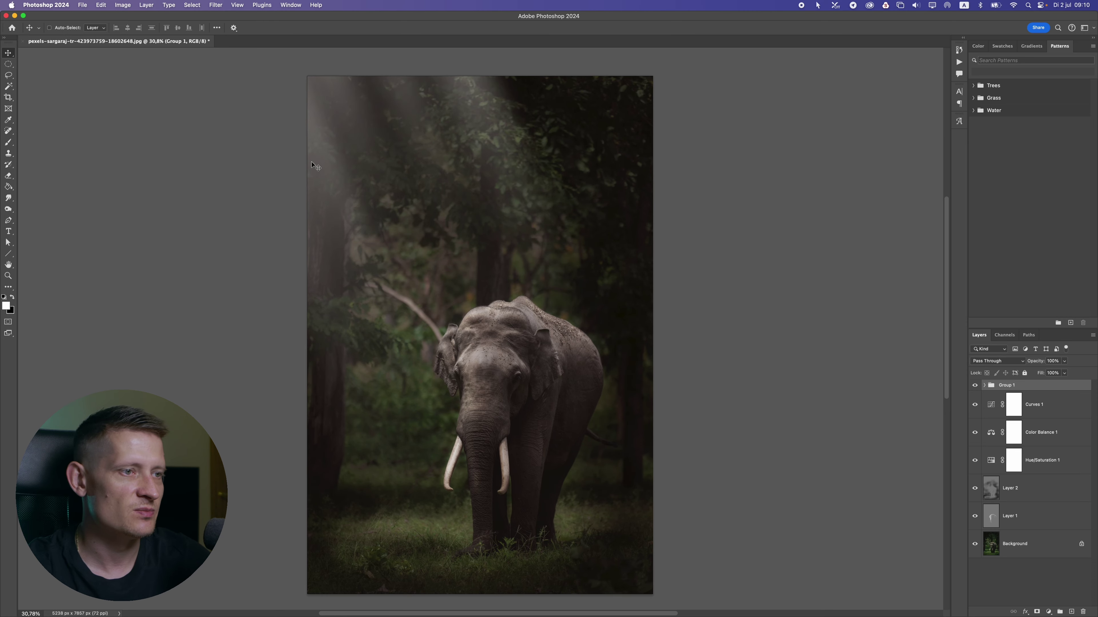
Step: Crop away the upper strip of the photo, reducing its height to 6460 px
{"action": "left_click", "coordinate": [9, 99]}
{"action": "left_click_drag", "start_coordinate": [505, 81], "coordinate": [492, 122]}
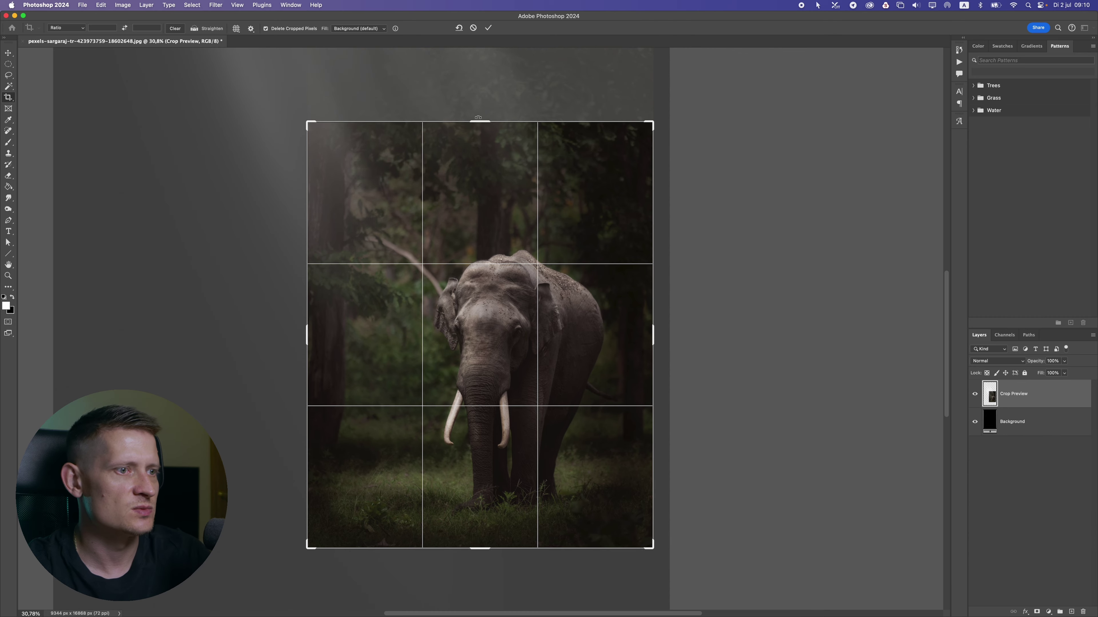
{"action": "key", "text": "Return"}
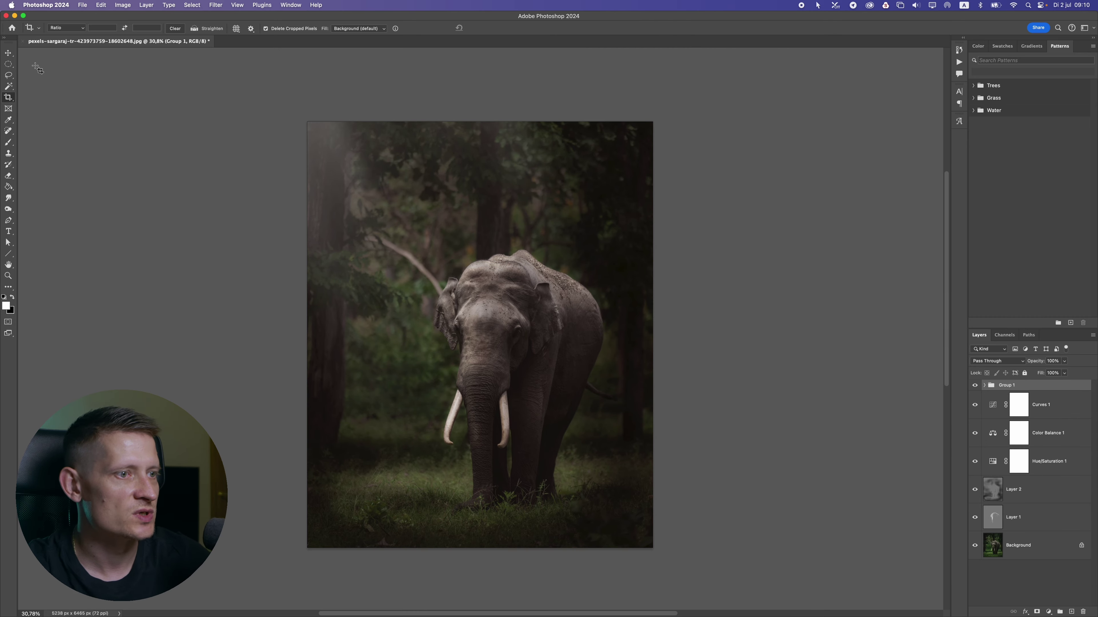
Step: Shift the light beam group slightly downward in the cropped photo and add an empty layer above it
{"action": "left_click", "coordinate": [8, 52]}
{"action": "left_click_drag", "start_coordinate": [437, 208], "coordinate": [436, 224]}
{"action": "left_click_drag", "start_coordinate": [436, 224], "coordinate": [437, 215]}
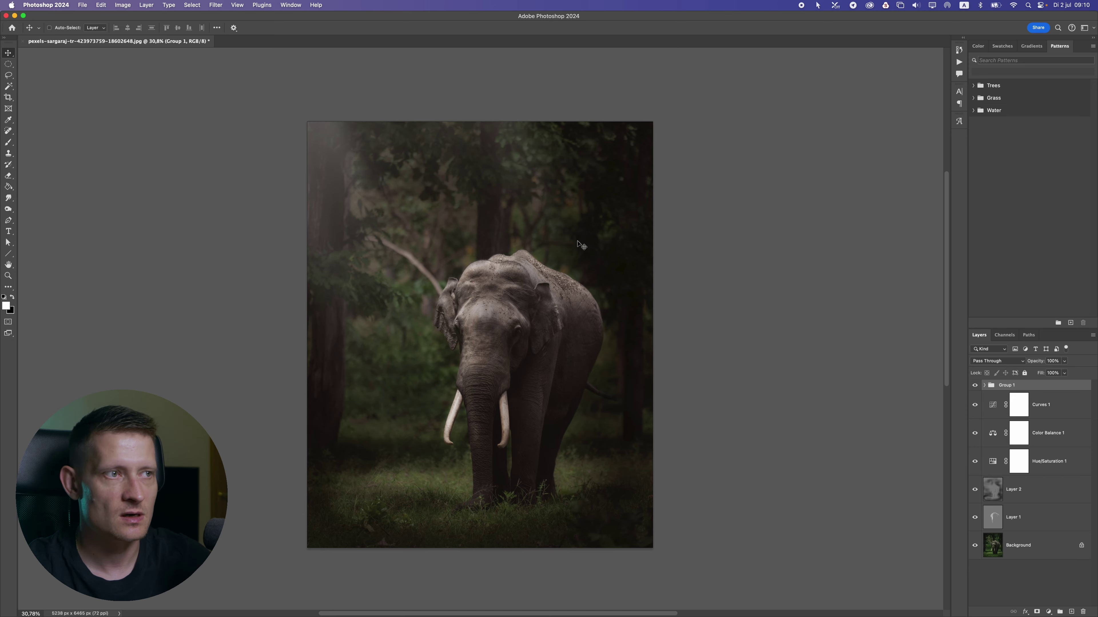
{"action": "scroll", "coordinate": [461, 243], "scroll_direction": "down", "scroll_amount": 2}
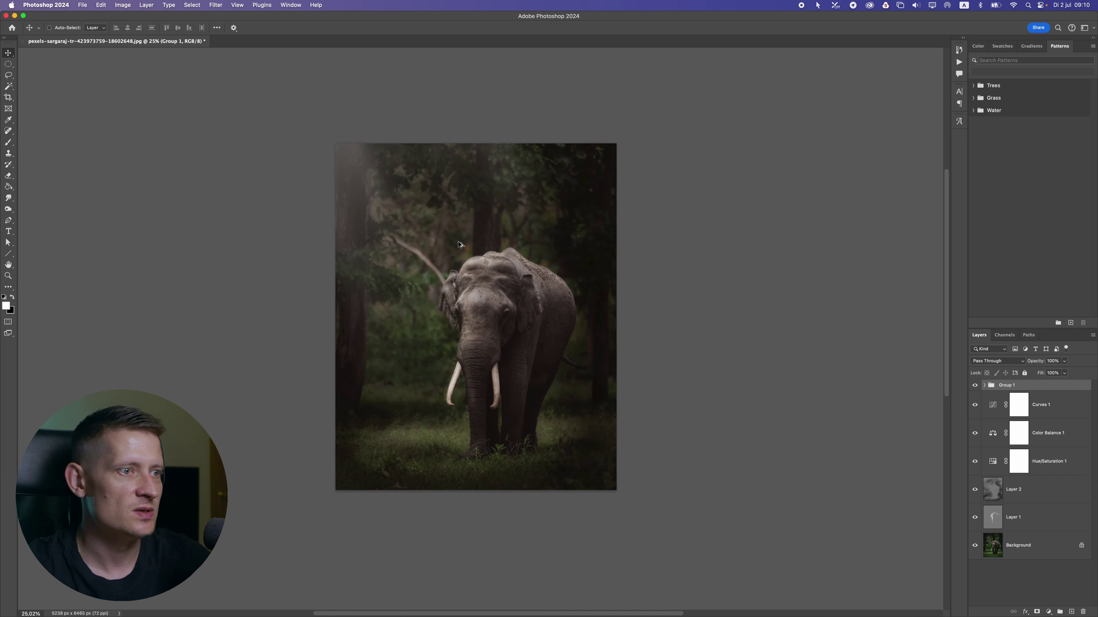
{"action": "scroll", "coordinate": [460, 245], "scroll_direction": "up", "scroll_amount": 3}
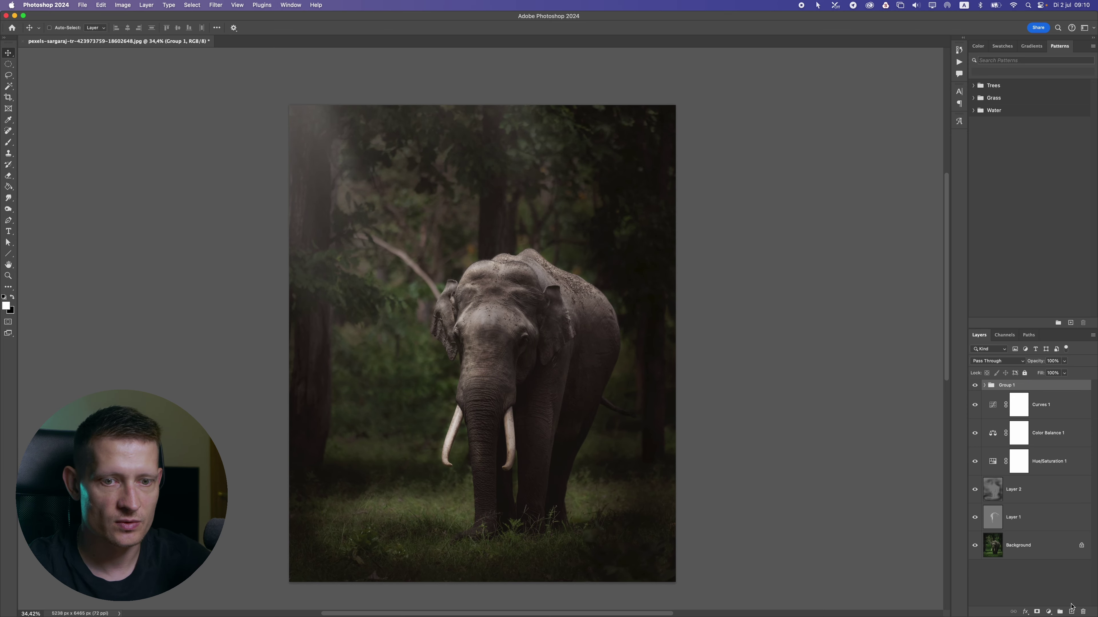
{"action": "left_click", "coordinate": [1073, 612]}
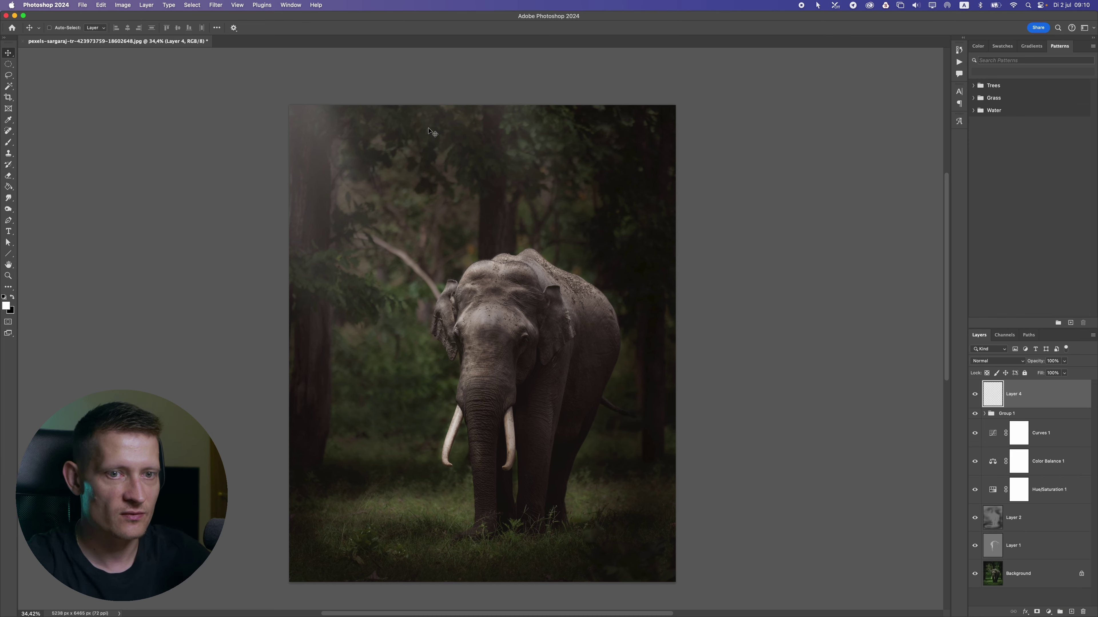
Step: Activate the Dodge tool with Layer 1 selected and toggle that layer's visibility to check its effect
{"action": "left_click", "coordinate": [1030, 554]}
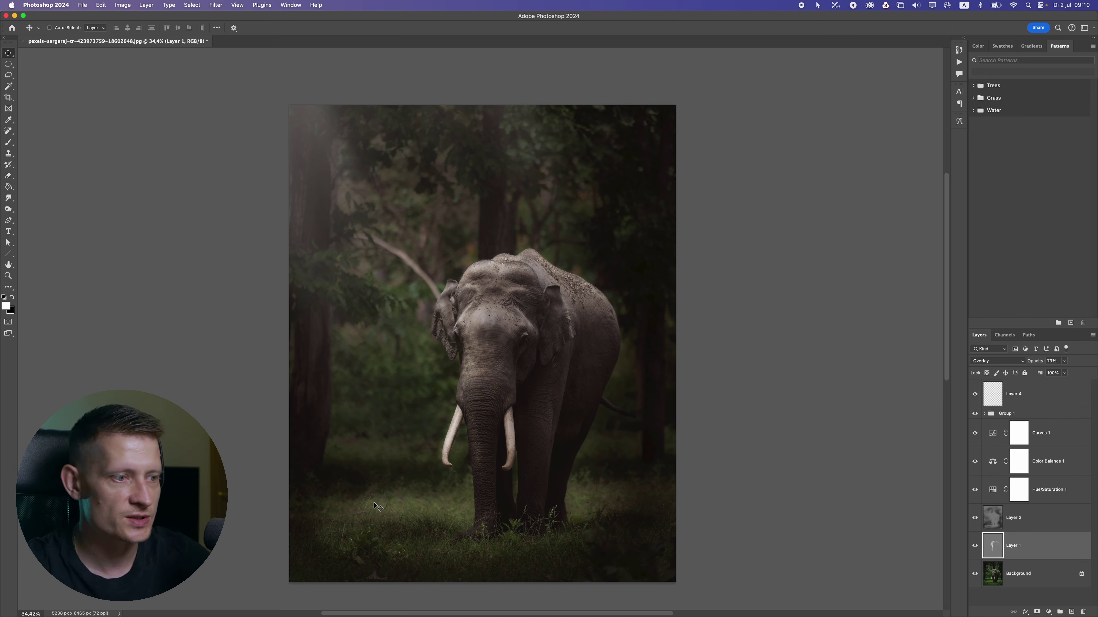
{"action": "scroll", "coordinate": [425, 532], "scroll_direction": "up", "scroll_amount": 2}
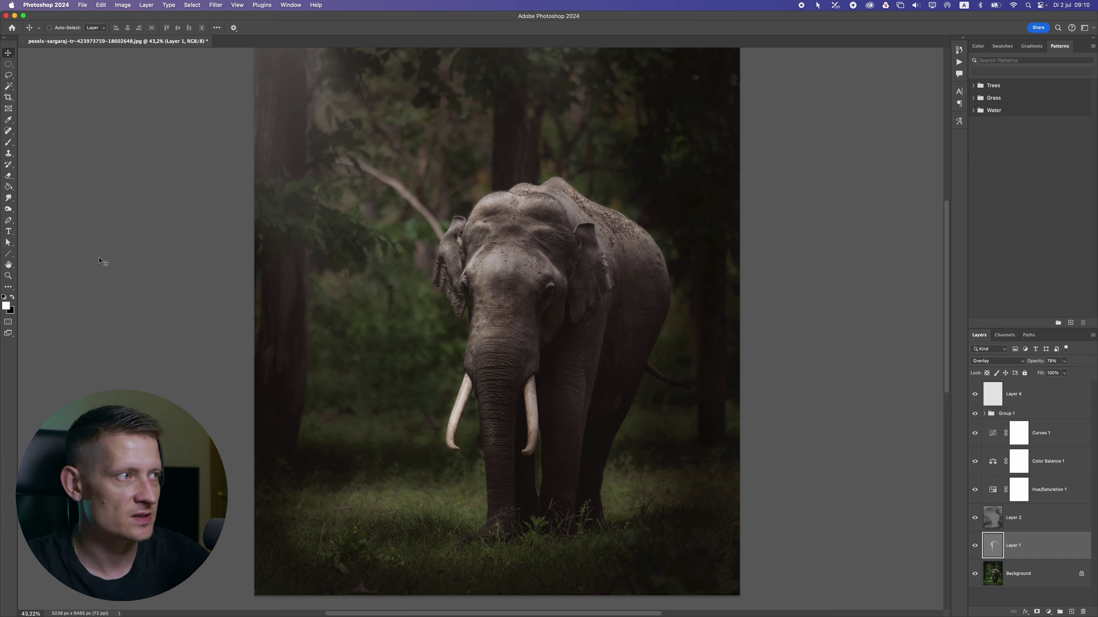
{"action": "left_click_drag", "start_coordinate": [9, 209], "coordinate": [43, 211]}
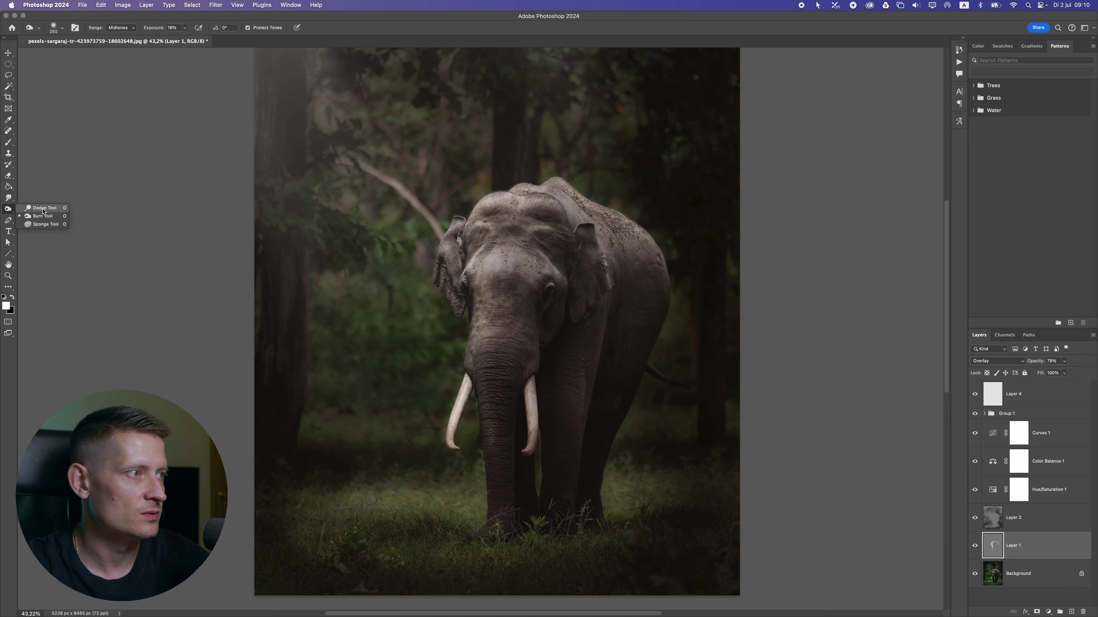
{"action": "left_click", "coordinate": [43, 209]}
{"action": "left_click", "coordinate": [975, 547]}
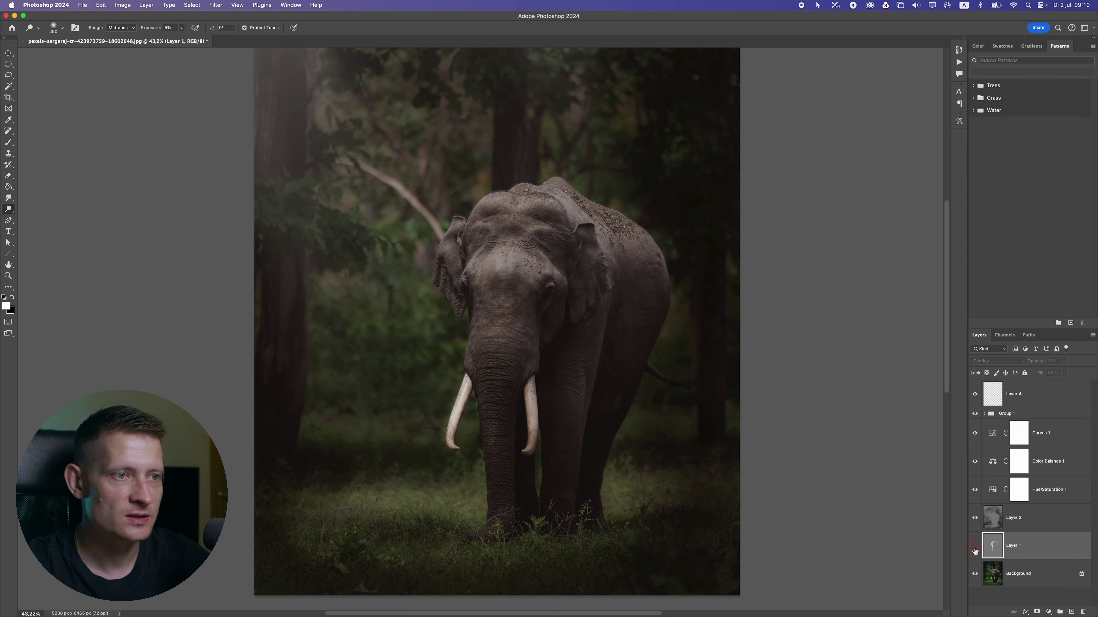
{"action": "left_click", "coordinate": [975, 548]}
Step: Add a new layer above Layer 1, filled with neutral gray and set to the Overlay blend mode
{"action": "left_click", "coordinate": [1071, 612]}
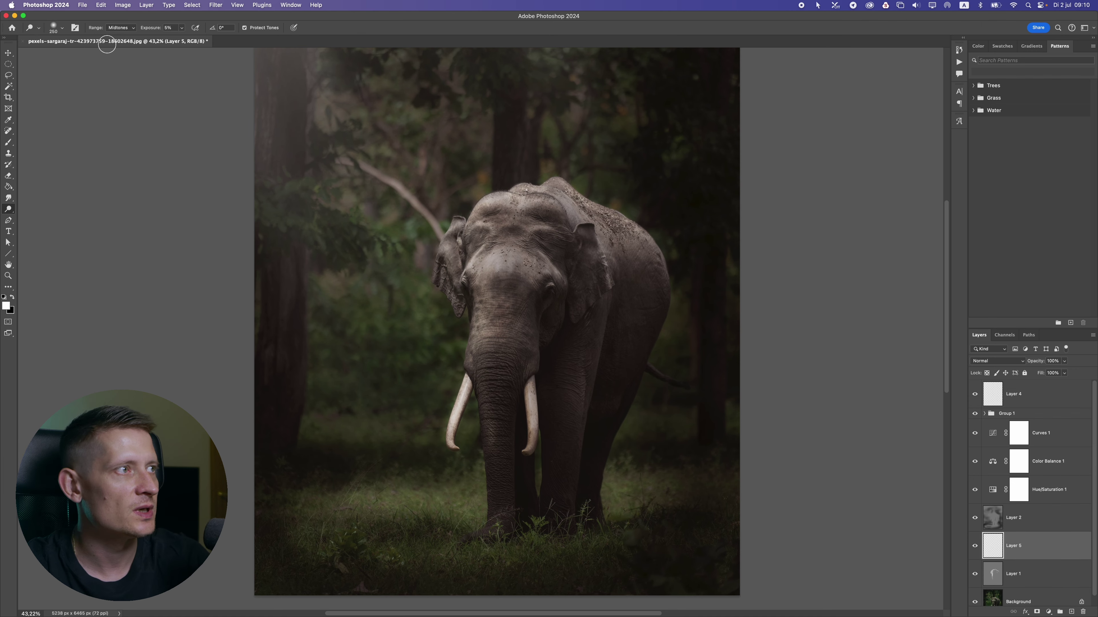
{"action": "left_click", "coordinate": [103, 6]}
{"action": "left_click", "coordinate": [137, 140]}
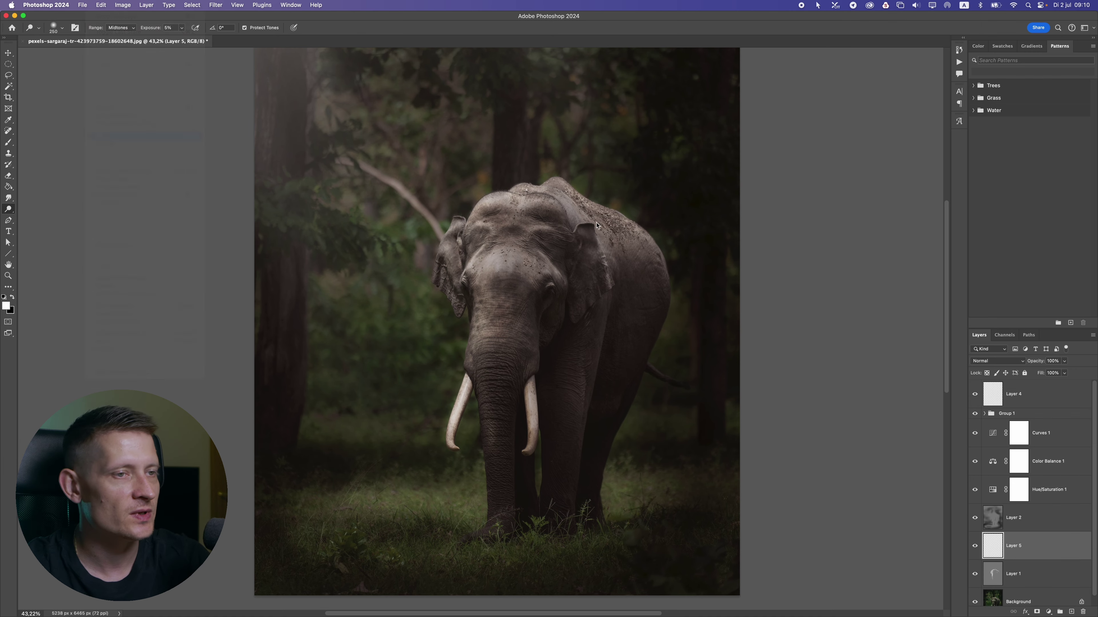
{"action": "left_click", "coordinate": [694, 182]}
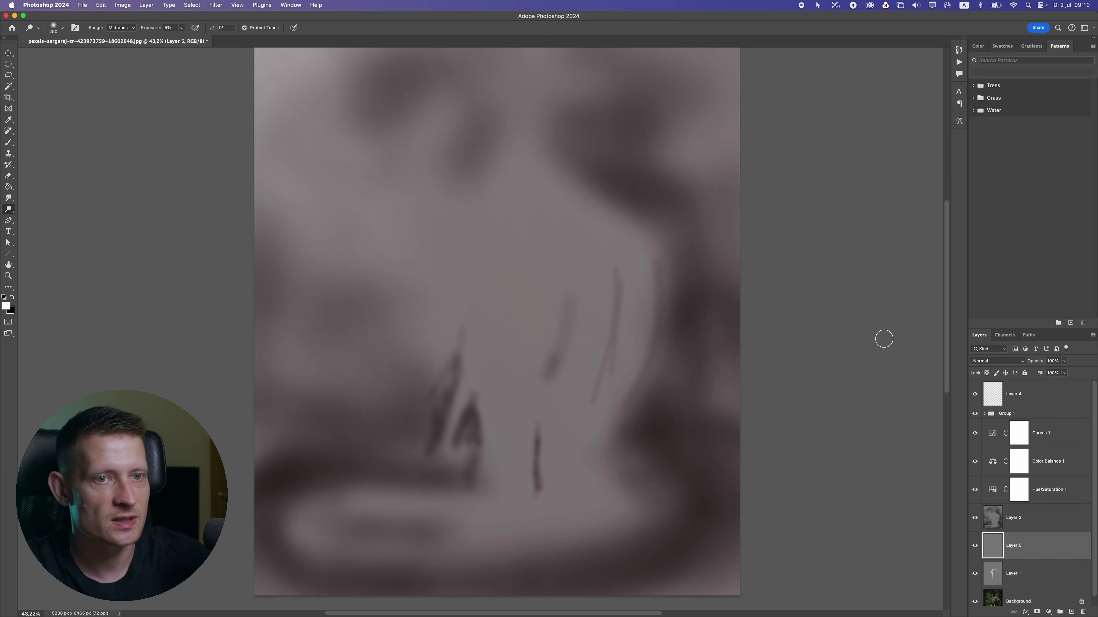
{"action": "left_click", "coordinate": [993, 362]}
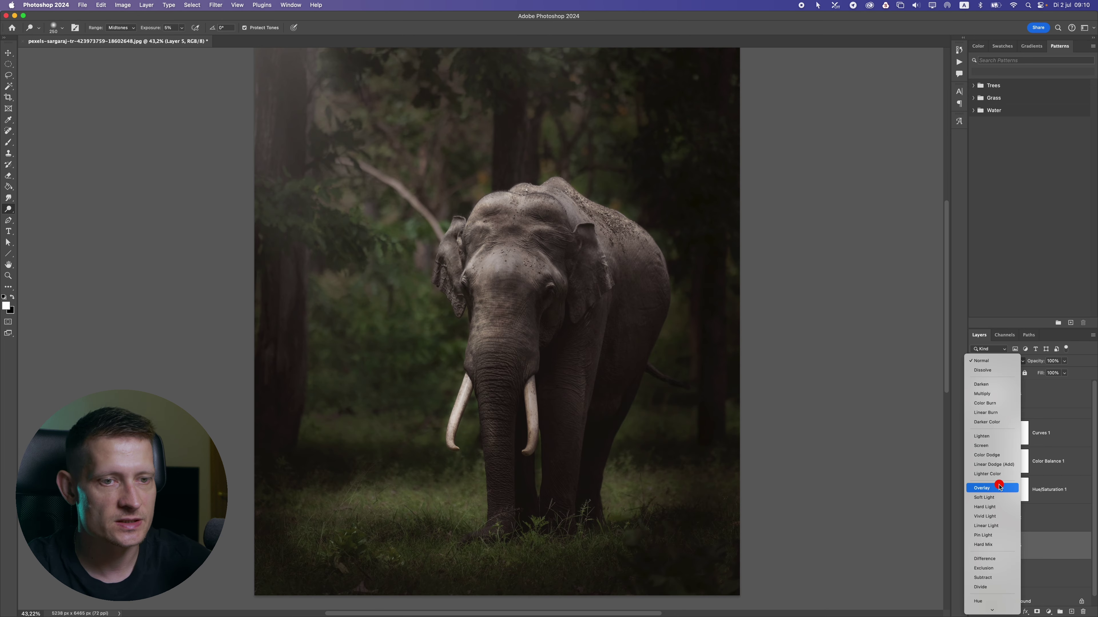
{"action": "left_click", "coordinate": [981, 488]}
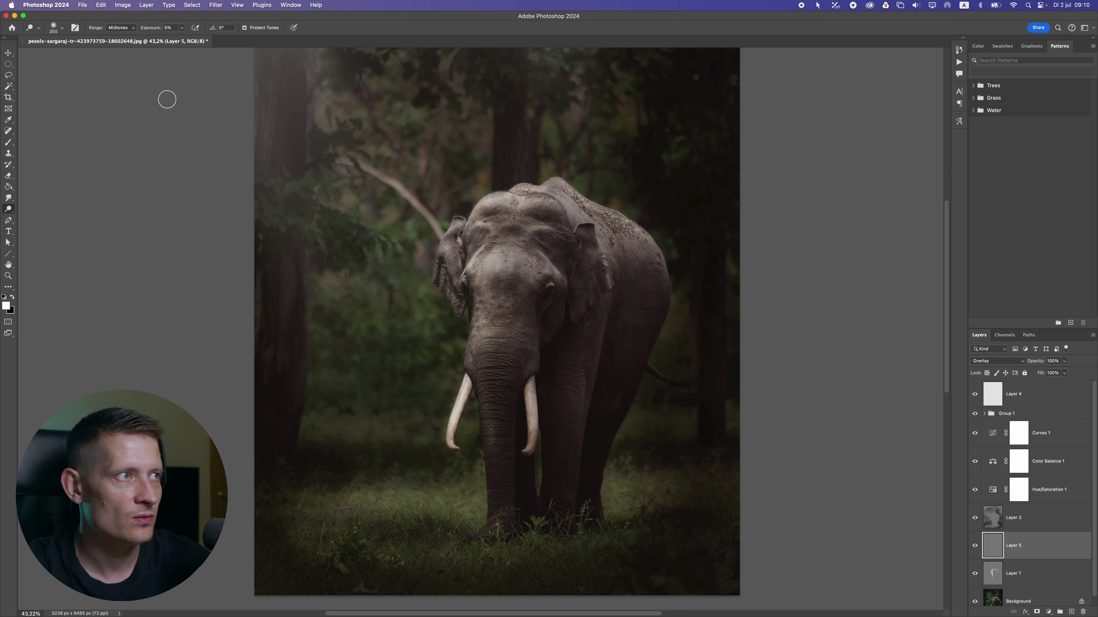
Step: Set the Dodge tool to Highlights with 18% exposure and brush over the grass beside the elephant's trunk
{"action": "left_click", "coordinate": [121, 28]}
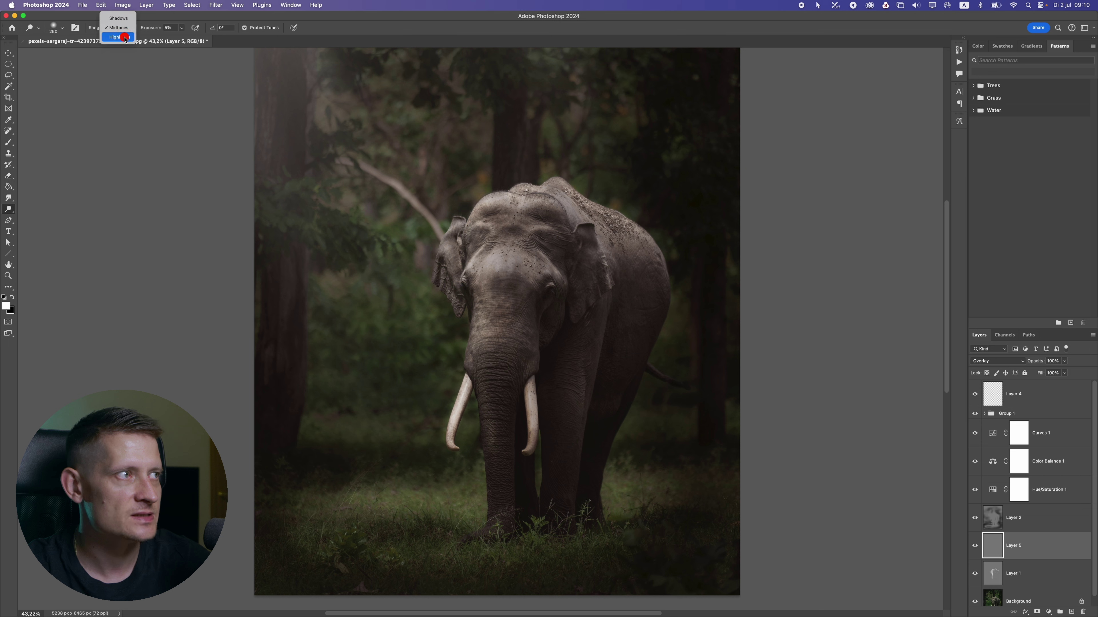
{"action": "left_click", "coordinate": [124, 37]}
{"action": "left_click", "coordinate": [182, 30]}
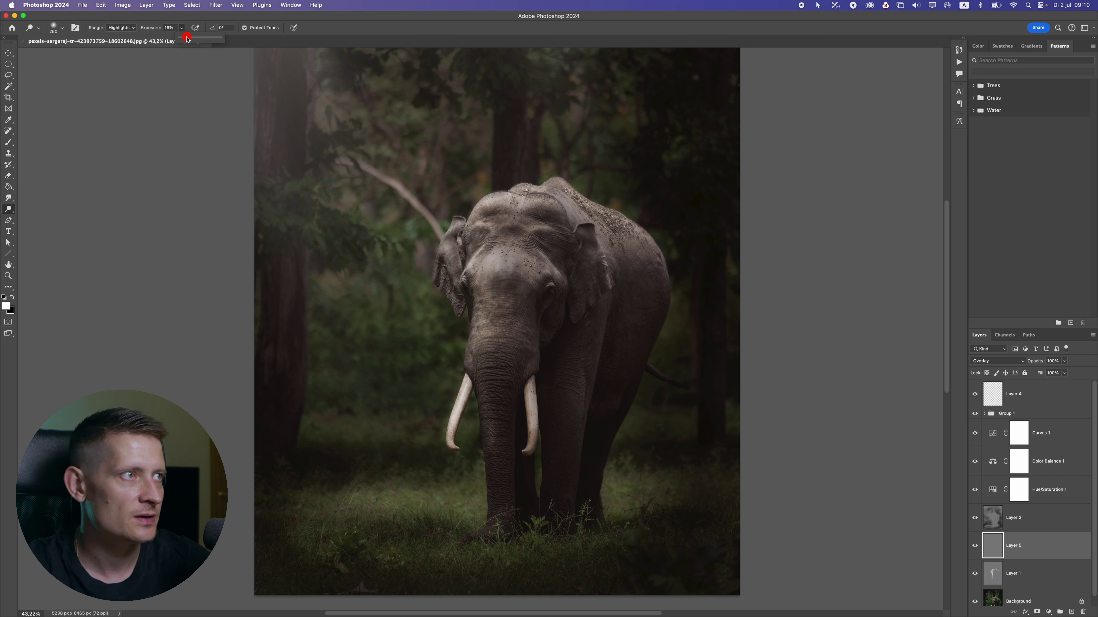
{"action": "left_click", "coordinate": [368, 549]}
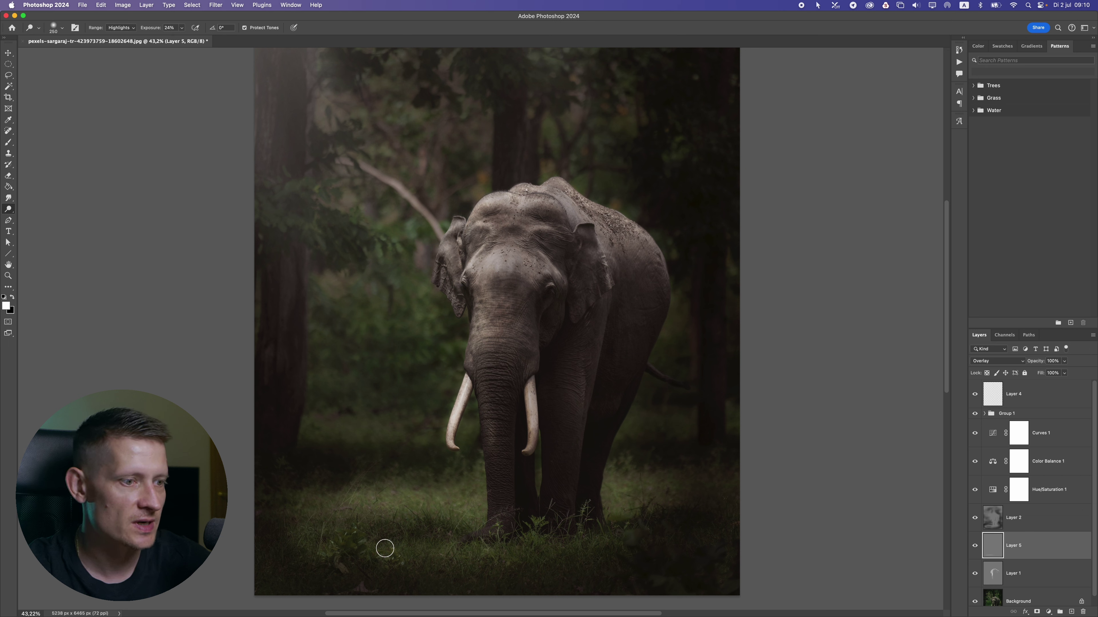
{"action": "left_click", "coordinate": [182, 27]}
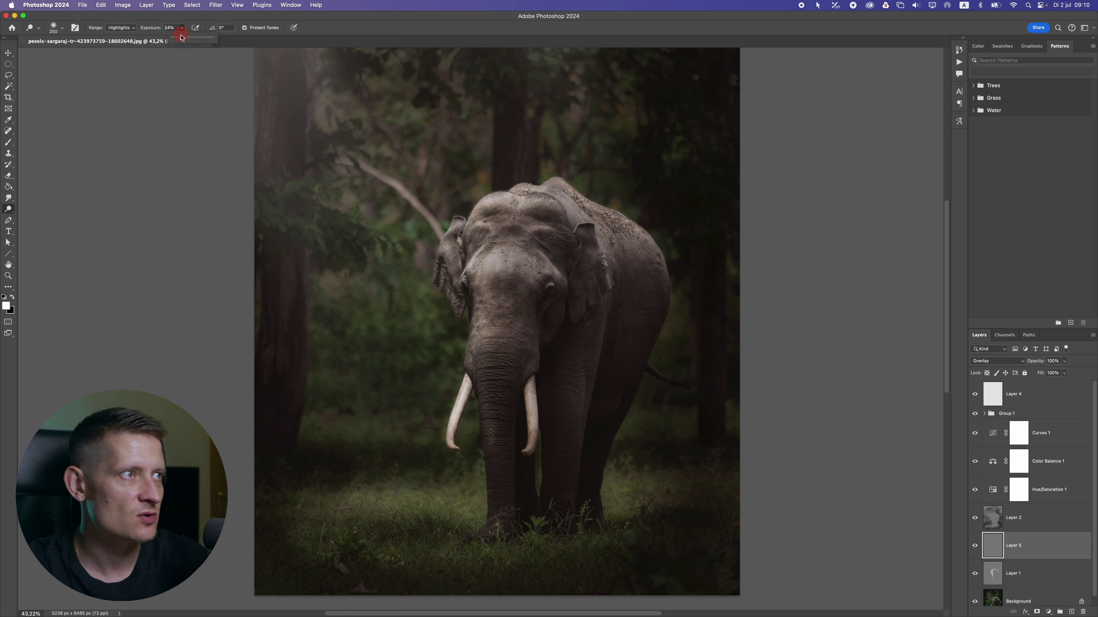
{"action": "left_click", "coordinate": [196, 28]}
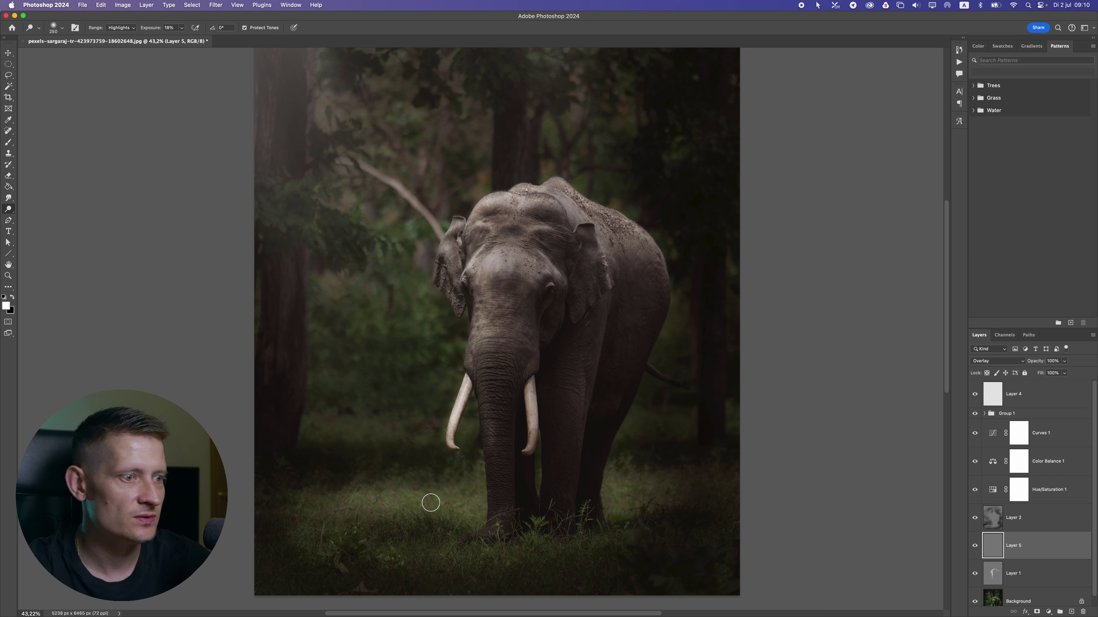
{"action": "left_click_drag", "start_coordinate": [447, 504], "coordinate": [347, 505]}
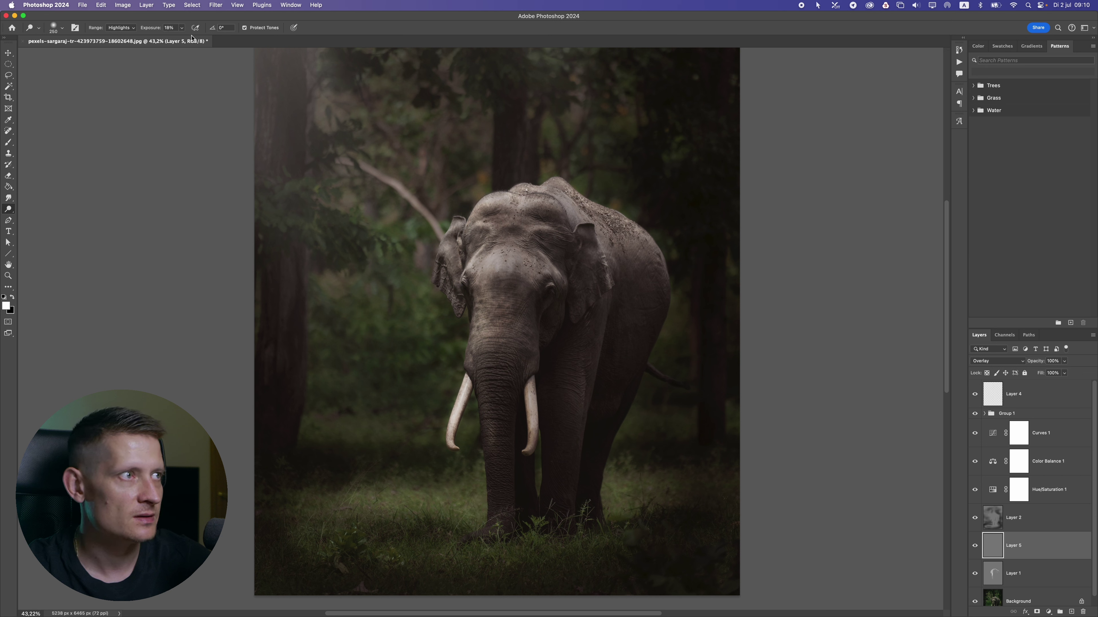
Step: Lower the dodge exposure to 11% and brighten the grass in front of and beside the elephant's feet
{"action": "left_click", "coordinate": [182, 28]}
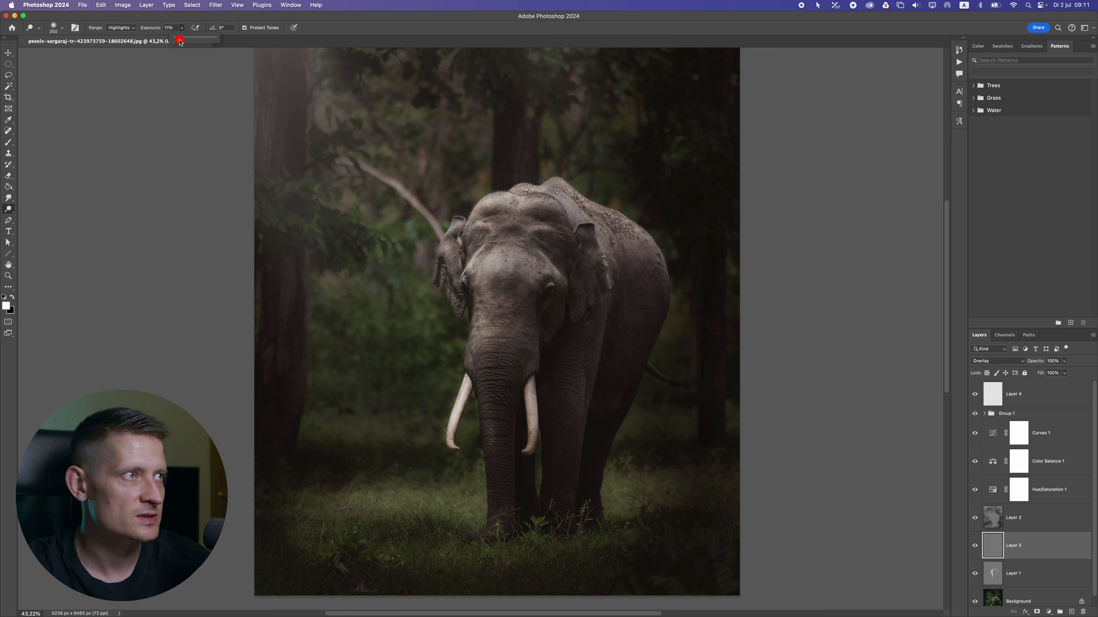
{"action": "mouse_move", "coordinate": [556, 542]}
{"action": "left_mouse_down"}
{"action": "mouse_move", "coordinate": [325, 544]}
{"action": "mouse_move", "coordinate": [583, 523]}
{"action": "mouse_move", "coordinate": [528, 549]}
{"action": "mouse_move", "coordinate": [526, 534]}
{"action": "mouse_move", "coordinate": [516, 545]}
{"action": "mouse_move", "coordinate": [367, 539]}
{"action": "left_mouse_up"}
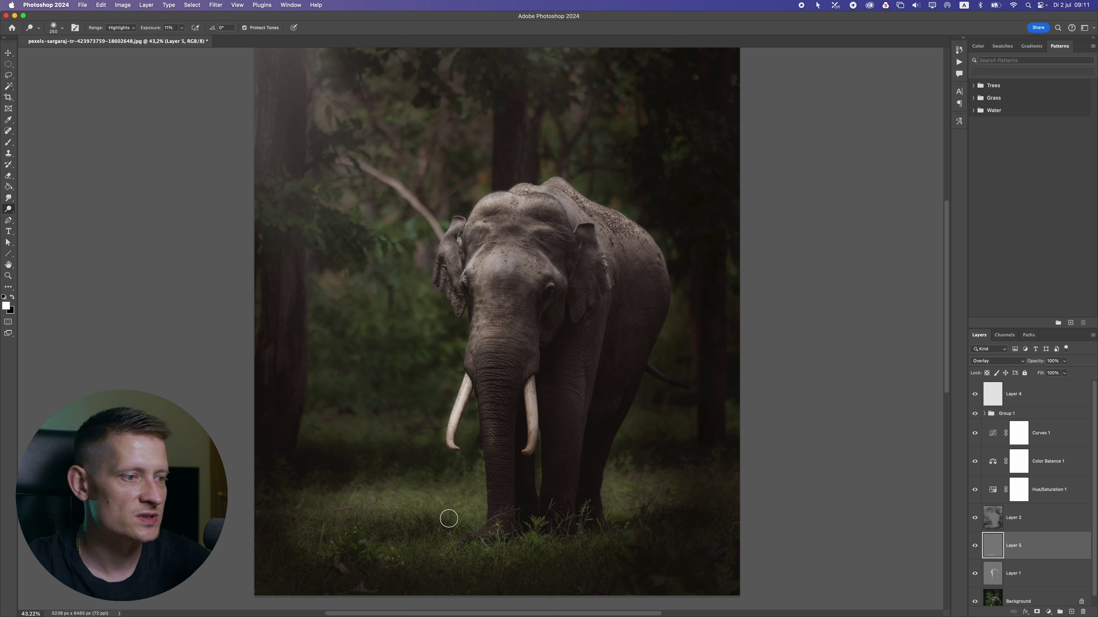
{"action": "mouse_move", "coordinate": [448, 519]}
{"action": "left_mouse_down"}
{"action": "mouse_move", "coordinate": [436, 554]}
{"action": "mouse_move", "coordinate": [645, 515]}
{"action": "mouse_move", "coordinate": [410, 539]}
{"action": "mouse_move", "coordinate": [321, 527]}
{"action": "mouse_move", "coordinate": [353, 559]}
{"action": "mouse_move", "coordinate": [480, 537]}
{"action": "mouse_move", "coordinate": [413, 509]}
{"action": "left_mouse_up"}
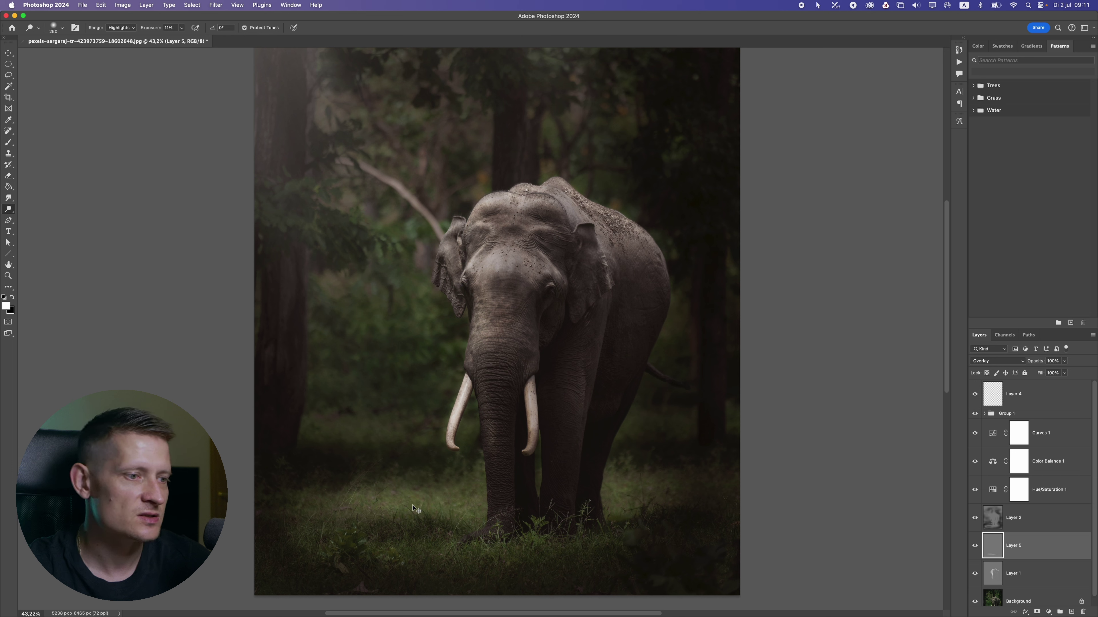
{"action": "mouse_move", "coordinate": [461, 547]}
{"action": "left_mouse_down"}
{"action": "mouse_move", "coordinate": [623, 539]}
{"action": "mouse_move", "coordinate": [557, 554]}
{"action": "mouse_move", "coordinate": [623, 531]}
{"action": "mouse_move", "coordinate": [562, 542]}
{"action": "mouse_move", "coordinate": [657, 512]}
{"action": "mouse_move", "coordinate": [614, 527]}
{"action": "mouse_move", "coordinate": [636, 506]}
{"action": "mouse_move", "coordinate": [545, 535]}
{"action": "mouse_move", "coordinate": [570, 529]}
{"action": "mouse_move", "coordinate": [487, 565]}
{"action": "mouse_move", "coordinate": [547, 560]}
{"action": "mouse_move", "coordinate": [415, 551]}
{"action": "mouse_move", "coordinate": [458, 546]}
{"action": "mouse_move", "coordinate": [356, 540]}
{"action": "mouse_move", "coordinate": [312, 523]}
{"action": "mouse_move", "coordinate": [383, 545]}
{"action": "left_mouse_up"}
Step: Dodge the grass behind the elephant's legs with a 600 px brush at 5% exposure
{"action": "key", "text": "bracketright"}
{"action": "key", "text": "bracketright"}
{"action": "key", "text": "bracketright"}
{"action": "key", "text": "bracketright"}
{"action": "left_click", "coordinate": [182, 28]}
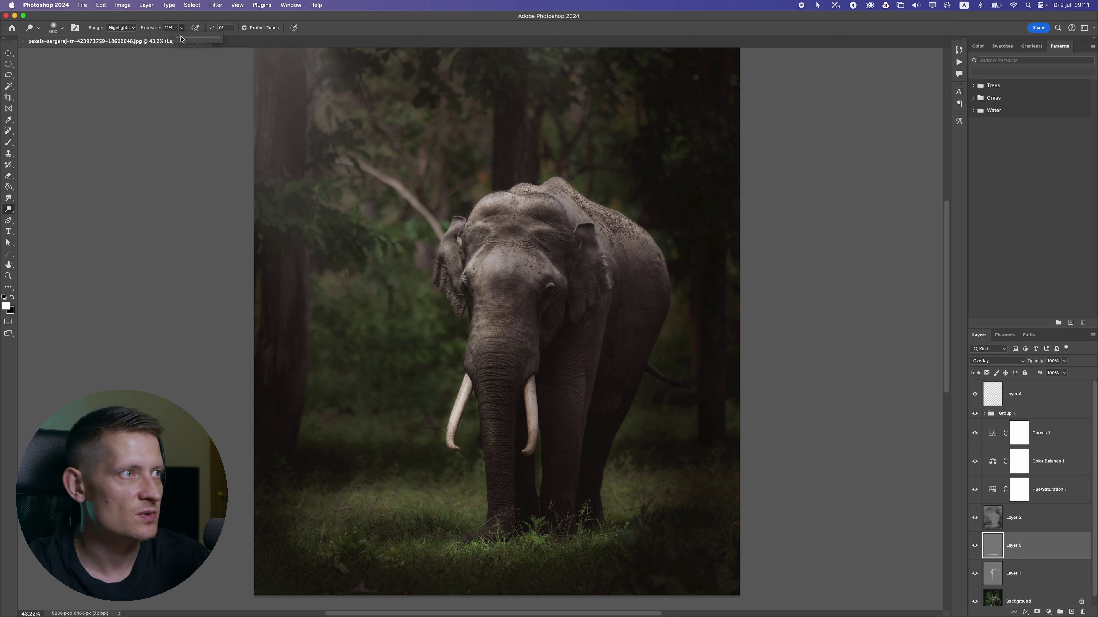
{"action": "mouse_move", "coordinate": [486, 494]}
{"action": "left_mouse_down"}
{"action": "mouse_move", "coordinate": [400, 522]}
{"action": "mouse_move", "coordinate": [429, 549]}
{"action": "mouse_move", "coordinate": [477, 561]}
{"action": "mouse_move", "coordinate": [713, 487]}
{"action": "left_mouse_up"}
Step: Check the reference image in Preview and dodge the grass around the elephant's feet, reducing the brush to 300 px
{"action": "key", "text": "super+Tab"}
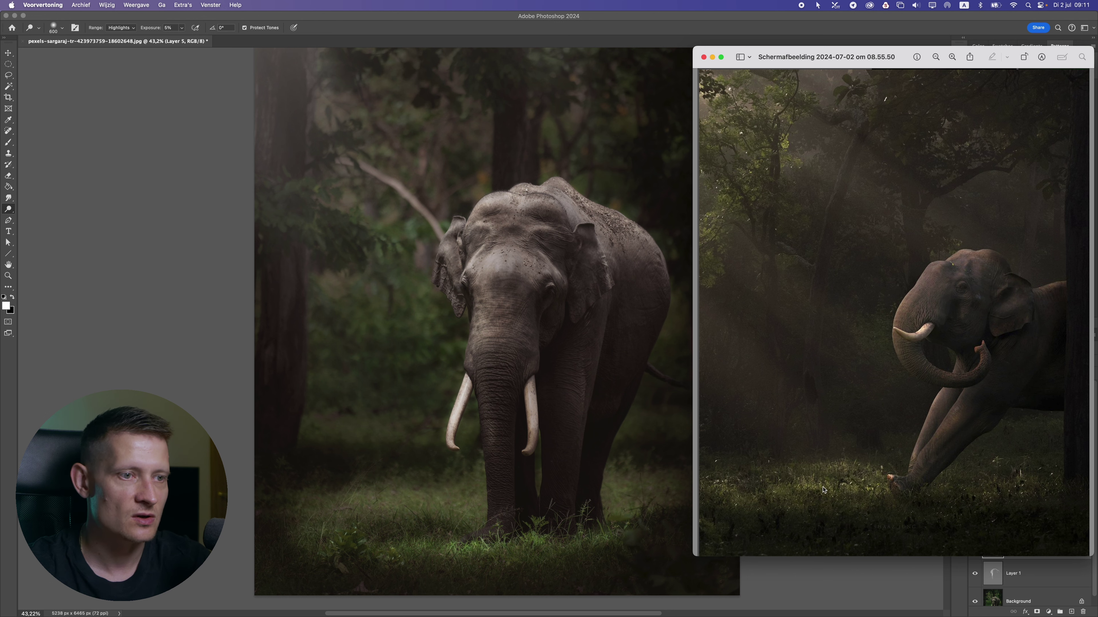
{"action": "left_click", "coordinate": [423, 540]}
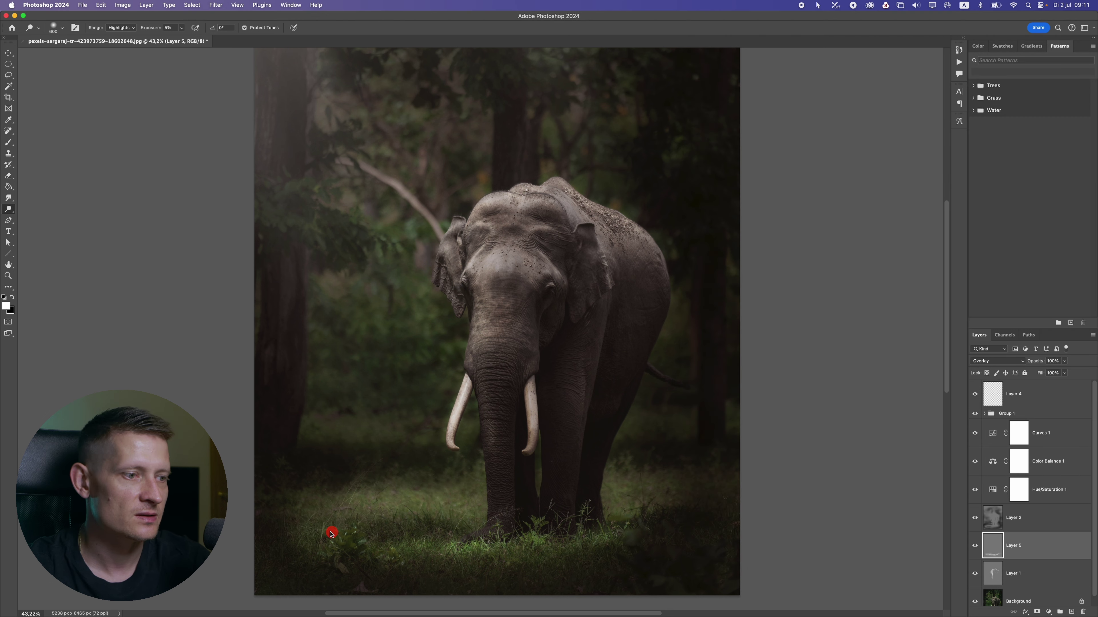
{"action": "mouse_move", "coordinate": [451, 539]}
{"action": "left_mouse_down"}
{"action": "mouse_move", "coordinate": [496, 536]}
{"action": "mouse_move", "coordinate": [445, 543]}
{"action": "mouse_move", "coordinate": [544, 559]}
{"action": "mouse_move", "coordinate": [594, 522]}
{"action": "left_mouse_up"}
{"action": "key", "text": "bracketleft"}
{"action": "key", "text": "bracketleft"}
{"action": "key", "text": "bracketleft"}
{"action": "left_click", "coordinate": [631, 532]}
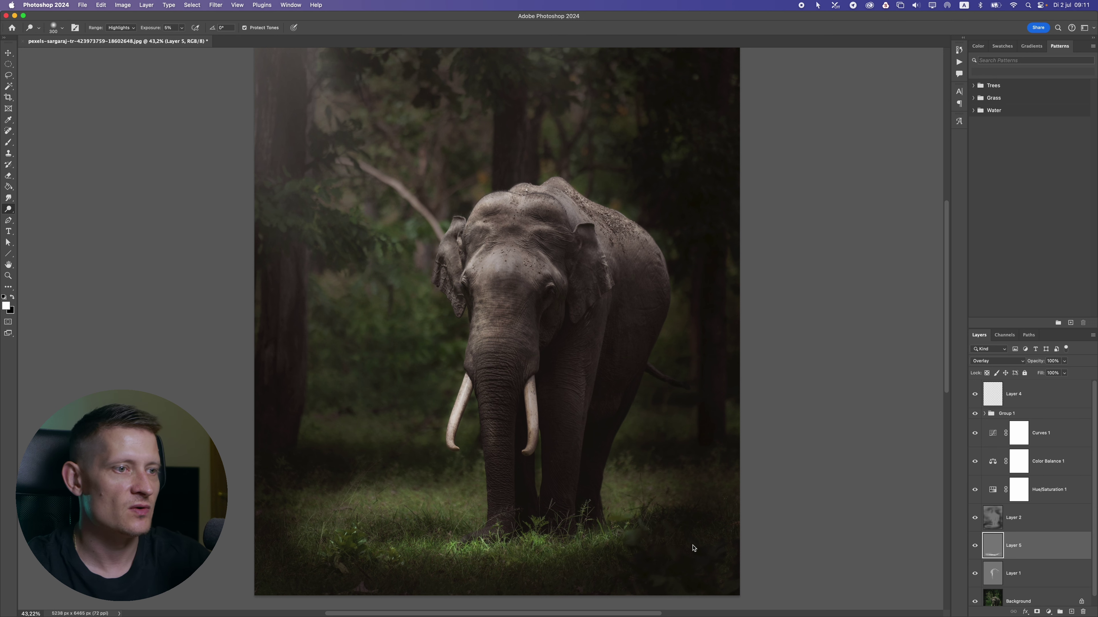
Step: Undo a dodge stroke on the leafy plant in the foreground grass and brighten the plant and surrounding grass with a larger brush
{"action": "scroll", "coordinate": [577, 526], "scroll_direction": "down", "scroll_amount": 5}
{"action": "scroll", "coordinate": [577, 524], "scroll_direction": "up", "scroll_amount": 4}
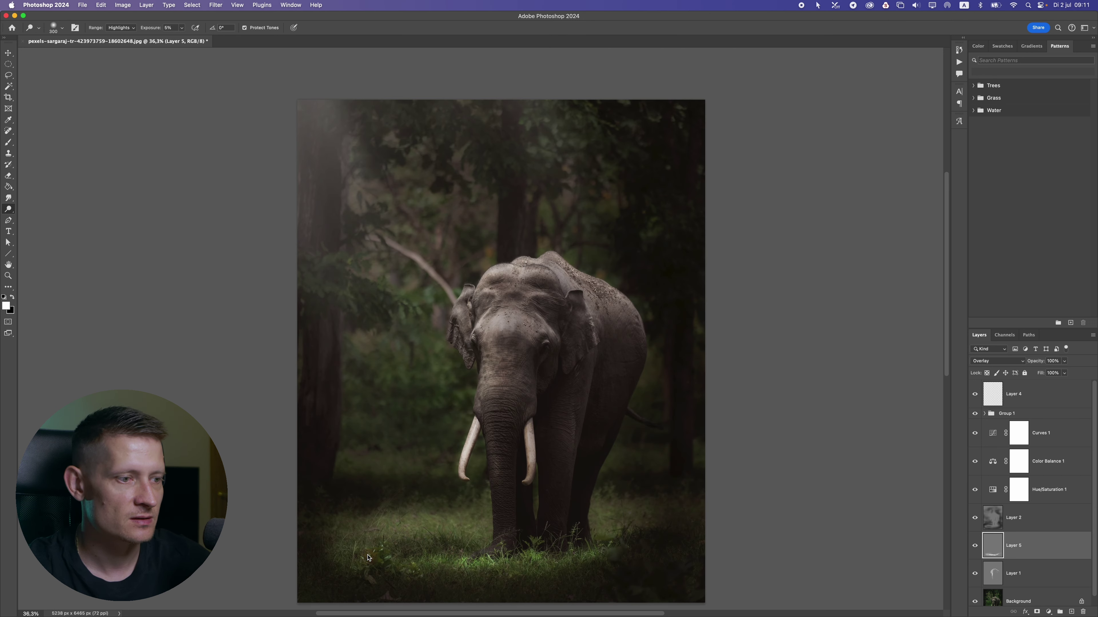
{"action": "left_click_drag", "start_coordinate": [356, 541], "coordinate": [390, 537]}
{"action": "key", "text": "super+z"}
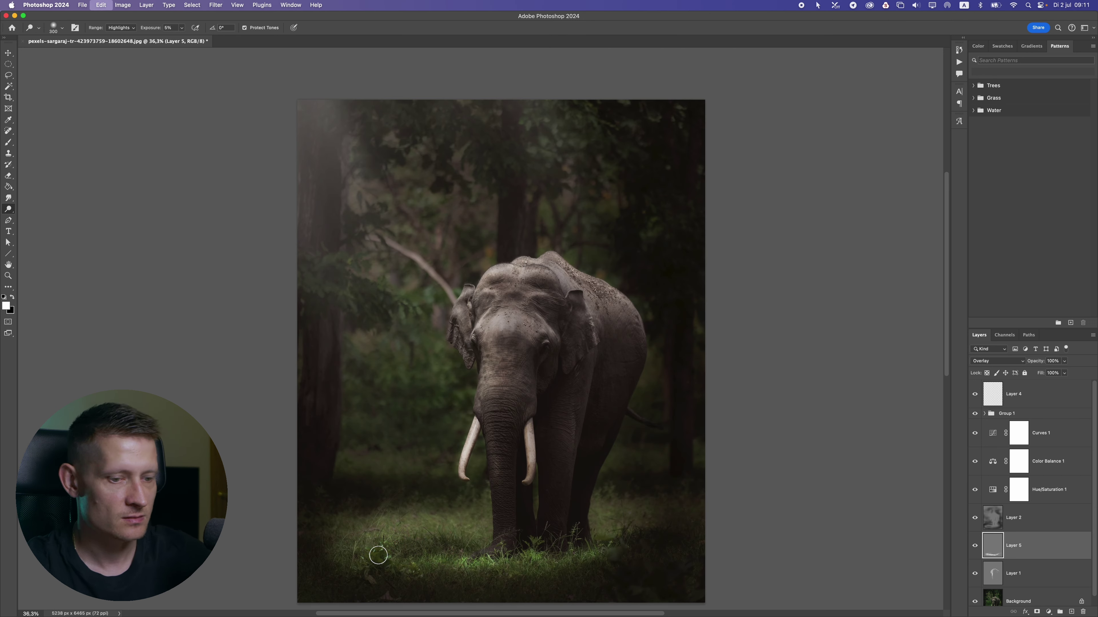
{"action": "key", "text": "bracketright"}
{"action": "left_click", "coordinate": [396, 568]}
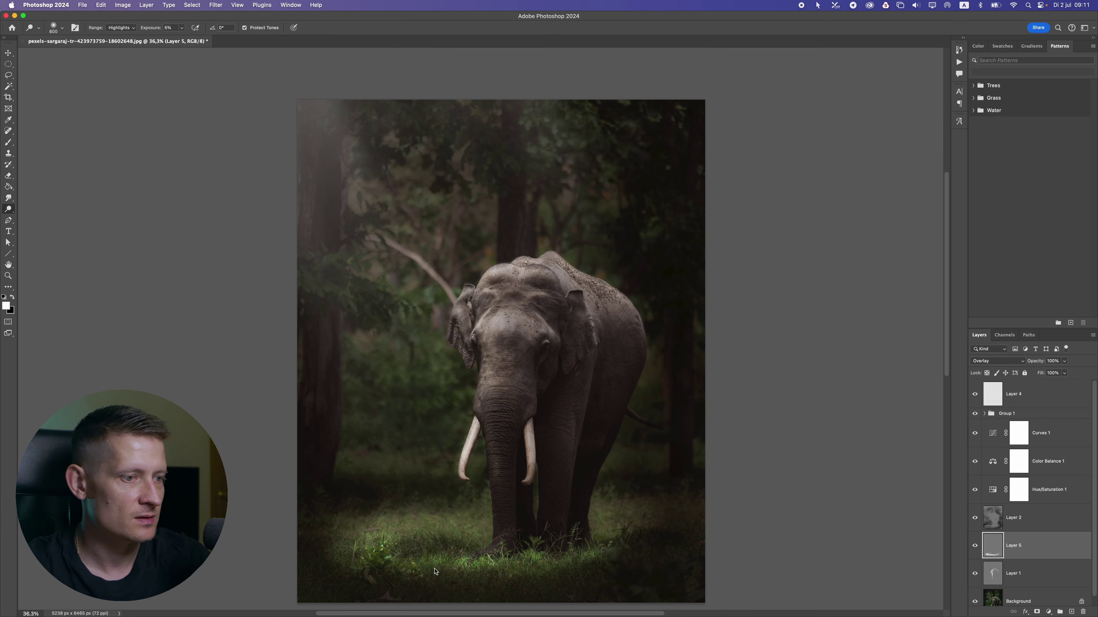
{"action": "left_click", "coordinate": [665, 527]}
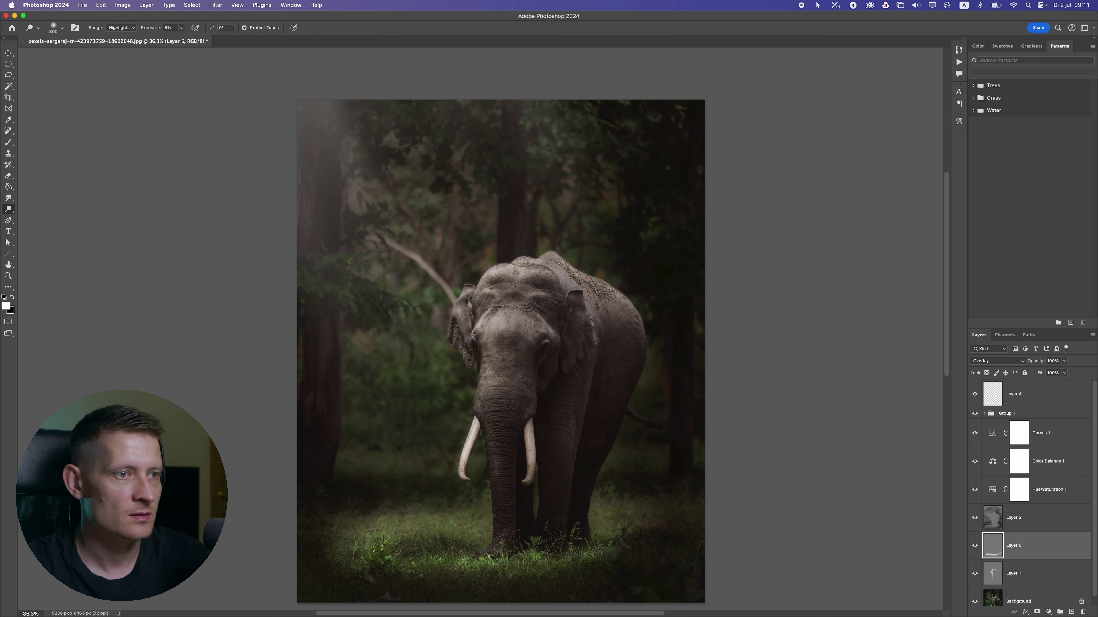
Step: Lower the grass dodge layer's opacity to 78% and try another dodge stroke across the grass in front of the elephant
{"action": "scroll", "coordinate": [480, 360], "scroll_direction": "down", "scroll_amount": 5}
{"action": "scroll", "coordinate": [501, 389], "scroll_direction": "up", "scroll_amount": 2}
{"action": "scroll", "coordinate": [561, 398], "scroll_direction": "up", "scroll_amount": 2}
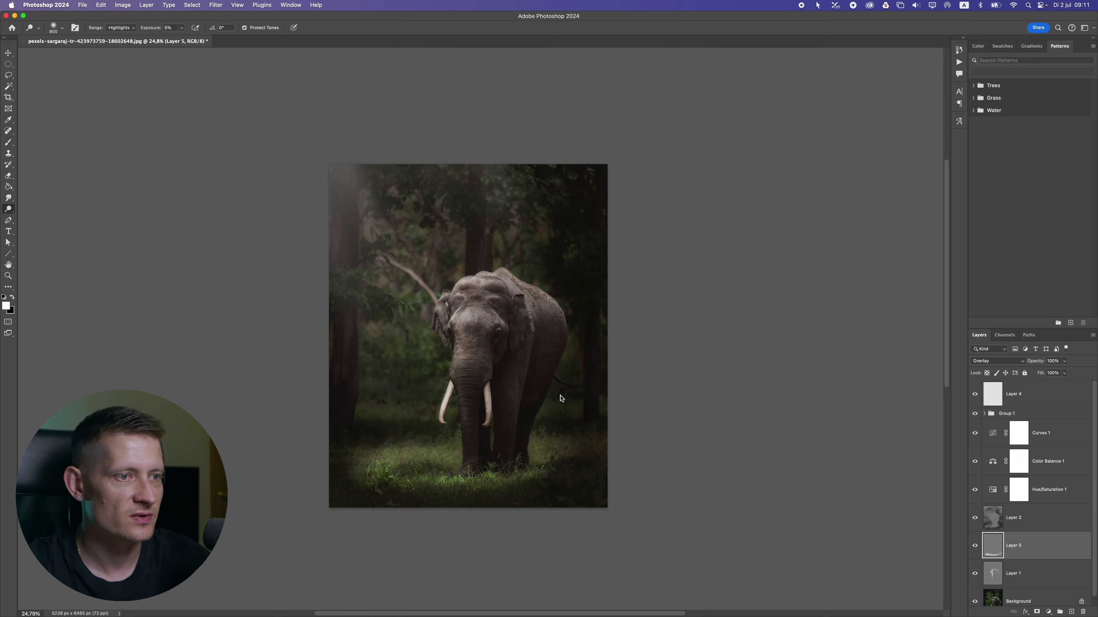
{"action": "left_click", "coordinate": [1064, 361]}
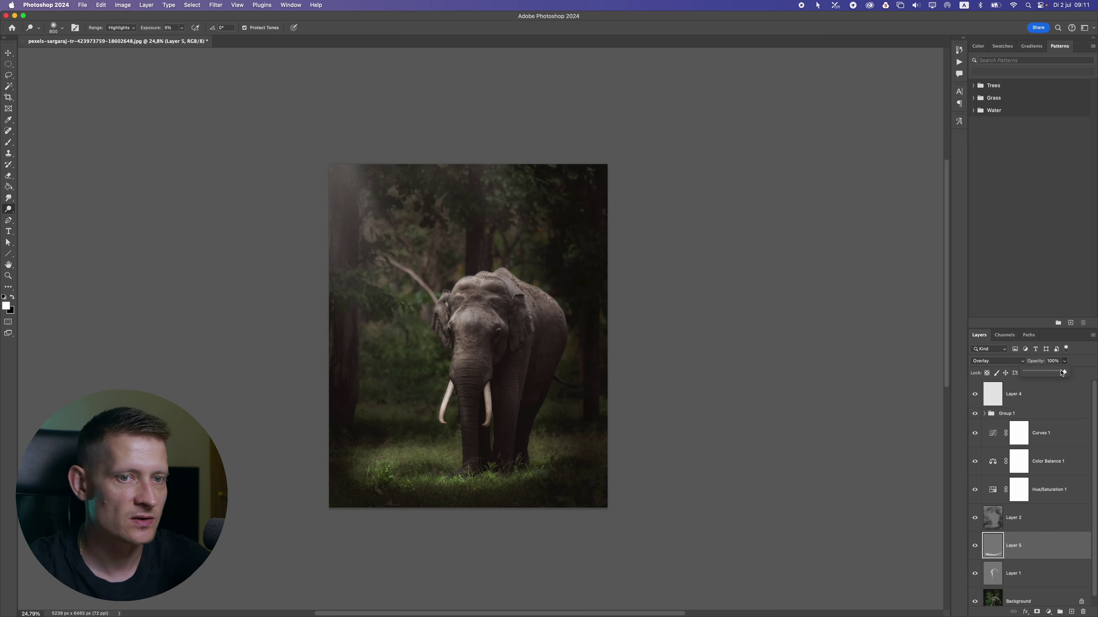
{"action": "scroll", "coordinate": [490, 478], "scroll_direction": "up", "scroll_amount": 3}
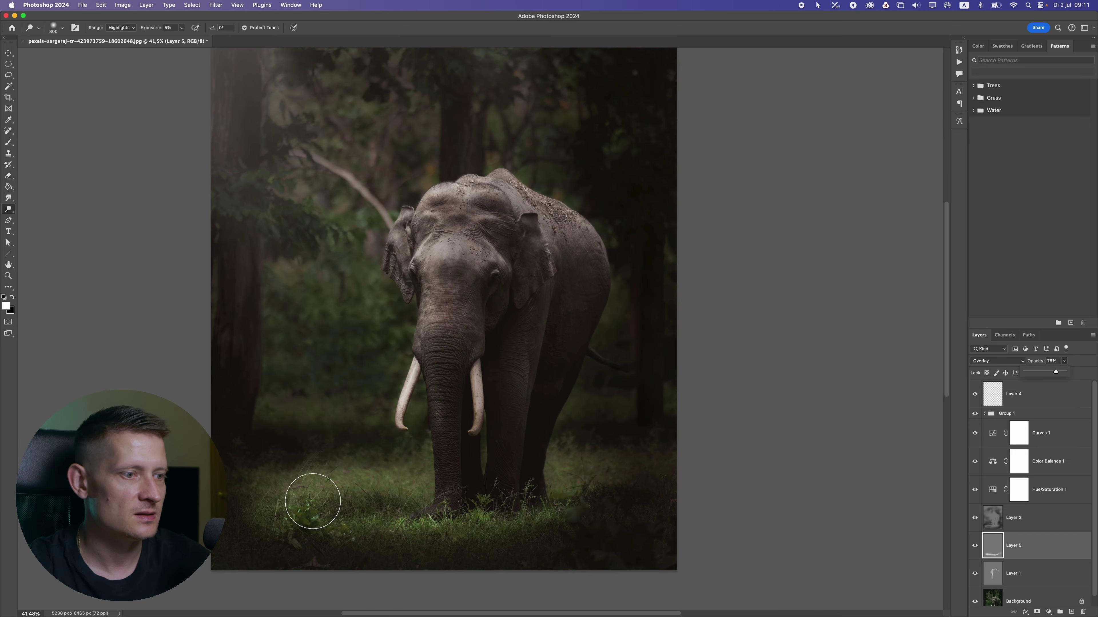
{"action": "mouse_move", "coordinate": [293, 509]}
{"action": "left_mouse_down"}
{"action": "mouse_move", "coordinate": [531, 458]}
{"action": "mouse_move", "coordinate": [503, 476]}
{"action": "left_mouse_up"}
{"action": "key", "text": "super+z"}
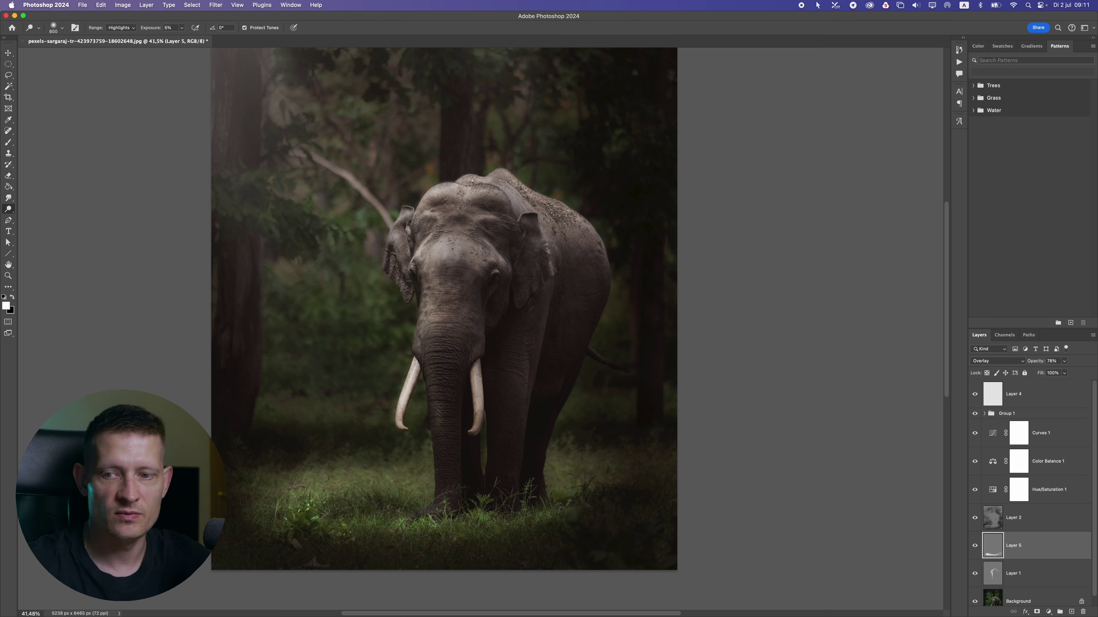
Step: Compare the overall brightness and mood of the edited photo with the reference image in Preview
{"action": "key", "text": "super+Tab"}
{"action": "scroll", "coordinate": [589, 307], "scroll_direction": "down", "scroll_amount": 2}
{"action": "scroll", "coordinate": [561, 312], "scroll_direction": "up", "scroll_amount": 2}
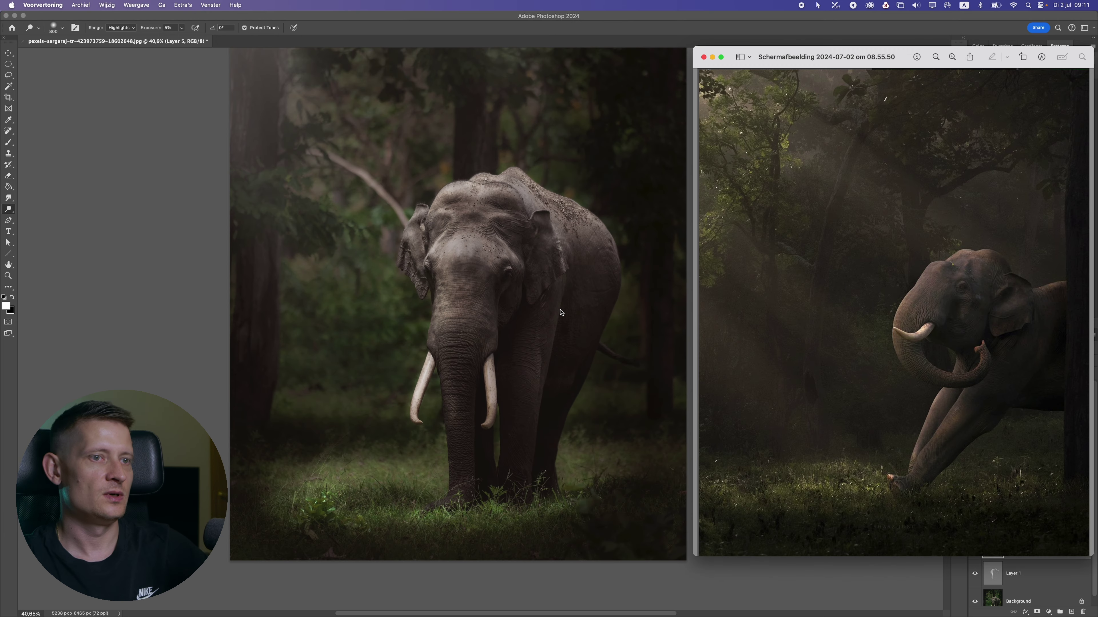
{"action": "scroll", "coordinate": [483, 393], "scroll_direction": "up", "scroll_amount": 1}
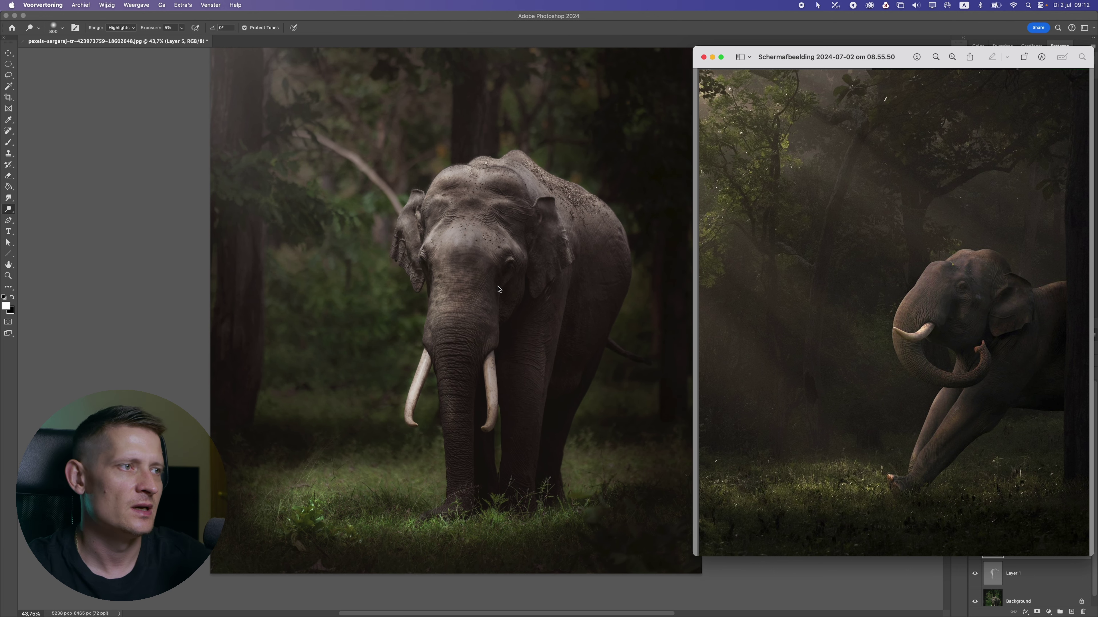
{"action": "scroll", "coordinate": [495, 249], "scroll_direction": "down", "scroll_amount": 10}
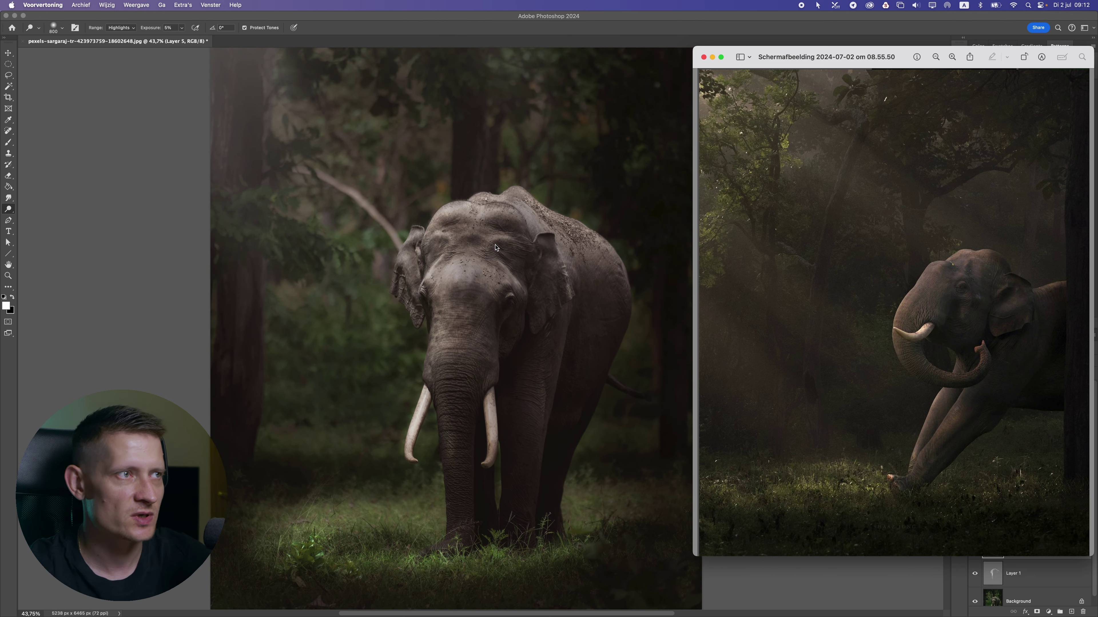
{"action": "scroll", "coordinate": [496, 247], "scroll_direction": "up", "scroll_amount": 9}
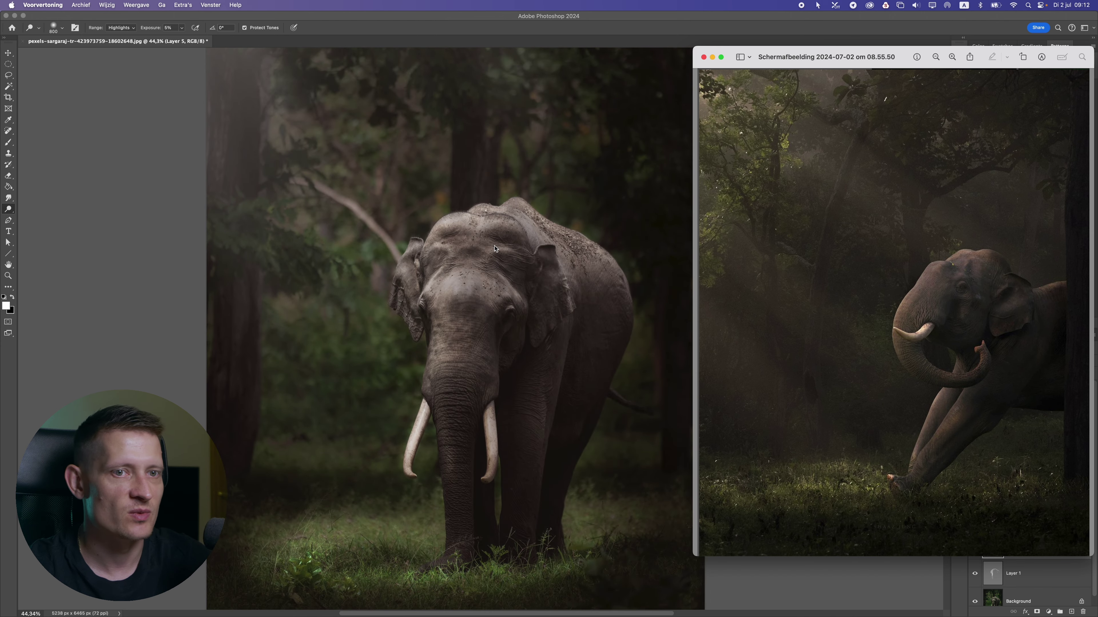
{"action": "scroll", "coordinate": [496, 251], "scroll_direction": "down", "scroll_amount": 2}
{"action": "scroll", "coordinate": [510, 229], "scroll_direction": "up", "scroll_amount": 1}
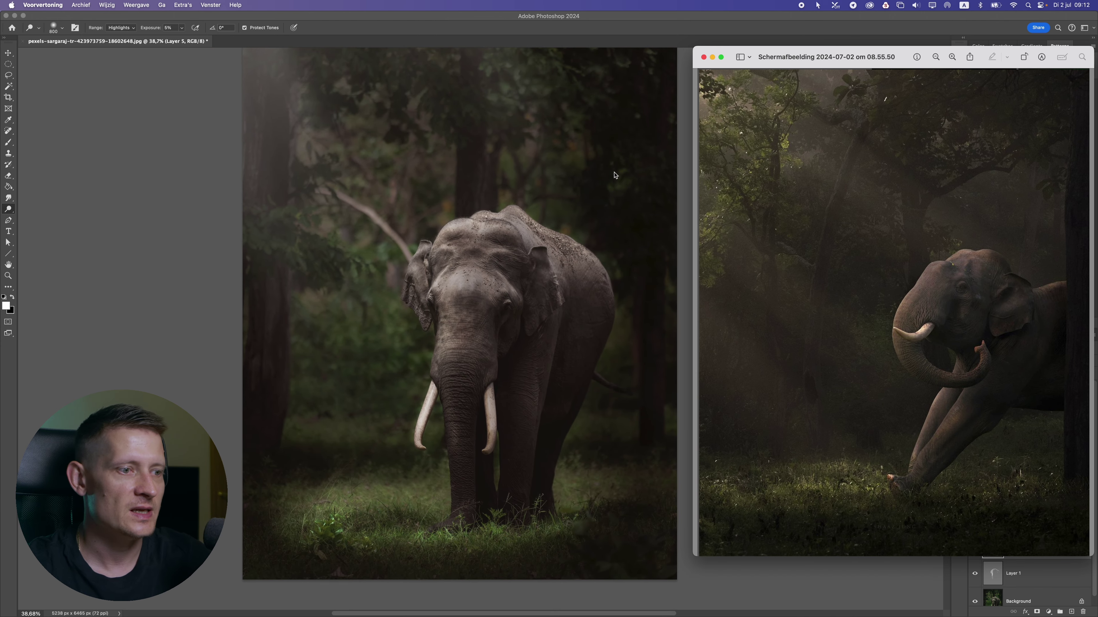
{"action": "key", "text": "super+w"}
Step: Stamp all visible layers onto a new layer above Layer 4 and convert it to a smart object
{"action": "left_click", "coordinate": [1036, 402]}
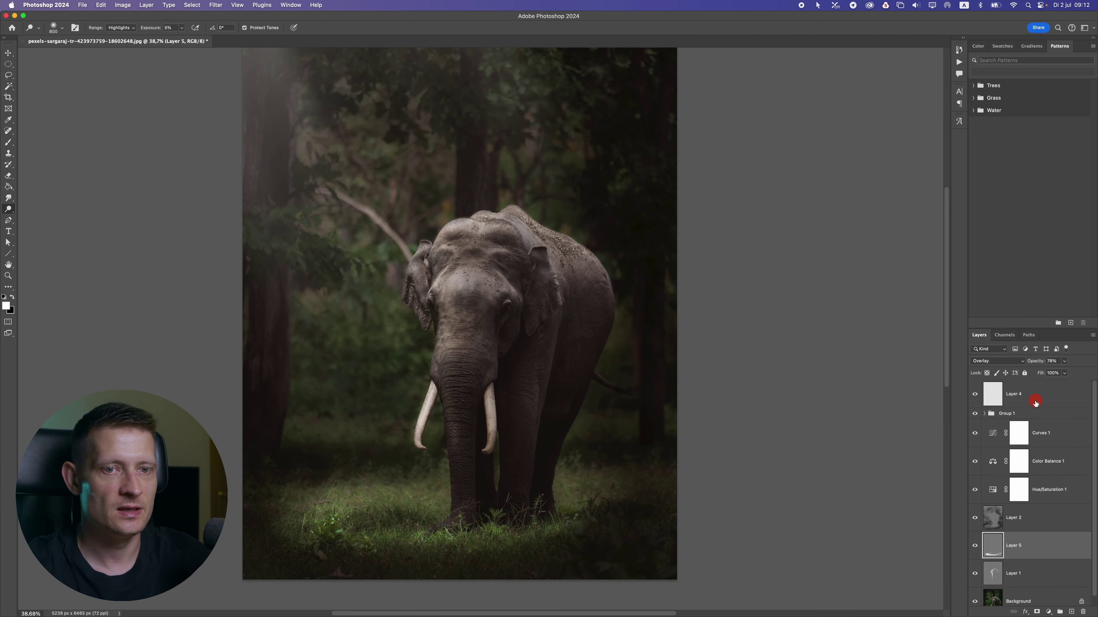
{"action": "left_click", "coordinate": [1025, 394]}
{"action": "left_click", "coordinate": [1072, 612]}
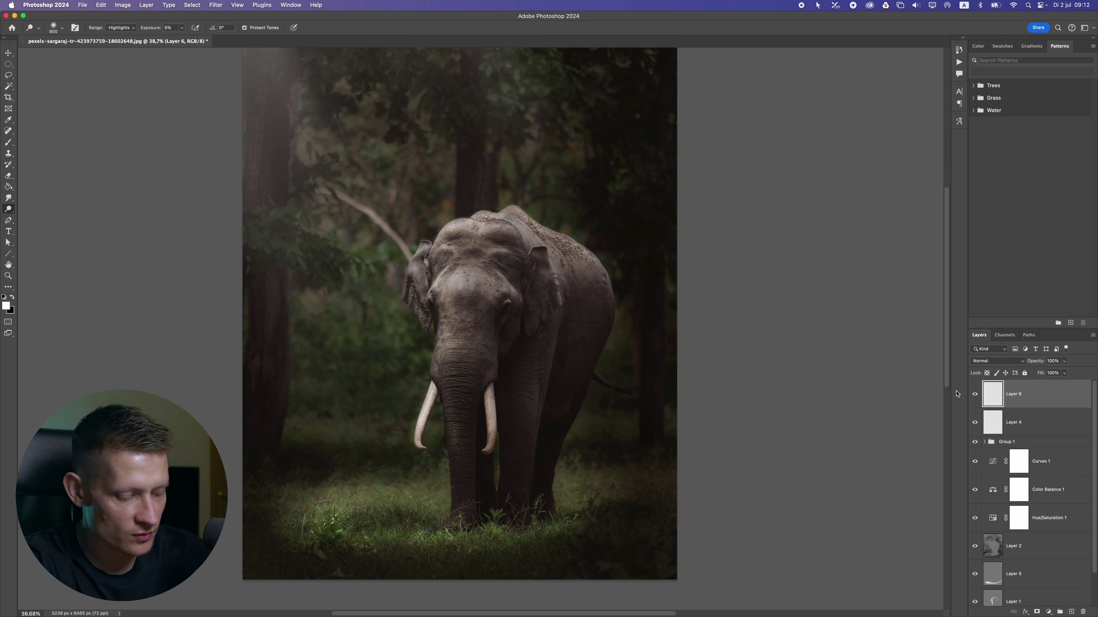
{"action": "key", "text": "super+alt+shift+e"}
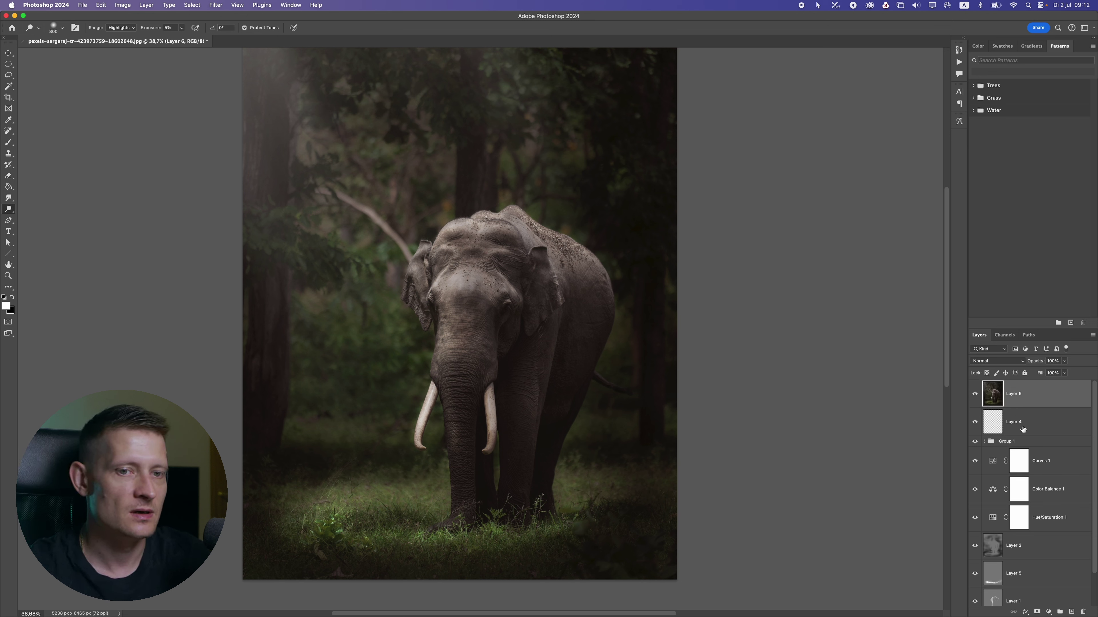
{"action": "right_click", "coordinate": [1031, 392]}
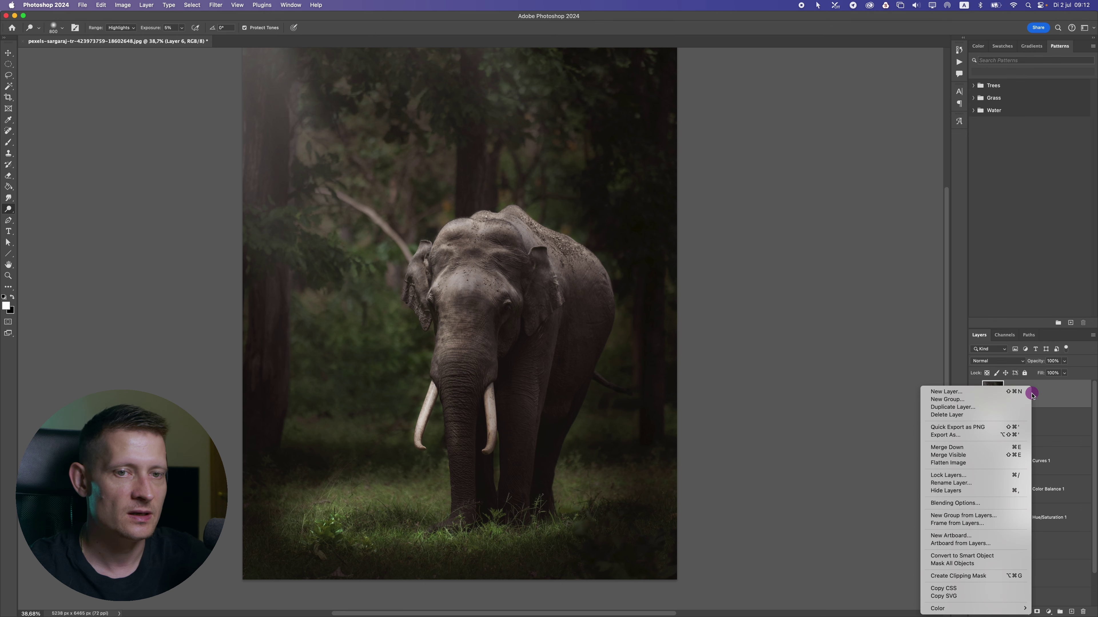
{"action": "left_click", "coordinate": [976, 556]}
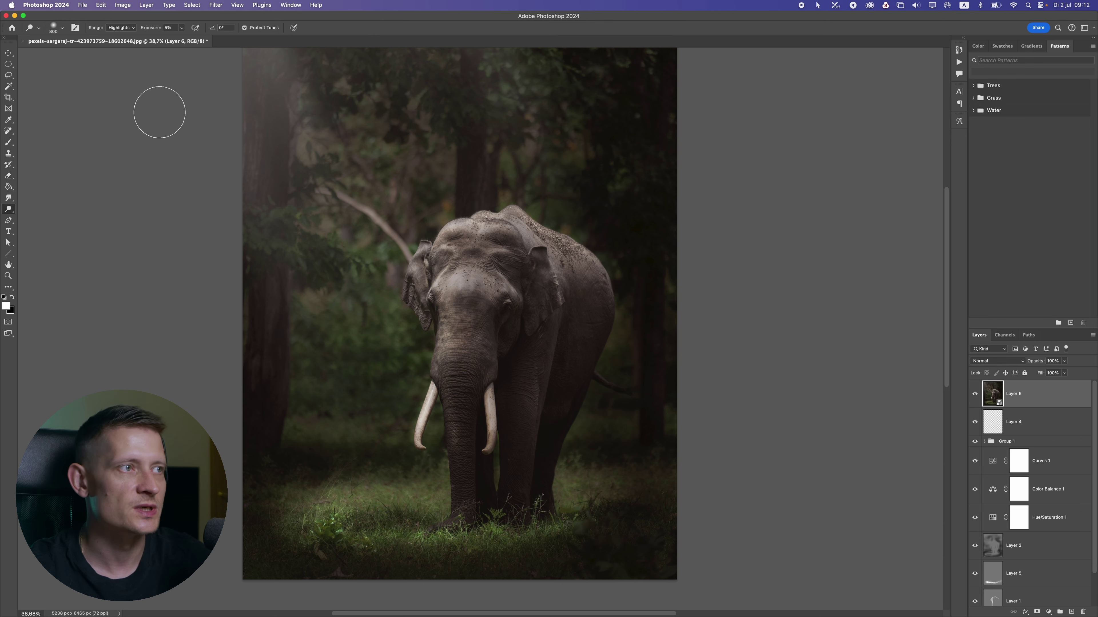
Step: Open the Camera Raw Filter for the merged smart object layer
{"action": "left_click", "coordinate": [8, 53]}
{"action": "left_click", "coordinate": [192, 5]}
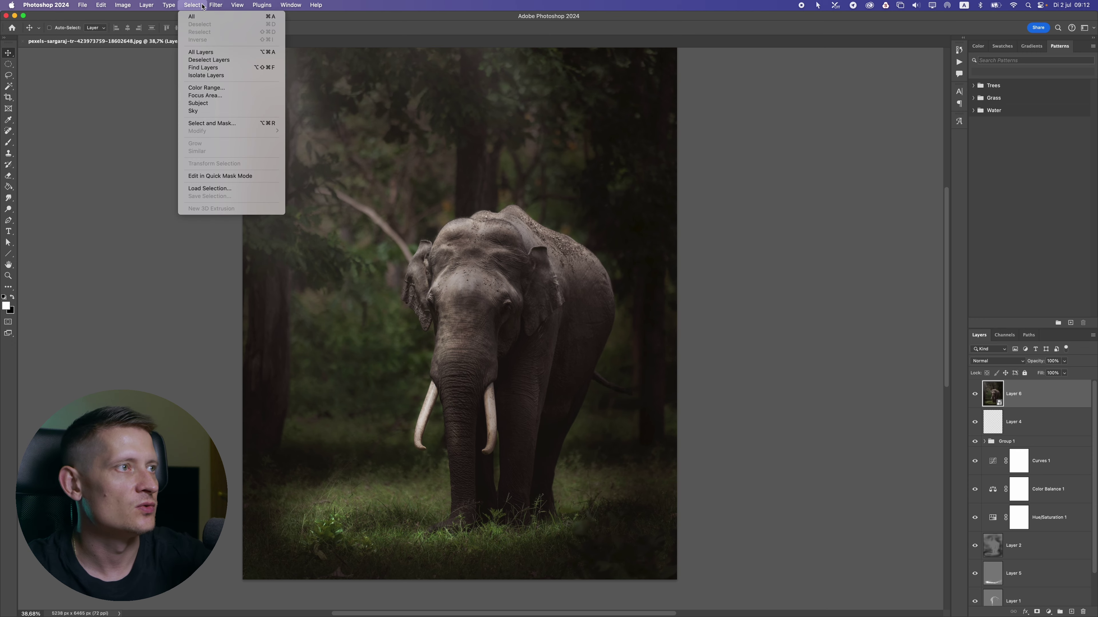
{"action": "mouse_move", "coordinate": [216, 5]}
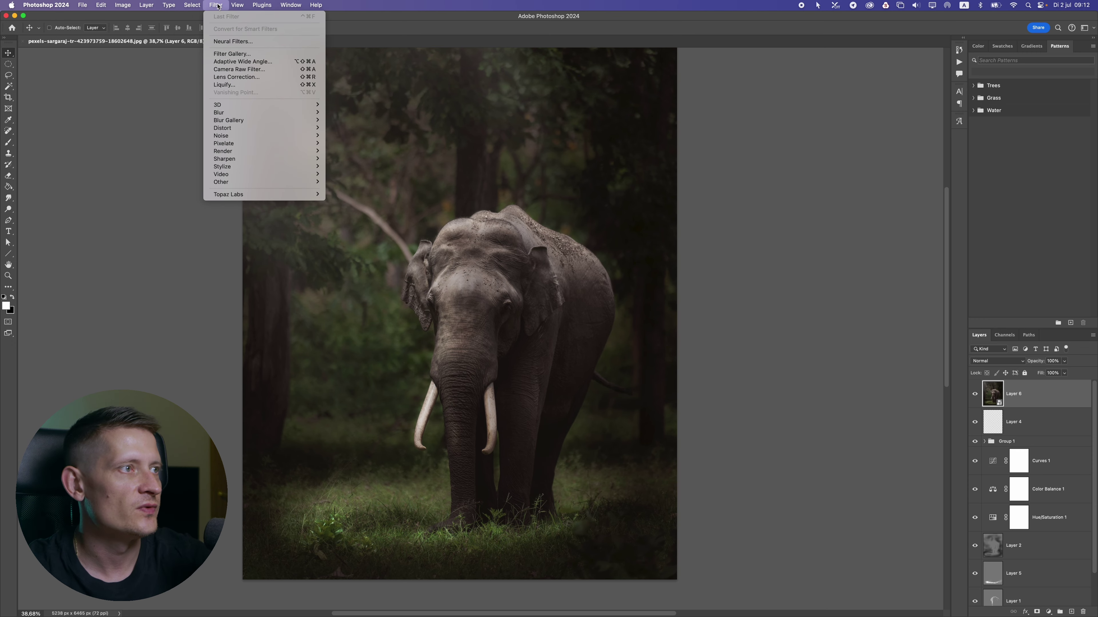
{"action": "left_click", "coordinate": [242, 69]}
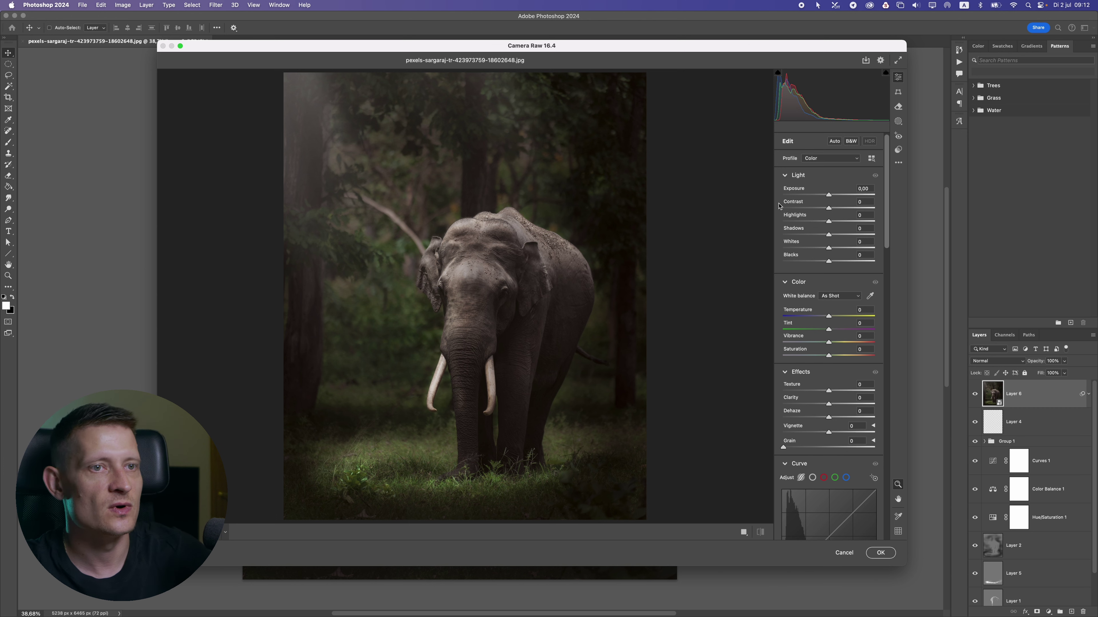
{"action": "left_click", "coordinate": [821, 195]}
{"action": "left_click_drag", "start_coordinate": [821, 195], "coordinate": [835, 195]}
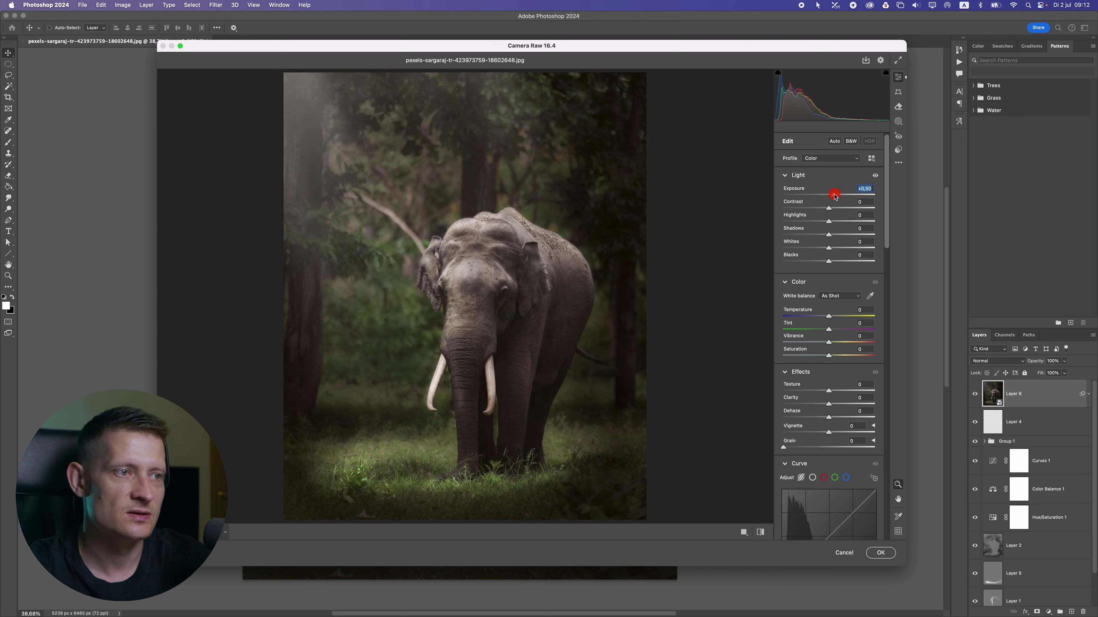
{"action": "double_click", "coordinate": [833, 195]}
Step: Reposition and resize the Camera Raw window and raise Exposure to +0.30
{"action": "left_click_drag", "start_coordinate": [721, 56], "coordinate": [623, 26]}
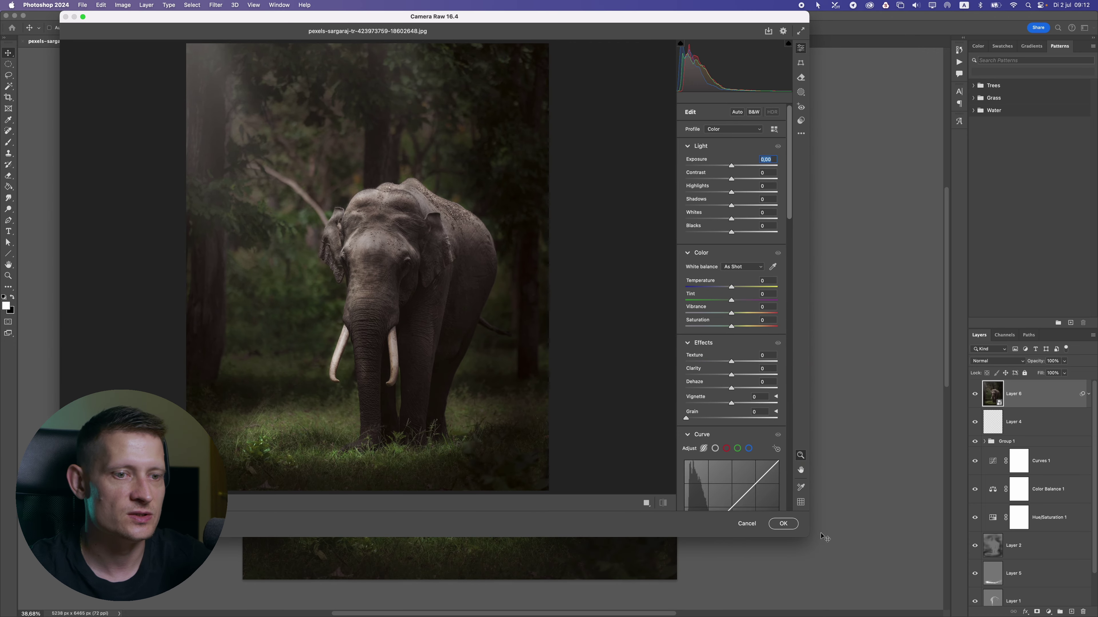
{"action": "left_click_drag", "start_coordinate": [806, 537], "coordinate": [748, 570]}
{"action": "mouse_move", "coordinate": [675, 164]}
{"action": "left_mouse_down"}
{"action": "mouse_move", "coordinate": [699, 164]}
{"action": "mouse_move", "coordinate": [667, 162]}
{"action": "mouse_move", "coordinate": [679, 167]}
{"action": "left_mouse_up"}
{"action": "double_click", "coordinate": [684, 167]}
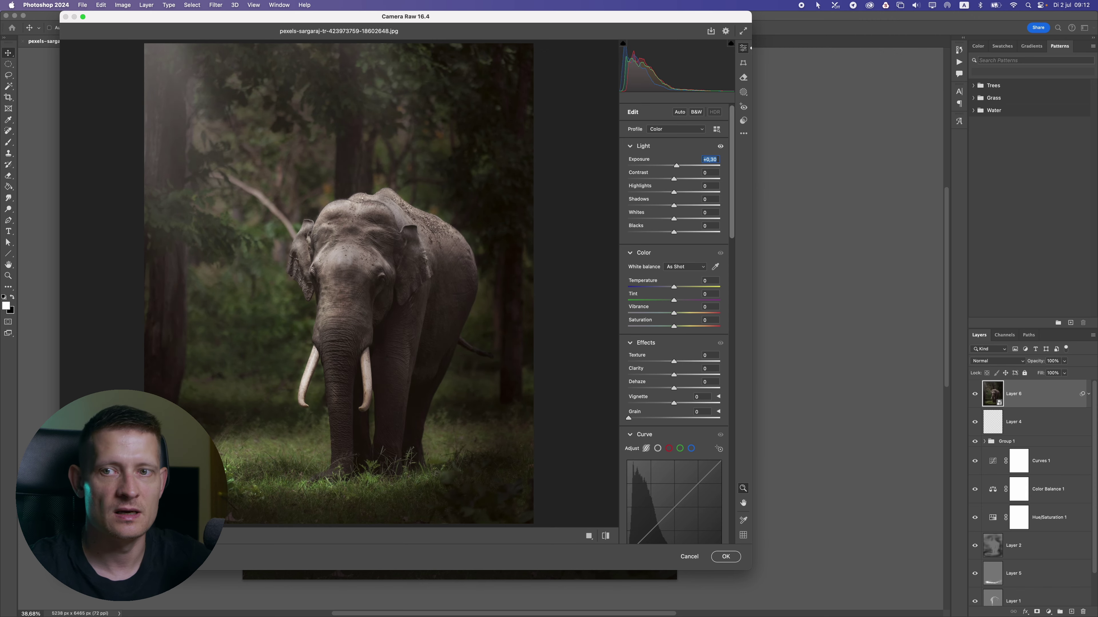
Step: Bring up the reference image in Preview and arrange it beside a narrower Camera Raw window
{"action": "left_click_drag", "start_coordinate": [767, 99], "coordinate": [759, 51]}
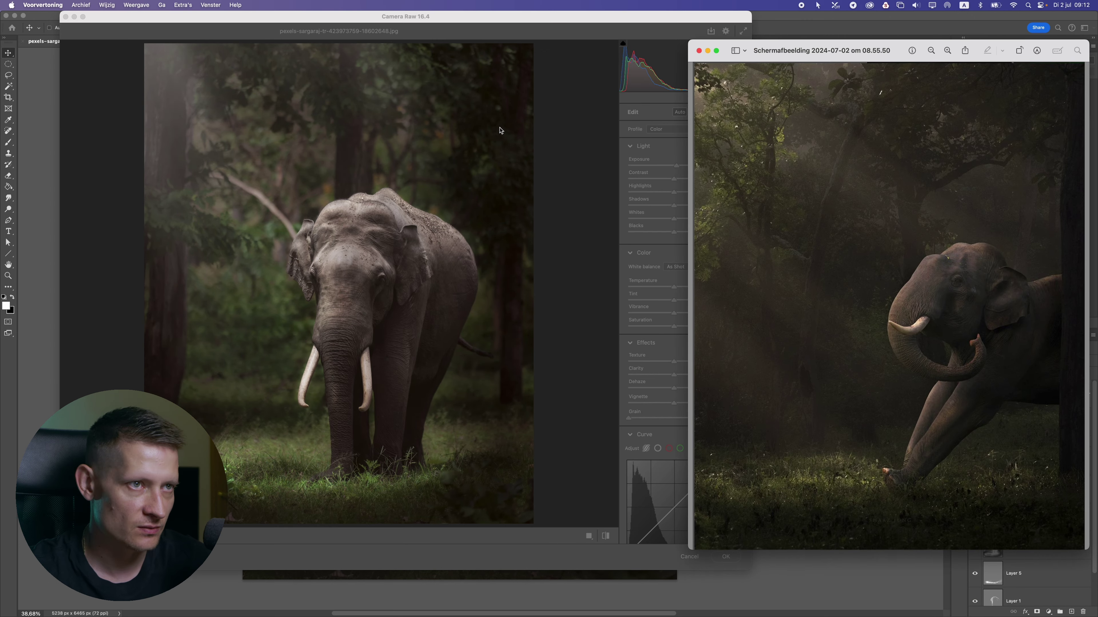
{"action": "left_click", "coordinate": [501, 118]}
{"action": "left_click_drag", "start_coordinate": [747, 569], "coordinate": [672, 580]}
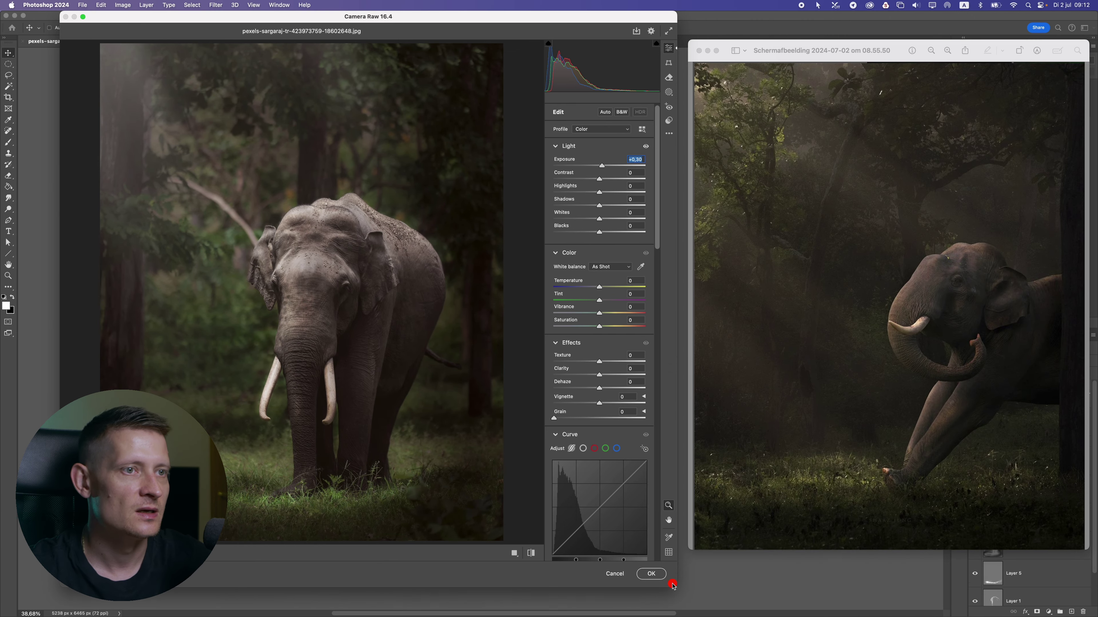
{"action": "left_click_drag", "start_coordinate": [810, 50], "coordinate": [834, 49]}
{"action": "left_click", "coordinate": [457, 175]}
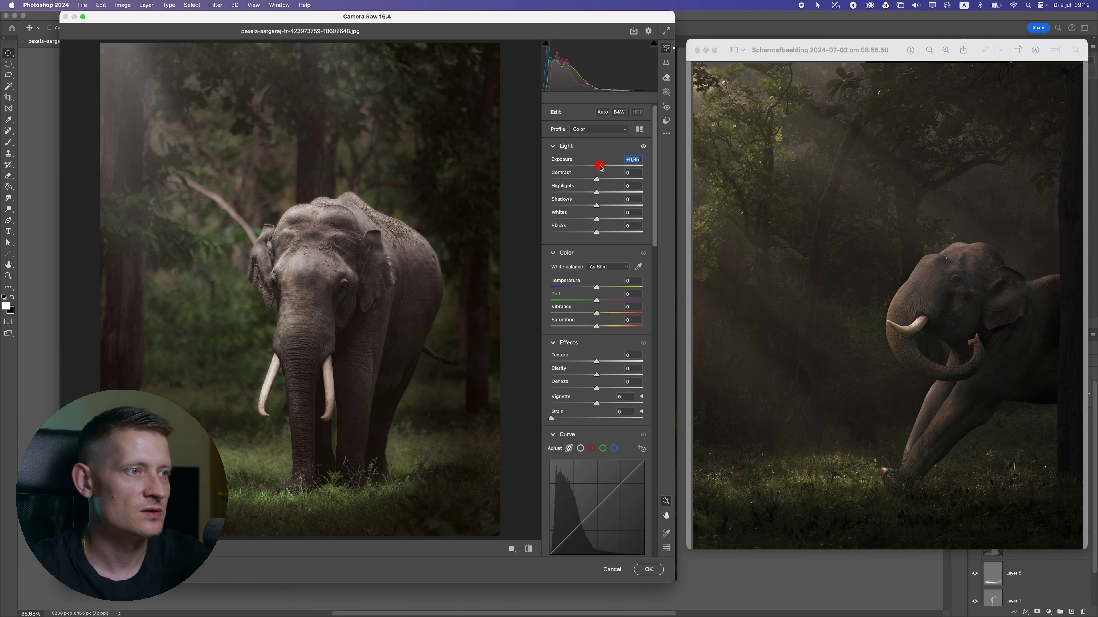
Step: Set Exposure to +0.20, Contrast to -3 and Highlights to -4 in Camera Raw
{"action": "left_click_drag", "start_coordinate": [600, 166], "coordinate": [600, 168]}
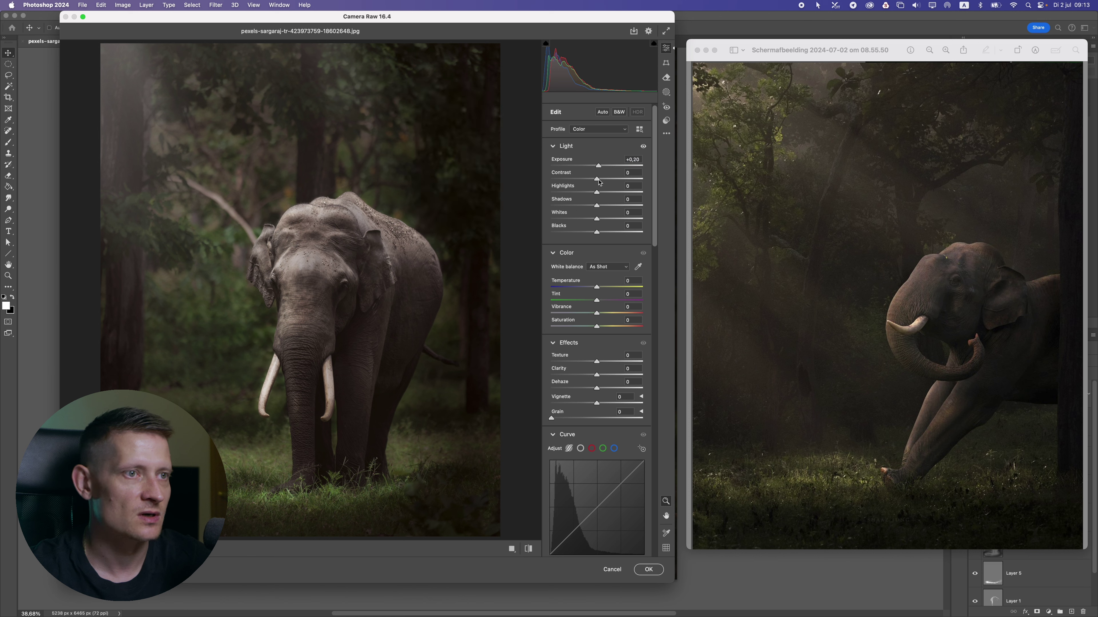
{"action": "mouse_move", "coordinate": [599, 180]}
{"action": "left_mouse_down"}
{"action": "mouse_move", "coordinate": [588, 178]}
{"action": "mouse_move", "coordinate": [598, 184]}
{"action": "left_mouse_up"}
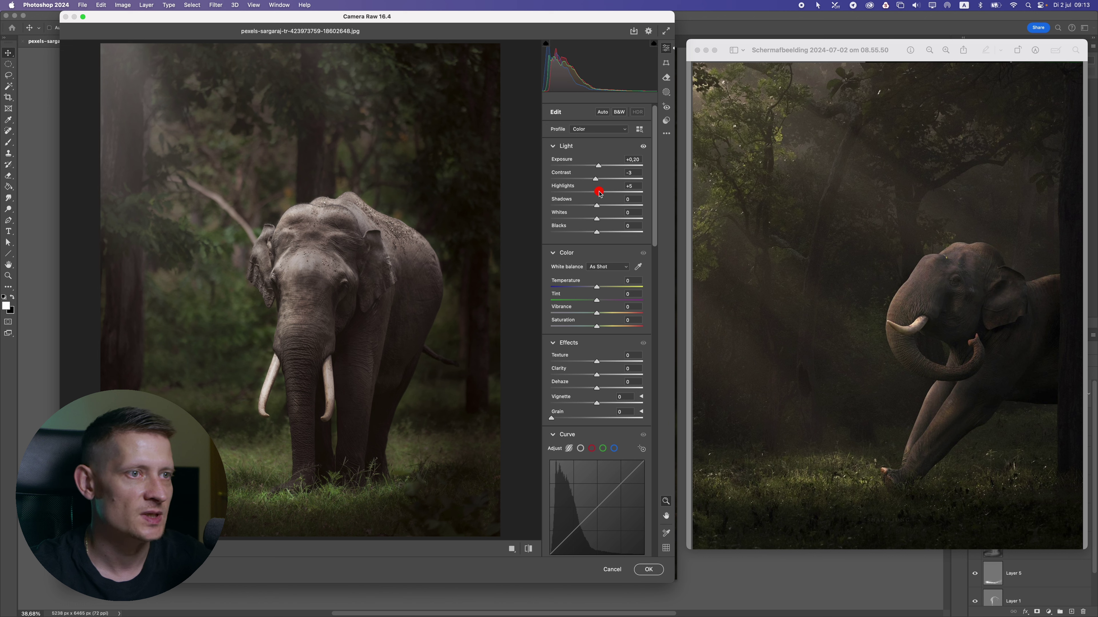
{"action": "mouse_move", "coordinate": [599, 192]}
{"action": "left_mouse_down"}
{"action": "mouse_move", "coordinate": [626, 191]}
{"action": "mouse_move", "coordinate": [581, 192]}
{"action": "mouse_move", "coordinate": [640, 196]}
{"action": "mouse_move", "coordinate": [594, 195]}
{"action": "left_mouse_up"}
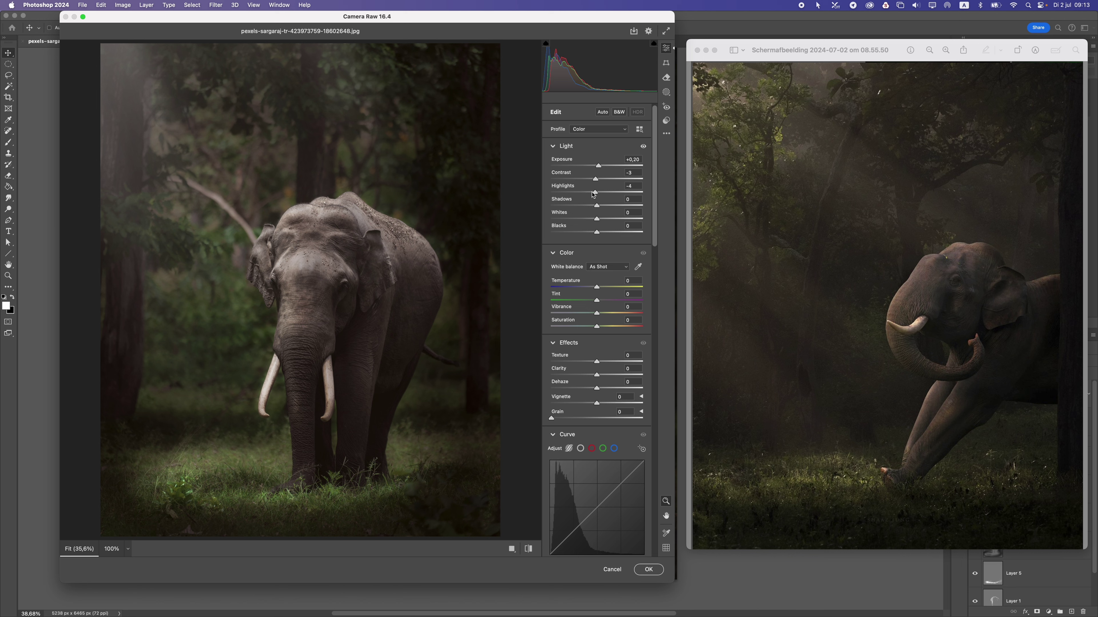
Step: Test stronger tonal settings on the photo, then set Shadows, Whites and Blacks to +3 each
{"action": "mouse_move", "coordinate": [597, 205]}
{"action": "left_mouse_down"}
{"action": "mouse_move", "coordinate": [651, 210]}
{"action": "mouse_move", "coordinate": [498, 206]}
{"action": "mouse_move", "coordinate": [673, 214]}
{"action": "left_mouse_up"}
{"action": "left_click_drag", "start_coordinate": [433, 304], "coordinate": [515, 245]}
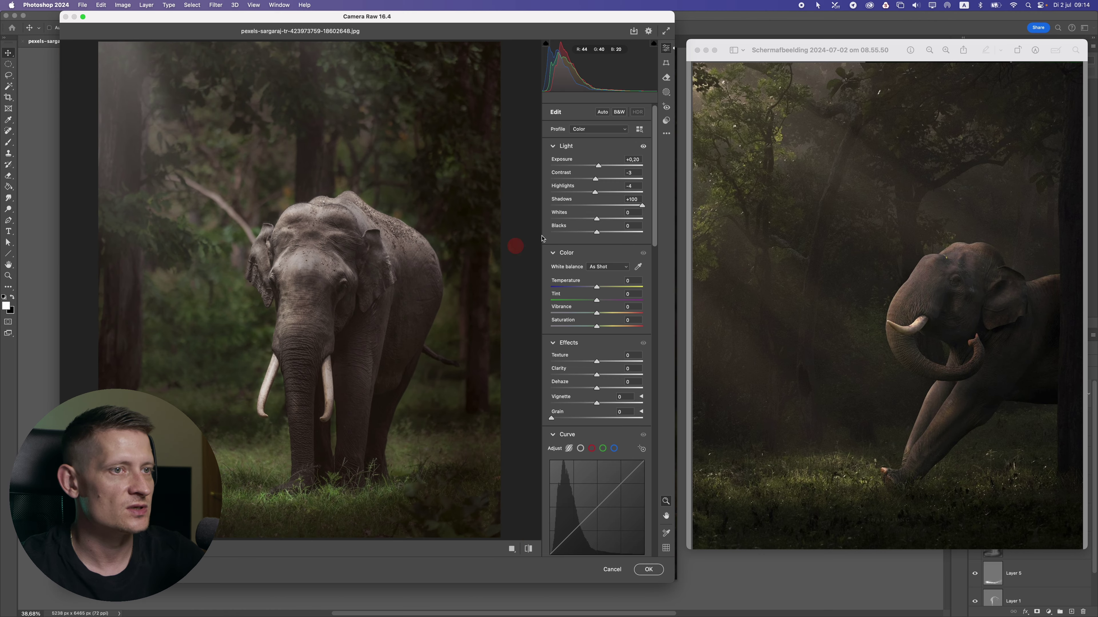
{"action": "left_click", "coordinate": [597, 207]}
{"action": "mouse_move", "coordinate": [597, 206]}
{"action": "left_mouse_down"}
{"action": "mouse_move", "coordinate": [627, 216]}
{"action": "mouse_move", "coordinate": [543, 217]}
{"action": "mouse_move", "coordinate": [617, 222]}
{"action": "mouse_move", "coordinate": [606, 224]}
{"action": "left_mouse_up"}
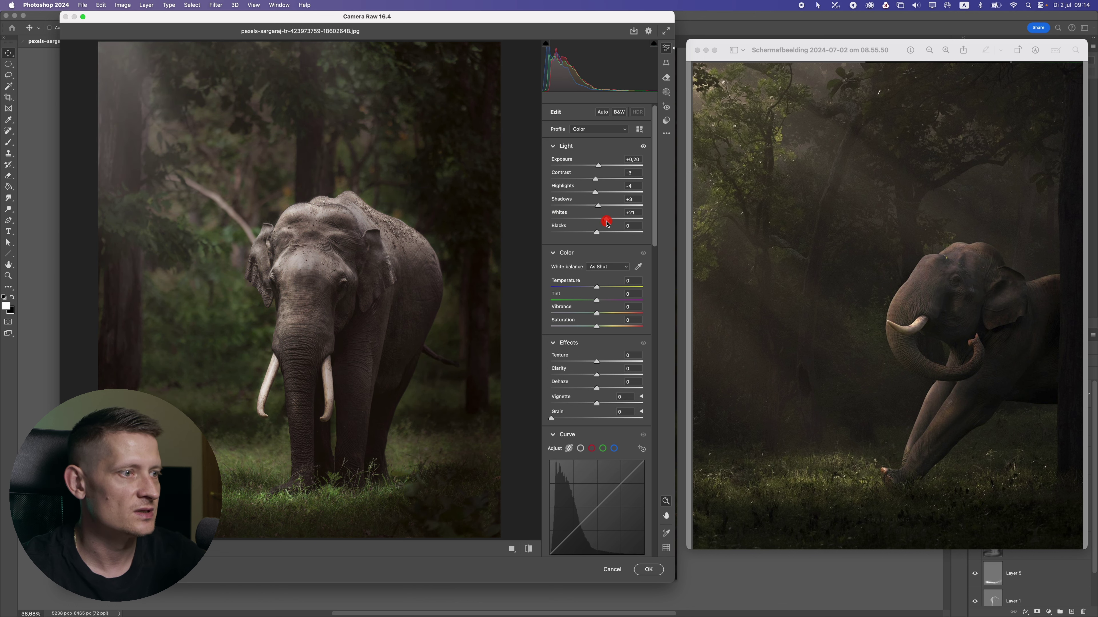
{"action": "left_click_drag", "start_coordinate": [384, 271], "coordinate": [363, 252]}
{"action": "left_click_drag", "start_coordinate": [606, 219], "coordinate": [603, 221]}
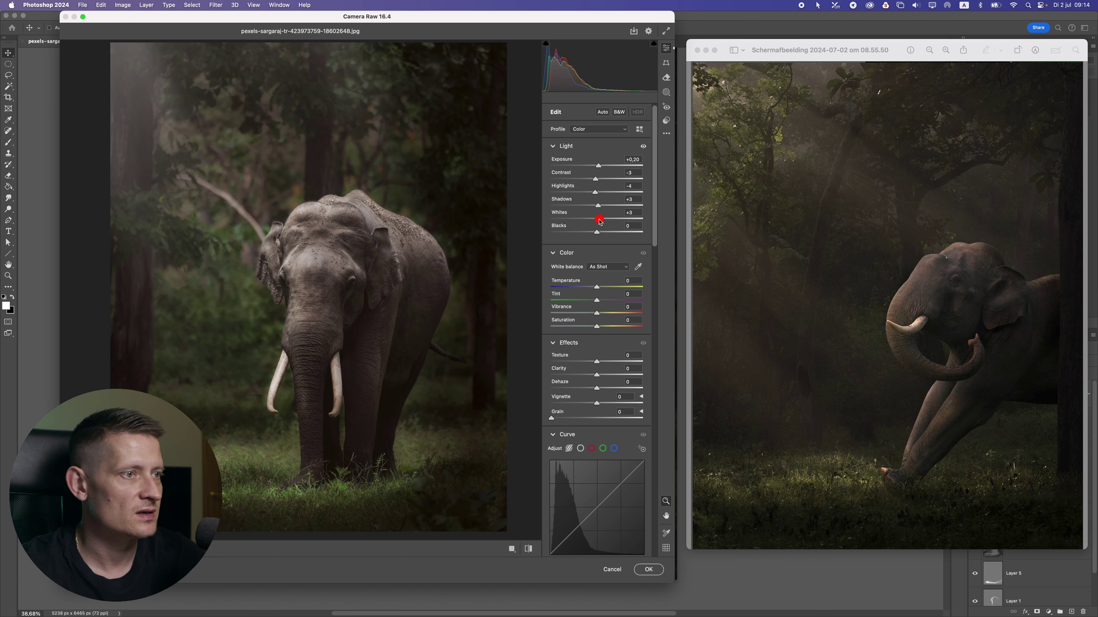
{"action": "left_click_drag", "start_coordinate": [600, 222], "coordinate": [607, 234]}
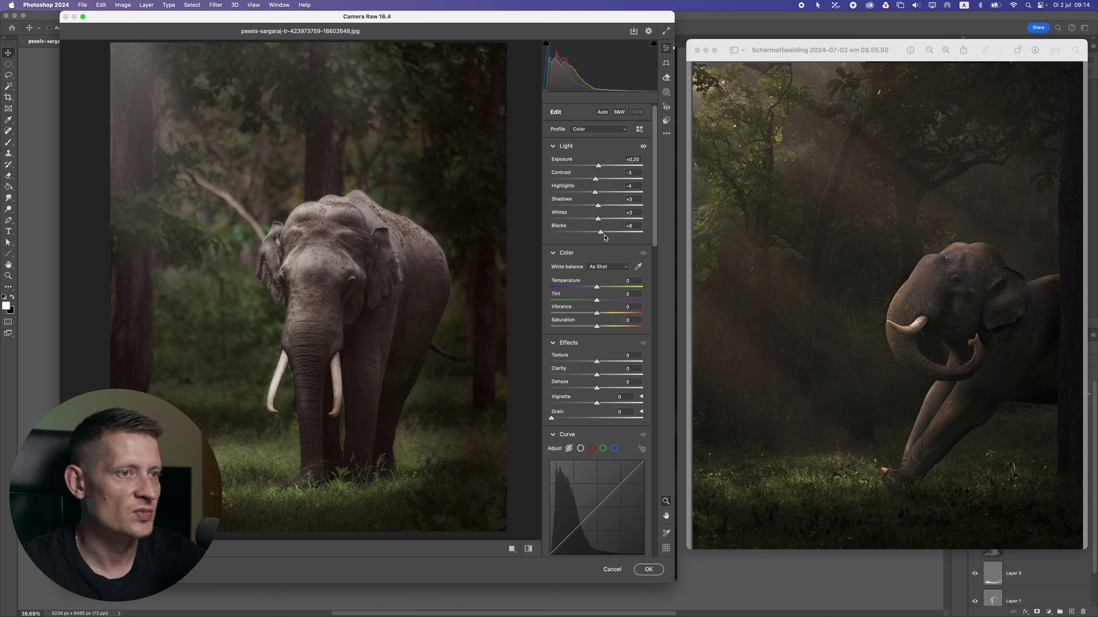
{"action": "mouse_move", "coordinate": [603, 234]}
{"action": "left_mouse_down"}
{"action": "mouse_move", "coordinate": [655, 241]}
{"action": "mouse_move", "coordinate": [656, 216]}
{"action": "mouse_move", "coordinate": [653, 232]}
{"action": "mouse_move", "coordinate": [654, 219]}
{"action": "mouse_move", "coordinate": [643, 225]}
{"action": "left_mouse_up"}
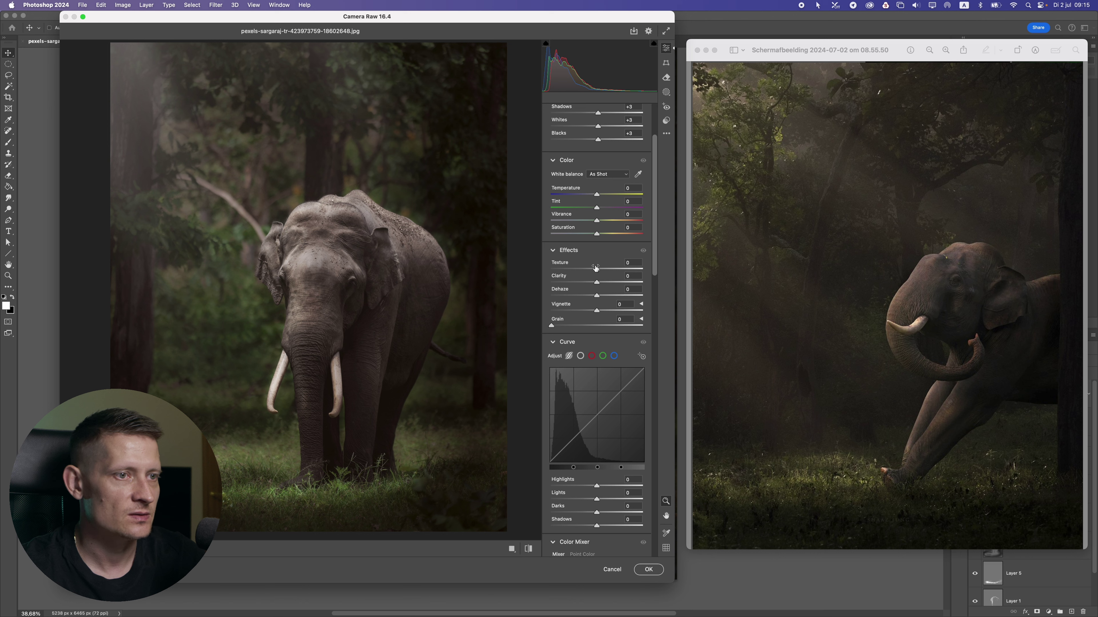
Step: Soften the photo with Texture at -10 and set Clarity to +4
{"action": "mouse_move", "coordinate": [596, 269]}
{"action": "left_mouse_down"}
{"action": "mouse_move", "coordinate": [581, 271]}
{"action": "mouse_move", "coordinate": [595, 271]}
{"action": "left_mouse_up"}
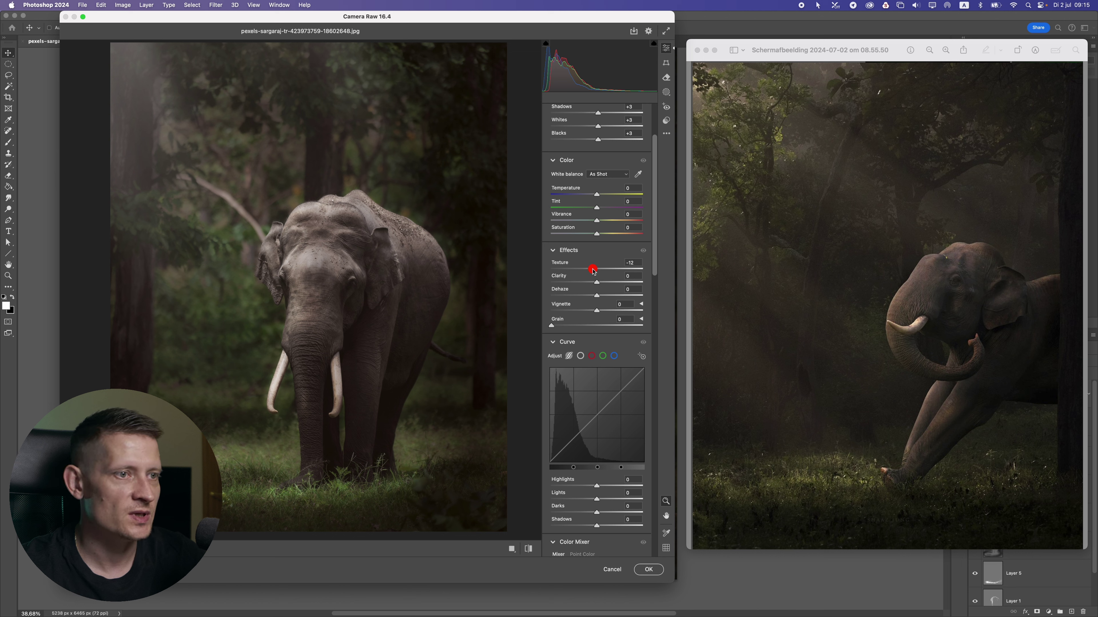
{"action": "left_click_drag", "start_coordinate": [593, 270], "coordinate": [593, 269]}
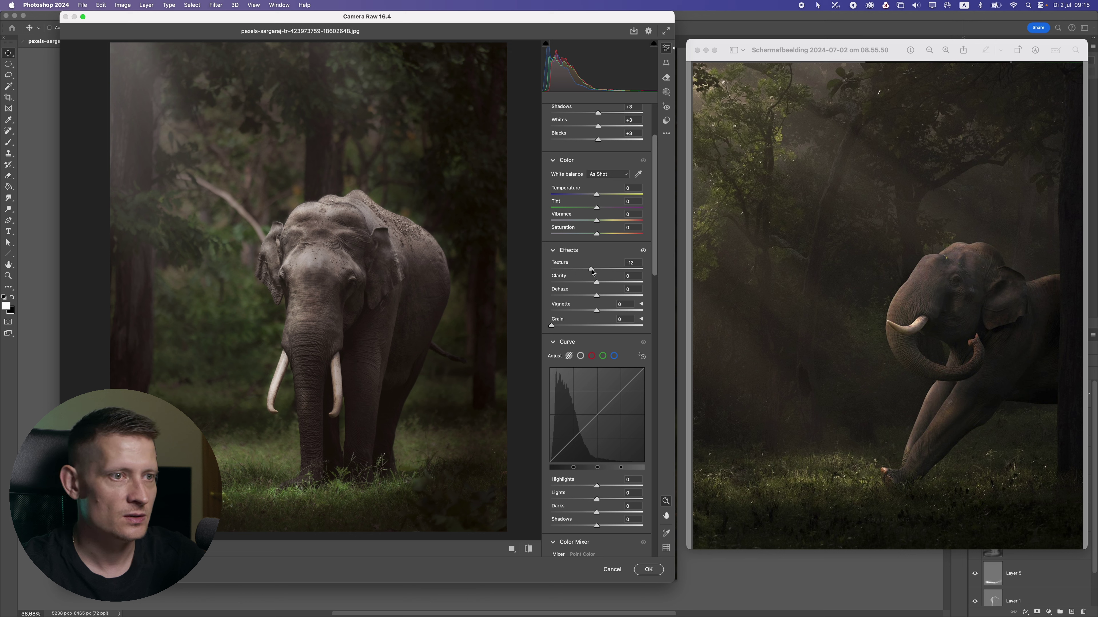
{"action": "mouse_move", "coordinate": [591, 269]}
{"action": "left_mouse_down"}
{"action": "mouse_move", "coordinate": [600, 268]}
{"action": "mouse_move", "coordinate": [582, 274]}
{"action": "mouse_move", "coordinate": [602, 285]}
{"action": "left_mouse_up"}
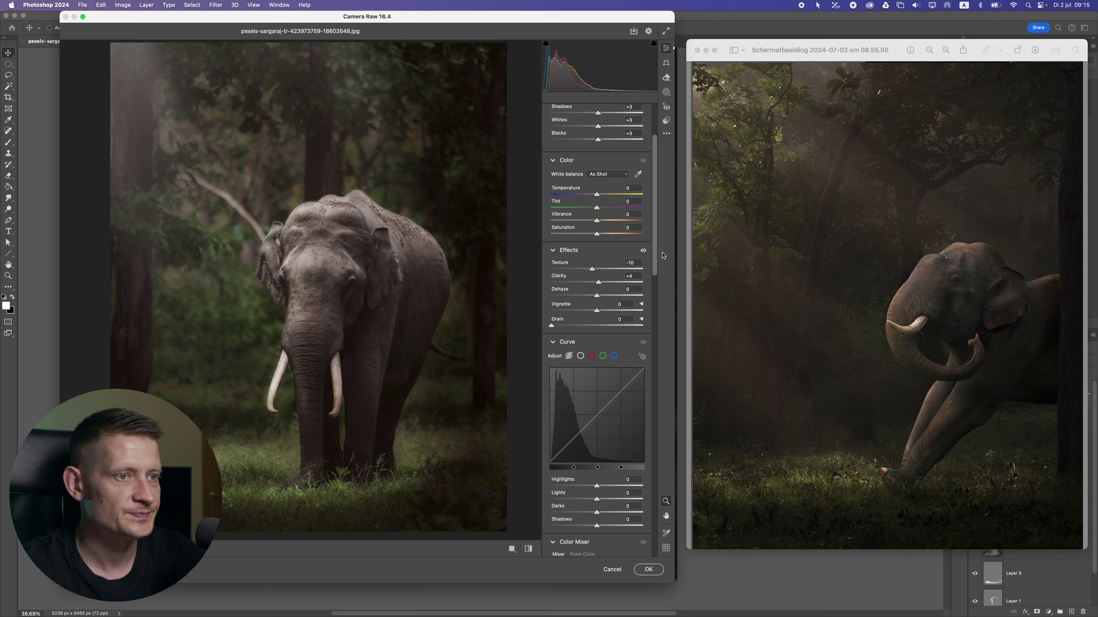
Step: Set the Detail adjustments to Sharpening 61 and Noise Reduction 8
{"action": "left_click_drag", "start_coordinate": [656, 230], "coordinate": [654, 304]}
{"action": "mouse_move", "coordinate": [596, 259]}
{"action": "left_mouse_down"}
{"action": "mouse_move", "coordinate": [631, 265]}
{"action": "mouse_move", "coordinate": [601, 262]}
{"action": "mouse_move", "coordinate": [611, 274]}
{"action": "mouse_move", "coordinate": [599, 275]}
{"action": "mouse_move", "coordinate": [599, 303]}
{"action": "mouse_move", "coordinate": [654, 307]}
{"action": "mouse_move", "coordinate": [657, 471]}
{"action": "left_mouse_up"}
{"action": "mouse_move", "coordinate": [559, 181]}
{"action": "left_mouse_down"}
{"action": "mouse_move", "coordinate": [587, 181]}
{"action": "mouse_move", "coordinate": [562, 197]}
{"action": "left_mouse_up"}
{"action": "left_click", "coordinate": [562, 198]}
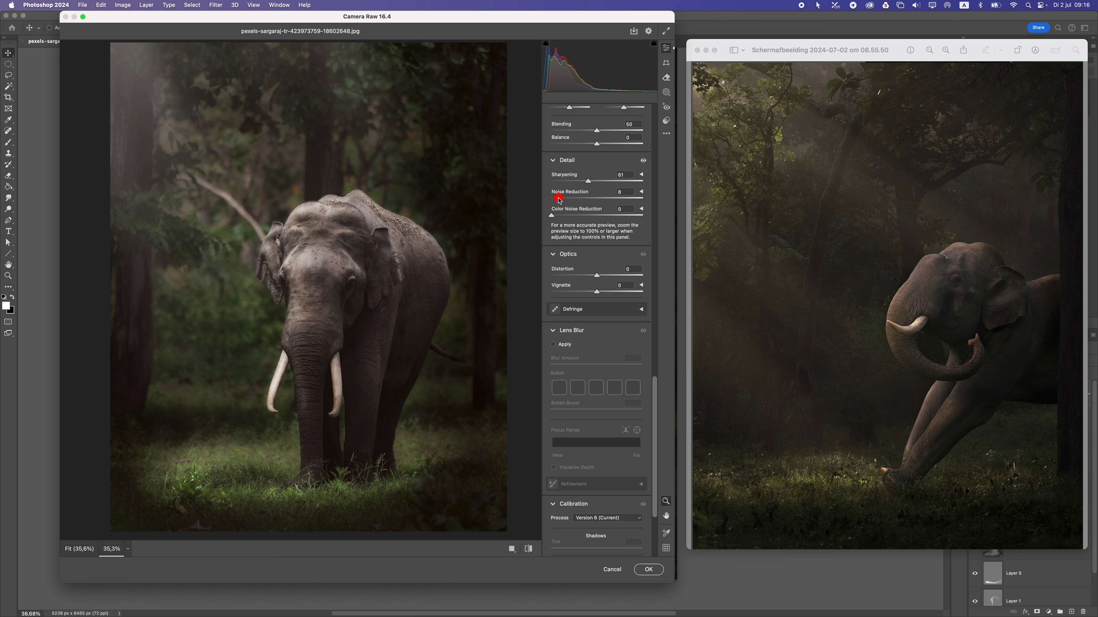
Step: Fine-tune the red, green and blue primaries in the Camera Raw Calibration settings and apply the filter to the elephant layer
{"action": "left_click", "coordinate": [555, 198]}
{"action": "scroll", "coordinate": [659, 391], "scroll_direction": "down", "scroll_amount": 5}
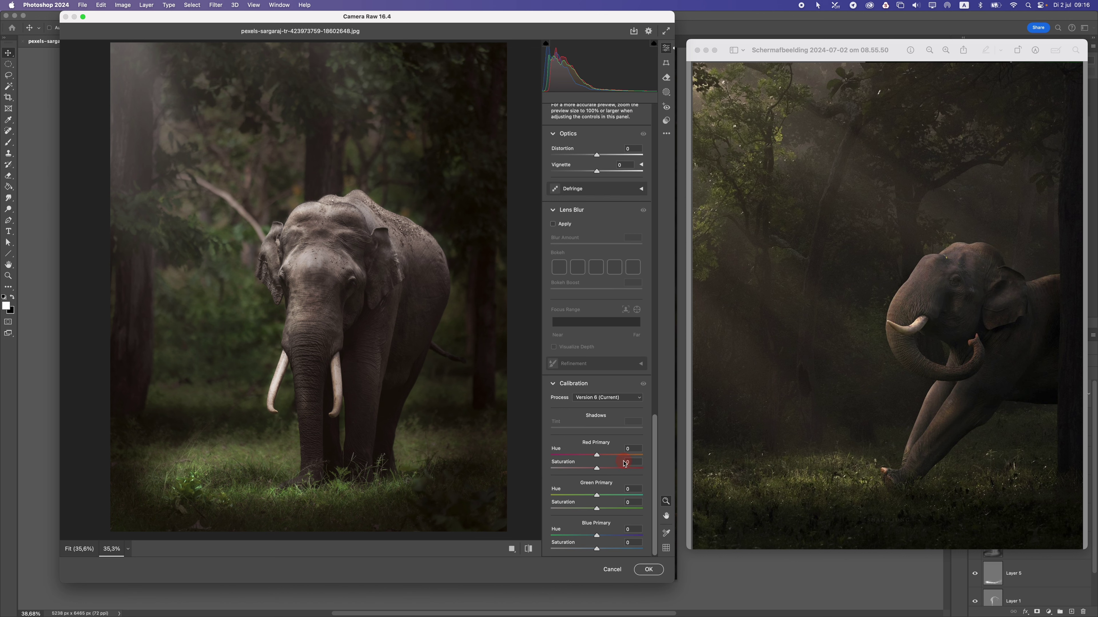
{"action": "mouse_move", "coordinate": [594, 459]}
{"action": "left_mouse_down"}
{"action": "mouse_move", "coordinate": [583, 456]}
{"action": "mouse_move", "coordinate": [632, 456]}
{"action": "mouse_move", "coordinate": [548, 459]}
{"action": "mouse_move", "coordinate": [609, 457]}
{"action": "mouse_move", "coordinate": [604, 469]}
{"action": "mouse_move", "coordinate": [583, 469]}
{"action": "mouse_move", "coordinate": [618, 469]}
{"action": "mouse_move", "coordinate": [579, 469]}
{"action": "mouse_move", "coordinate": [604, 468]}
{"action": "mouse_move", "coordinate": [594, 470]}
{"action": "left_mouse_up"}
{"action": "mouse_move", "coordinate": [596, 470]}
{"action": "left_mouse_down"}
{"action": "mouse_move", "coordinate": [613, 471]}
{"action": "mouse_move", "coordinate": [598, 469]}
{"action": "mouse_move", "coordinate": [606, 457]}
{"action": "left_mouse_up"}
{"action": "left_click_drag", "start_coordinate": [596, 495], "coordinate": [603, 550]}
{"action": "left_click", "coordinate": [653, 570]}
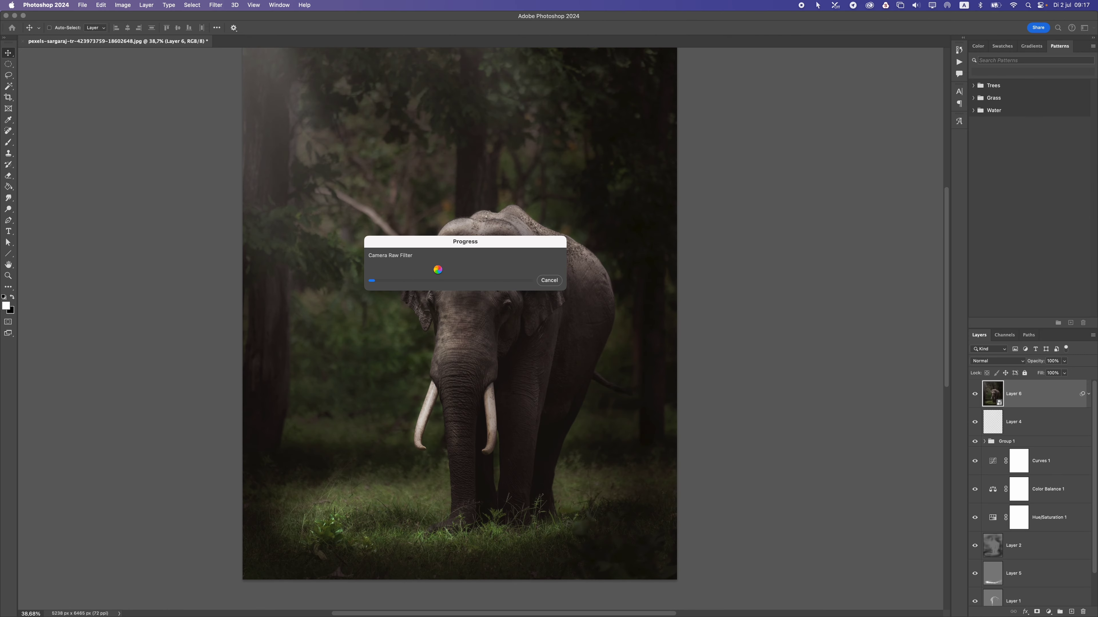
Step: Add a Color Balance adjustment layer above Layer 6 and narrow the Photoshop window to reveal the reference elephant image beside it
{"action": "left_click", "coordinate": [1048, 613]}
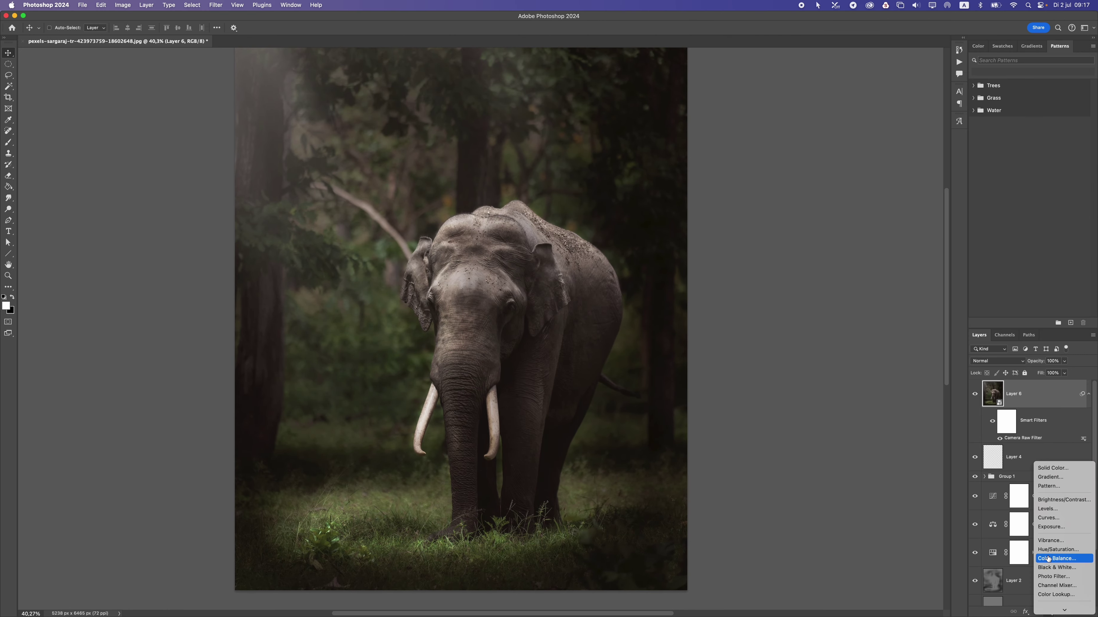
{"action": "left_click", "coordinate": [1055, 554]}
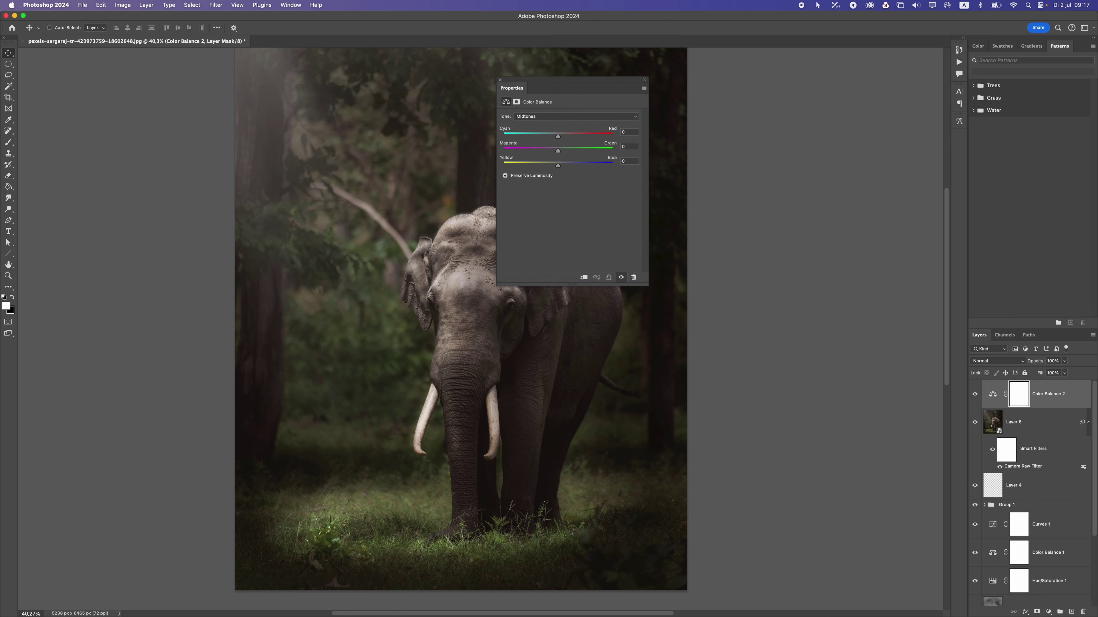
{"action": "key", "text": "super+Tab"}
{"action": "left_click", "coordinate": [568, 154]}
{"action": "left_click_drag", "start_coordinate": [1096, 616], "coordinate": [781, 599]}
Step: Shift the new Color Balance layer's midtones to +6 toward red and +2 toward blue
{"action": "left_click_drag", "start_coordinate": [557, 135], "coordinate": [563, 137]}
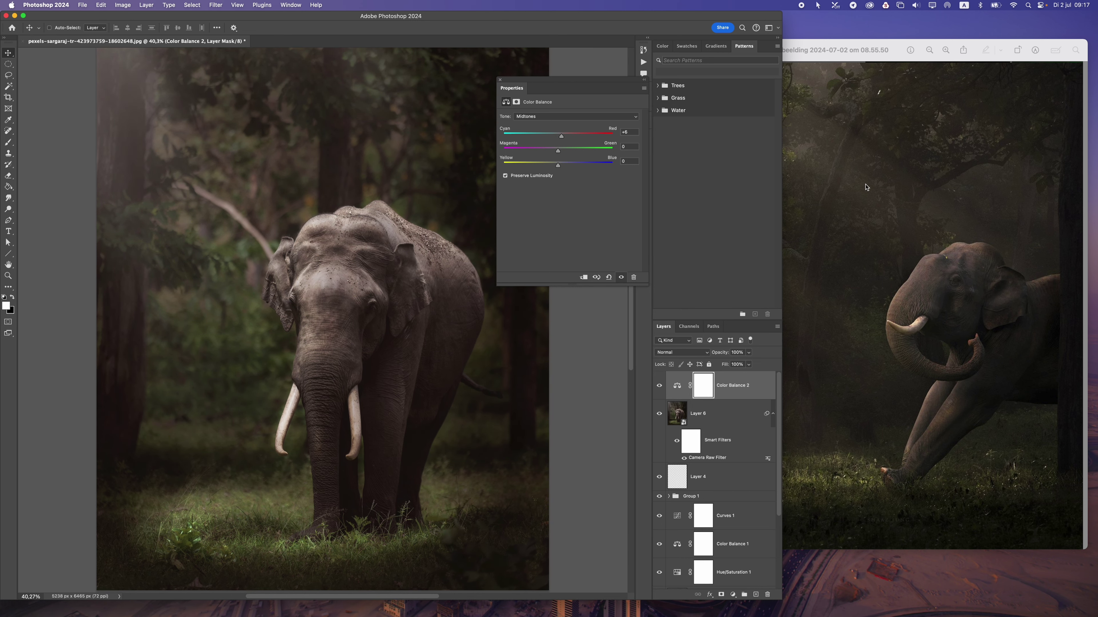
{"action": "left_click_drag", "start_coordinate": [552, 168], "coordinate": [559, 169]}
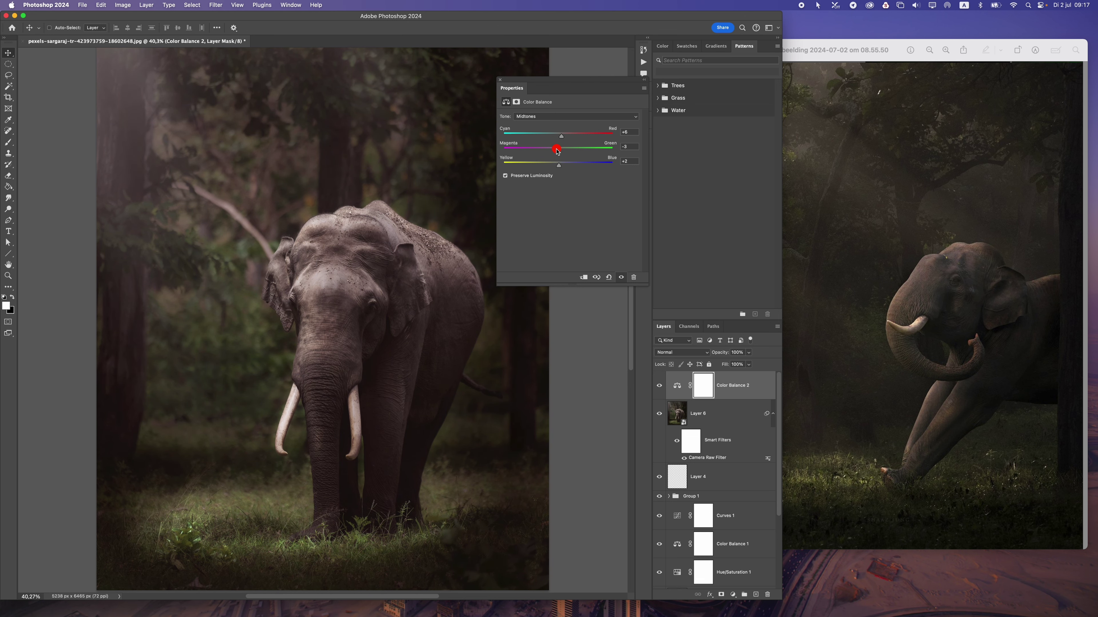